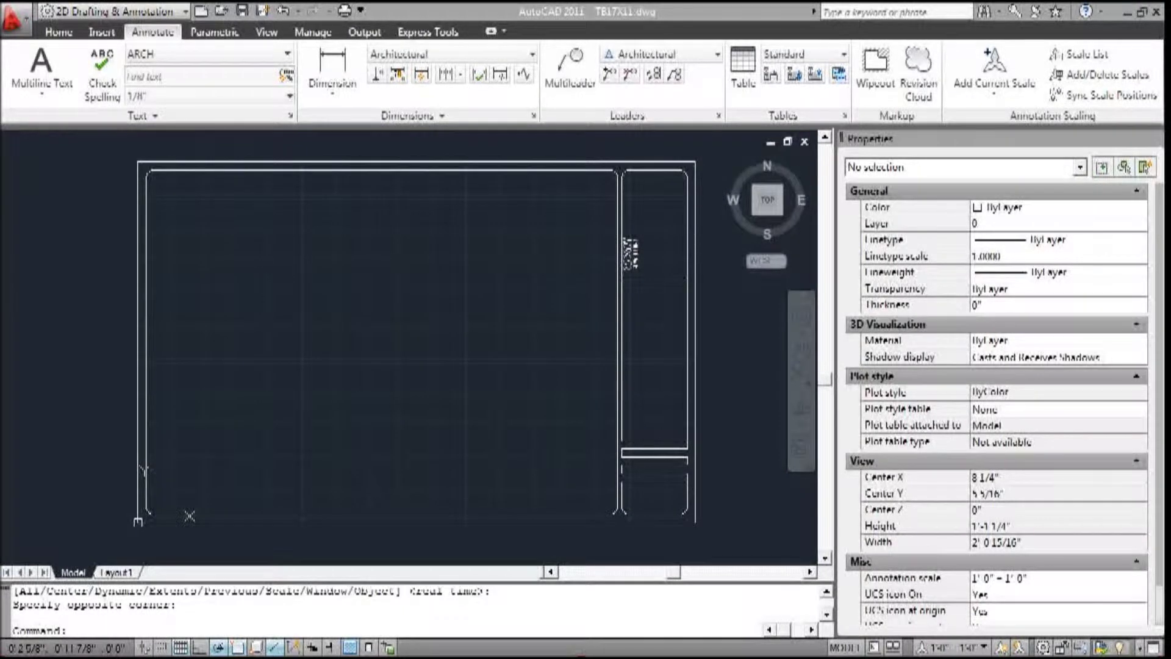
Replace the vertical DRAW THE LINE side-strip text with 'Palomar College'
{"action": "scroll", "coordinate": [668, 245], "scroll_direction": "up", "scroll_amount": 2}
{"action": "scroll", "coordinate": [668, 246], "scroll_direction": "up", "scroll_amount": 2}
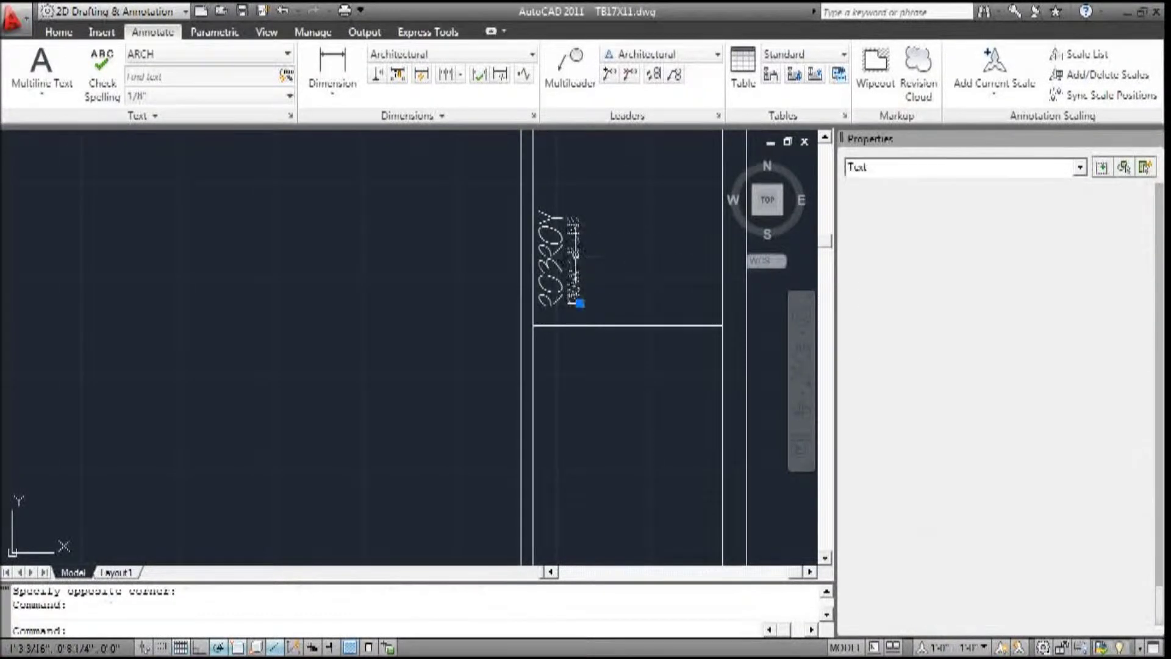
{"action": "double_click", "coordinate": [573, 262]}
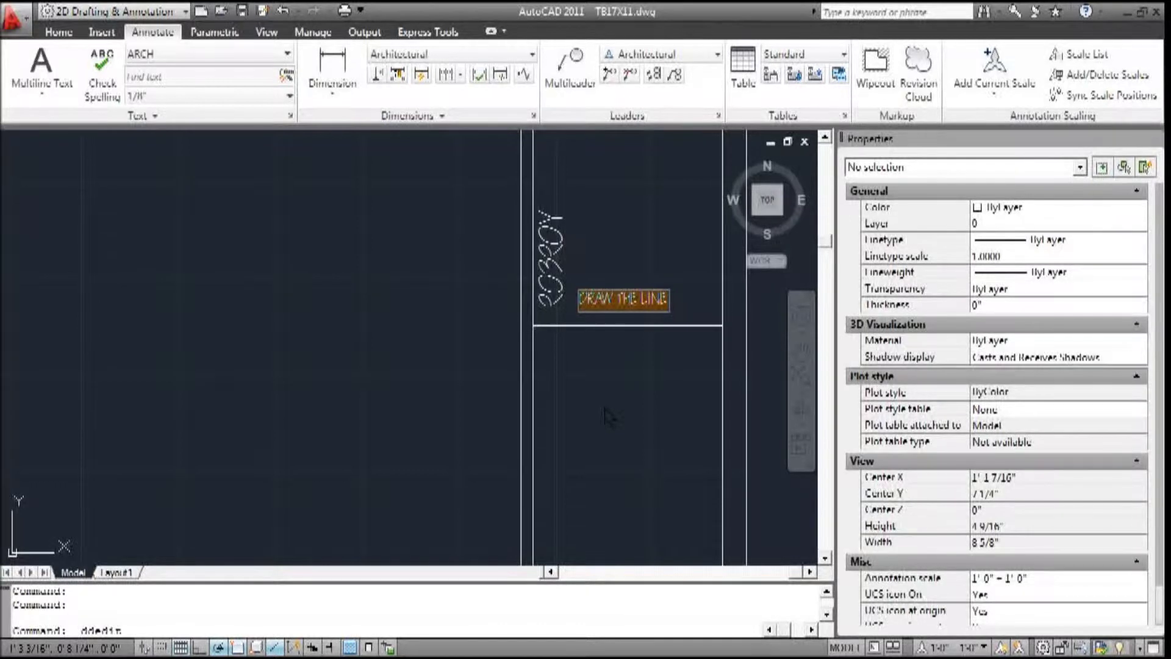
{"action": "type", "text": "Pala"}
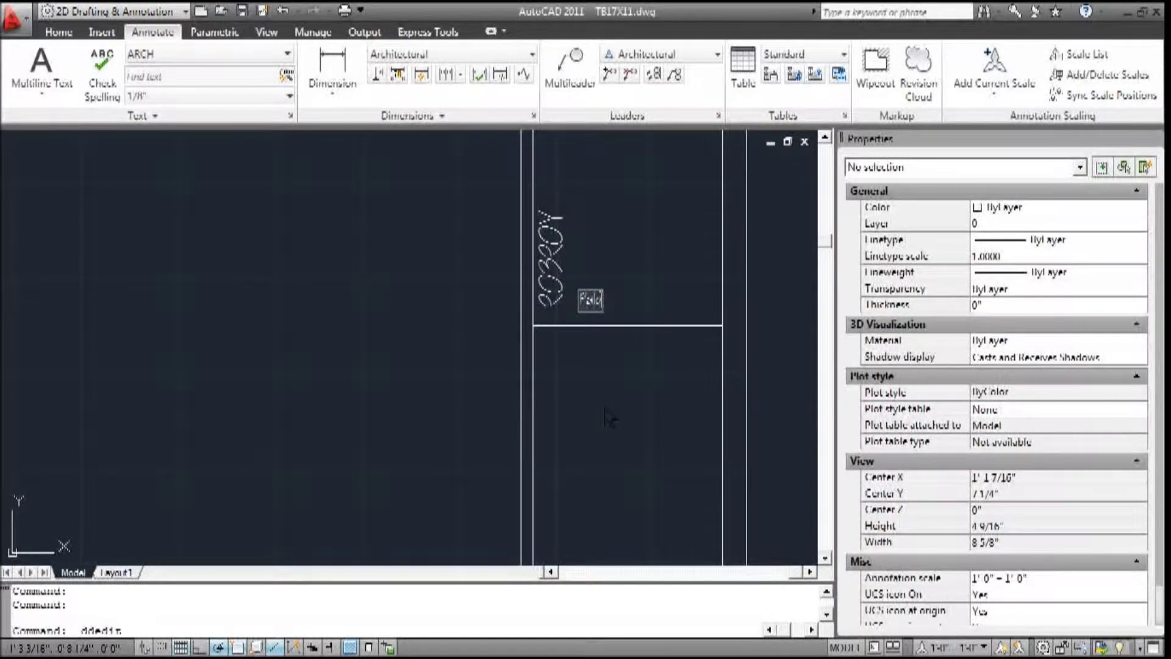
{"action": "type", "text": "mar Colleg"}
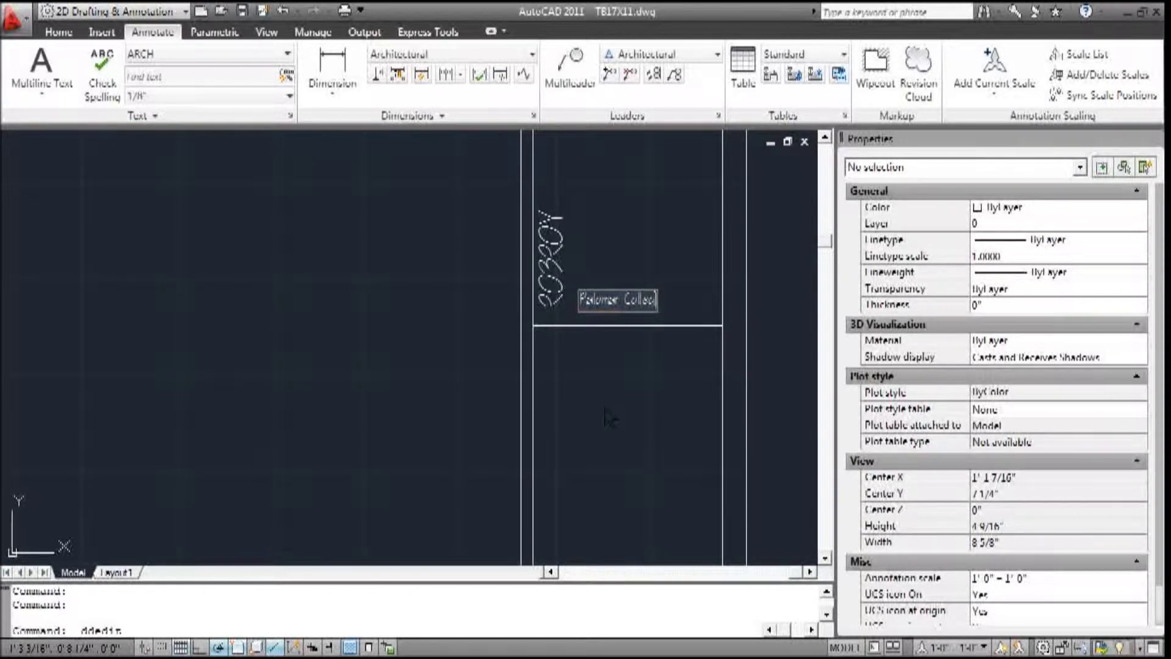
{"action": "key", "text": "BackSpace"}
{"action": "type", "text": "ge"}
{"action": "key", "text": "Return"}
{"action": "key", "text": "Escape"}
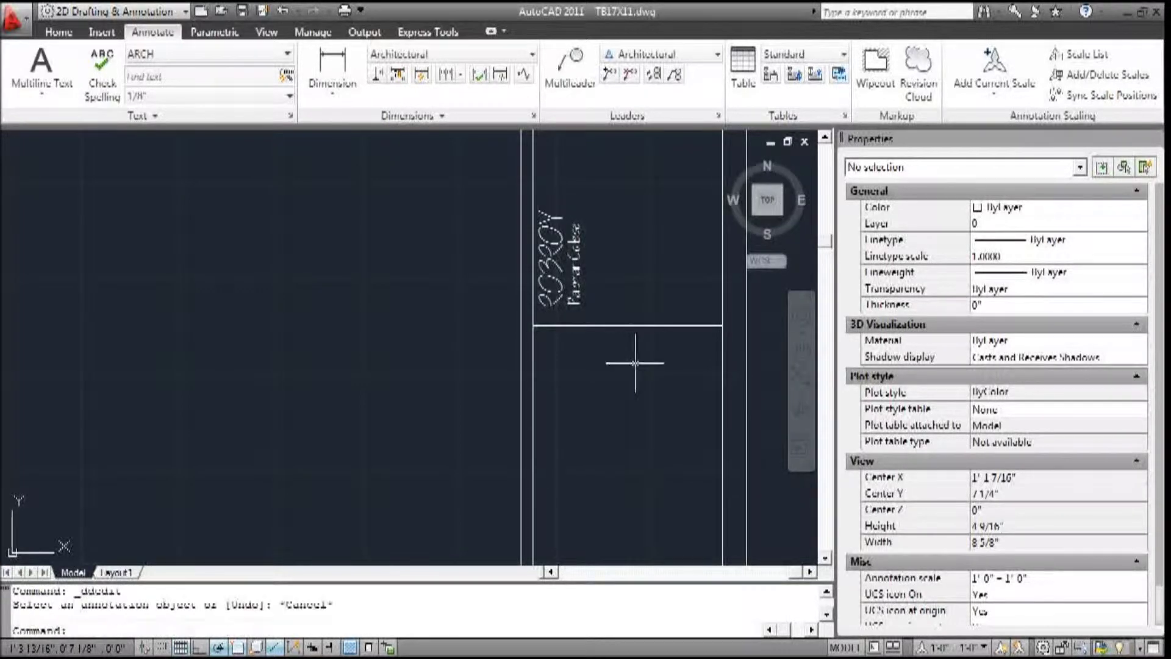
{"action": "scroll", "coordinate": [564, 348], "scroll_direction": "down", "scroll_amount": 2}
{"action": "scroll", "coordinate": [564, 347], "scroll_direction": "down", "scroll_amount": 1}
{"action": "scroll", "coordinate": [622, 302], "scroll_direction": "up", "scroll_amount": 2}
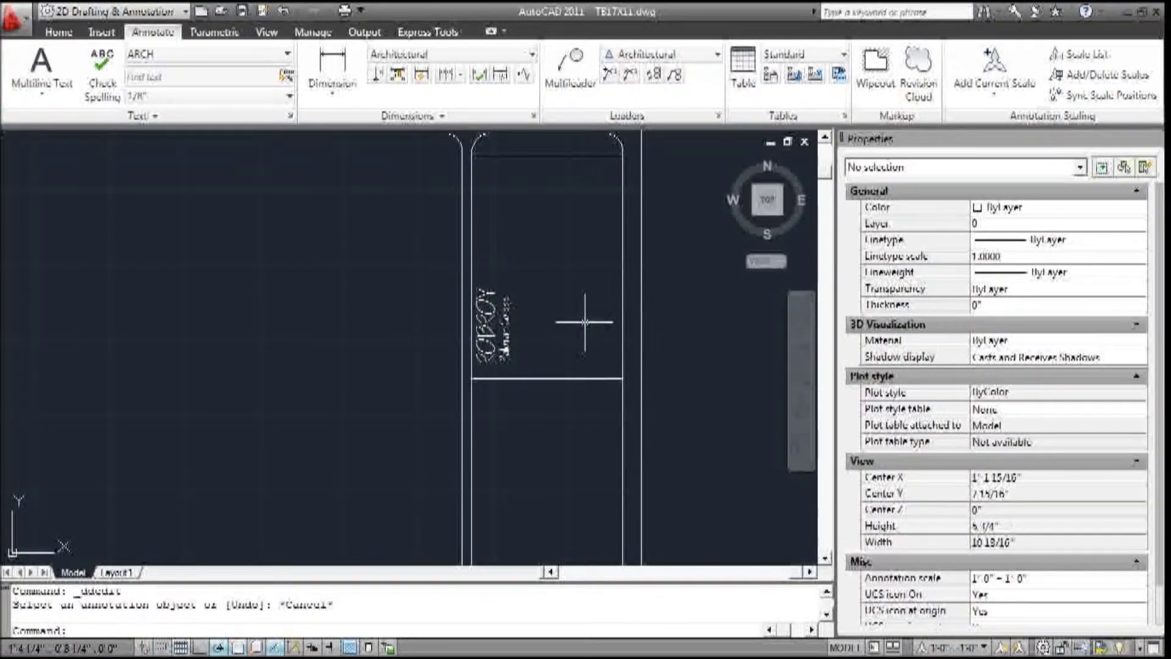
{"action": "scroll", "coordinate": [529, 247], "scroll_direction": "down", "scroll_amount": 3}
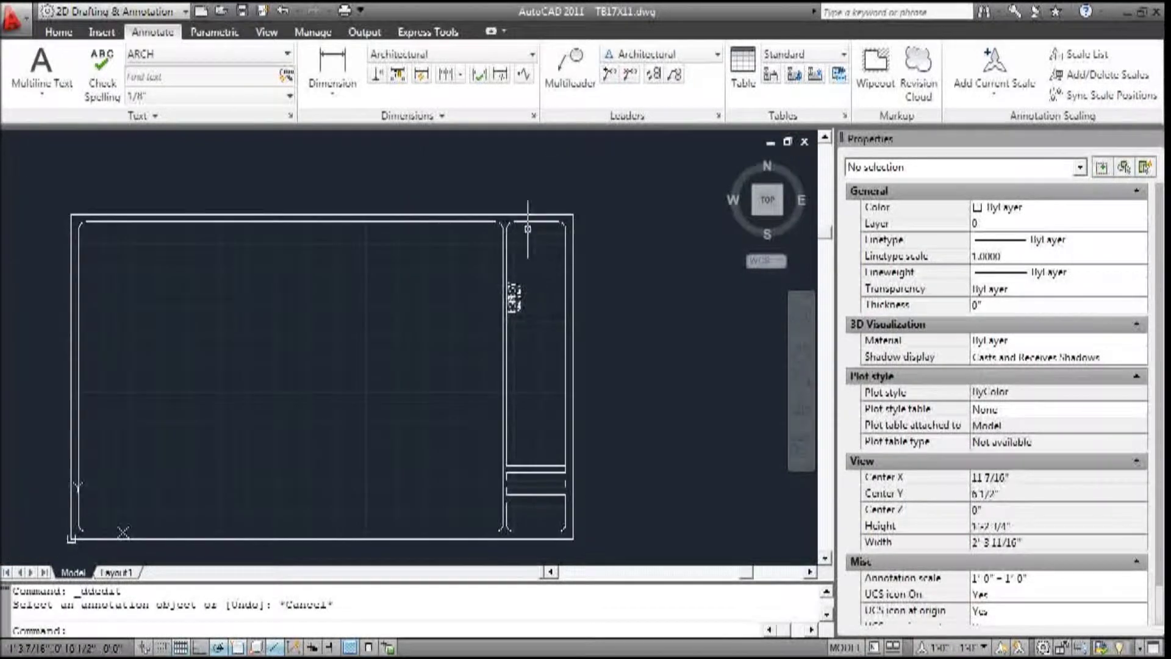
{"action": "scroll", "coordinate": [526, 211], "scroll_direction": "up", "scroll_amount": 2}
{"action": "scroll", "coordinate": [541, 235], "scroll_direction": "up", "scroll_amount": 1}
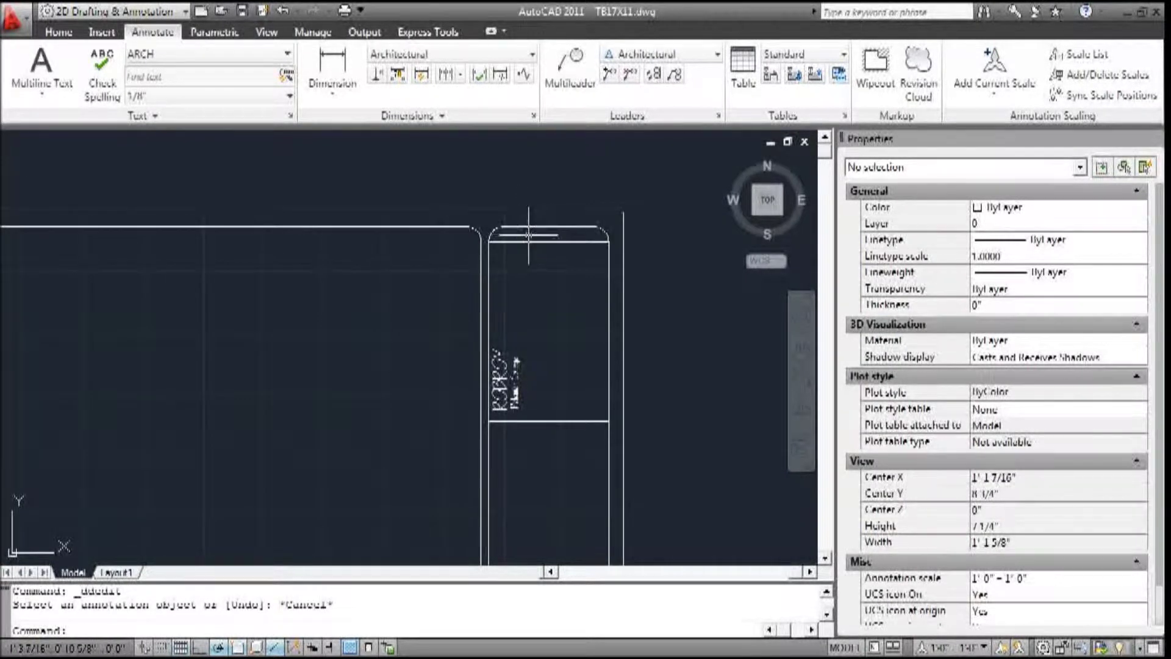
Start a new attribute definition on the Insert tab with tag PROJ_NAME
{"action": "left_click", "coordinate": [101, 32]}
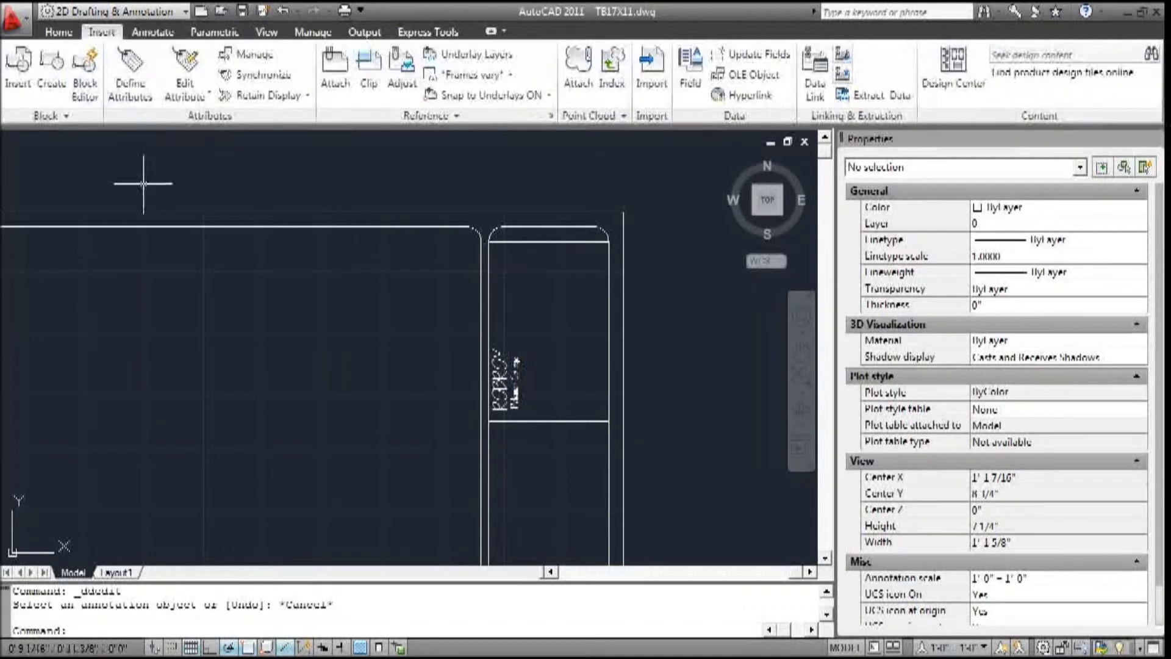
{"action": "left_click", "coordinate": [141, 86]}
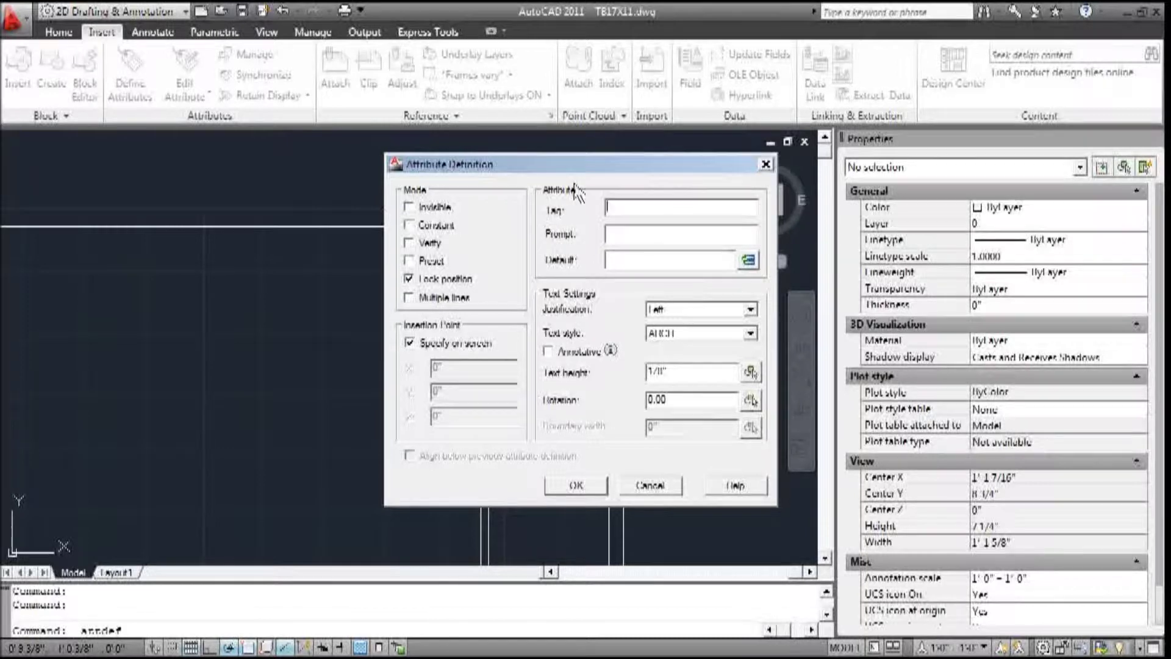
{"action": "left_click_drag", "start_coordinate": [582, 177], "coordinate": [292, 184]}
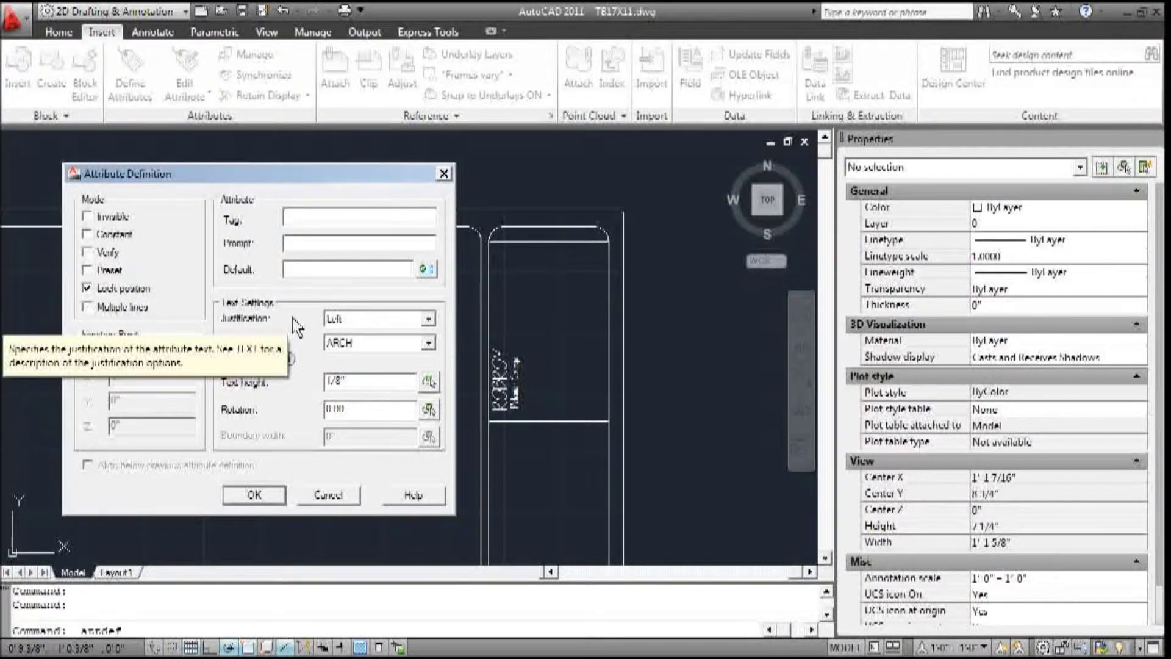
{"action": "key", "text": "Caps_Lock"}
{"action": "type", "text": "P"}
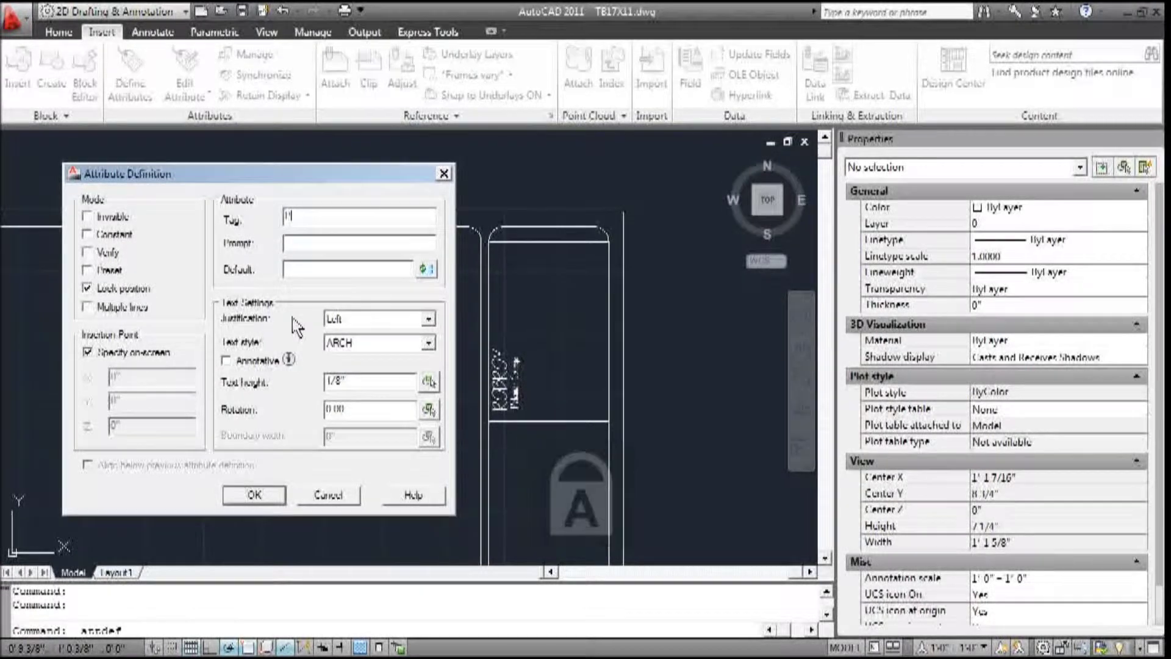
{"action": "type", "text": "ROJ"}
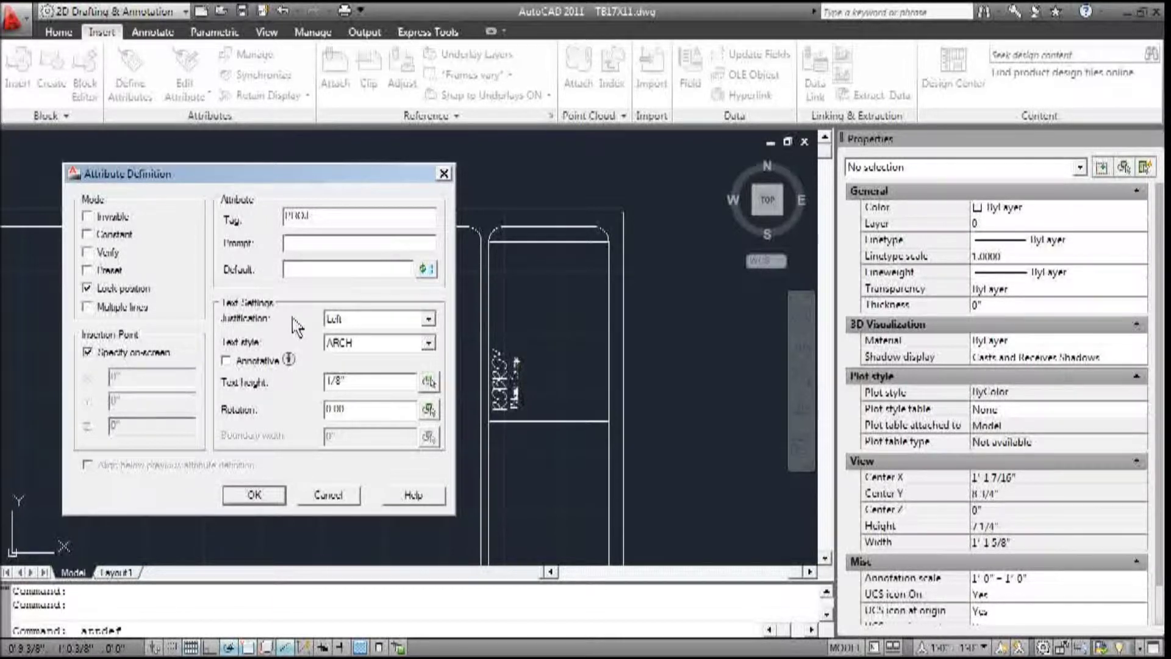
{"action": "type", "text": "_NAME"}
Give it prompt ENTER JOB NAME, default SMITH, and Center justification
{"action": "left_click", "coordinate": [323, 242]}
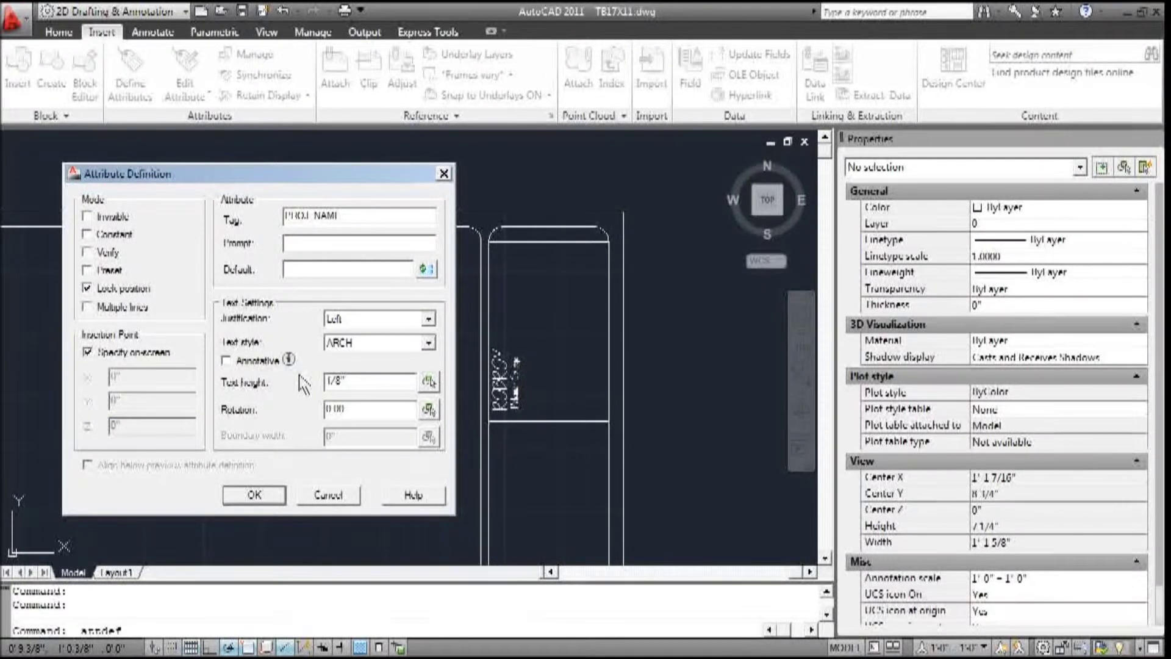
{"action": "mouse_move", "coordinate": [266, 249]}
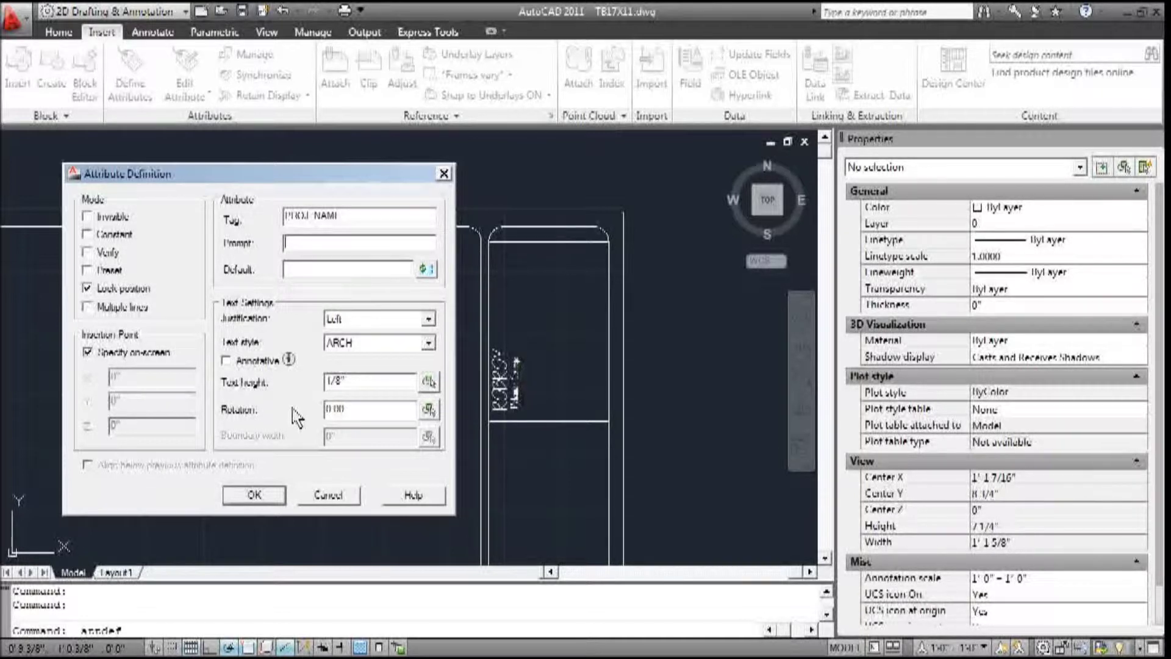
{"action": "type", "text": "R "}
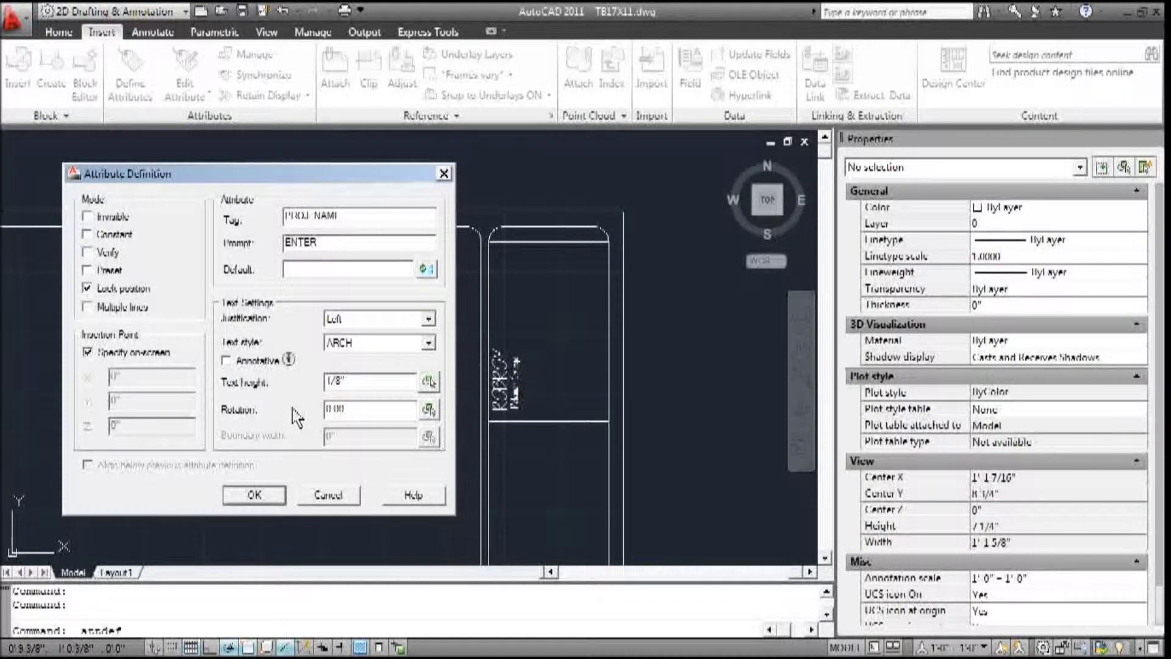
{"action": "type", "text": "JOB "}
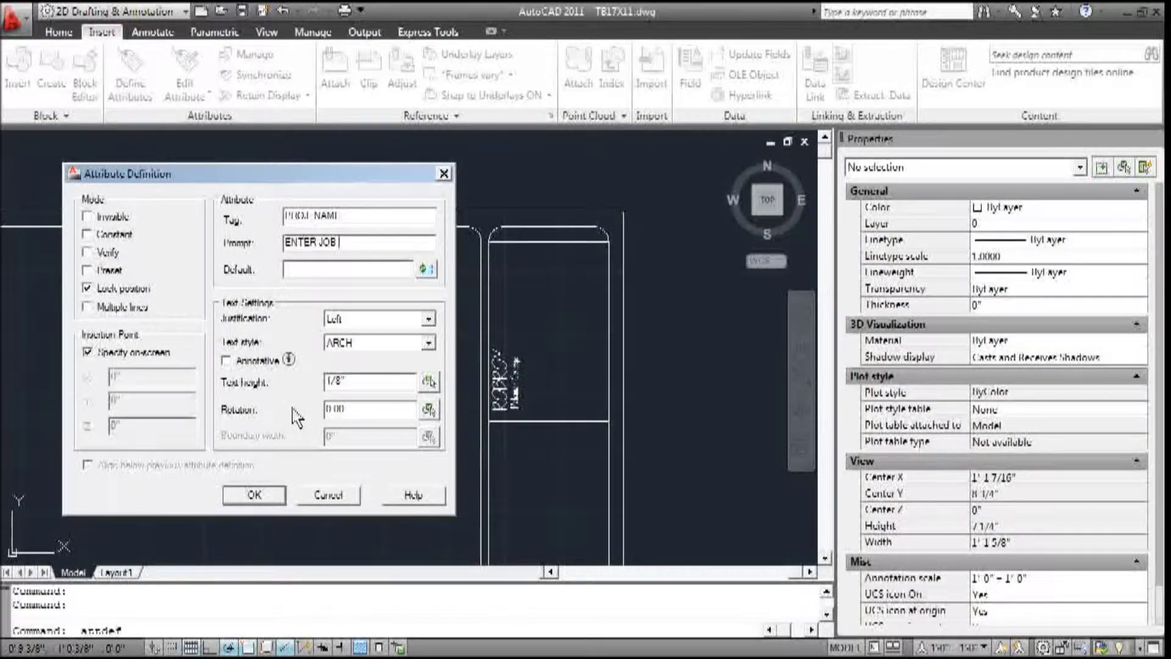
{"action": "type", "text": "NAME"}
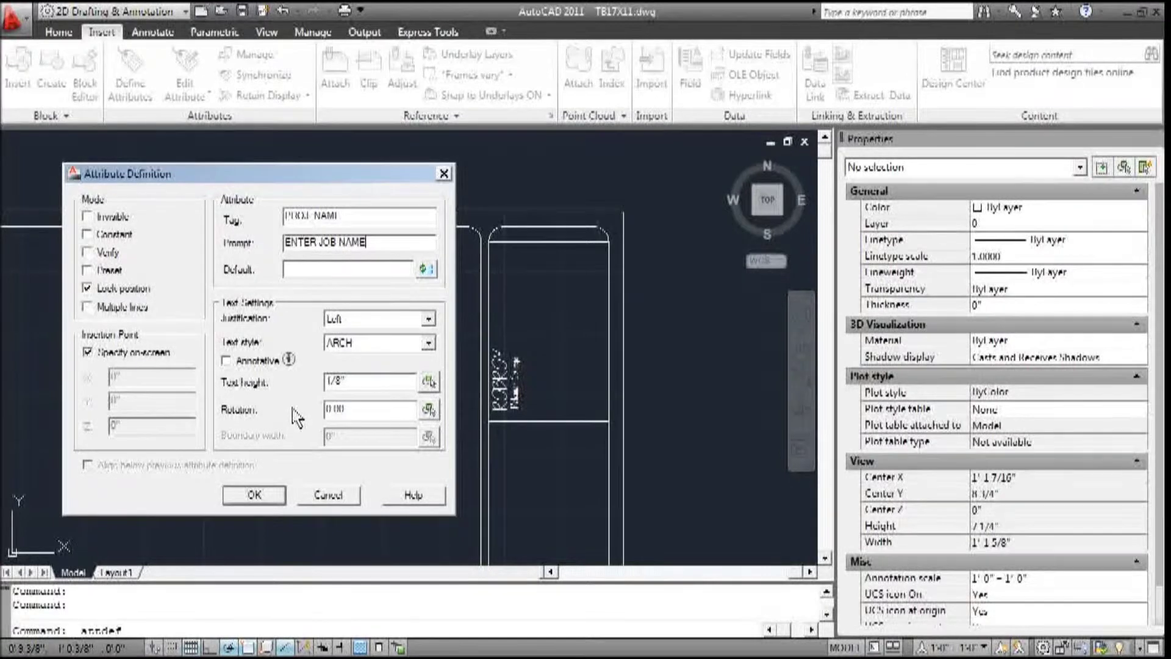
{"action": "left_click", "coordinate": [324, 269]}
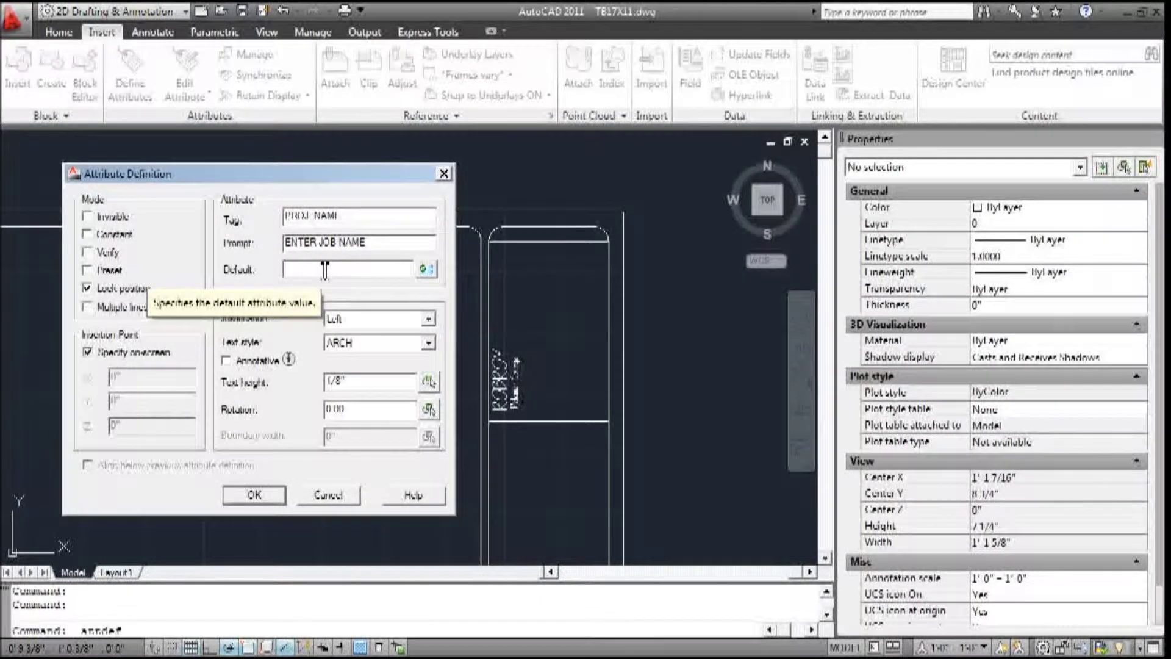
{"action": "type", "text": "SMITH"}
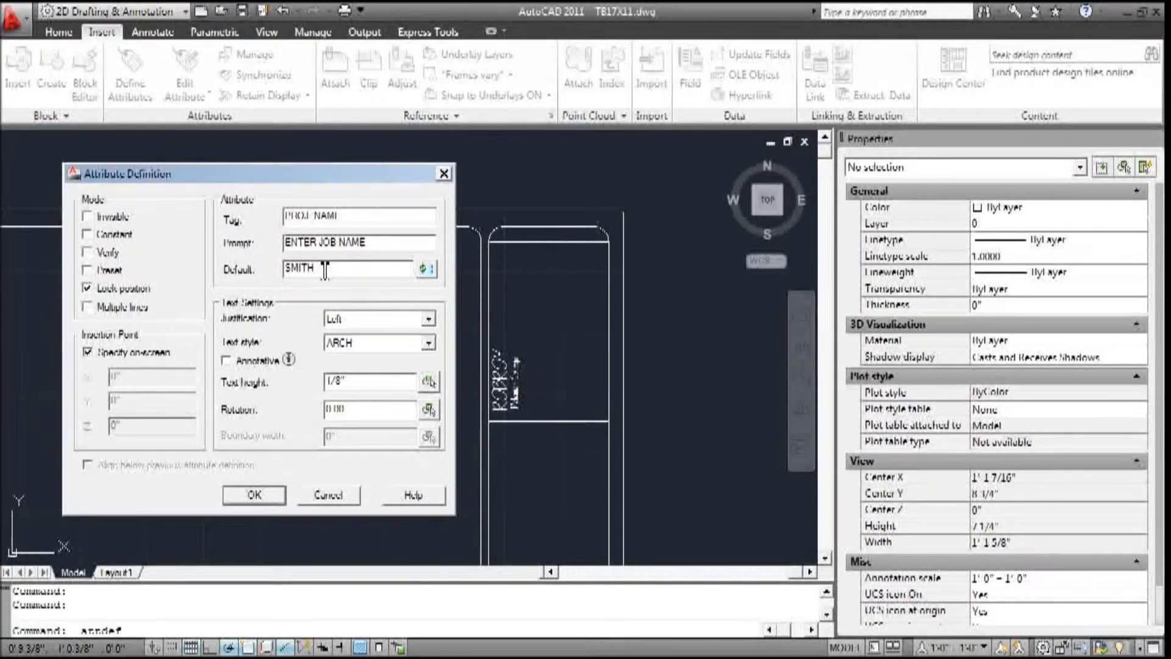
{"action": "left_click", "coordinate": [356, 320]}
{"action": "left_click", "coordinate": [360, 367]}
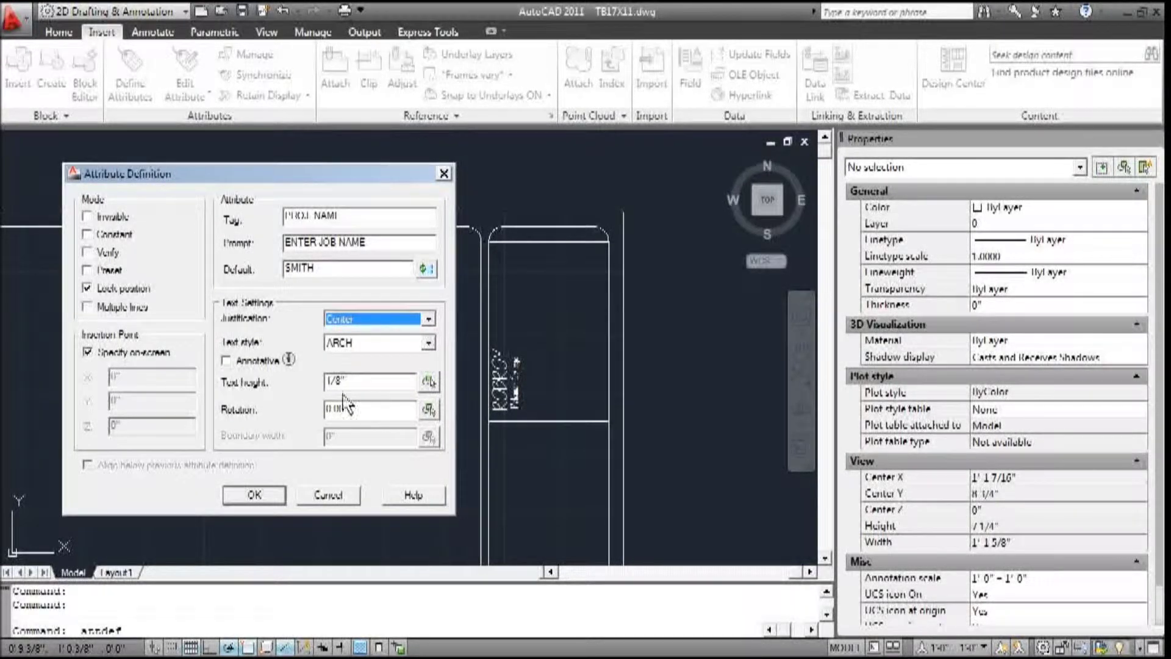
Accept the PROJ_NAME definition and place it in the title block
{"action": "left_click", "coordinate": [253, 492]}
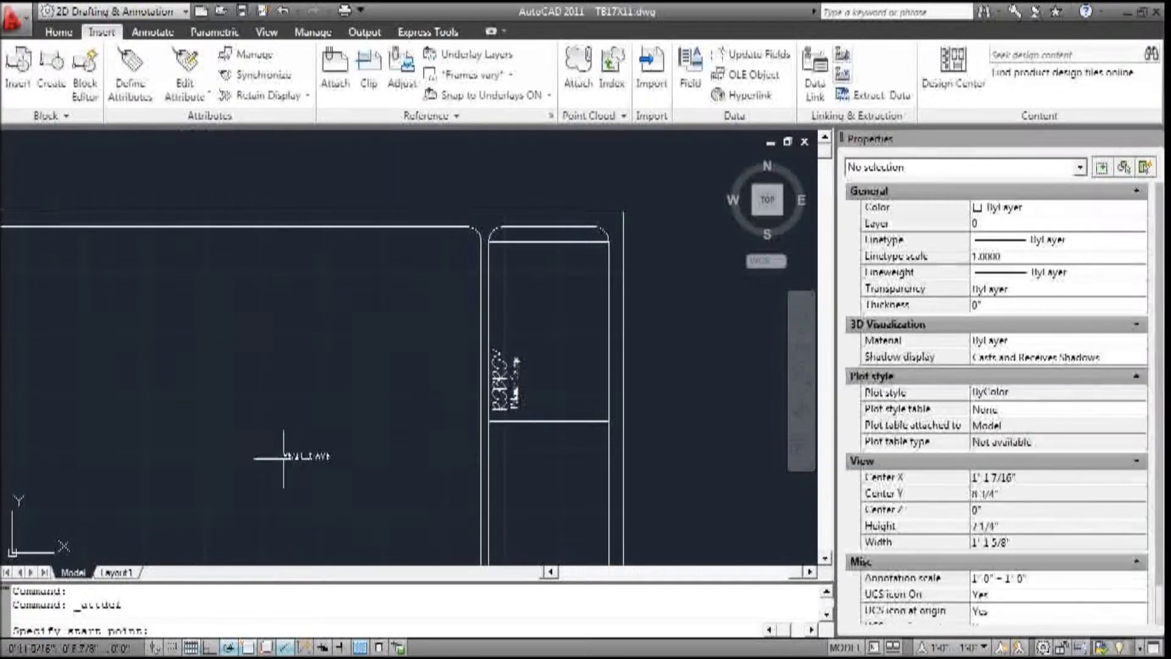
{"action": "scroll", "coordinate": [531, 244], "scroll_direction": "up", "scroll_amount": 5}
{"action": "left_click", "coordinate": [448, 195]}
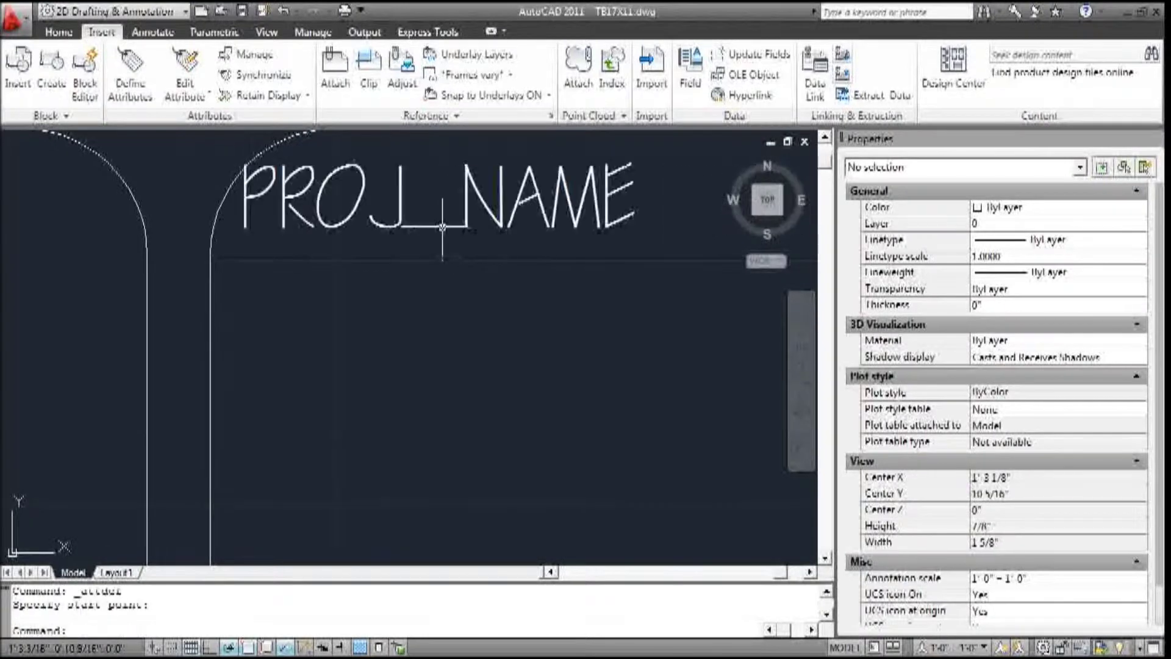
{"action": "scroll", "coordinate": [462, 335], "scroll_direction": "down", "scroll_amount": 5}
{"action": "scroll", "coordinate": [695, 301], "scroll_direction": "up", "scroll_amount": 3}
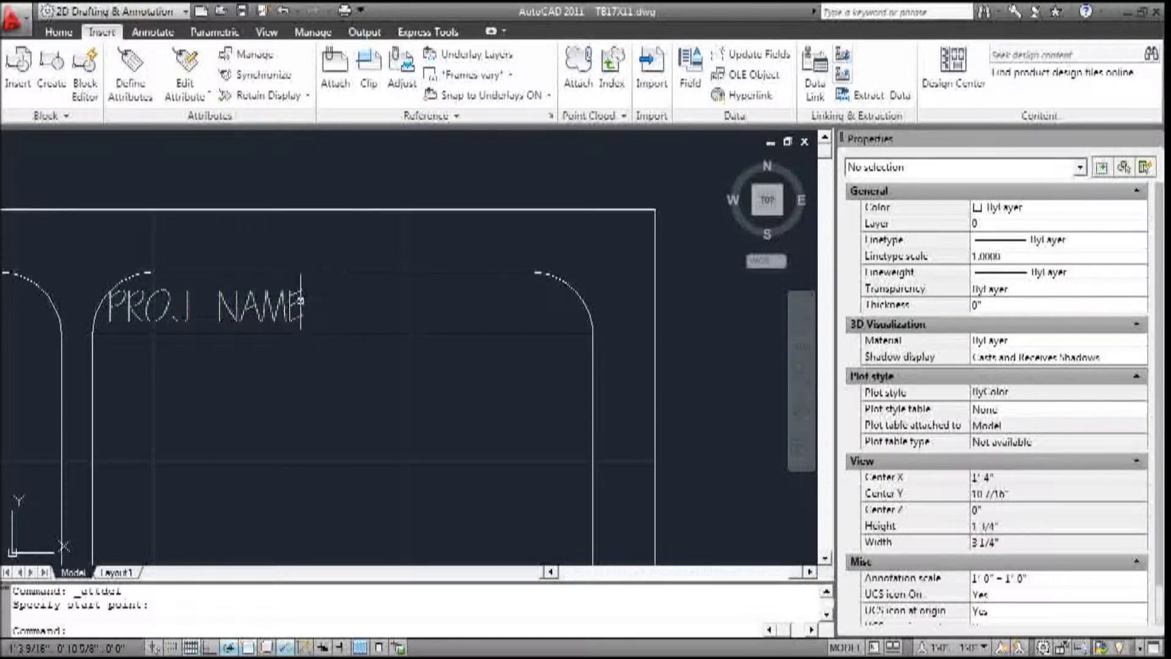
Move PROJ_NAME into the upper panel, centred above its dividing line
{"action": "left_click", "coordinate": [287, 304]}
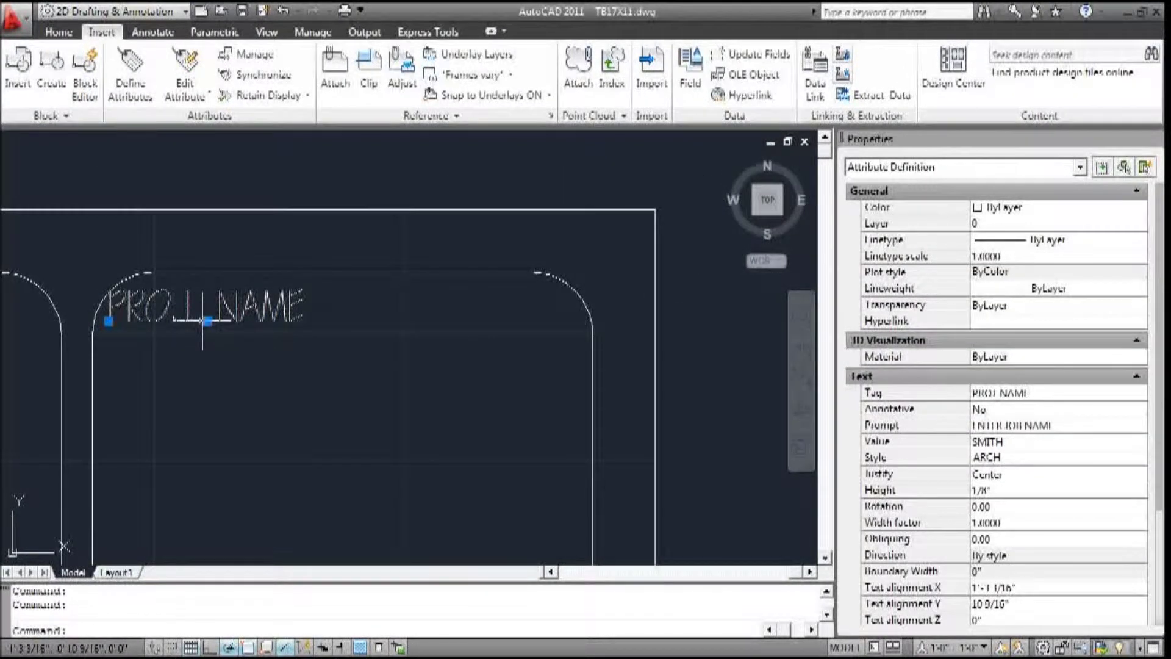
{"action": "left_click", "coordinate": [207, 320]}
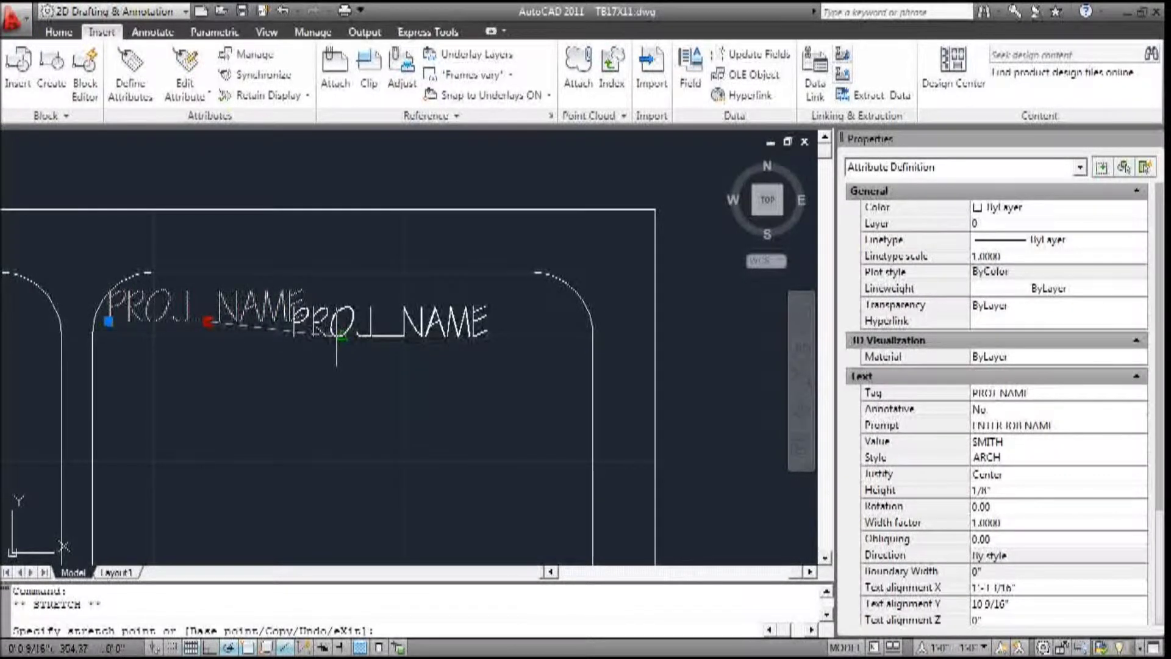
{"action": "left_click", "coordinate": [342, 334]}
{"action": "scroll", "coordinate": [339, 341], "scroll_direction": "up", "scroll_amount": 5}
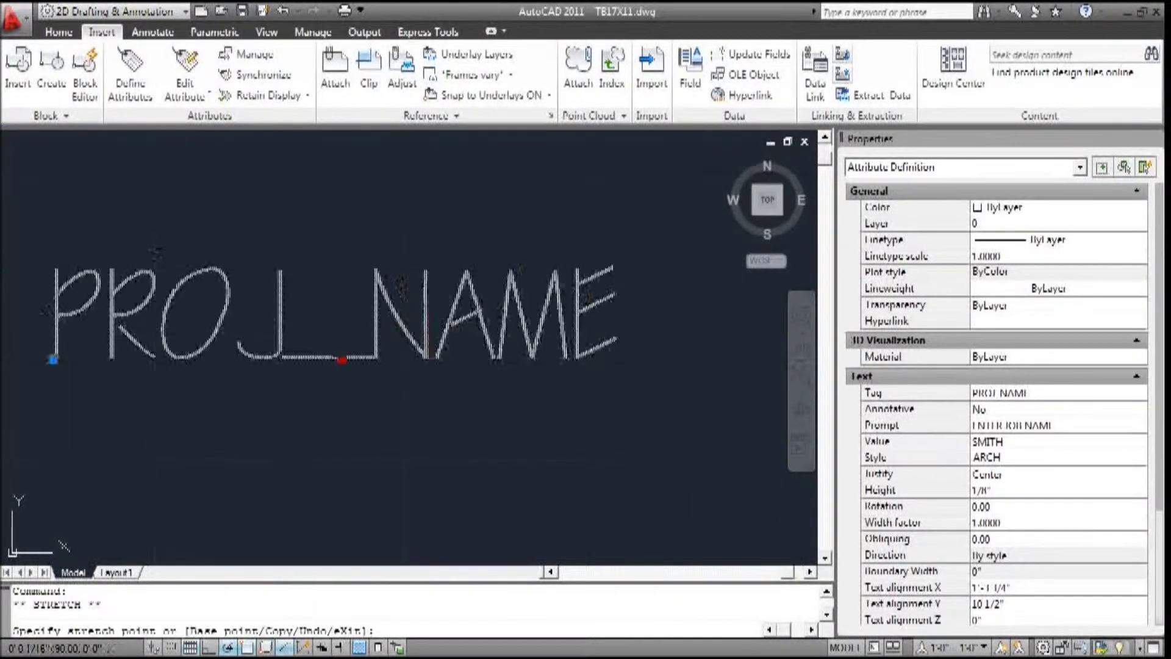
{"action": "scroll", "coordinate": [340, 329], "scroll_direction": "down", "scroll_amount": 5}
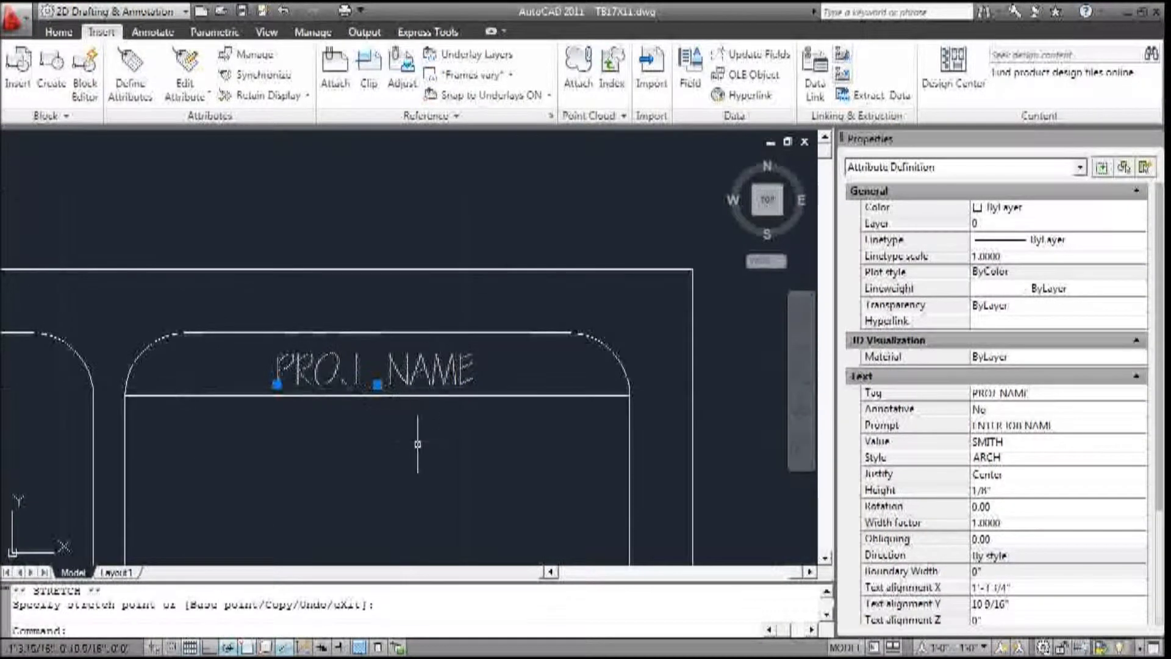
{"action": "key", "text": "Escape"}
{"action": "scroll", "coordinate": [480, 397], "scroll_direction": "down", "scroll_amount": 6}
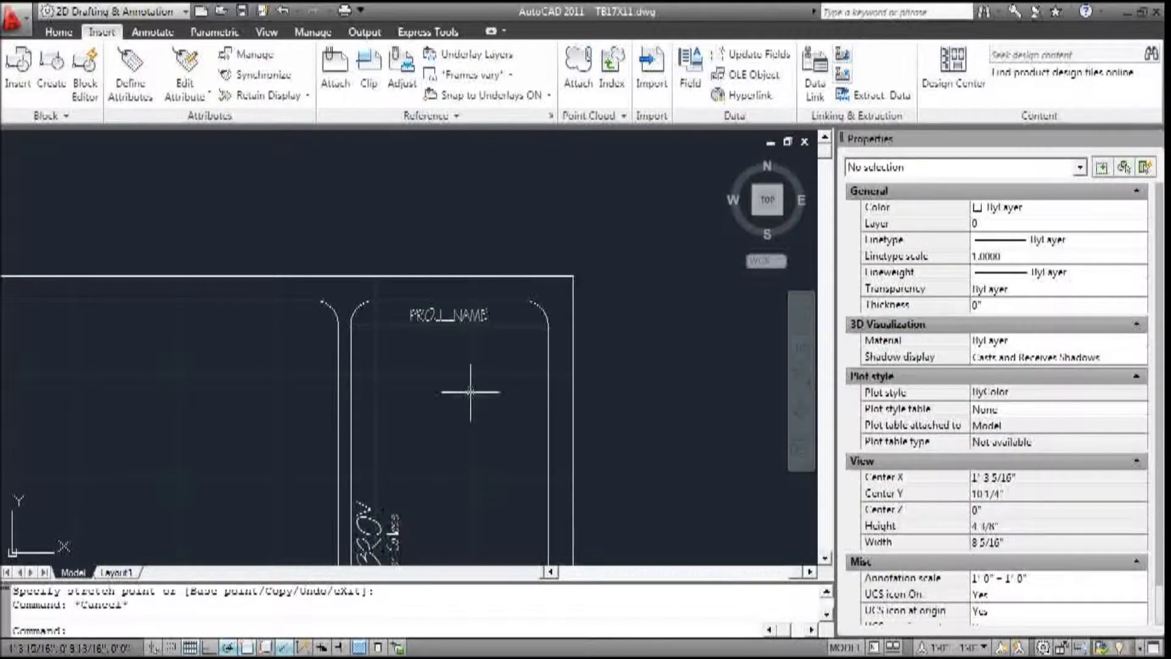
{"action": "scroll", "coordinate": [482, 366], "scroll_direction": "up", "scroll_amount": 8}
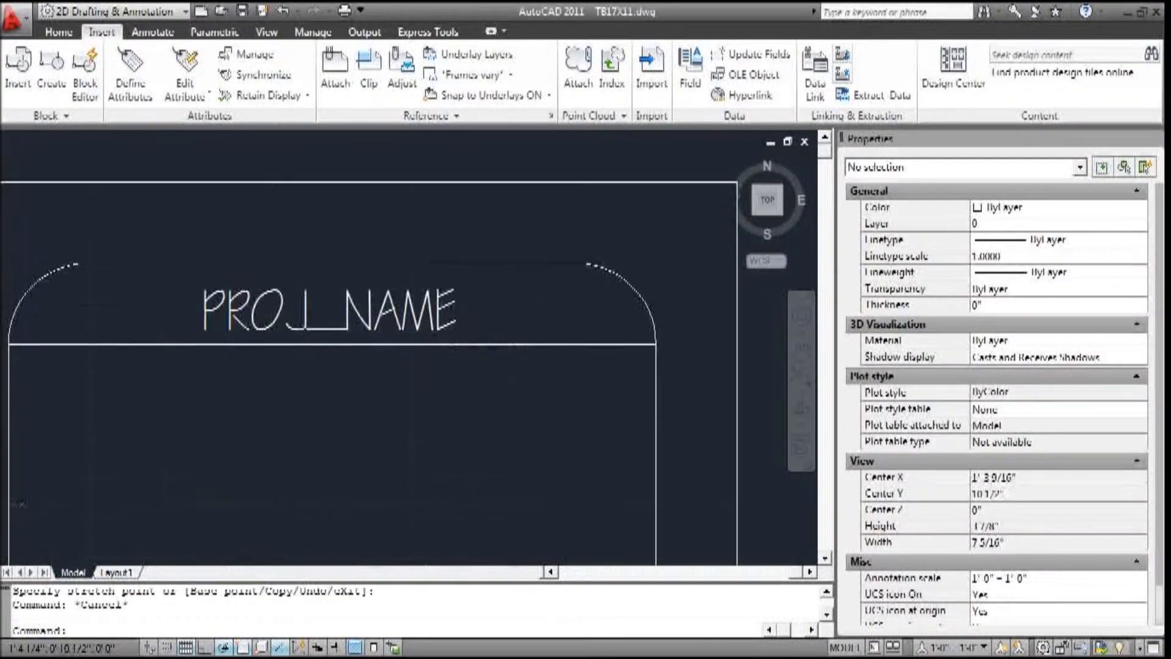
{"action": "scroll", "coordinate": [483, 339], "scroll_direction": "down", "scroll_amount": 3}
{"action": "scroll", "coordinate": [421, 274], "scroll_direction": "down", "scroll_amount": 3}
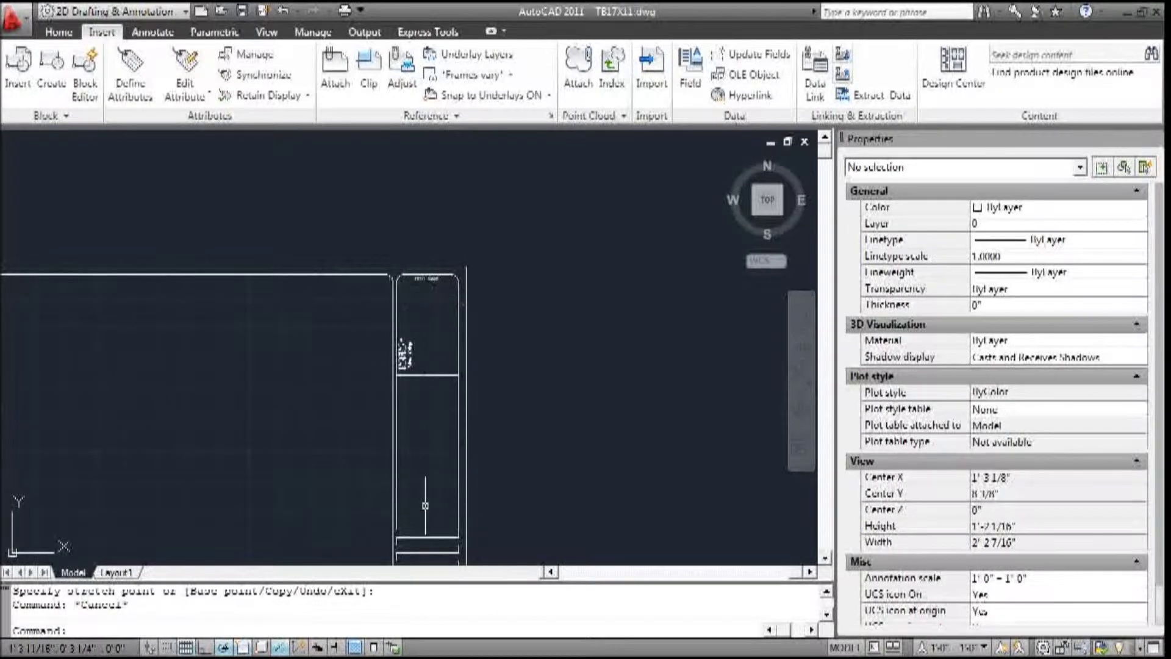
{"action": "scroll", "coordinate": [437, 497], "scroll_direction": "up", "scroll_amount": 3}
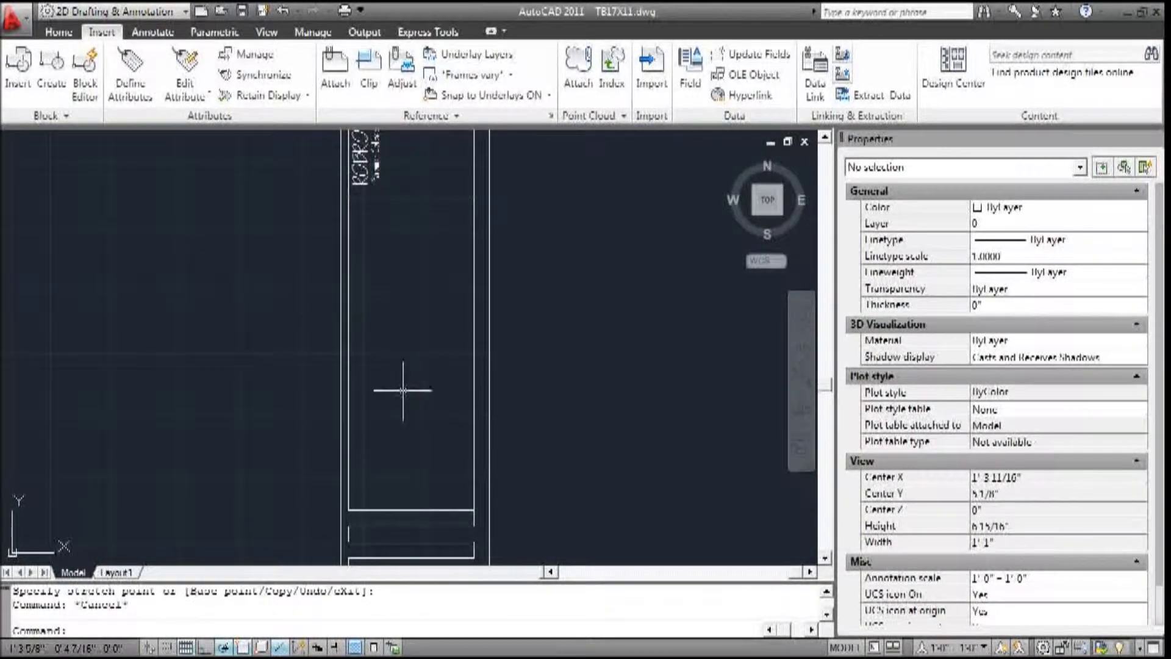
Start a new attribute definition with tag PROJ_TYPE
{"action": "left_click", "coordinate": [130, 73]}
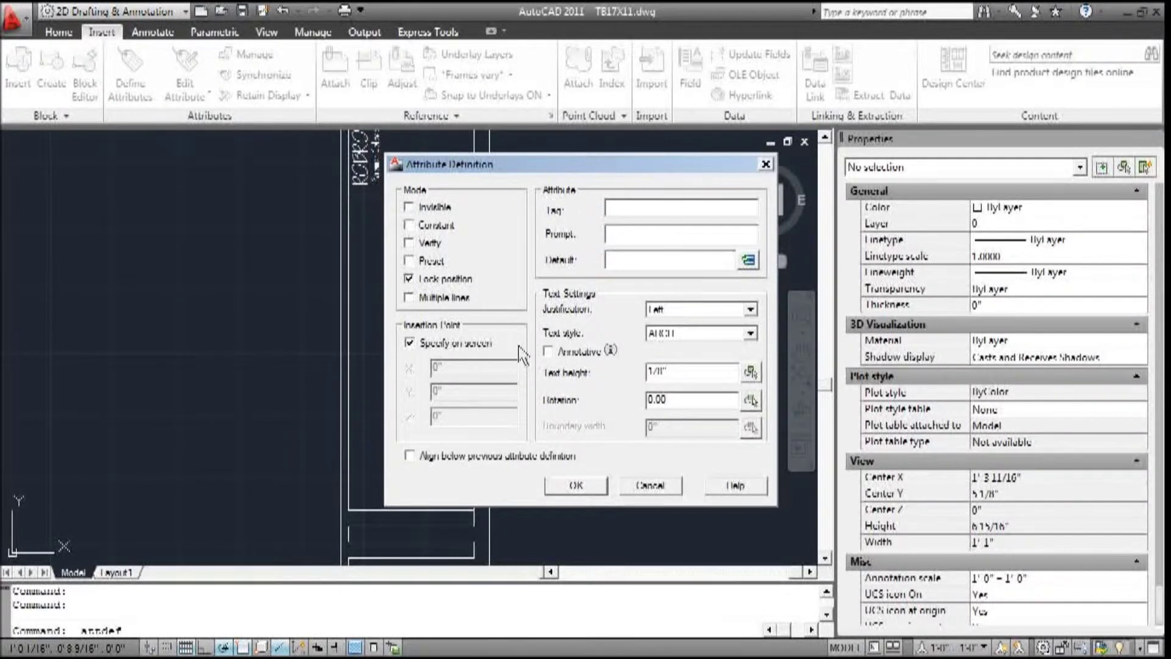
{"action": "type", "text": "cLIENT"}
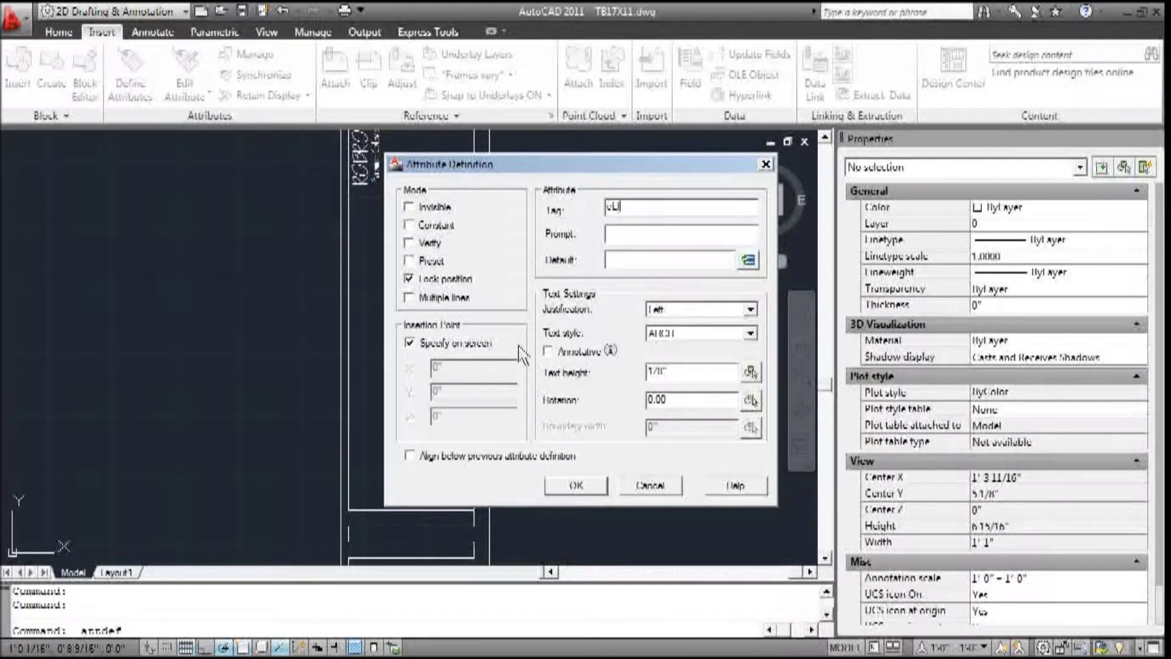
{"action": "key", "text": "BackSpace"}
{"action": "key", "text": "BackSpace"}
{"action": "key", "text": "BackSpace"}
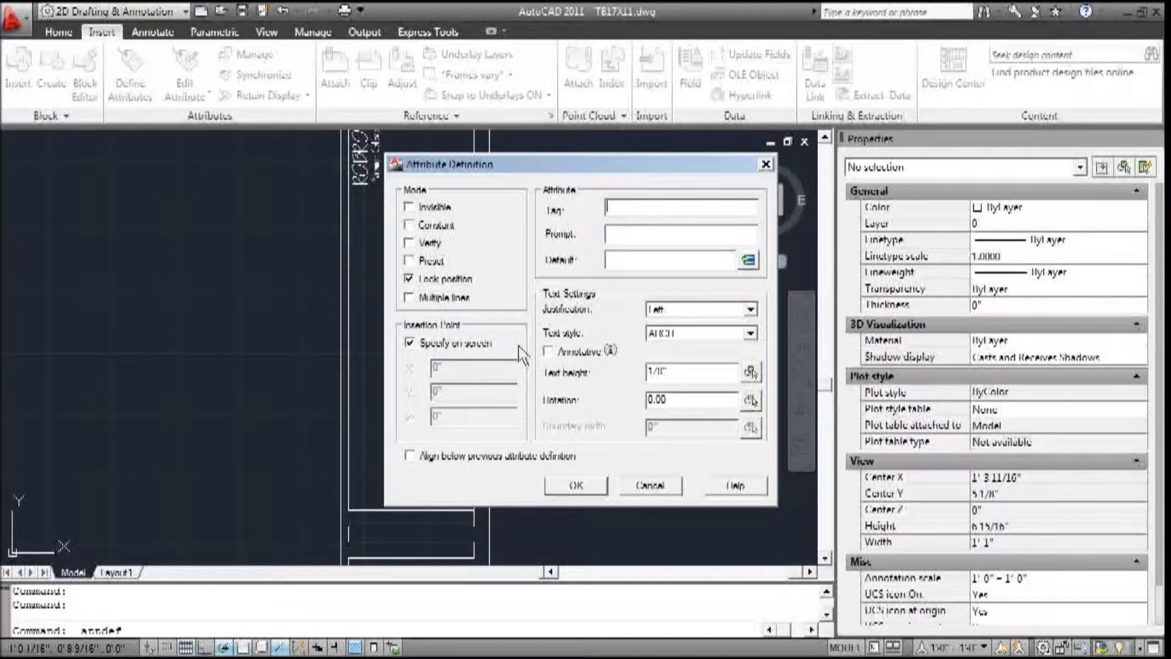
{"action": "key", "text": "BackSpace"}
{"action": "key", "text": "BackSpace"}
{"action": "key", "text": "BackSpace"}
{"action": "type", "text": "P"}
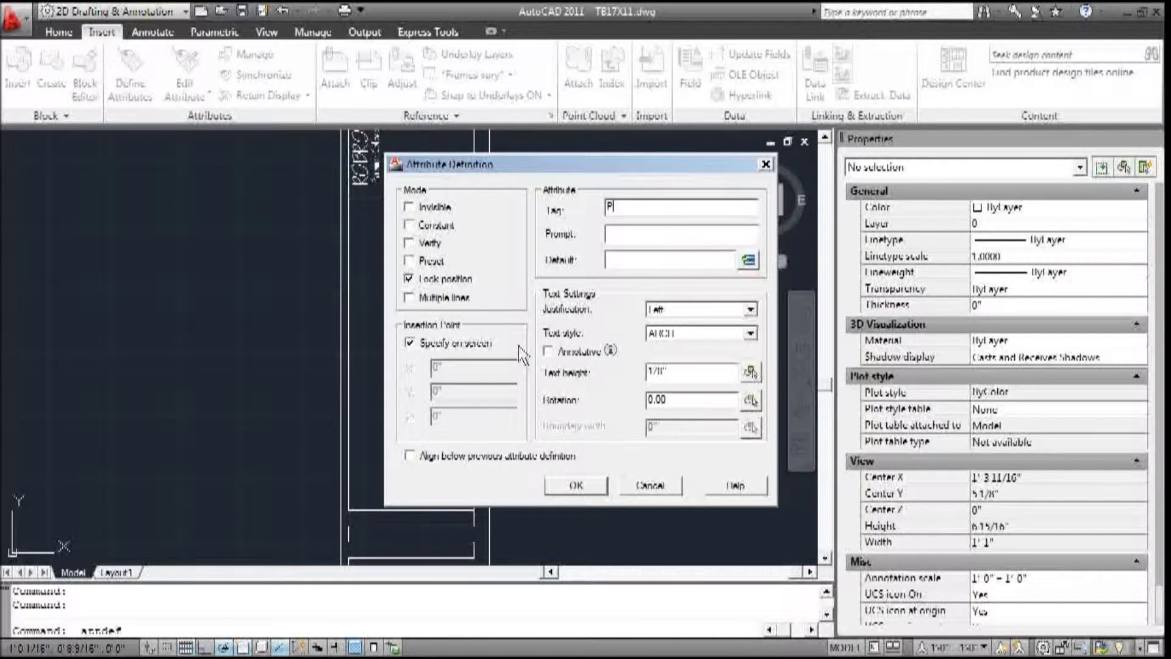
{"action": "type", "text": "J"}
{"action": "key", "text": "BackSpace"}
{"action": "type", "text": "ROJE"}
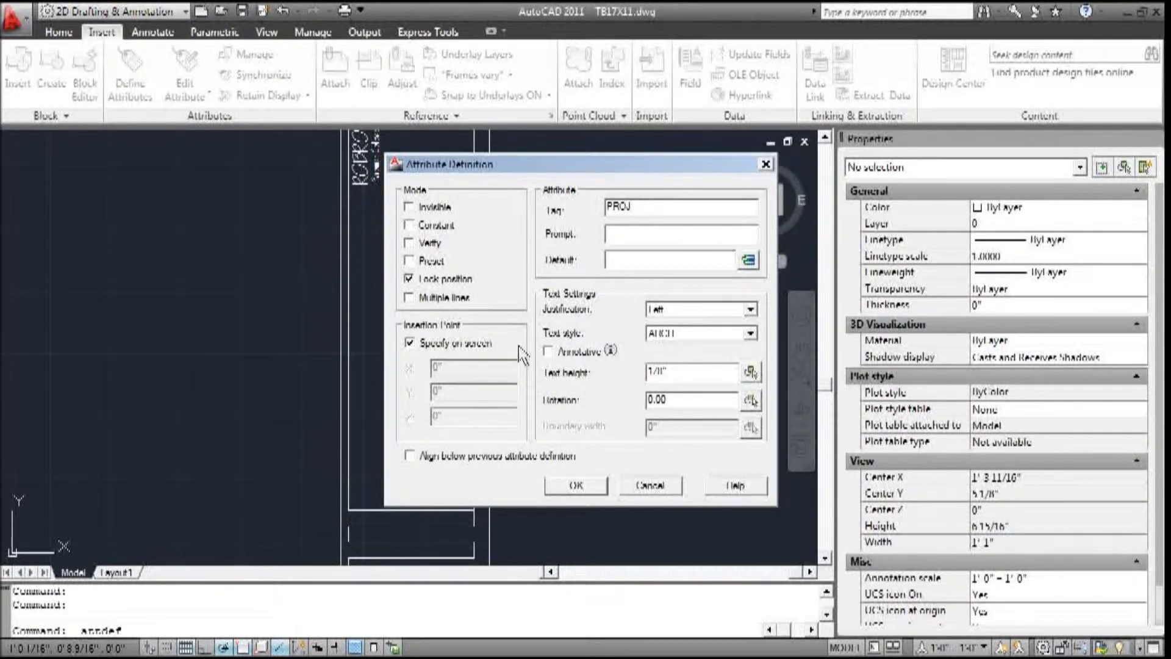
{"action": "type", "text": "_"}
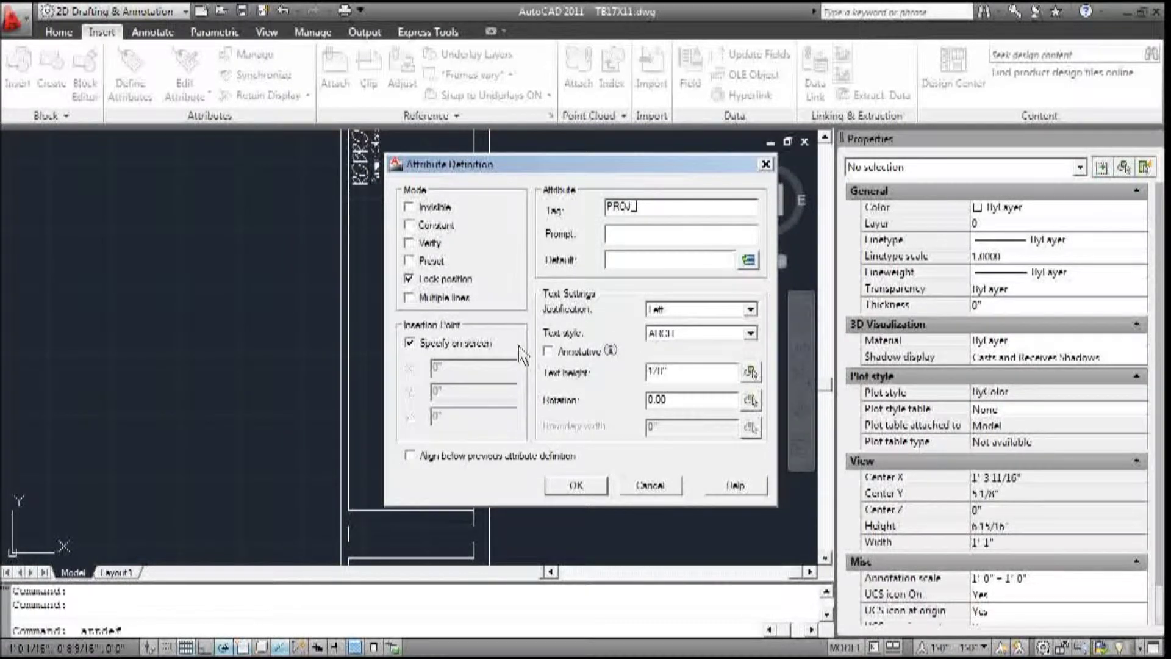
{"action": "type", "text": "TYPE"}
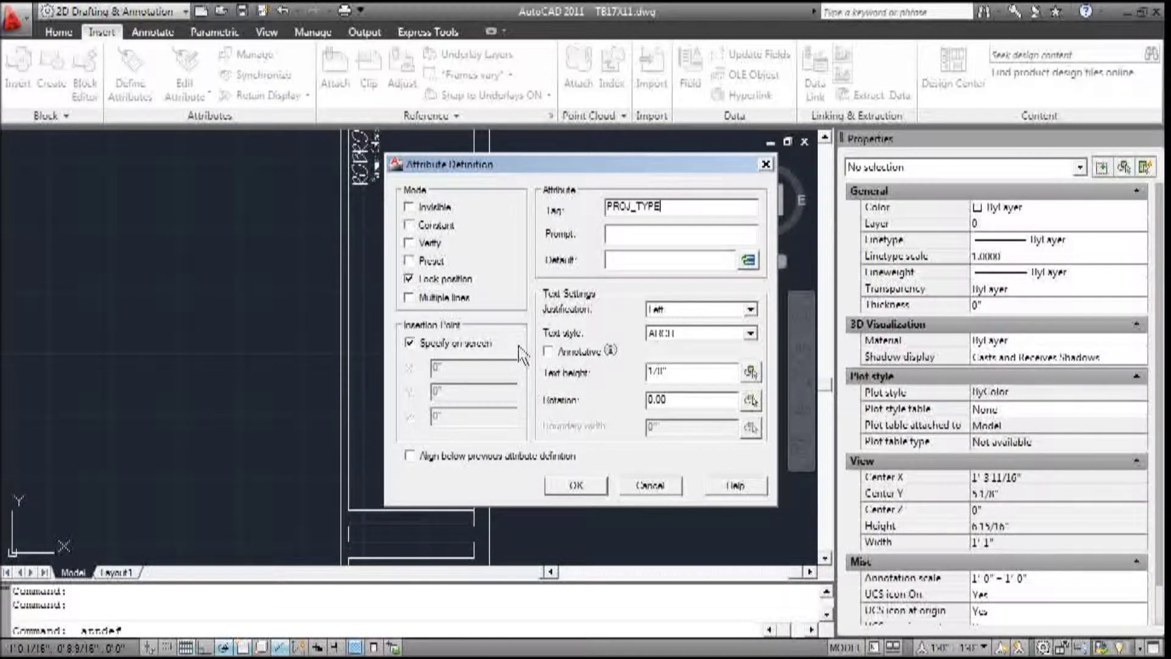
Enter prompt WHAT KIND OF PROJ and default A NEW RESIDENCE FOR
{"action": "left_click", "coordinate": [643, 232]}
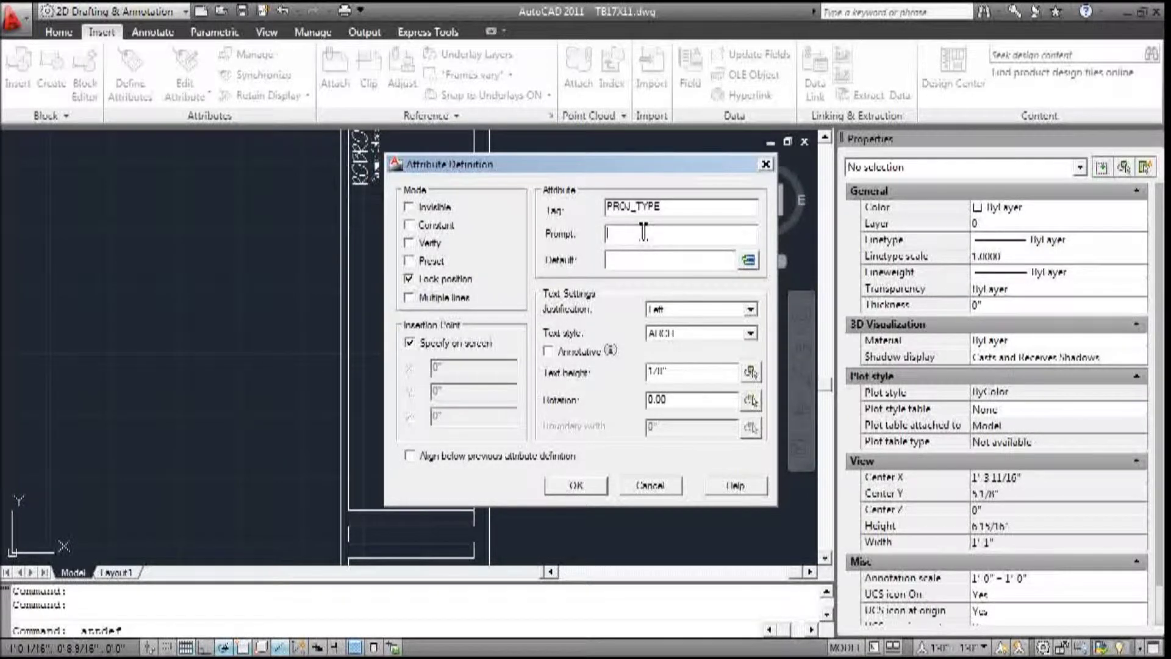
{"action": "type", "text": "WH"}
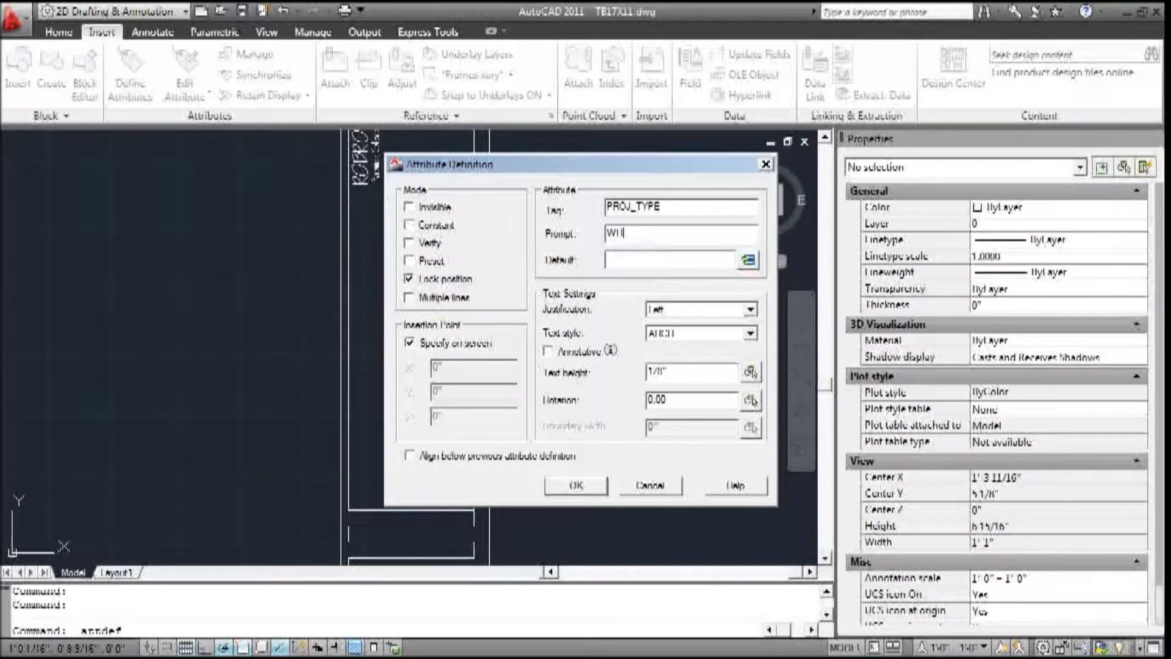
{"action": "type", "text": "AT KIND"}
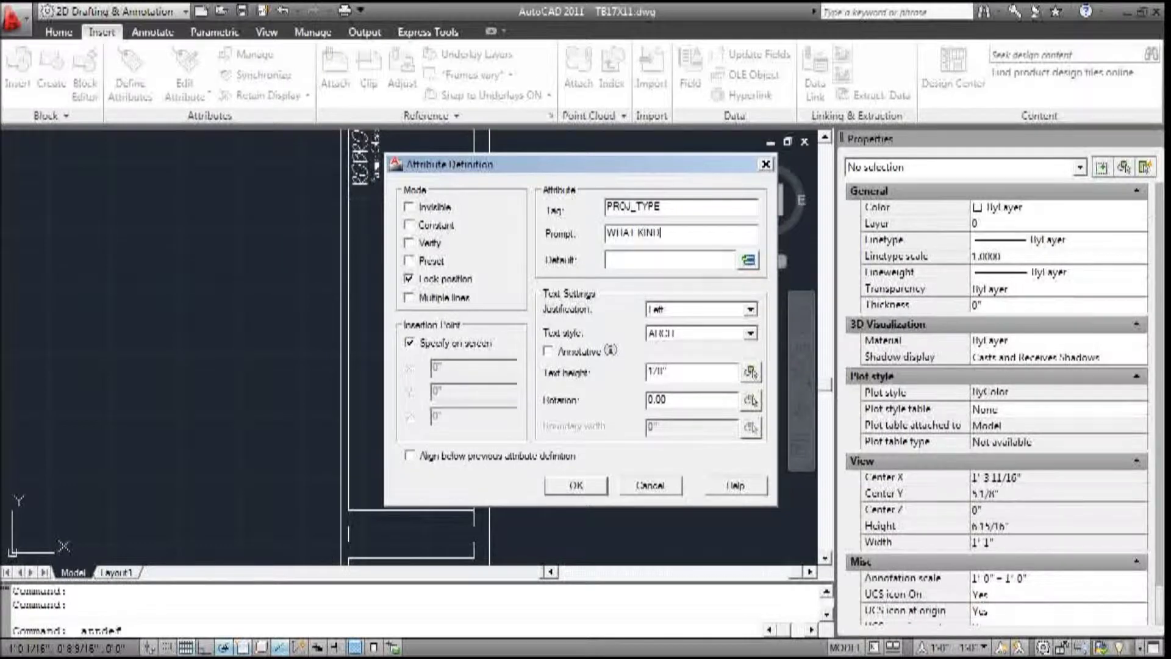
{"action": "type", "text": " OF PROJ"}
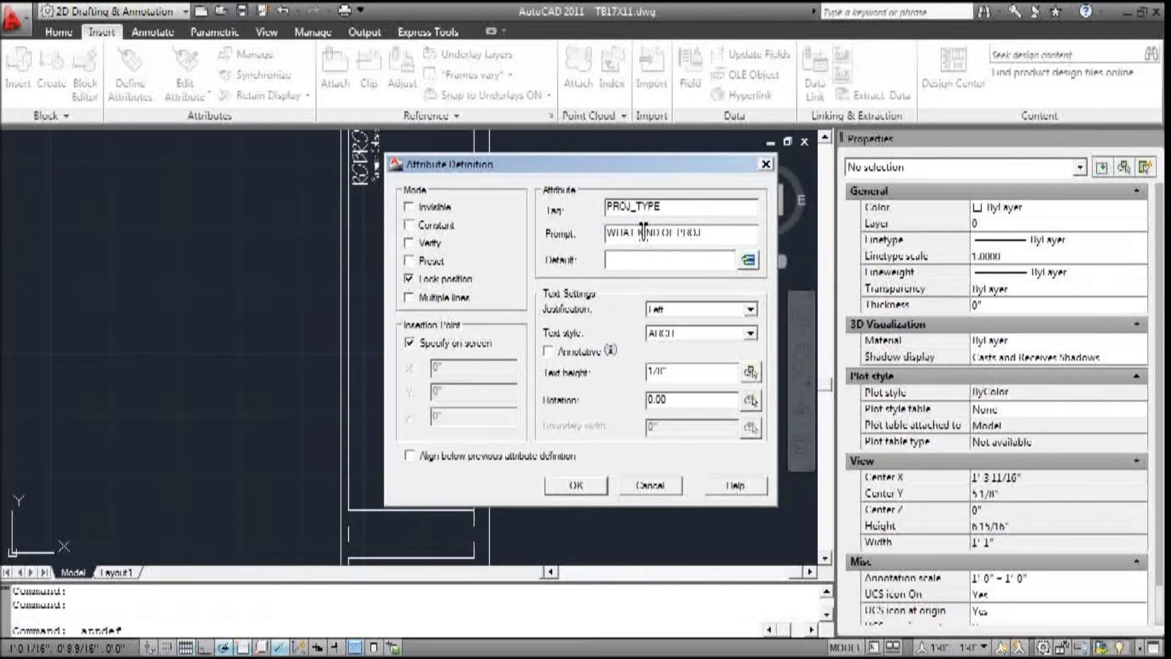
{"action": "left_click", "coordinate": [634, 259]}
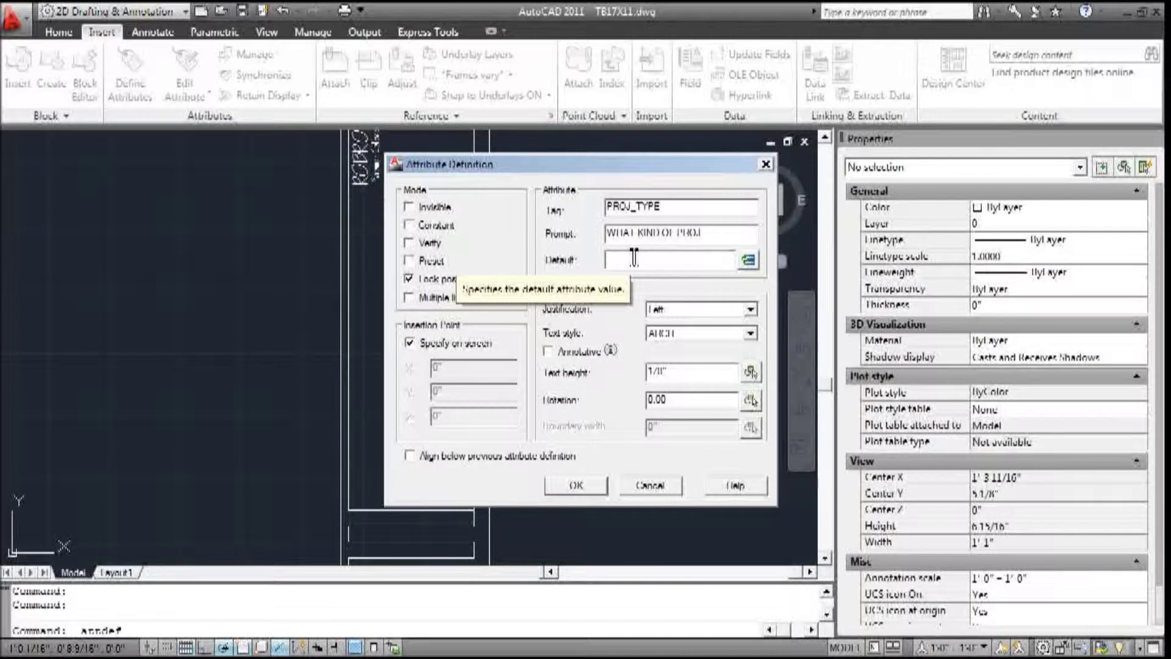
{"action": "type", "text": "A"}
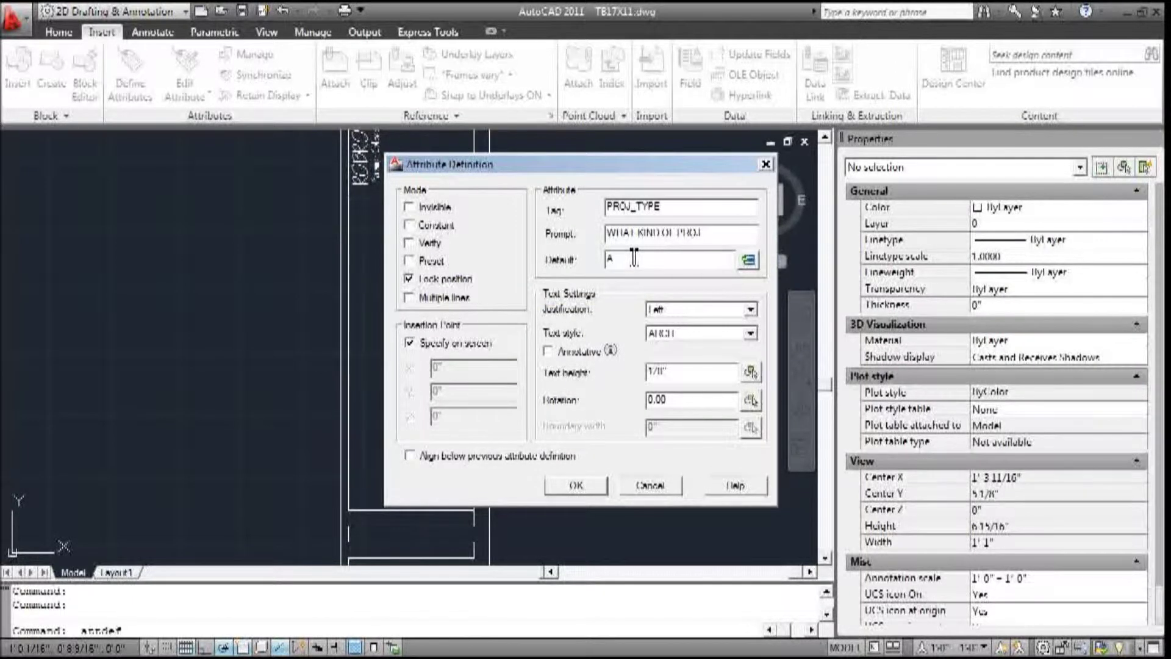
{"action": "type", "text": " NEW"}
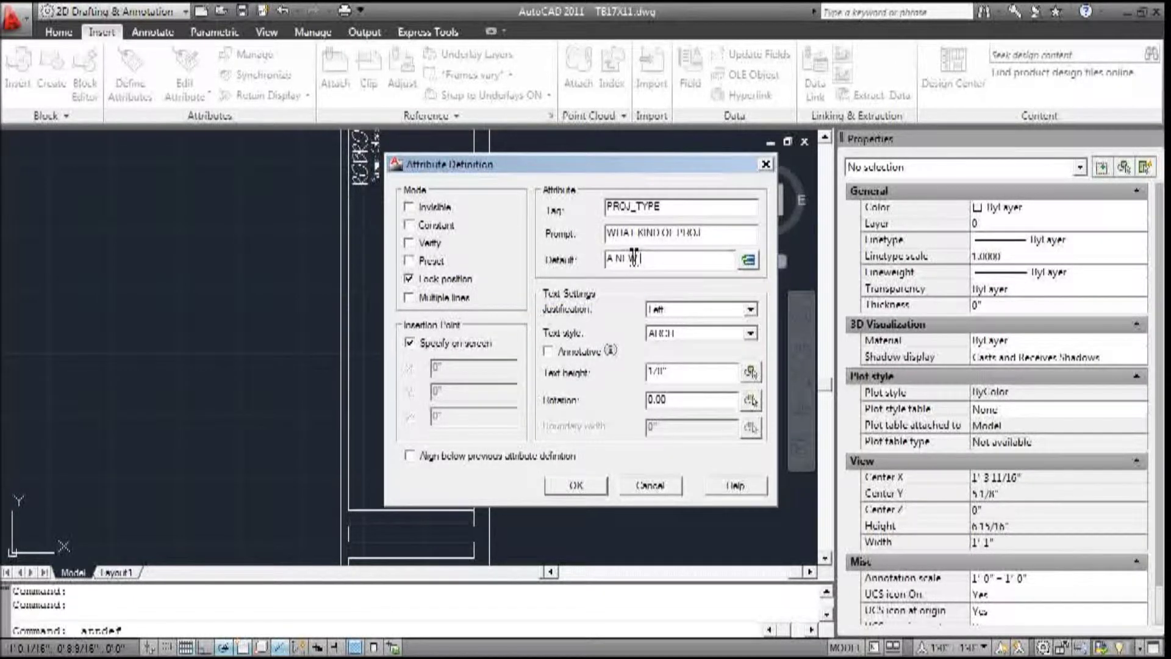
{"action": "type", "text": " H"}
{"action": "type", "text": "ES"}
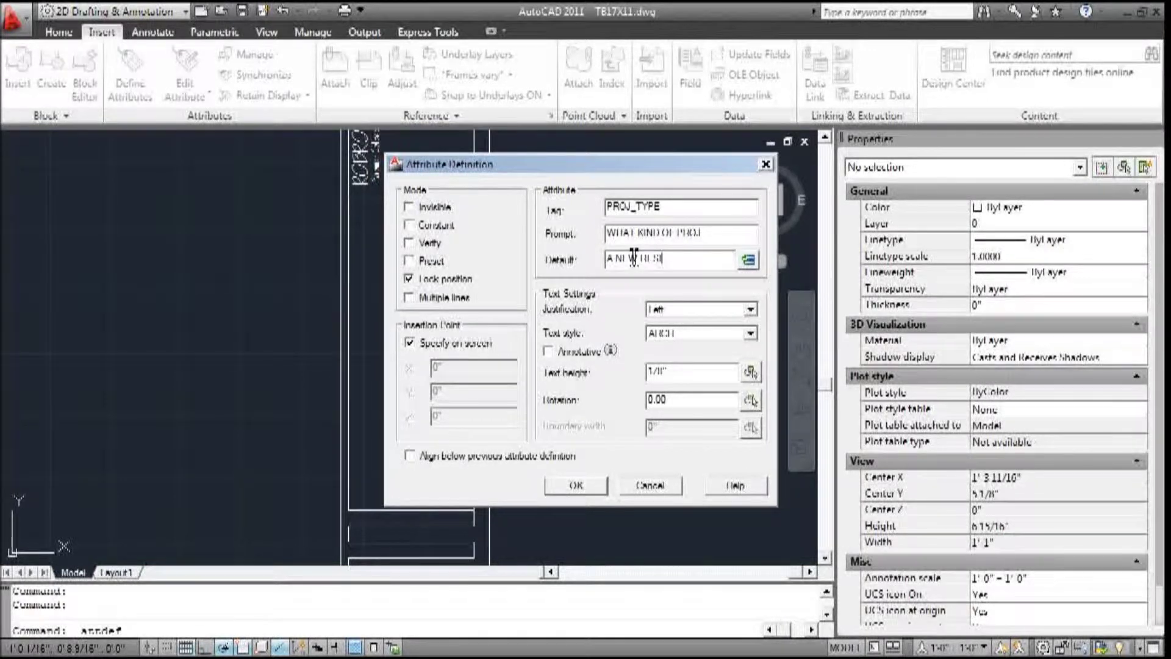
{"action": "type", "text": "IDENCE 1"}
{"action": "type", "text": "OR"}
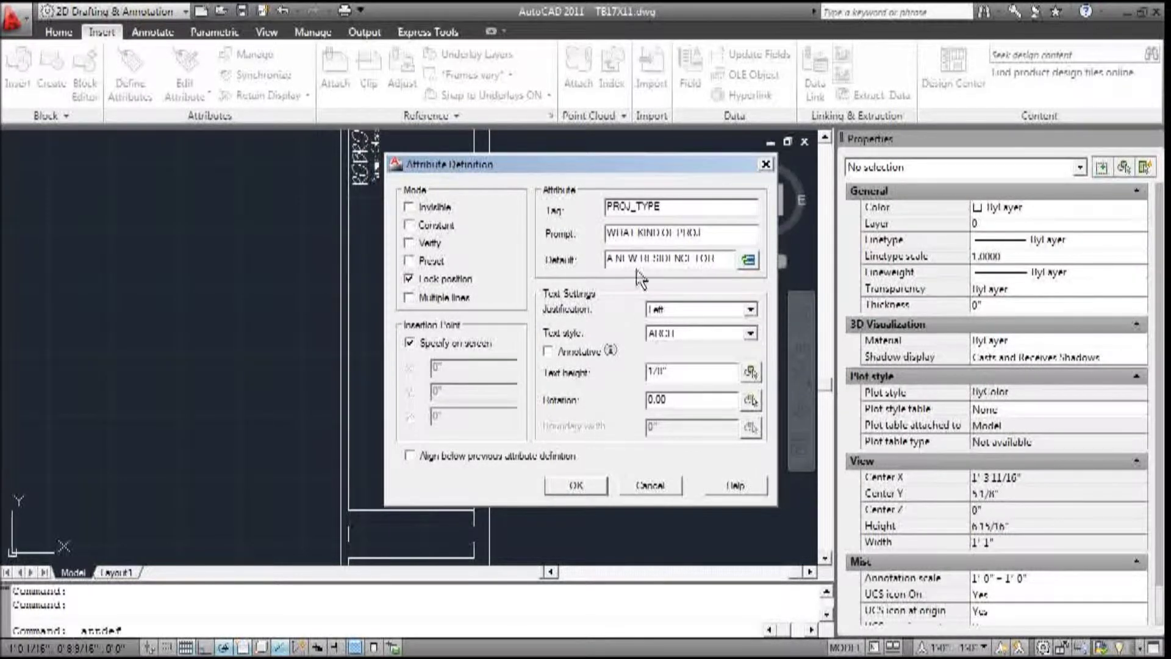
Set text height 1/4 and rotation 90, then accept the definition
{"action": "double_click", "coordinate": [671, 372]}
{"action": "type", "text": "1/4"}
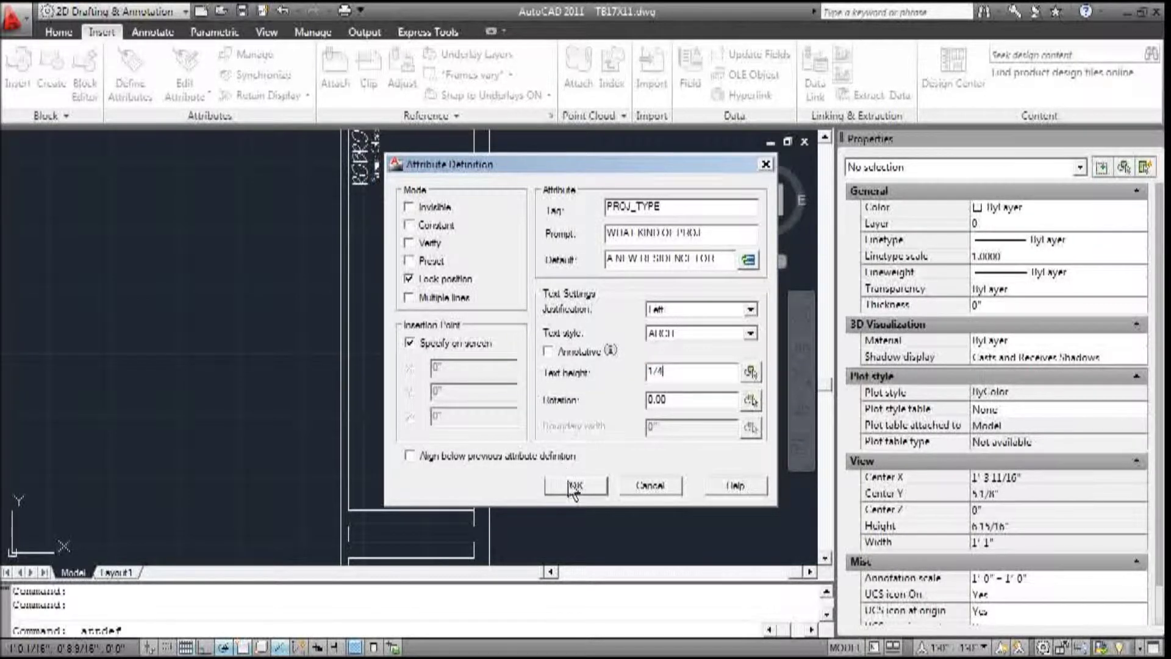
{"action": "double_click", "coordinate": [662, 399]}
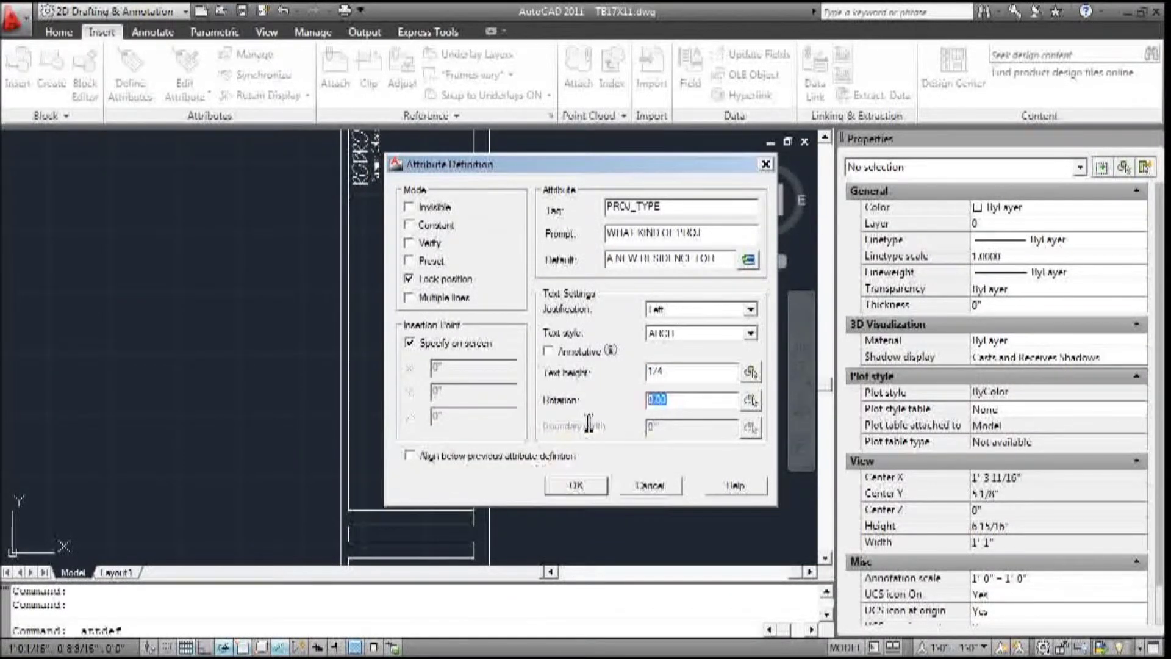
{"action": "type", "text": "90"}
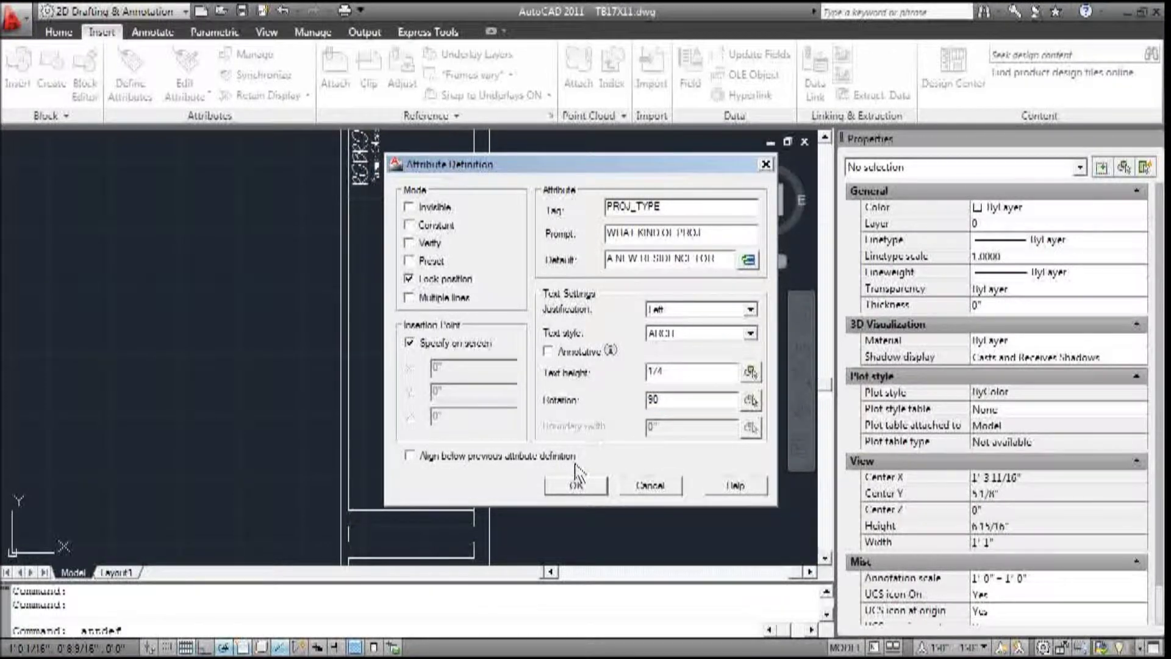
{"action": "left_click", "coordinate": [567, 486]}
Place the vertical PROJ_TYPE attribute in the title block's narrow column
{"action": "scroll", "coordinate": [378, 427], "scroll_direction": "up", "scroll_amount": 2}
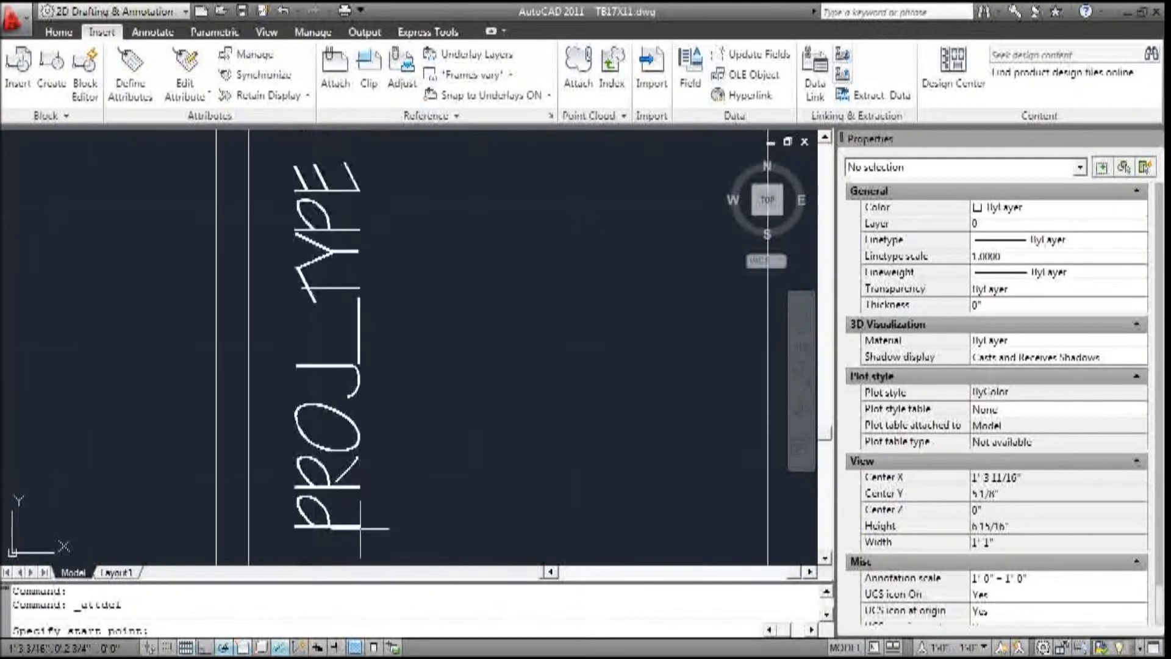
{"action": "scroll", "coordinate": [364, 426], "scroll_direction": "up", "scroll_amount": 3}
{"action": "left_click", "coordinate": [334, 460]}
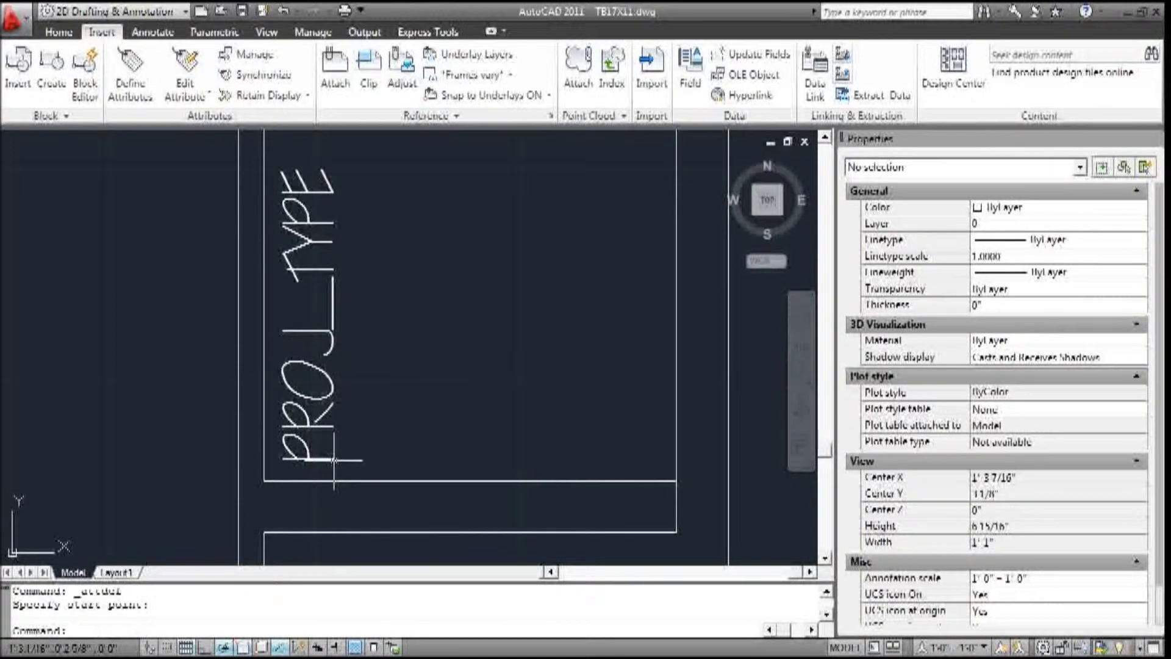
{"action": "scroll", "coordinate": [467, 435], "scroll_direction": "down", "scroll_amount": 2}
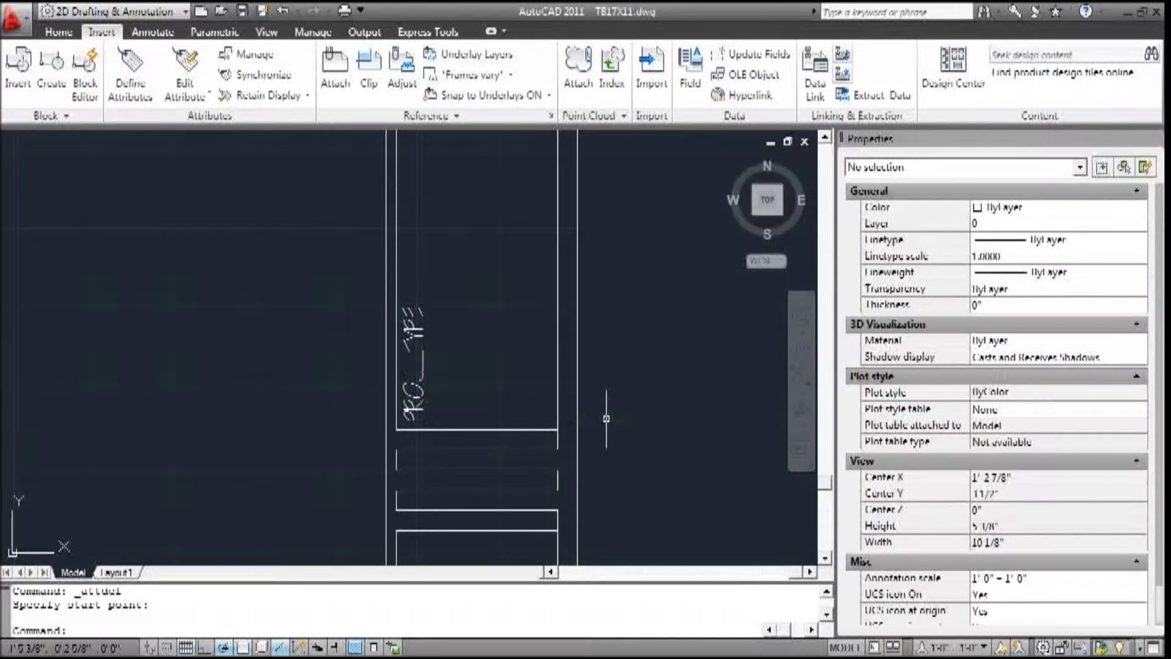
Copy PROJ_TYPE with CO to a spot just right of the original
{"action": "type", "text": "CO"}
{"action": "key", "text": "Return"}
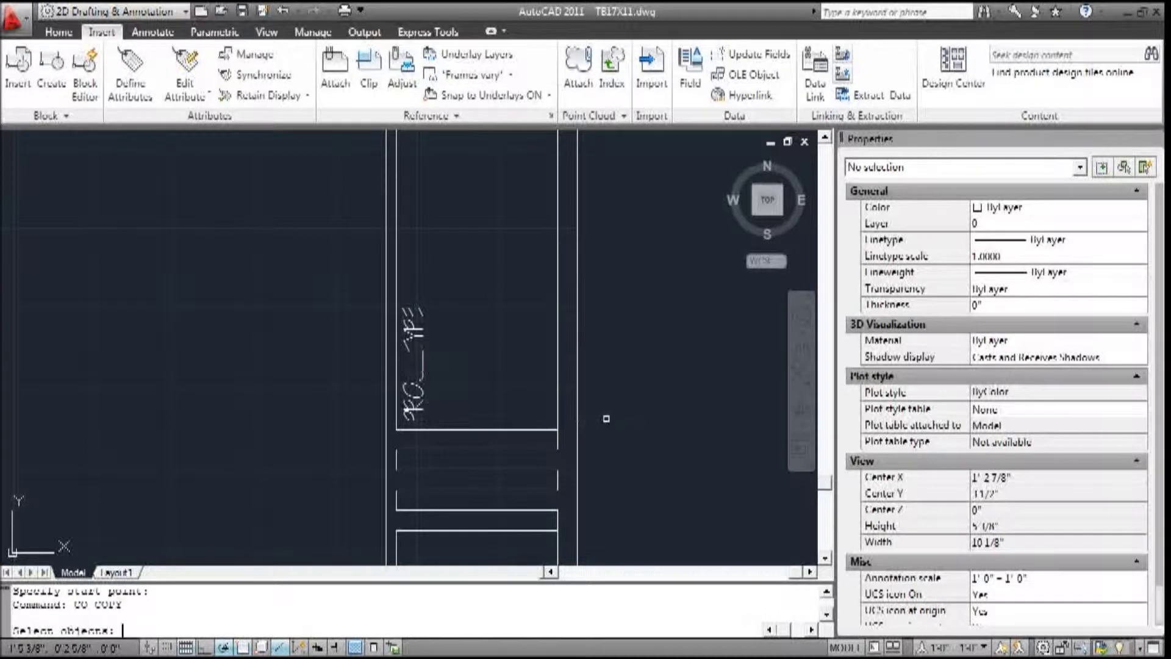
{"action": "left_click", "coordinate": [413, 366]}
{"action": "key", "text": "Return"}
{"action": "left_click", "coordinate": [240, 373]}
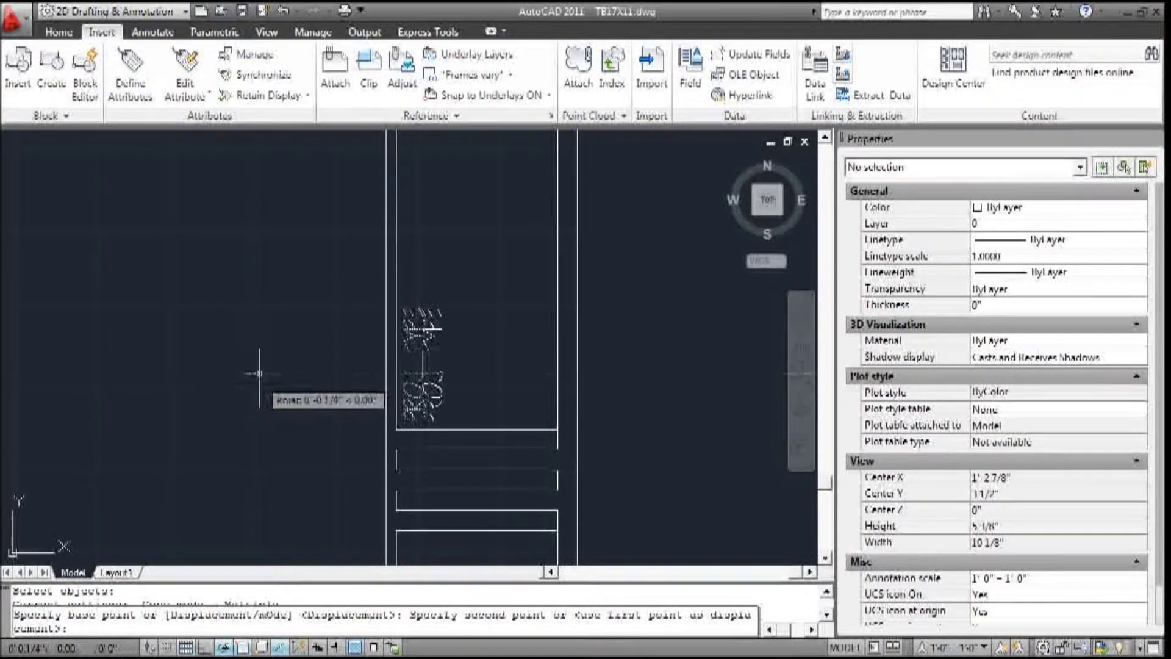
{"action": "left_click", "coordinate": [269, 373]}
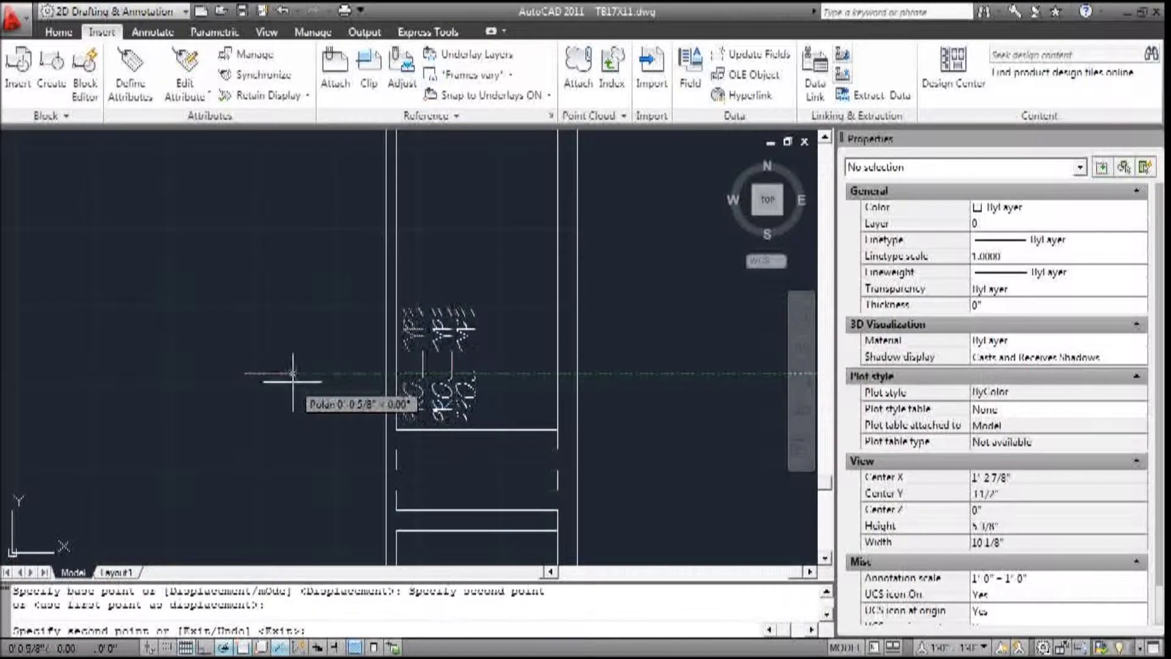
{"action": "key", "text": "Escape"}
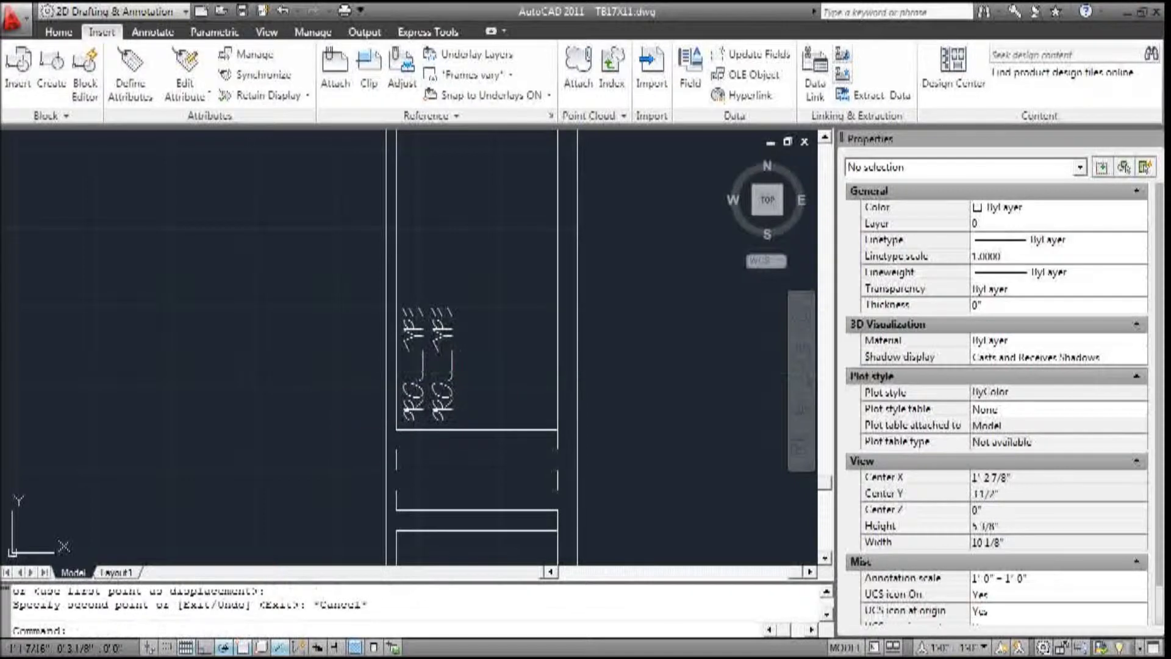
{"action": "left_click", "coordinate": [449, 368]}
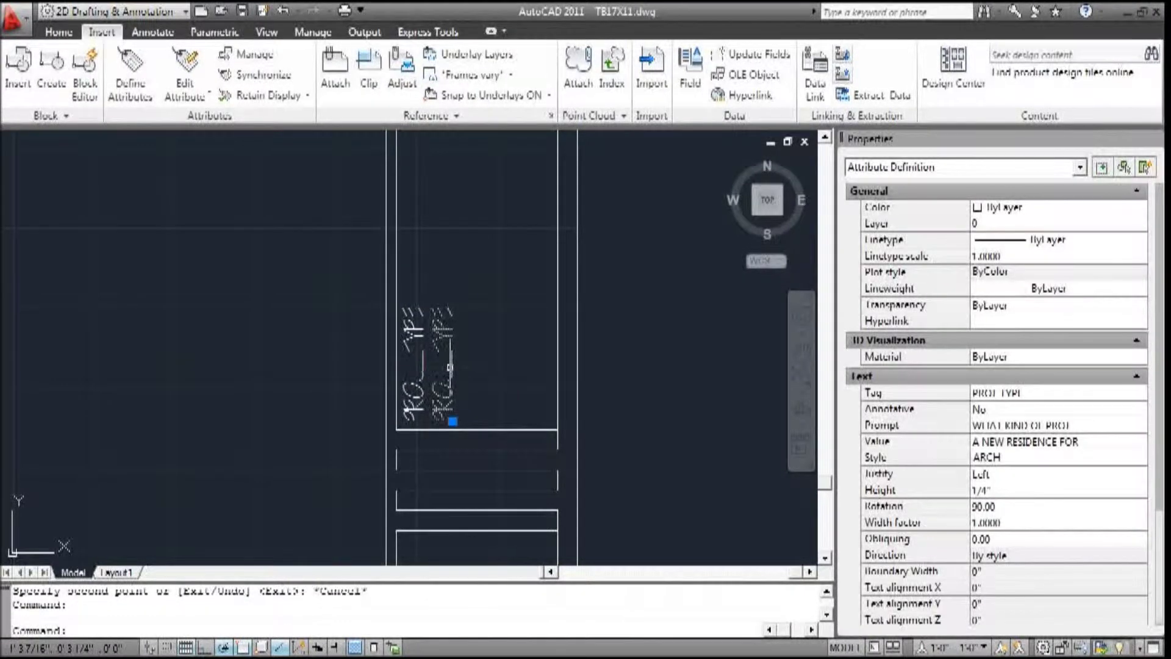
In Properties, retag the copy CLIENT NAME with prompt ENTER CLIENT NAME and a sample client-name default
{"action": "left_click", "coordinate": [1034, 393]}
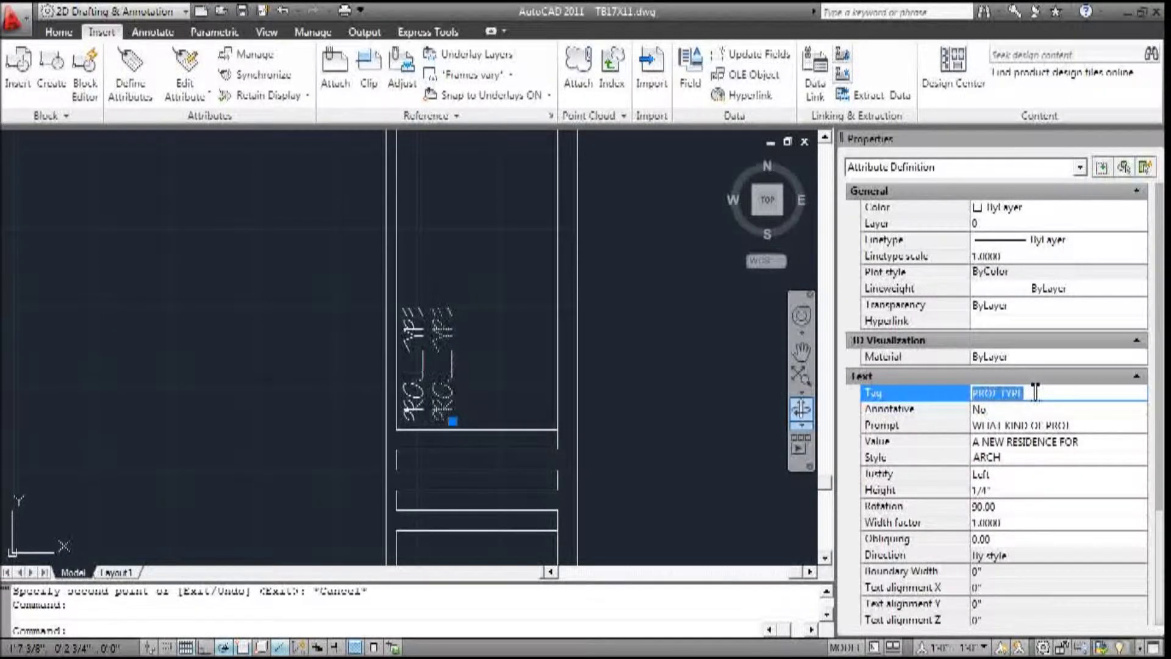
{"action": "type", "text": "cl"}
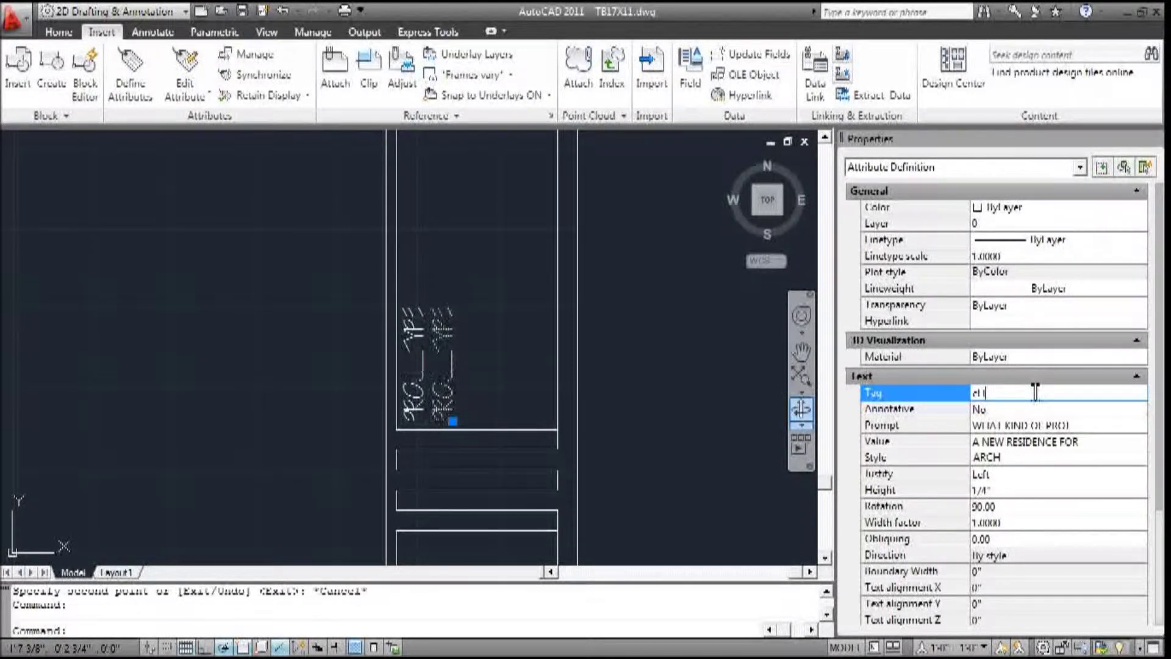
{"action": "type", "text": "CLIENT NAME"}
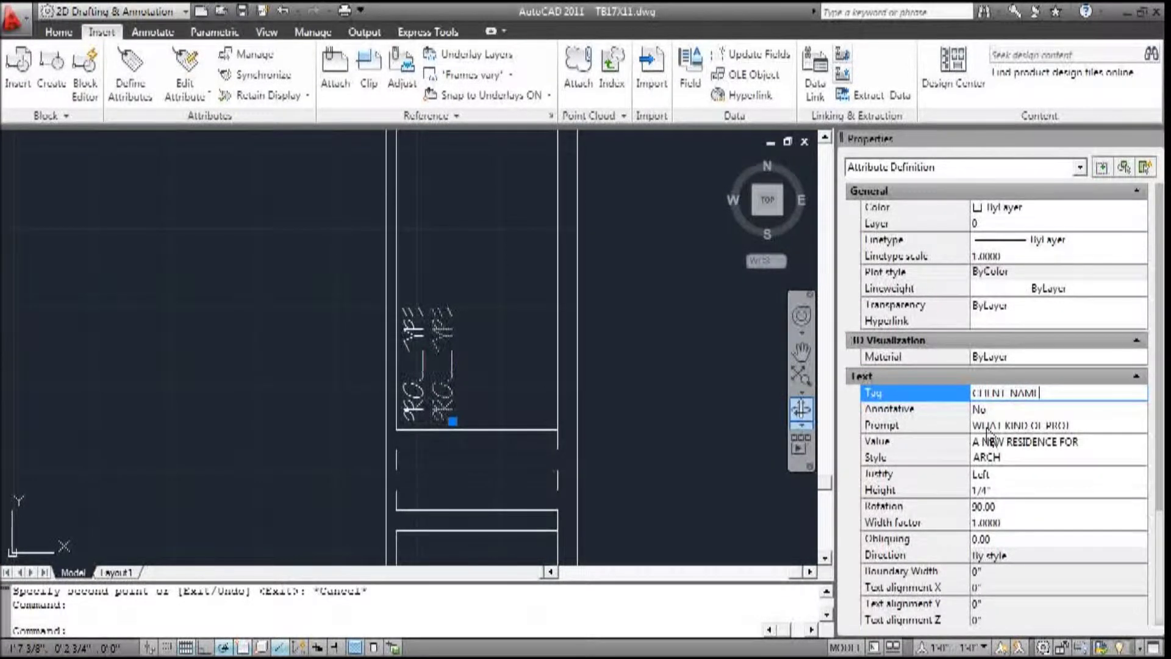
{"action": "left_click", "coordinate": [1069, 425]}
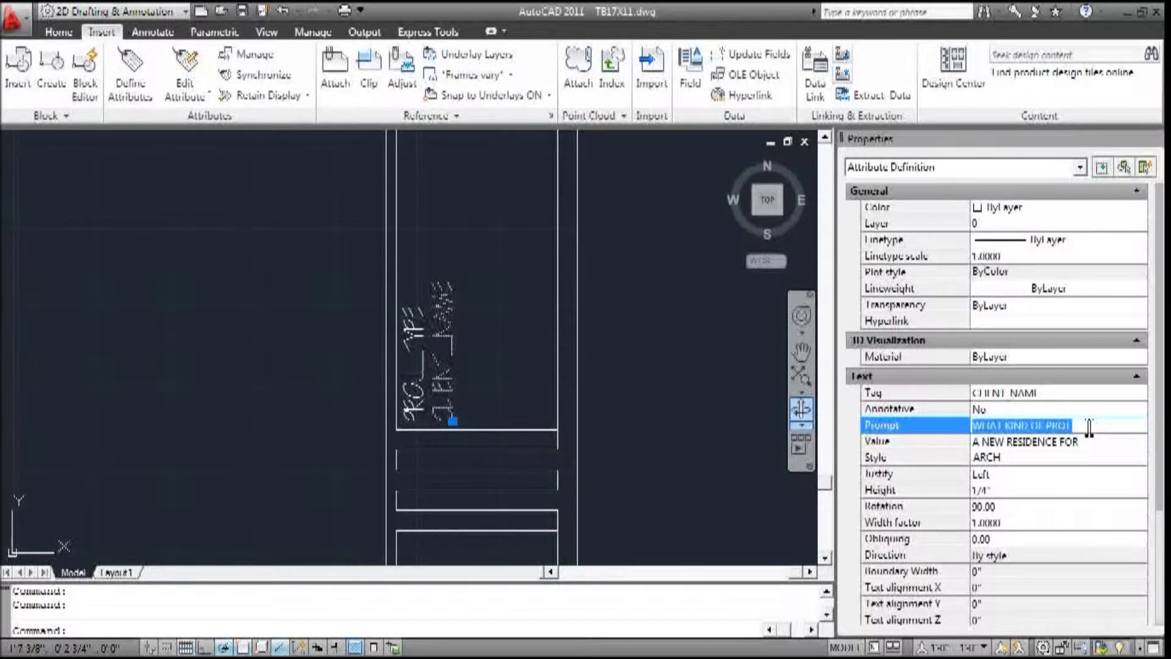
{"action": "type", "text": "ENTER"}
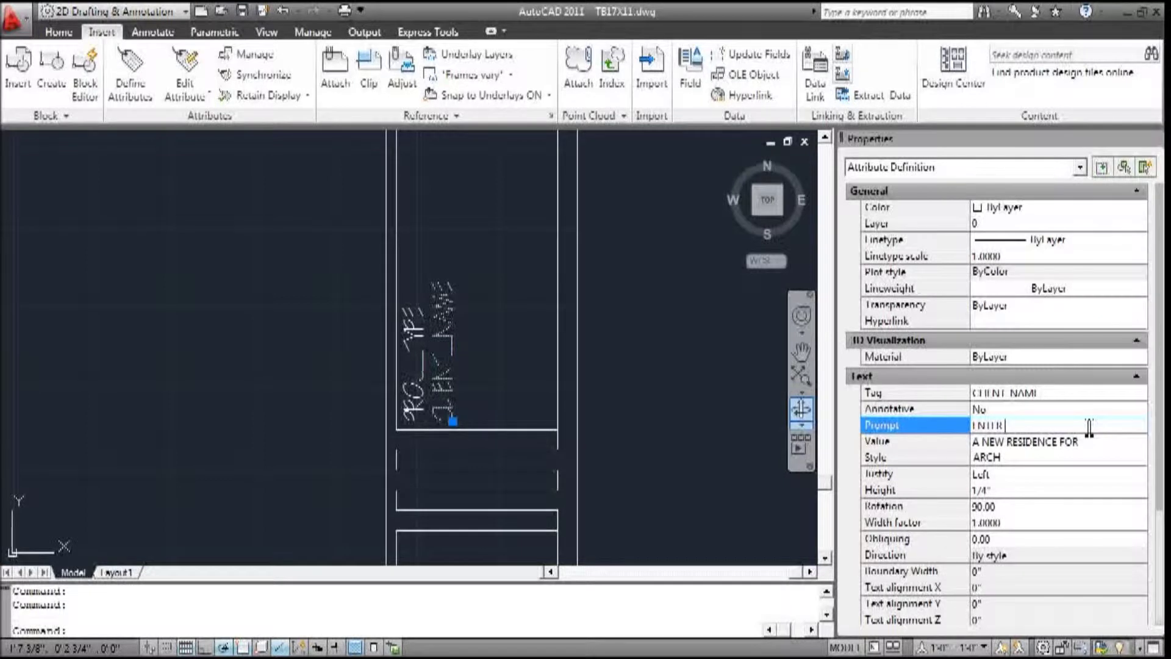
{"action": "type", "text": " CLIENT"}
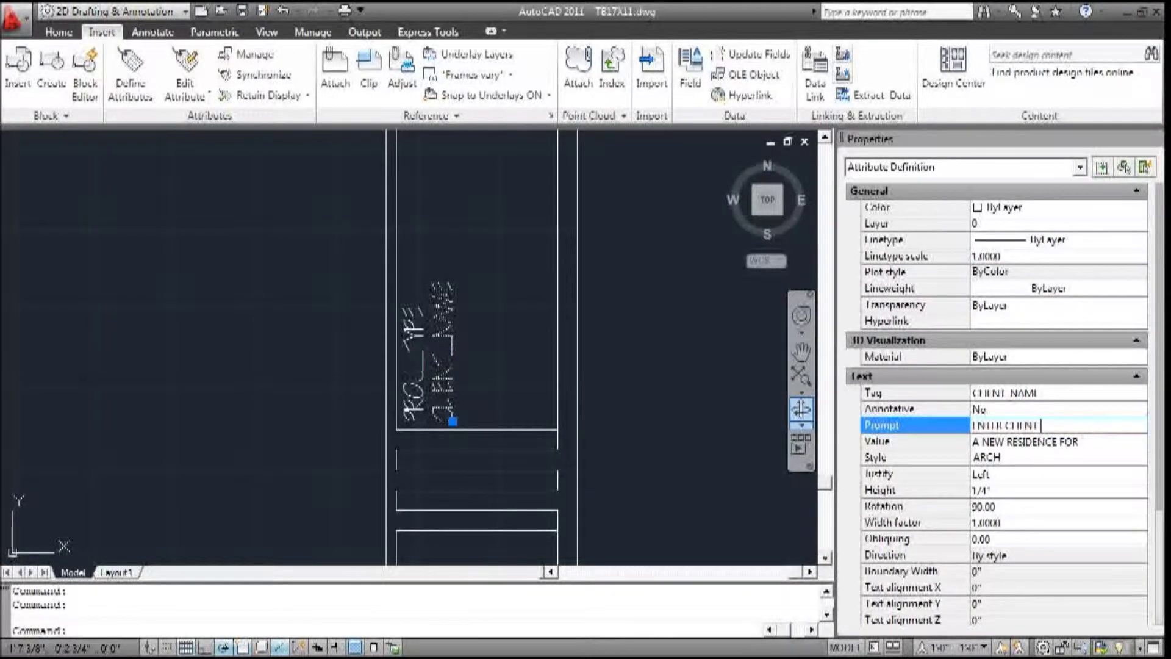
{"action": "type", "text": " NAME"}
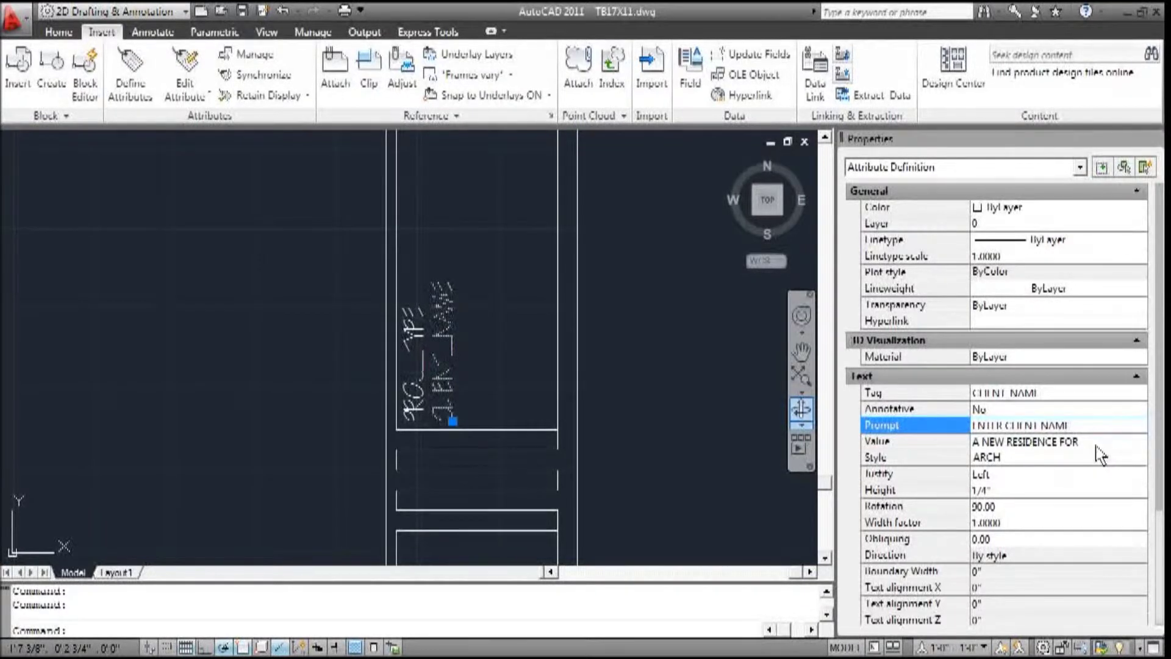
{"action": "left_click", "coordinate": [1090, 441]}
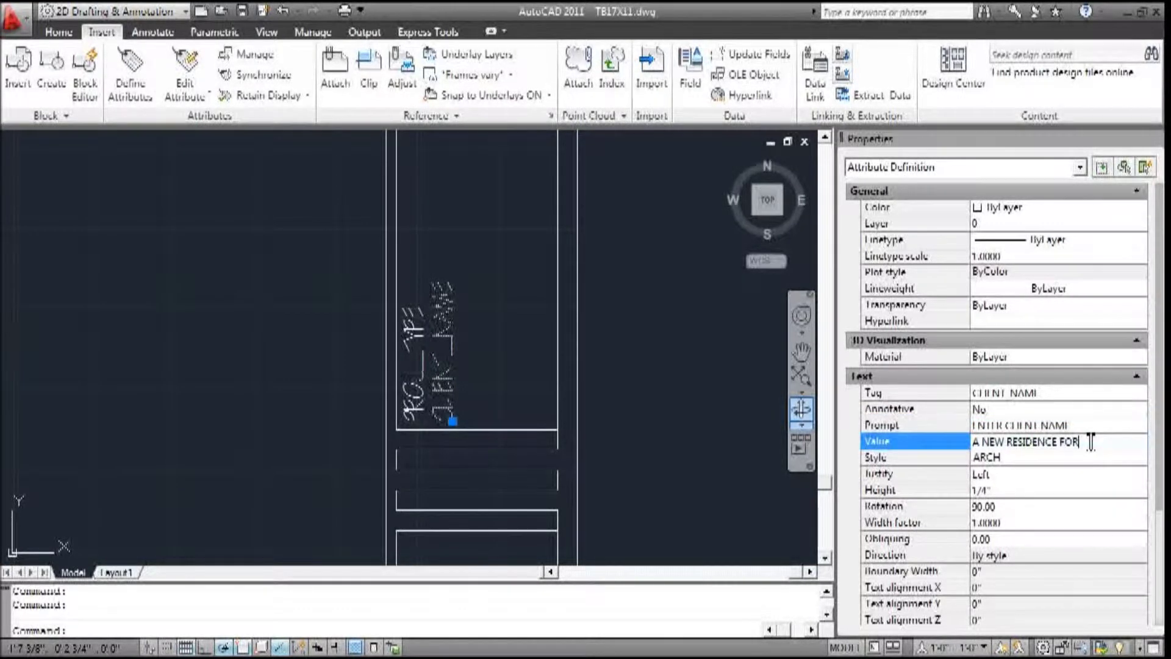
{"action": "left_click_drag", "start_coordinate": [1090, 441], "coordinate": [960, 443]}
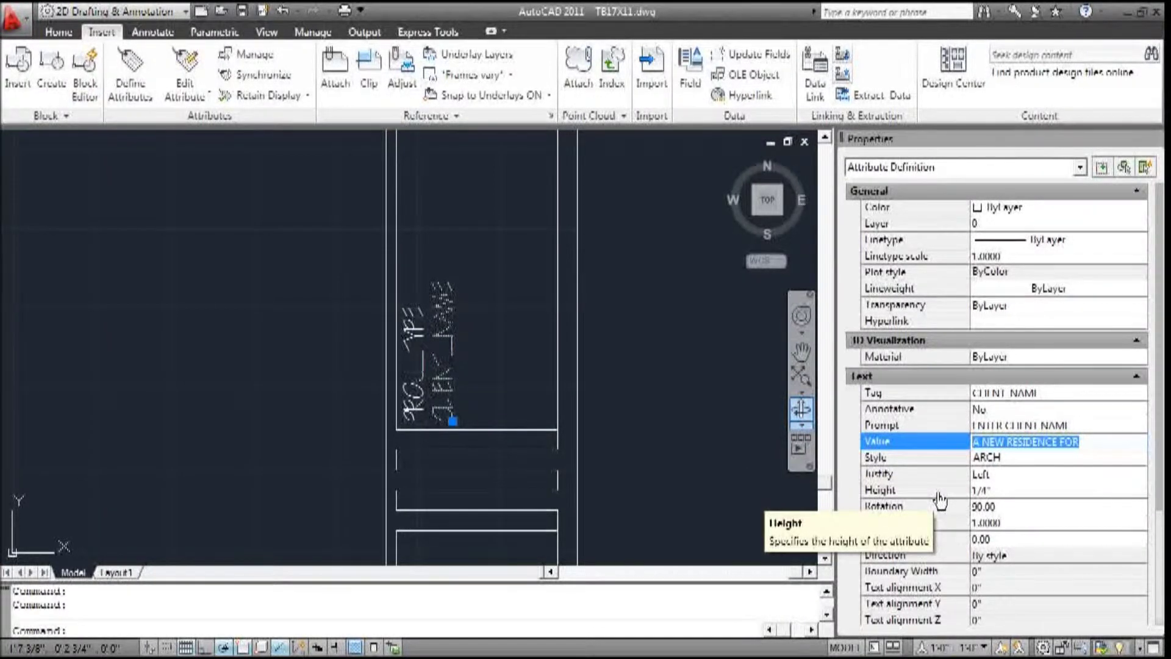
{"action": "type", "text": "MR &"}
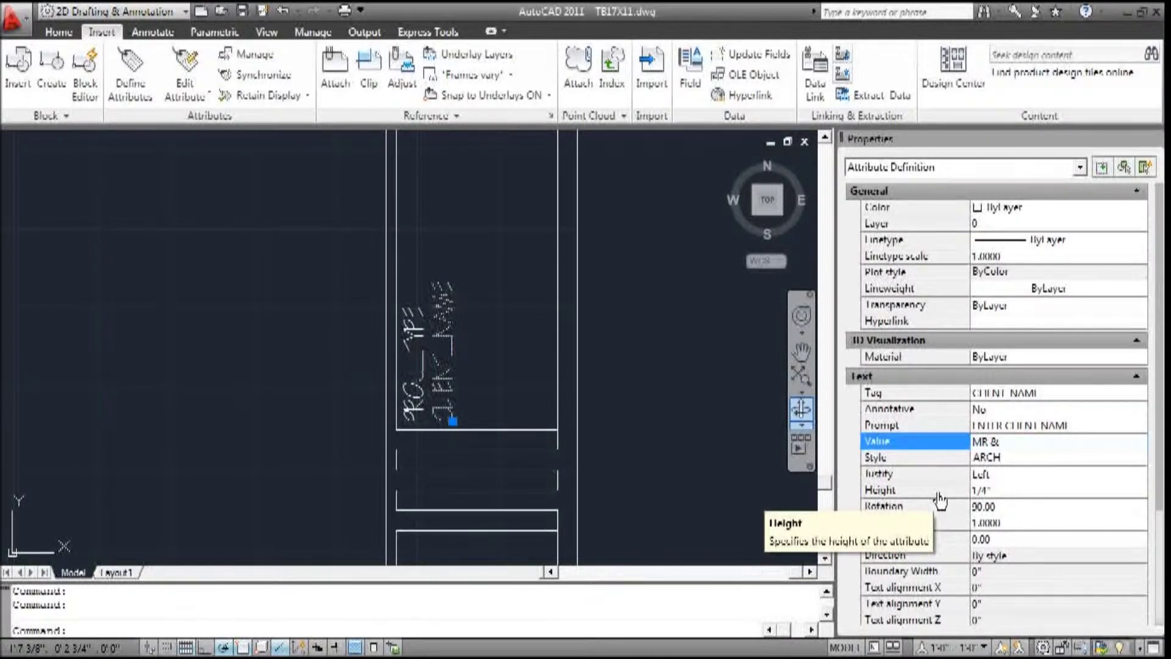
{"action": "type", "text": "MR"}
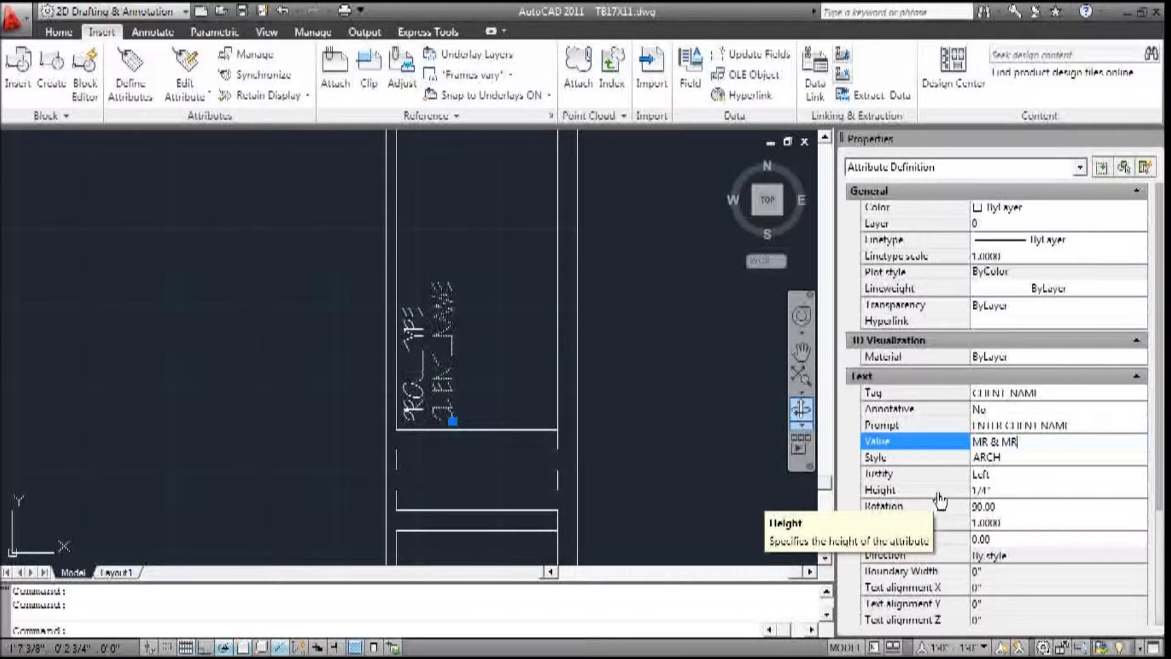
{"action": "type", "text": "S SMITH"}
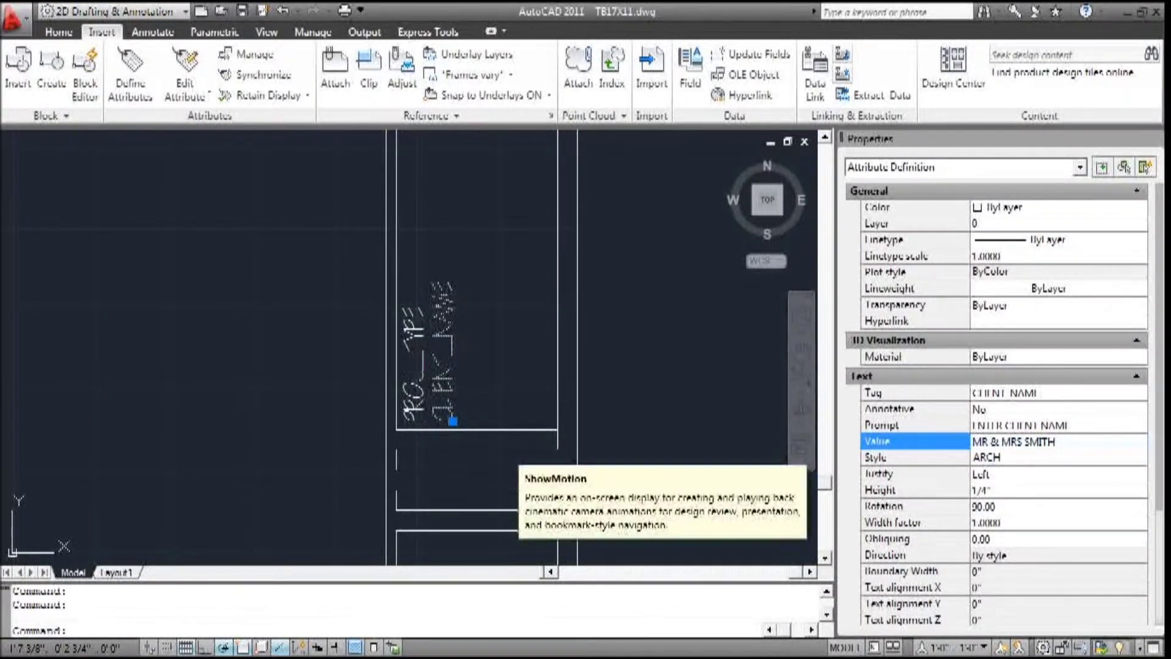
{"action": "left_click", "coordinate": [682, 439]}
{"action": "key", "text": "Escape"}
{"action": "key", "text": "Escape"}
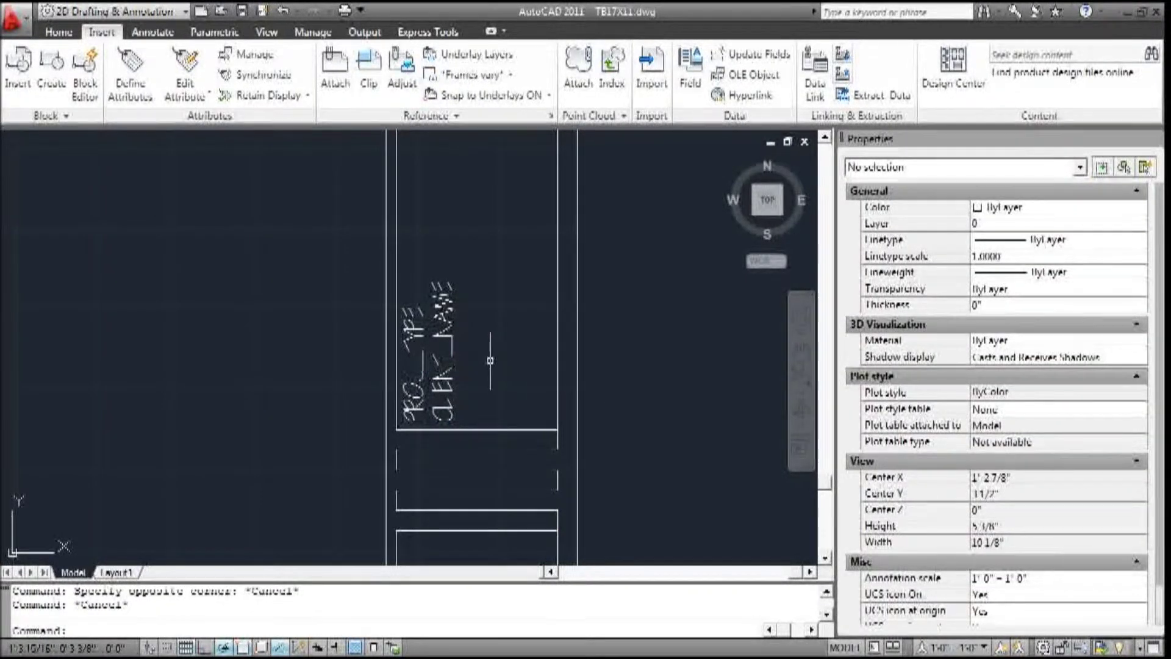
Define tag ADDRESS with prompt ADDRESS, a sample street-address default, and 1/8 text height
{"action": "left_click", "coordinate": [131, 79]}
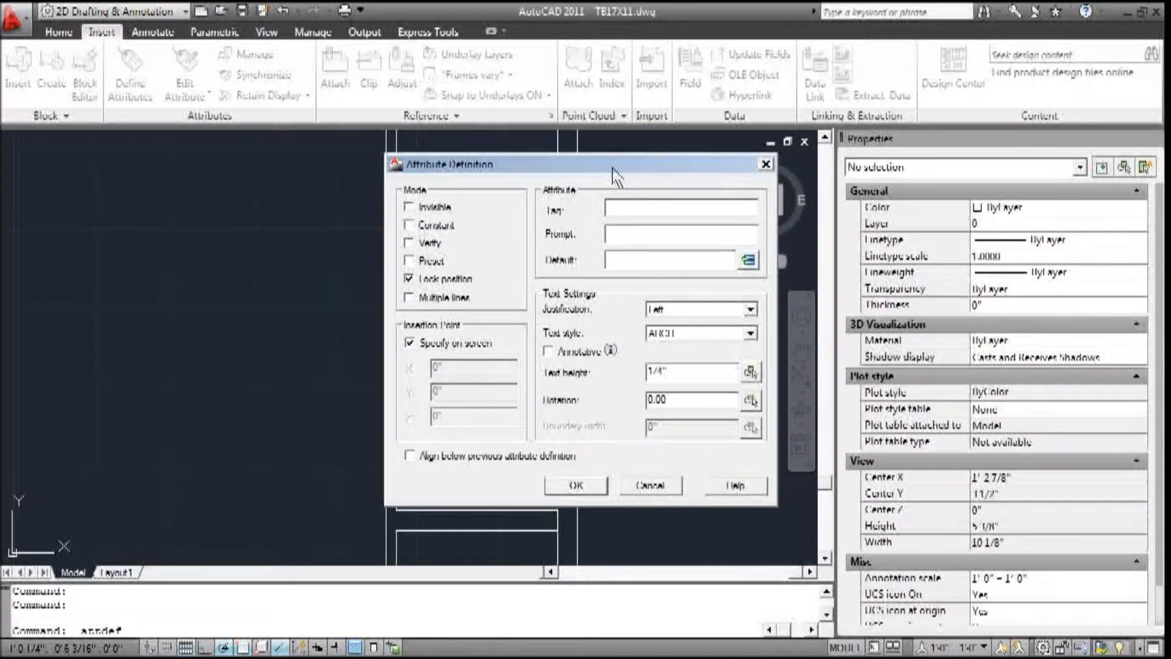
{"action": "type", "text": "ADDRESS"}
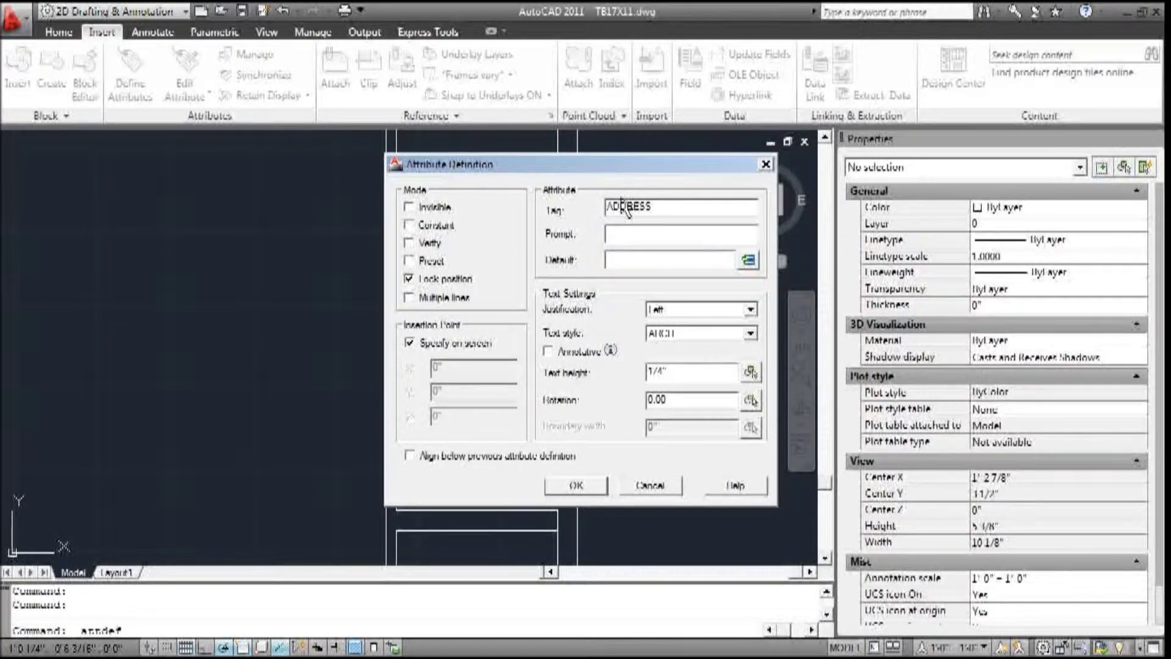
{"action": "left_click", "coordinate": [629, 233]}
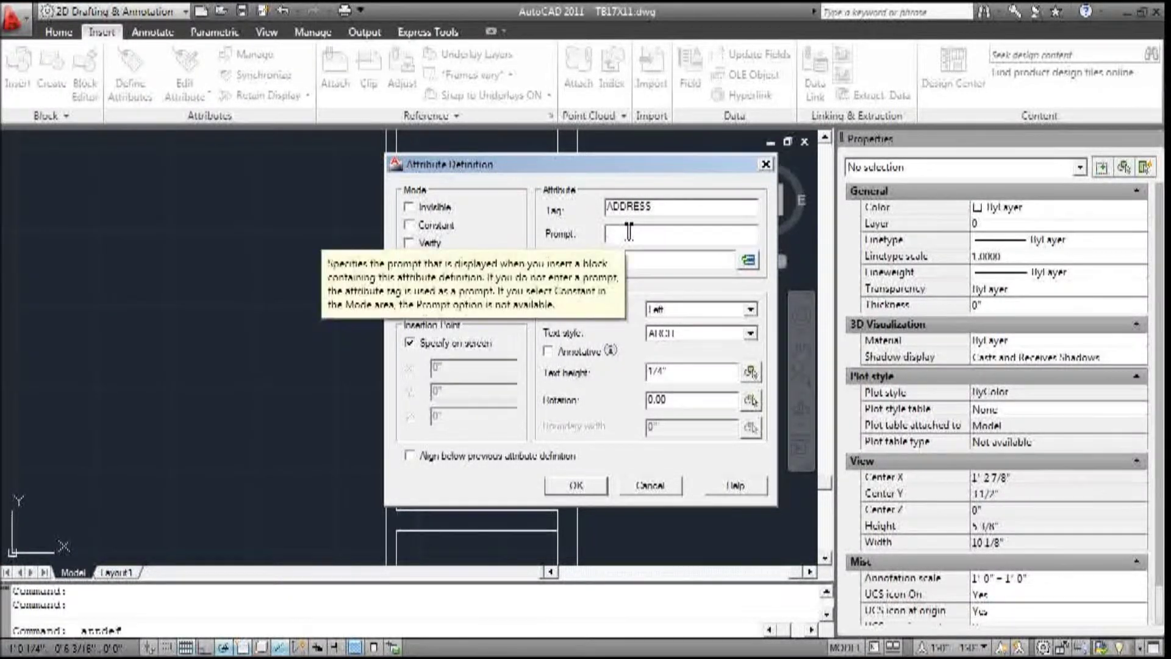
{"action": "type", "text": "ADD"}
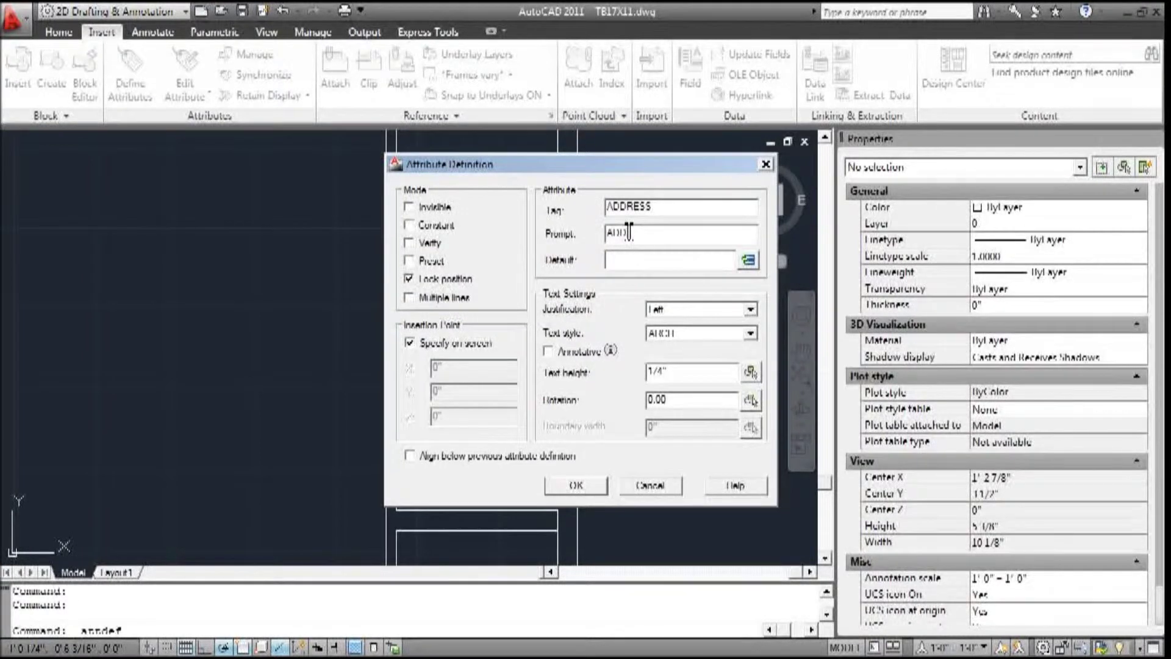
{"action": "type", "text": "RESS"}
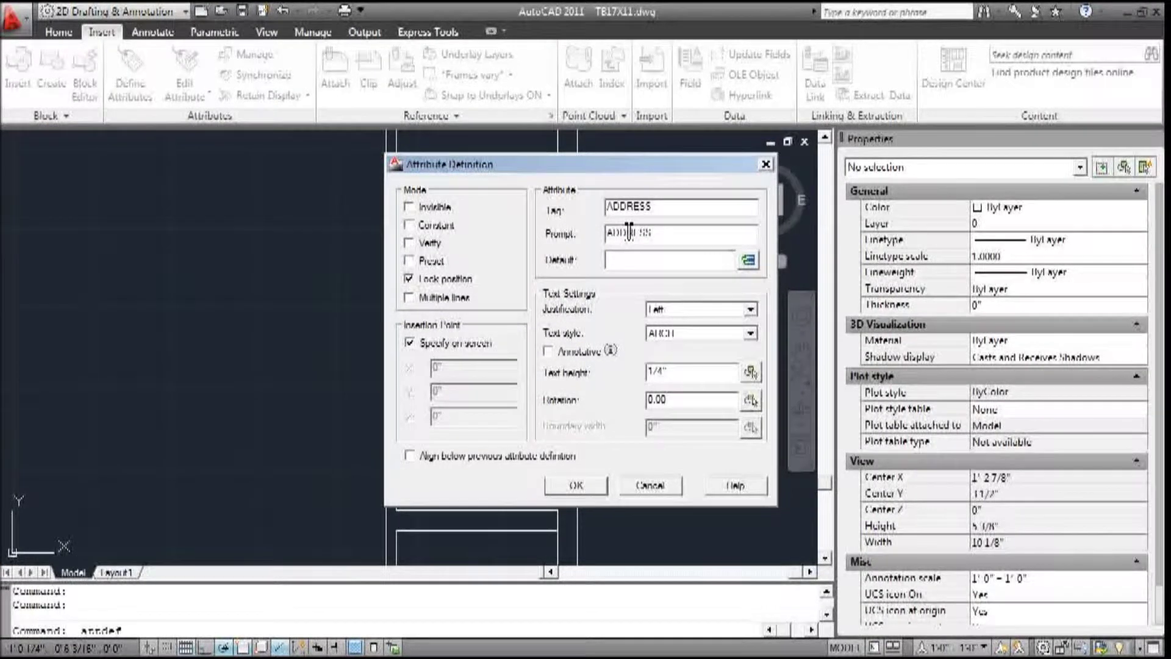
{"action": "left_click", "coordinate": [625, 256]}
{"action": "type", "text": "123 MAIN STREET"}
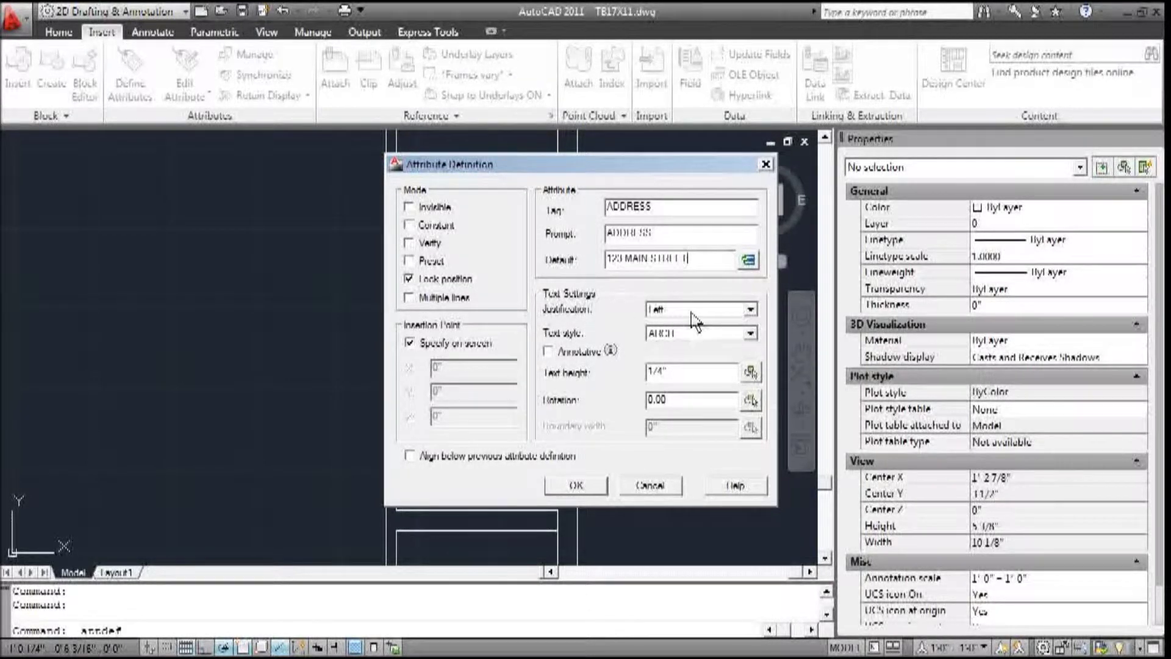
{"action": "double_click", "coordinate": [677, 372]}
{"action": "type", "text": "1/8"}
{"action": "left_click", "coordinate": [587, 485]}
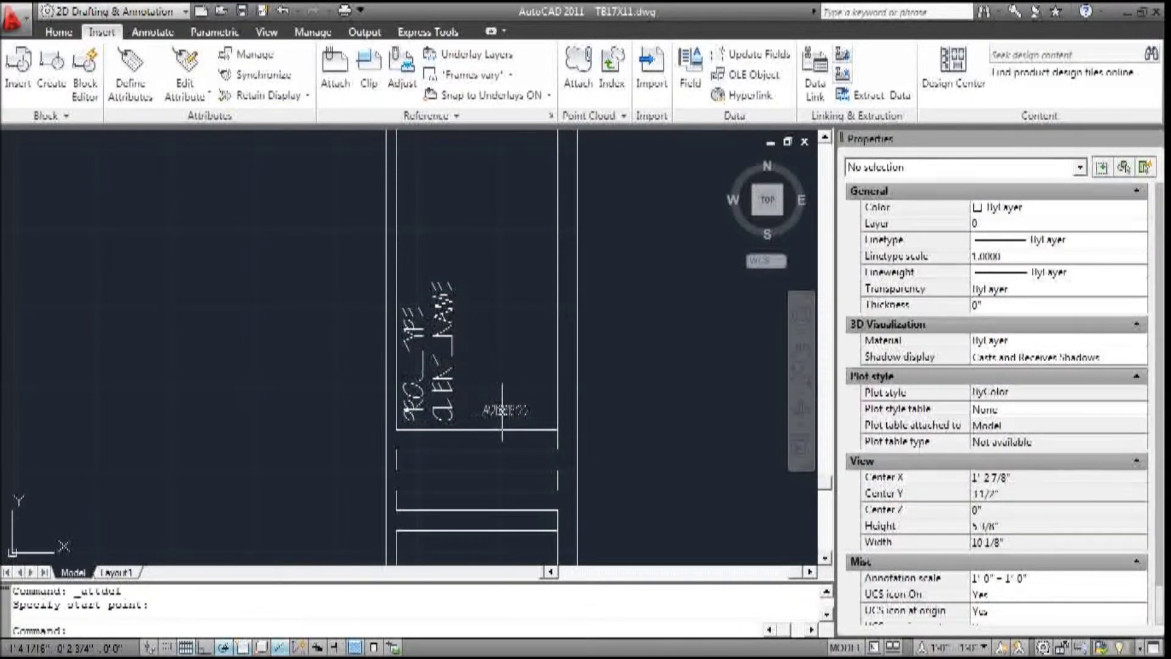
Place ADDRESS in the title block, rotate it 90°, and move it beside CLIENT NAME
{"action": "left_click", "coordinate": [483, 415]}
{"action": "left_click", "coordinate": [482, 415]}
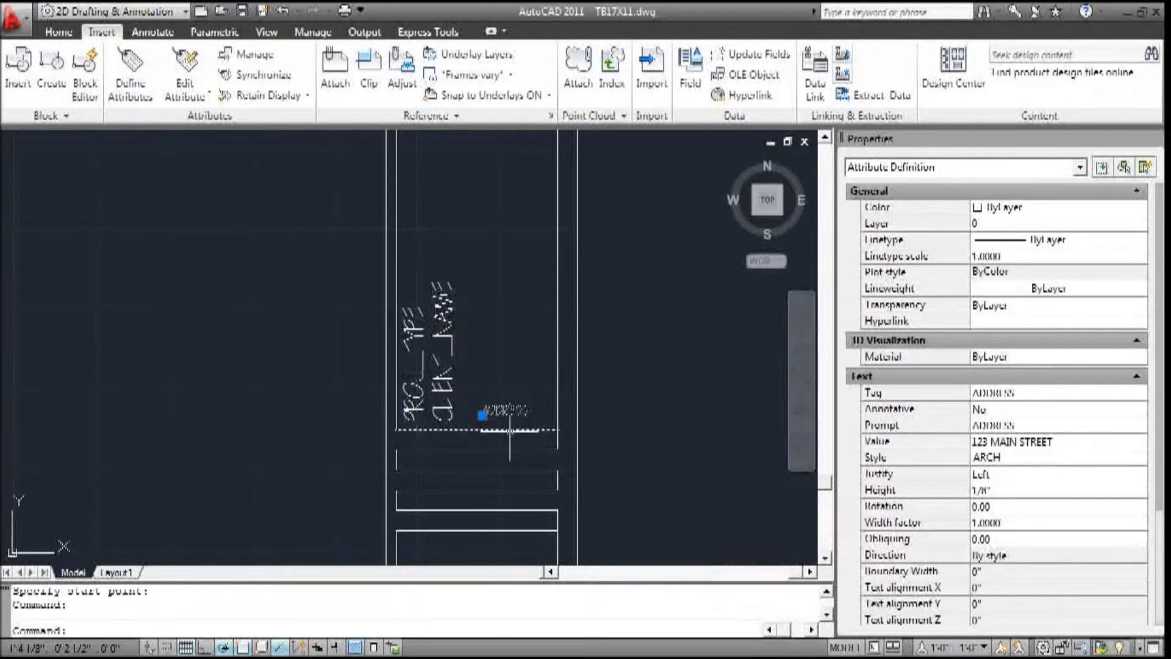
{"action": "left_click", "coordinate": [997, 506]}
{"action": "type", "text": "90"}
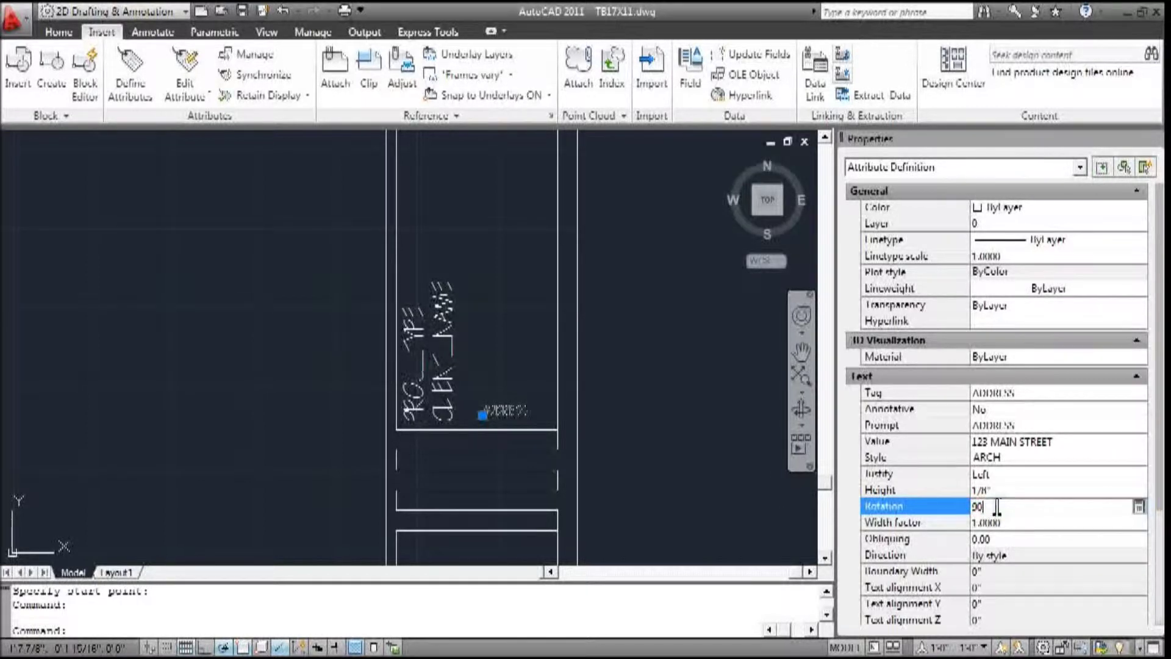
{"action": "key", "text": "Return"}
{"action": "scroll", "coordinate": [454, 424], "scroll_direction": "up", "scroll_amount": 5}
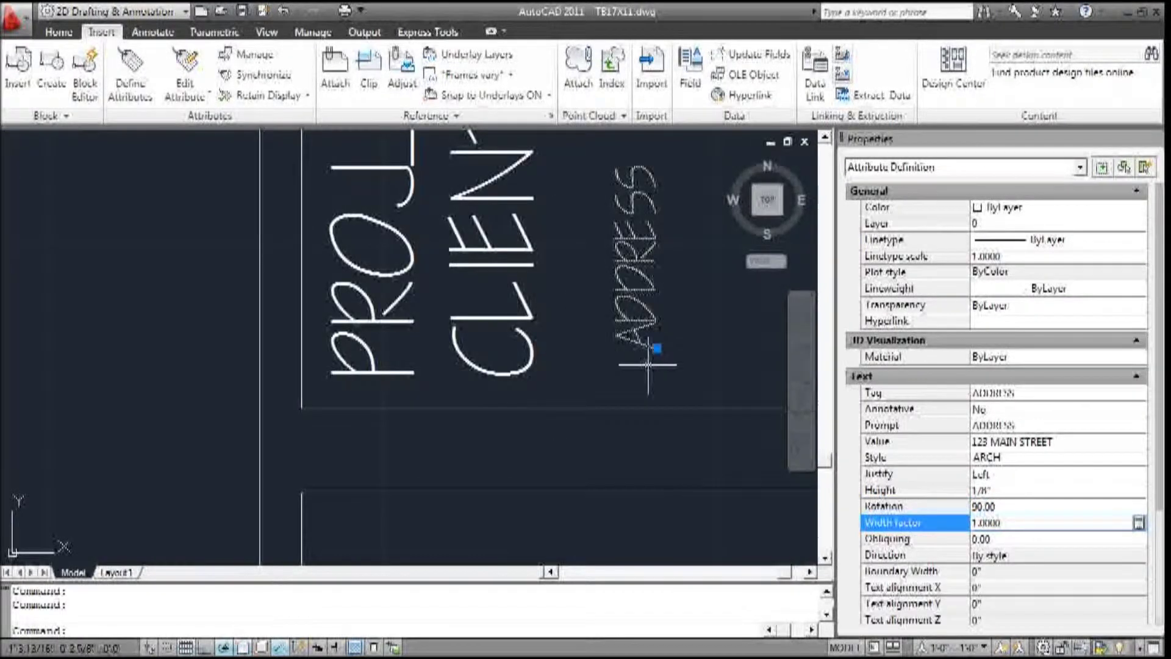
{"action": "left_click", "coordinate": [657, 348]}
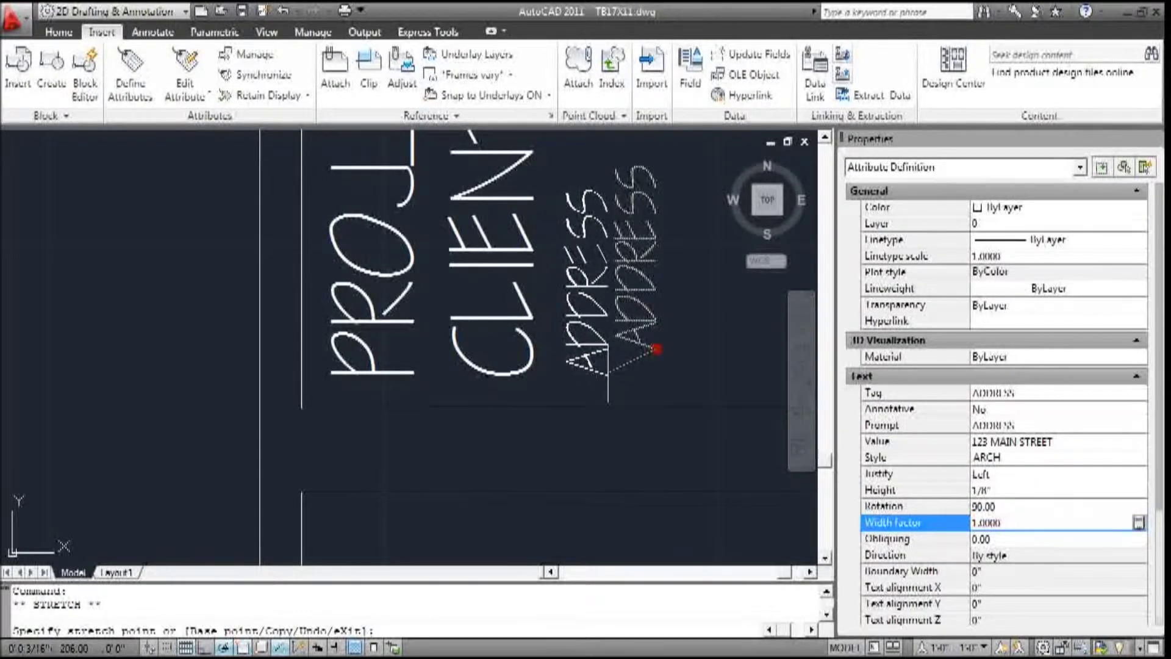
{"action": "left_click", "coordinate": [605, 373]}
{"action": "key", "text": "Escape"}
{"action": "scroll", "coordinate": [564, 330], "scroll_direction": "down", "scroll_amount": 3}
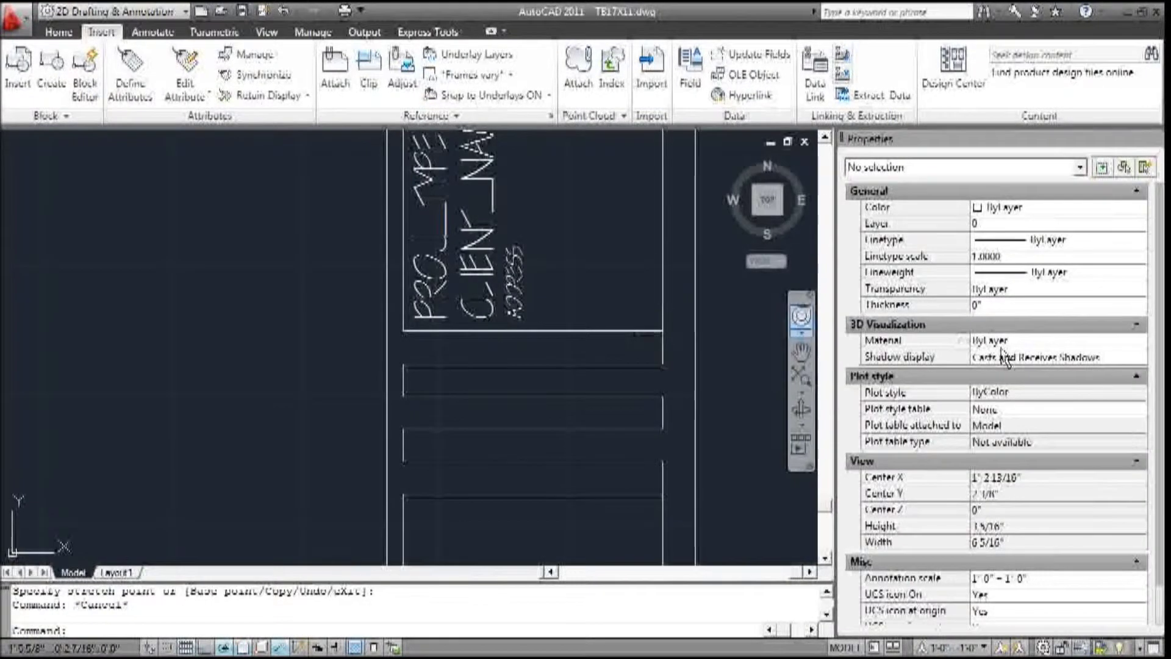
{"action": "scroll", "coordinate": [677, 320], "scroll_direction": "down", "scroll_amount": 2}
Copy the ADDRESS attribute to sit just beside the original
{"action": "scroll", "coordinate": [683, 307], "scroll_direction": "up", "scroll_amount": 3}
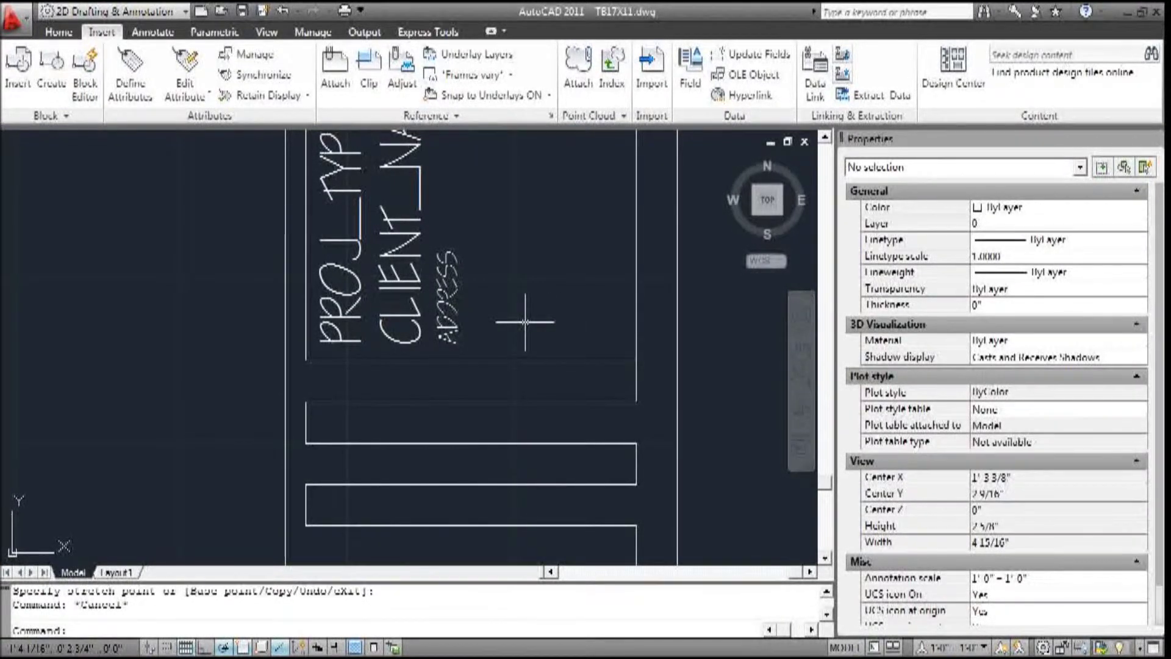
{"action": "type", "text": "co"}
{"action": "key", "text": "Return"}
{"action": "key", "text": "Return"}
{"action": "left_click", "coordinate": [502, 310]}
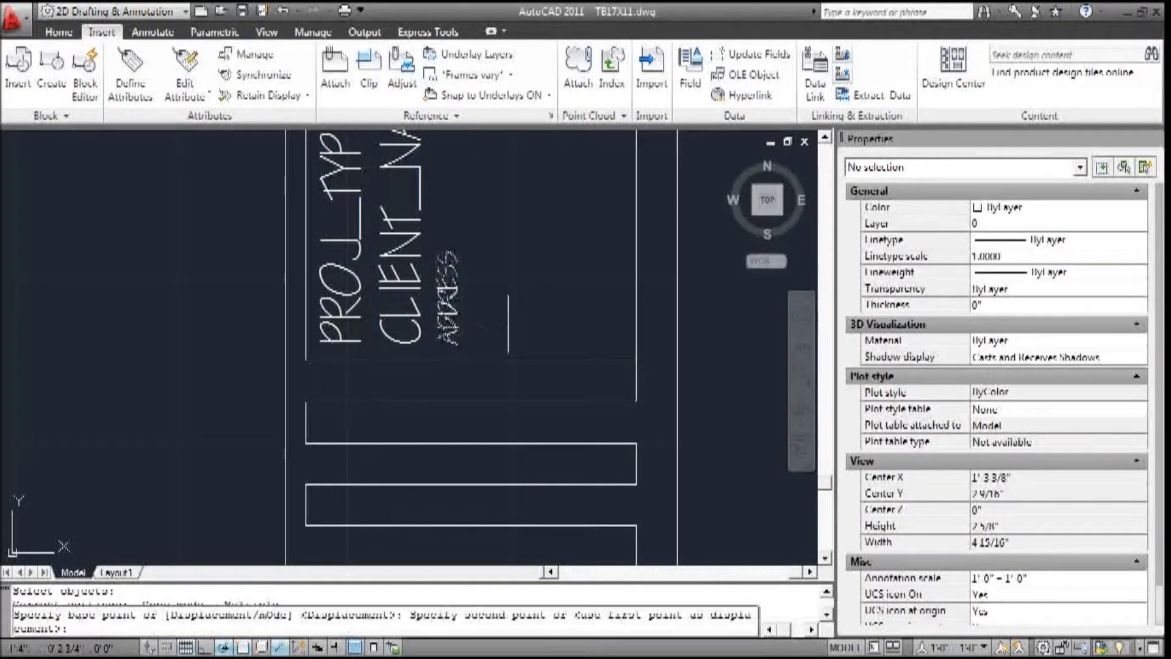
{"action": "left_click", "coordinate": [531, 309]}
{"action": "key", "text": "Escape"}
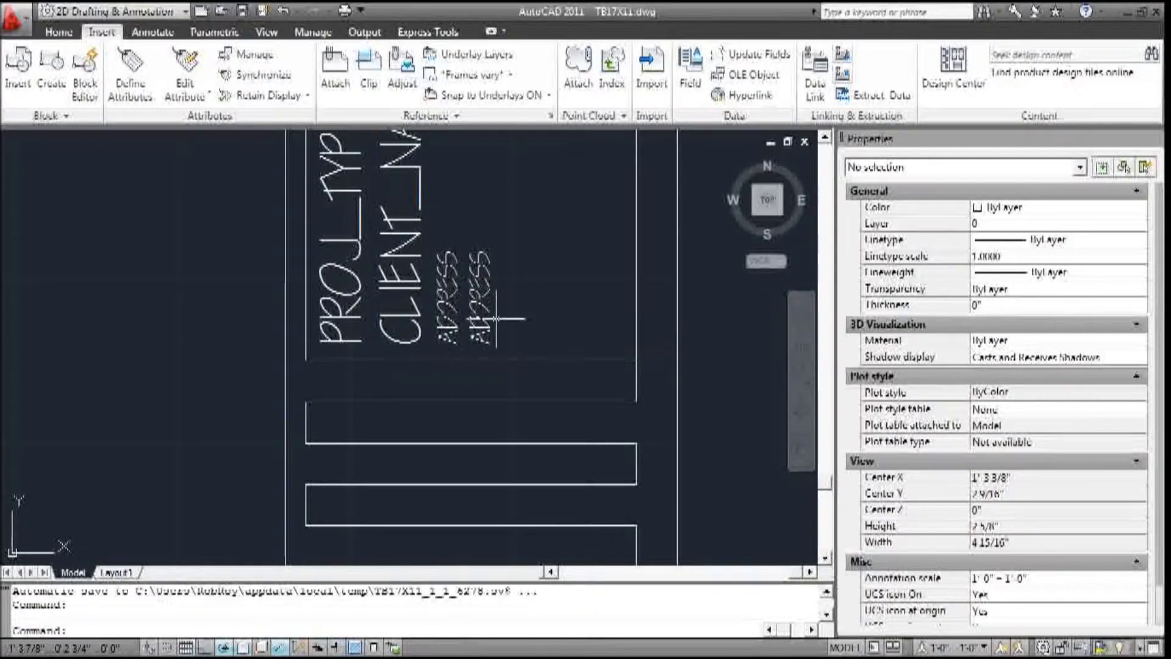
{"action": "key", "text": "Escape"}
{"action": "left_click", "coordinate": [491, 315]}
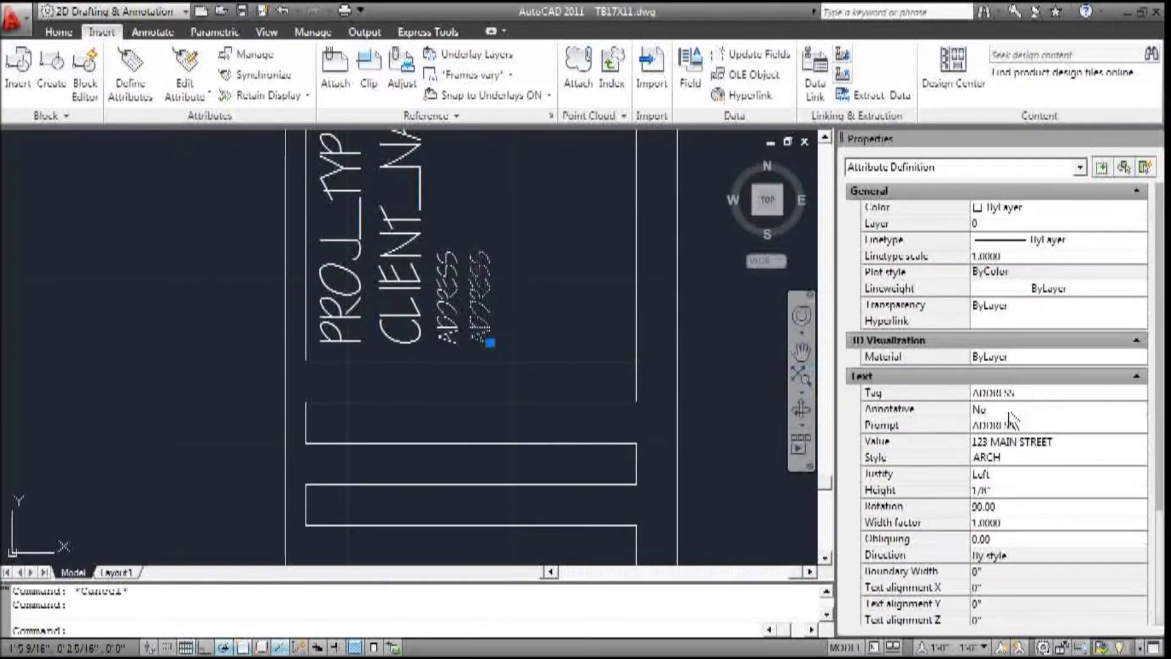
Set the copy's tag CITY_ST_ZIP, prompt CITY, STATE, ZIP and default CITY STATE ZIP
{"action": "left_click", "coordinate": [1035, 393]}
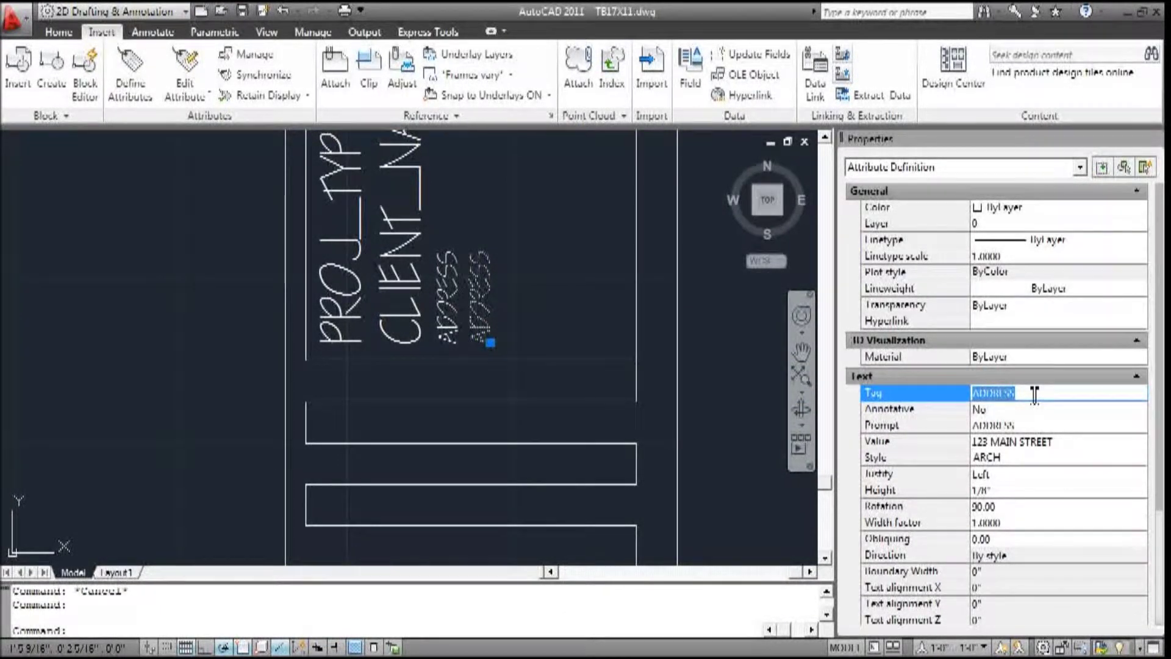
{"action": "type", "text": "CI"}
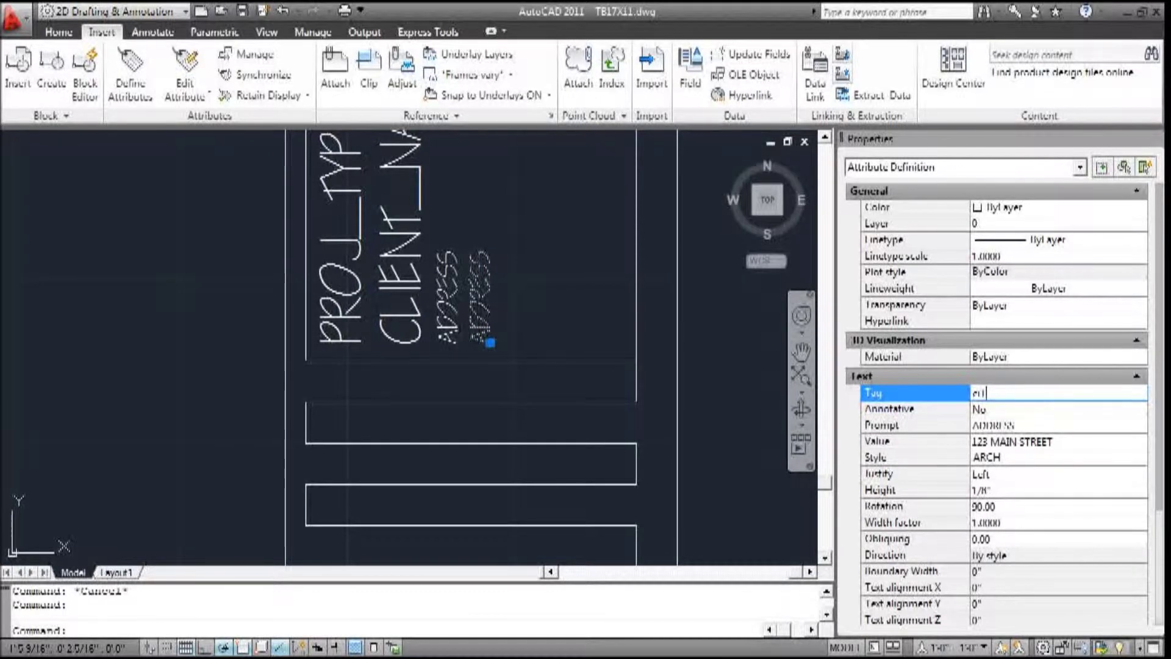
{"action": "type", "text": "TYCITY ST ZIP"}
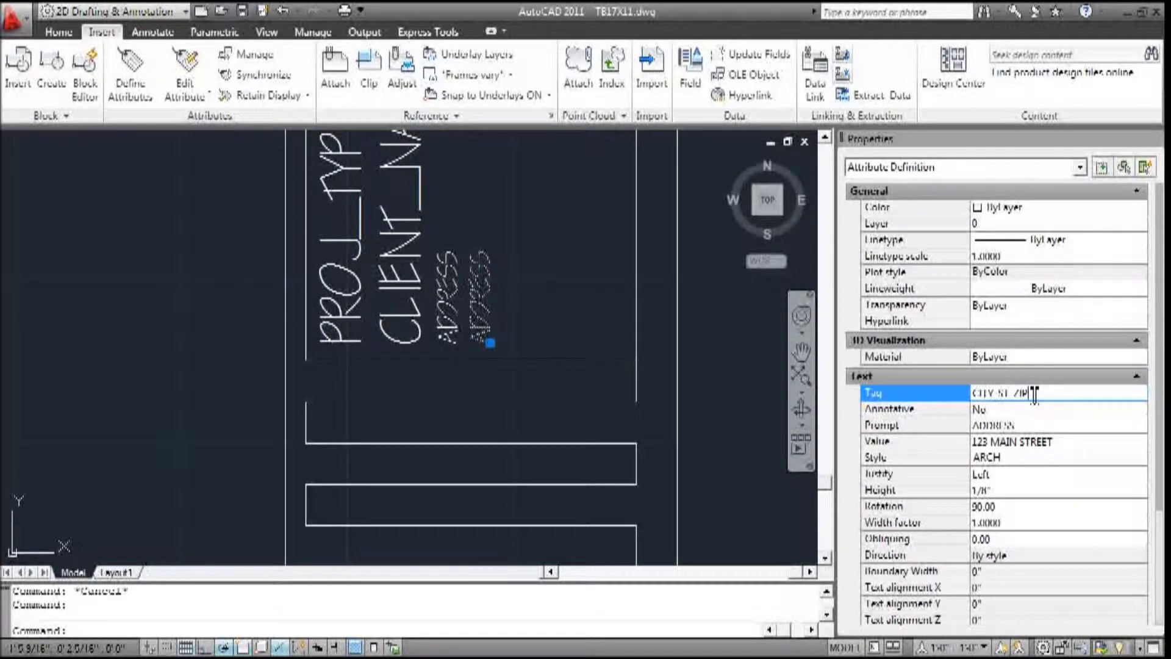
{"action": "left_click", "coordinate": [1026, 431]}
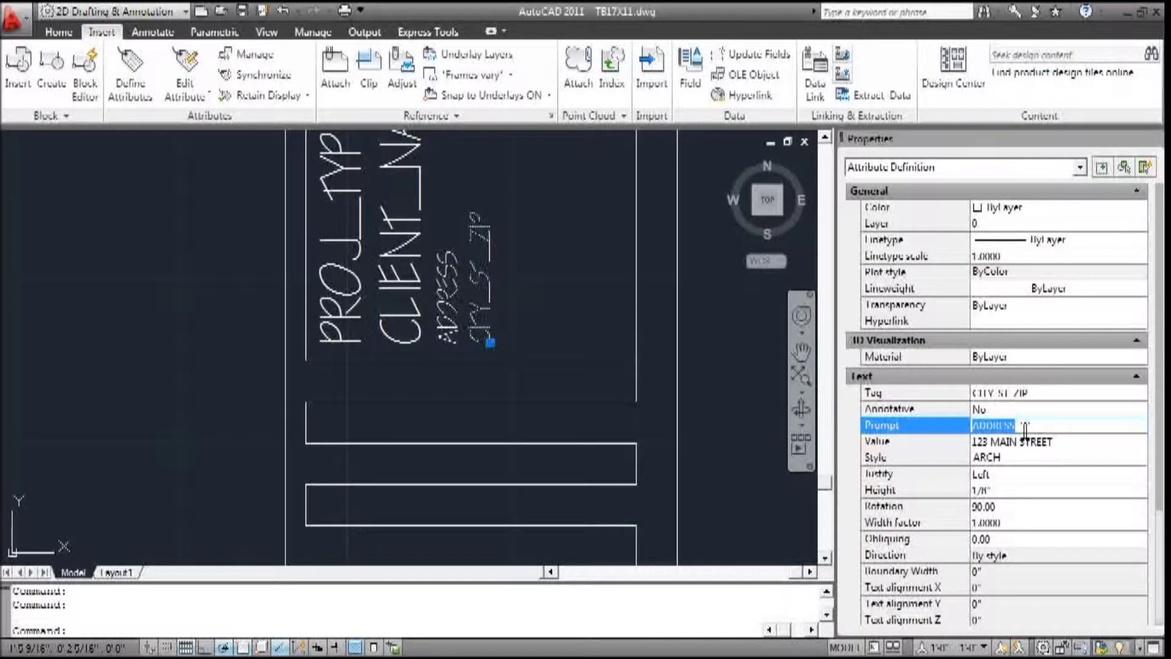
{"action": "type", "text": "CITY"}
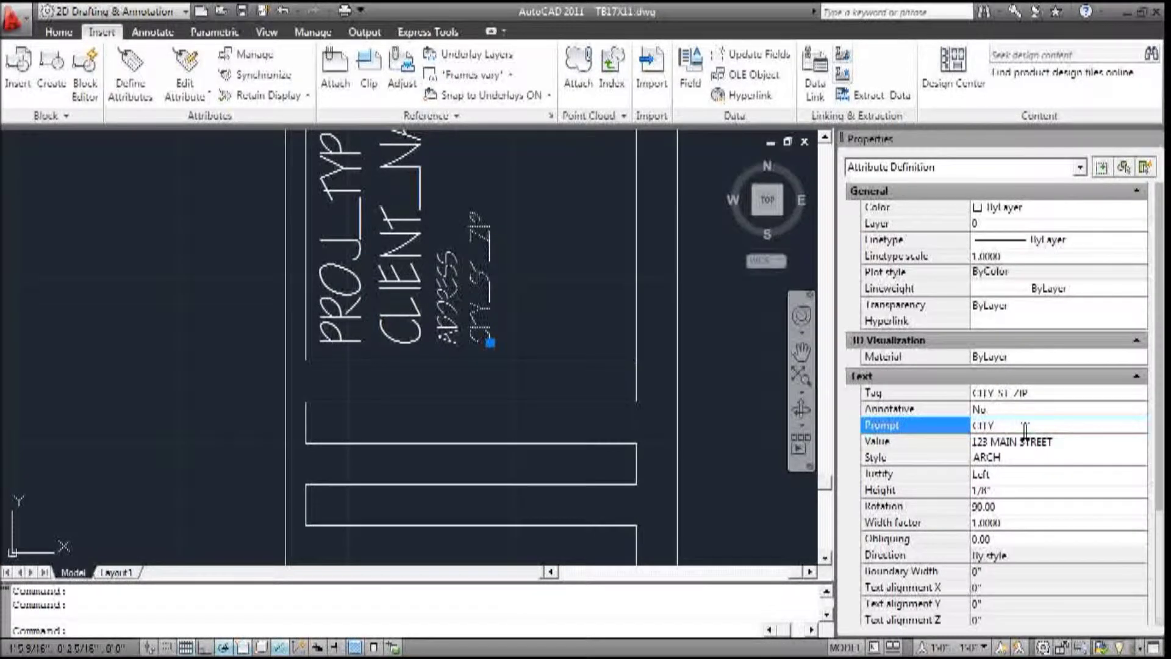
{"action": "type", "text": ","}
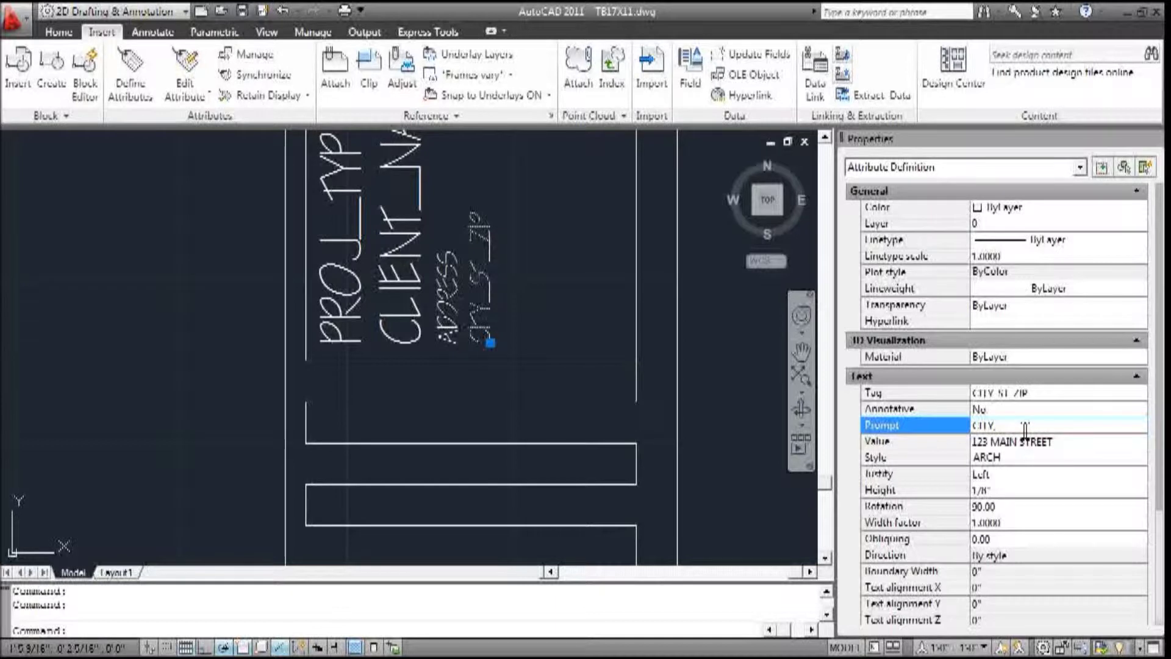
{"action": "type", "text": " STATE,"}
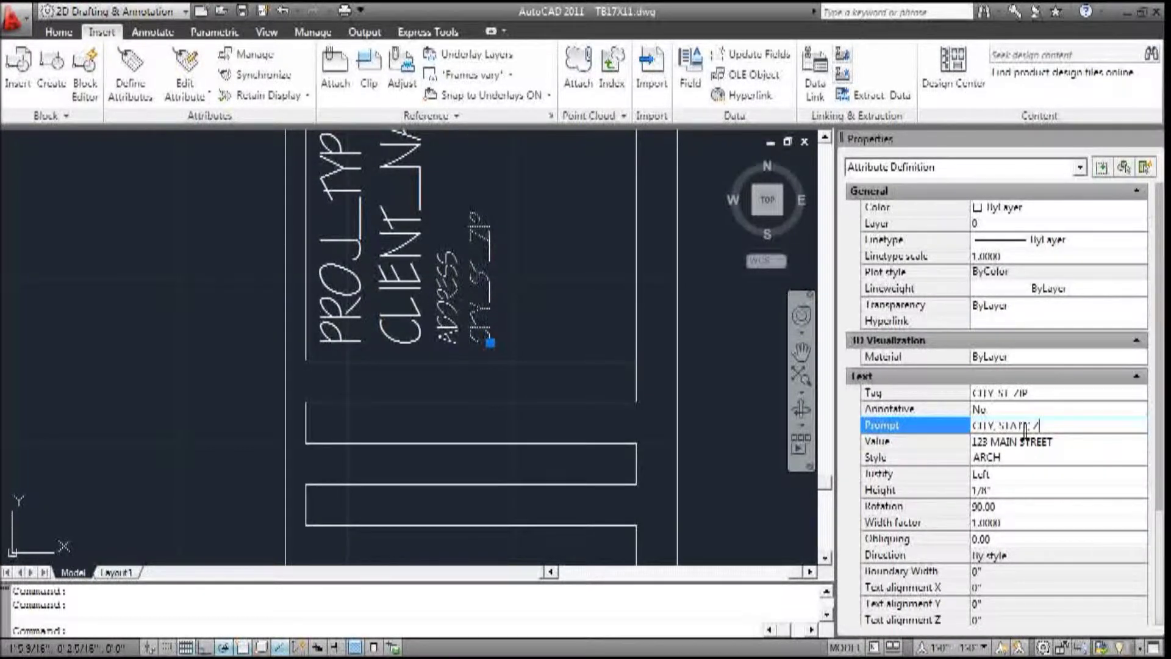
{"action": "type", "text": "ZIP"}
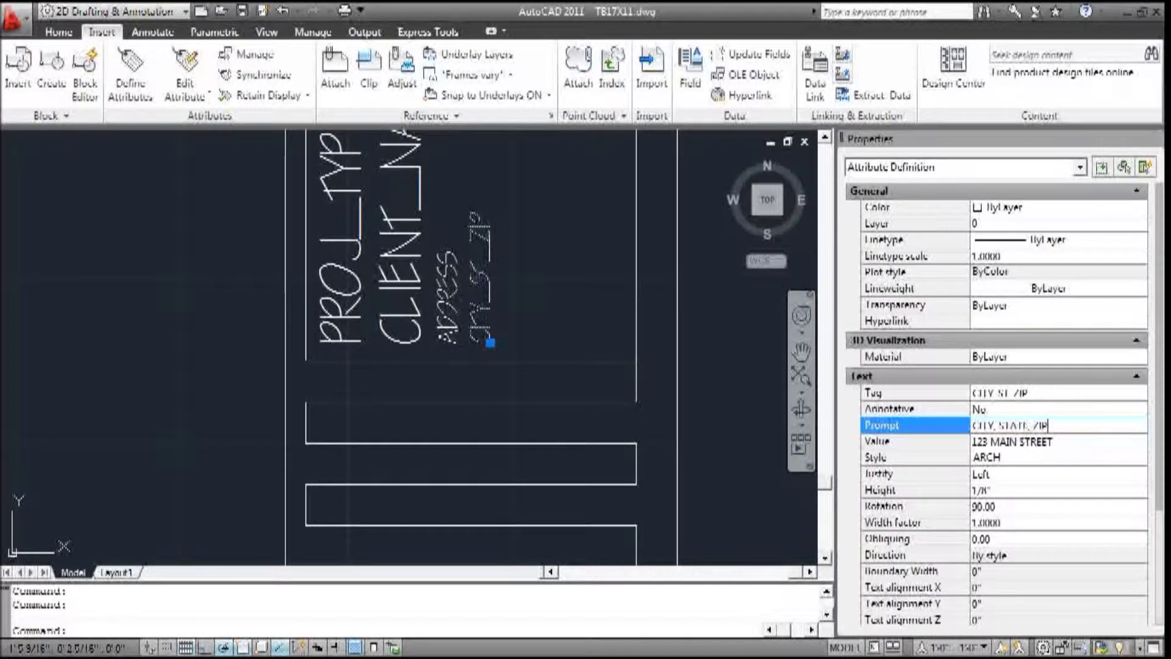
{"action": "left_click", "coordinate": [1024, 440]}
{"action": "left_click_drag", "start_coordinate": [1075, 440], "coordinate": [905, 459]}
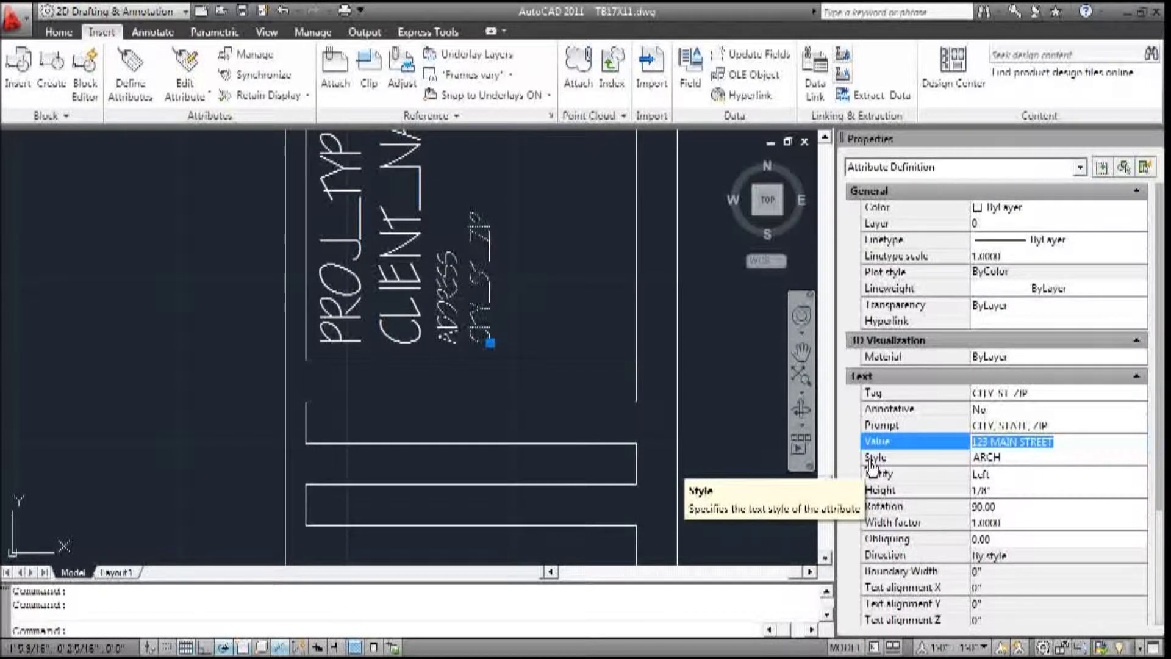
{"action": "type", "text": "CITY"}
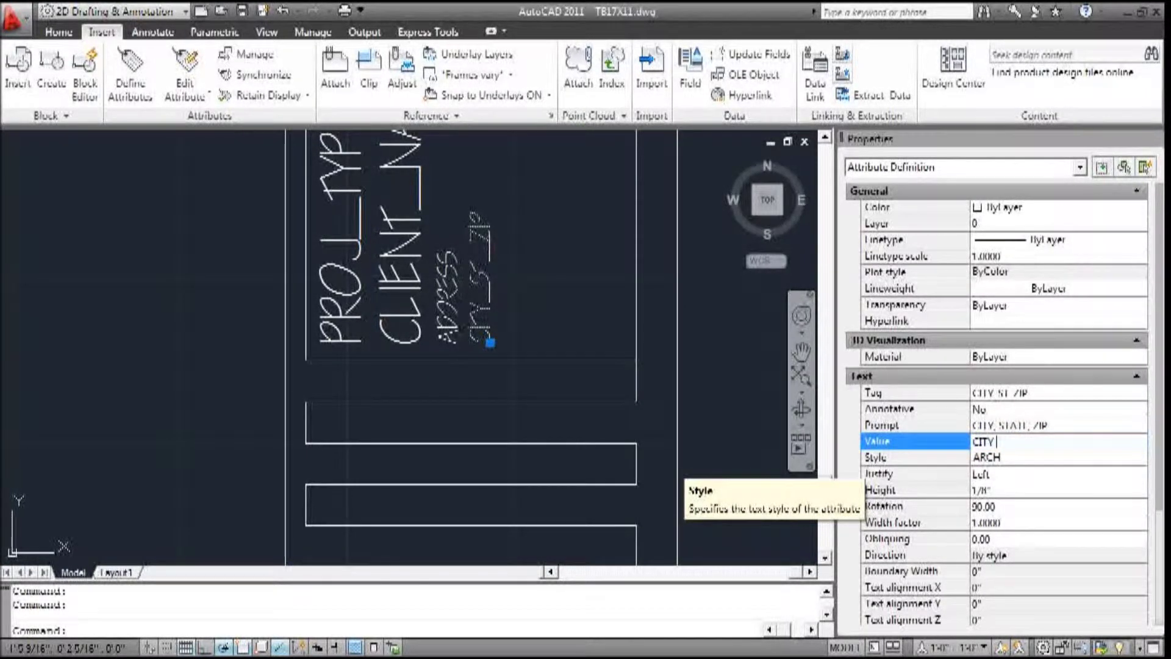
{"action": "type", "text": "STATE ZIP"}
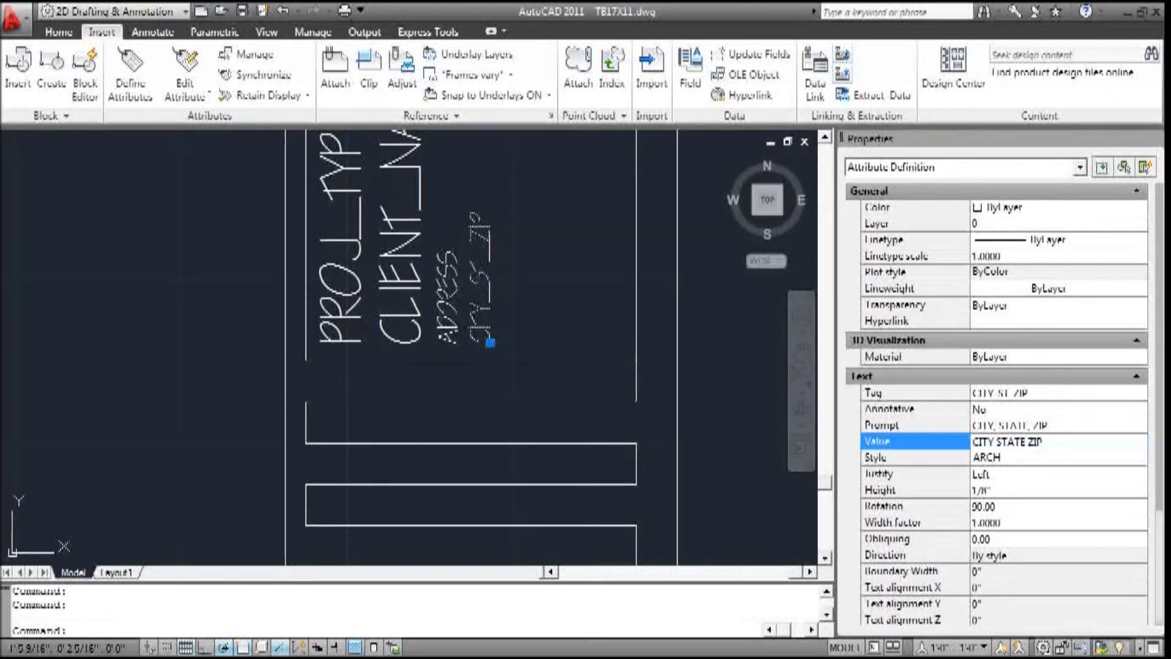
{"action": "left_click", "coordinate": [565, 289]}
{"action": "key", "text": "Escape"}
{"action": "key", "text": "Escape"}
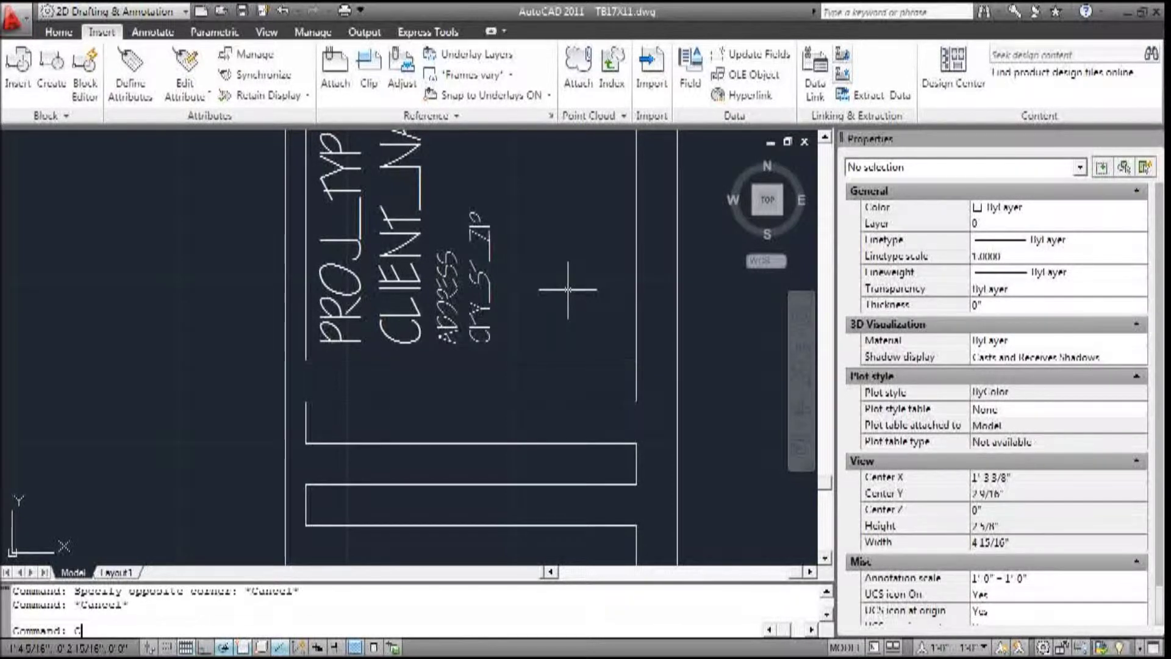
Copy the CITY_ST_ZIP attribute onto the next text line
{"action": "type", "text": "CO"}
{"action": "key", "text": "Return"}
{"action": "left_click", "coordinate": [482, 278]}
{"action": "key", "text": "Return"}
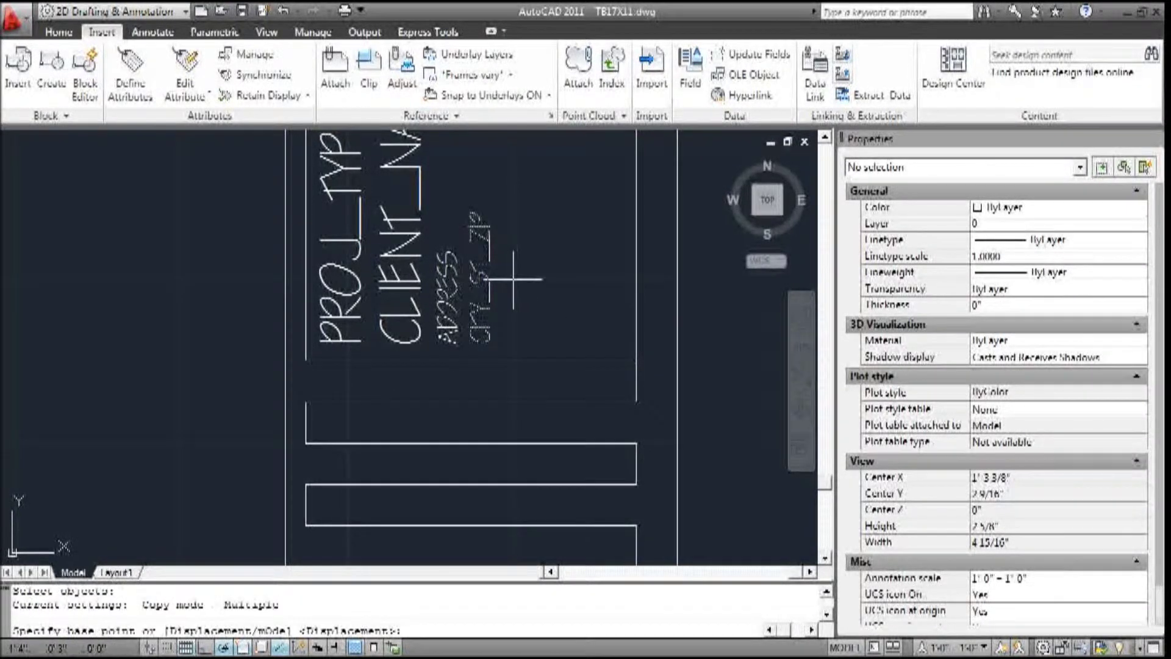
{"action": "left_click", "coordinate": [513, 279]}
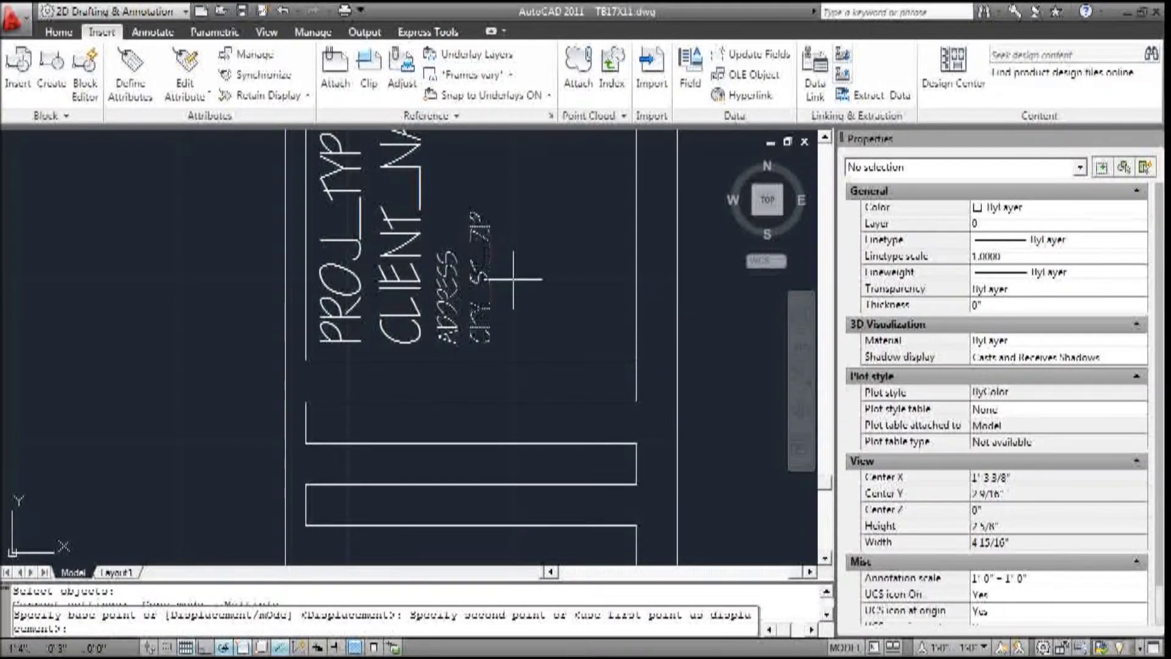
{"action": "left_click", "coordinate": [548, 279]}
{"action": "key", "text": "Return"}
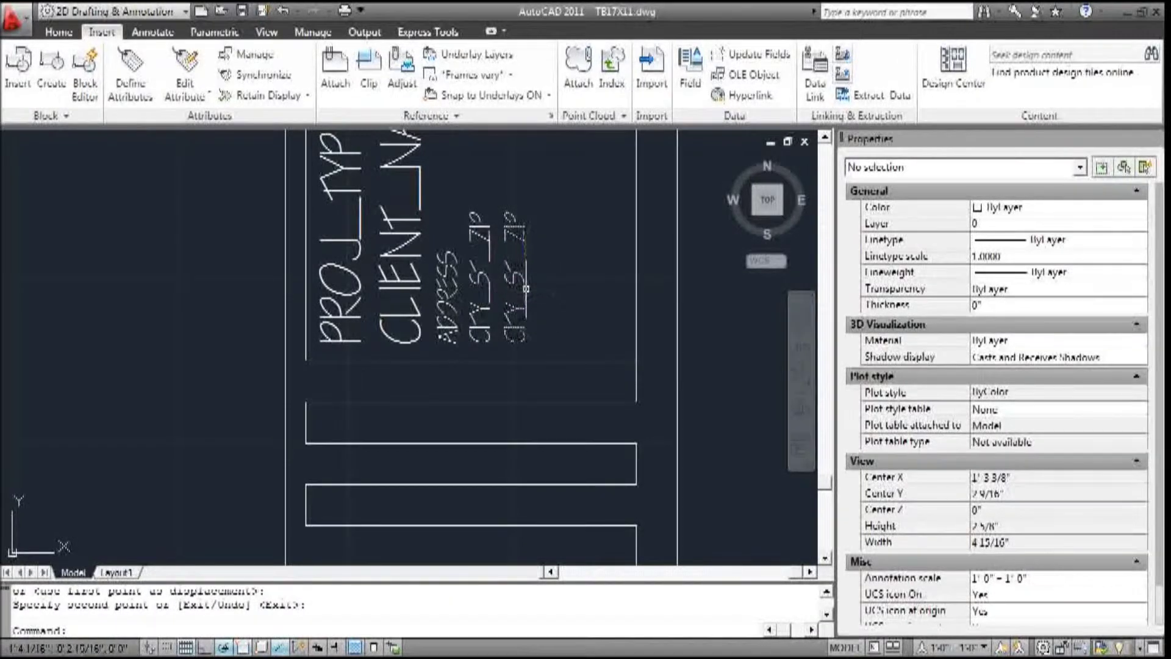
{"action": "left_click", "coordinate": [525, 288]}
{"action": "left_click", "coordinate": [1038, 392]}
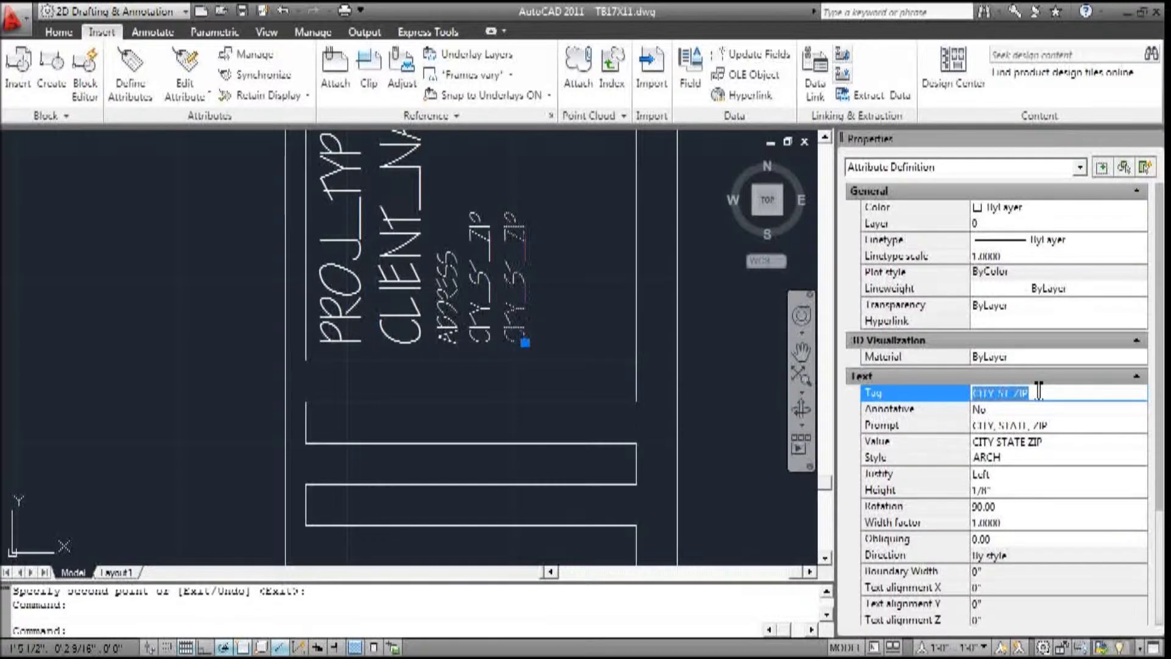
{"action": "type", "text": "PHONE"}
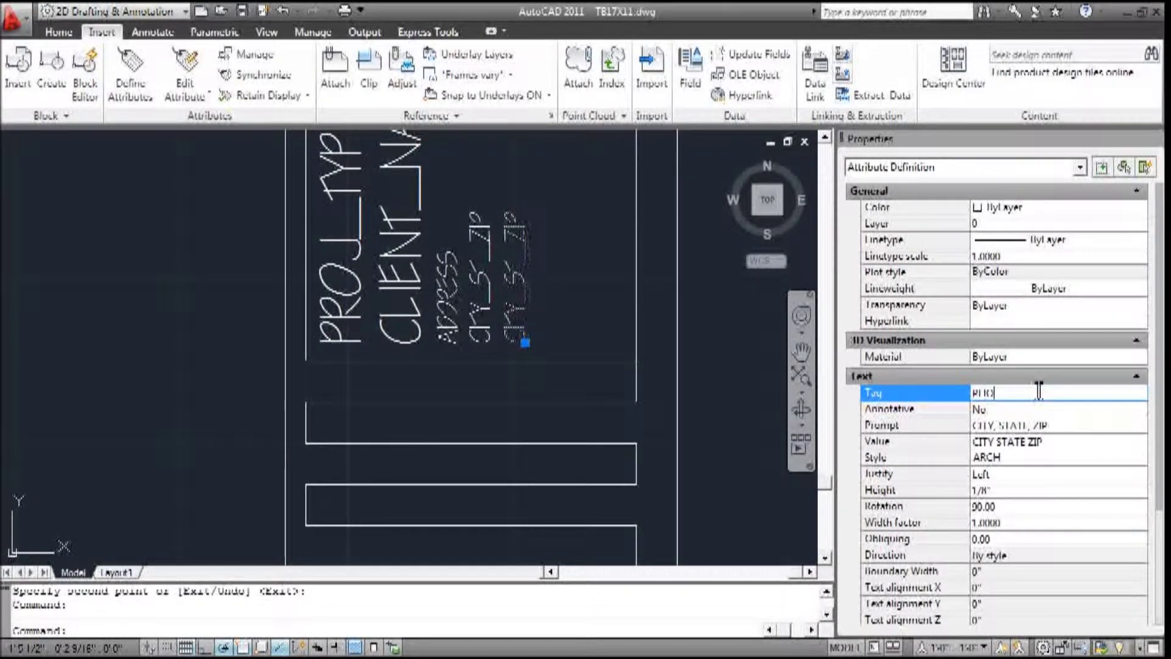
{"action": "left_click", "coordinate": [1022, 427]}
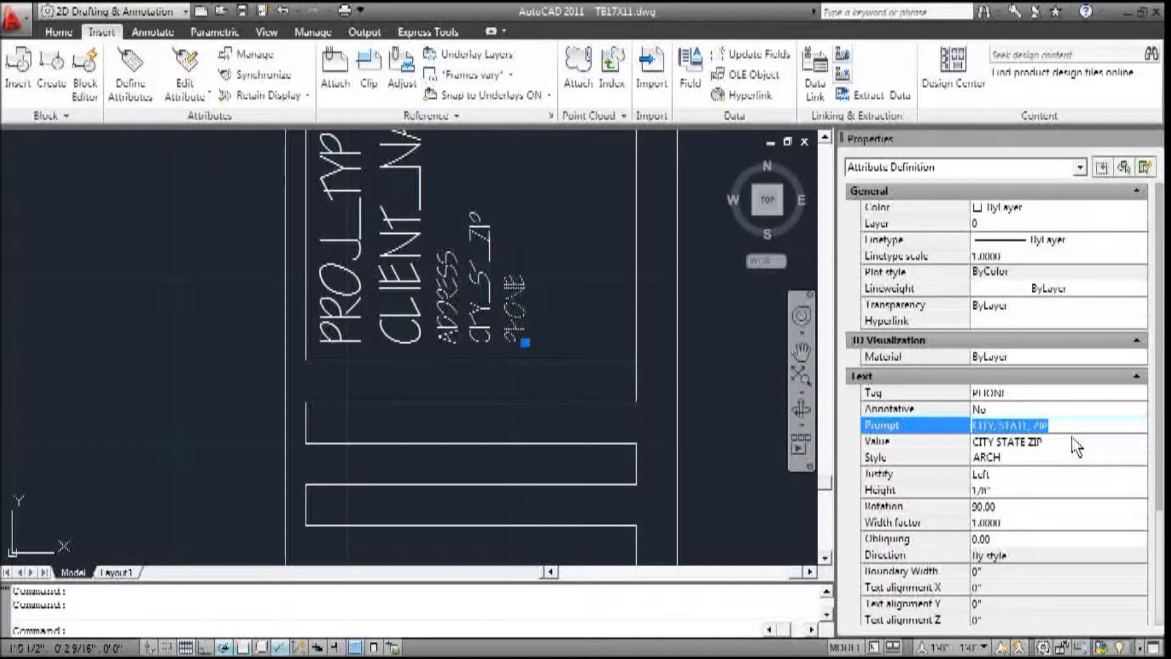
{"action": "type", "text": "ENTER"}
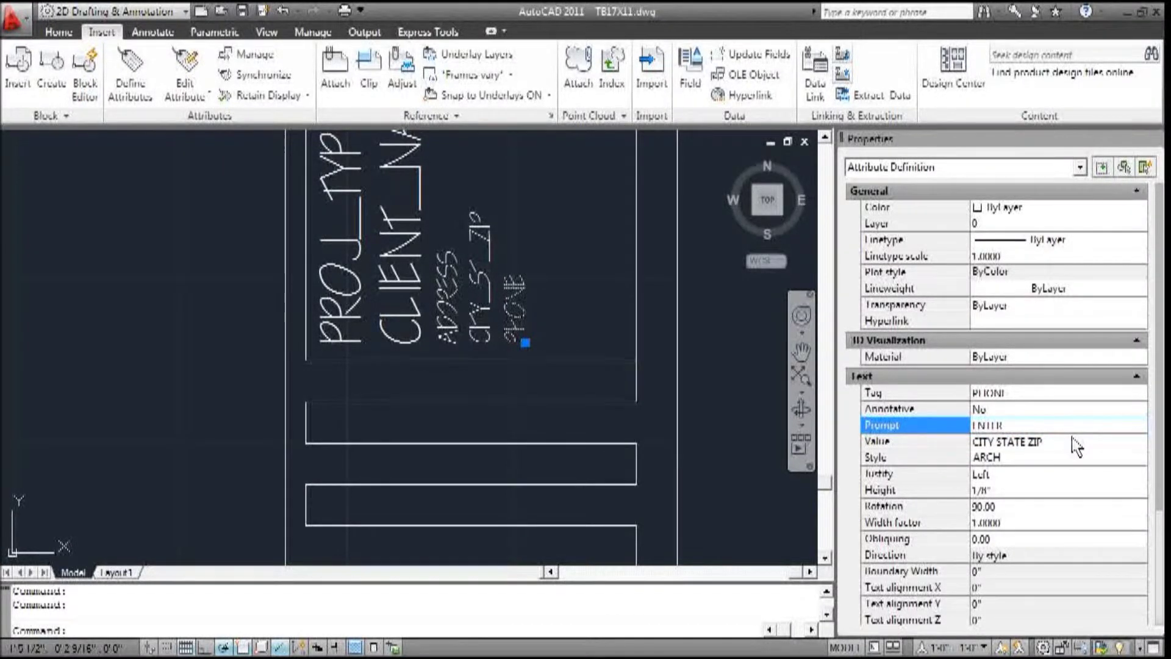
{"action": "type", "text": " PHONE "}
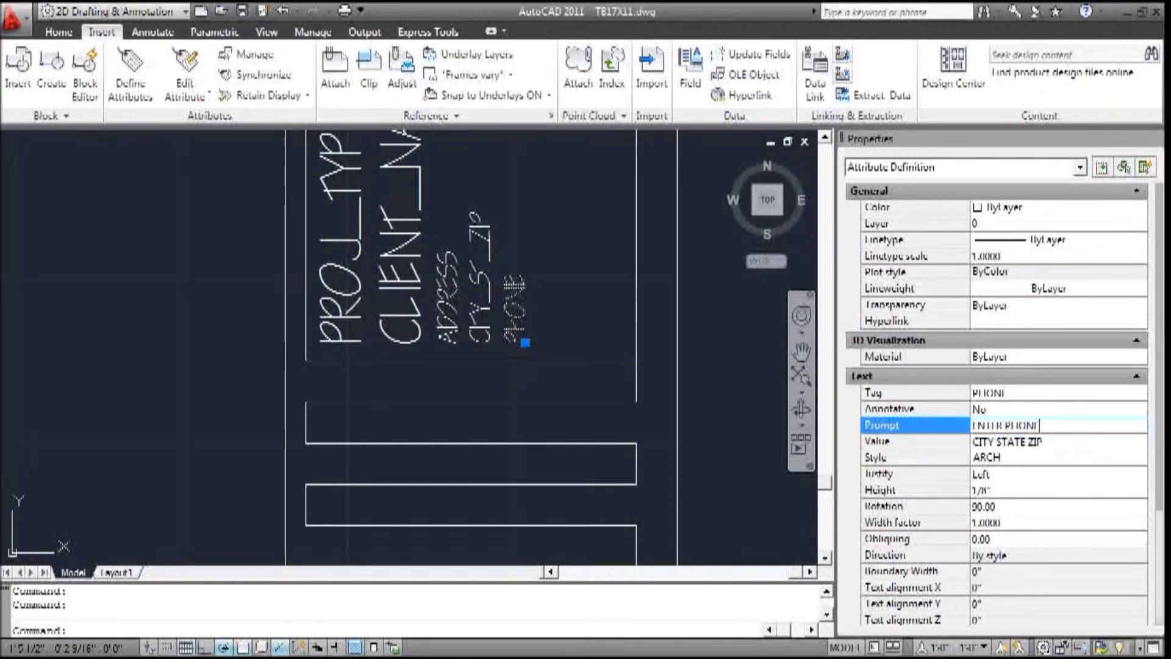
{"action": "type", "text": "NUMBER"}
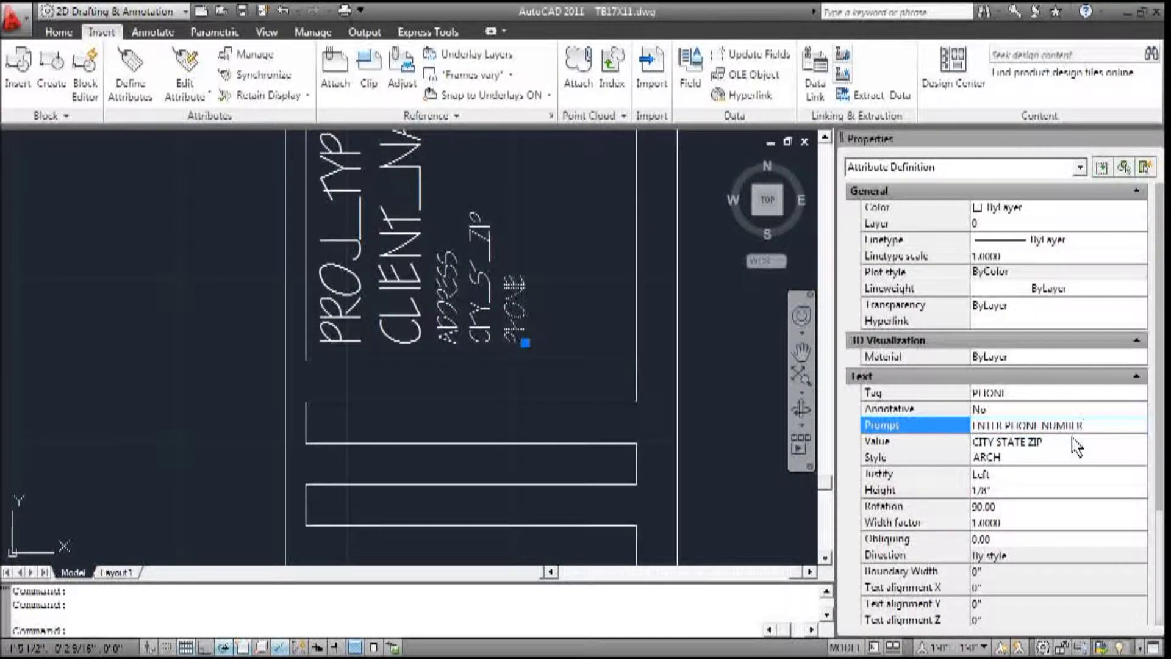
{"action": "left_click", "coordinate": [1072, 440]}
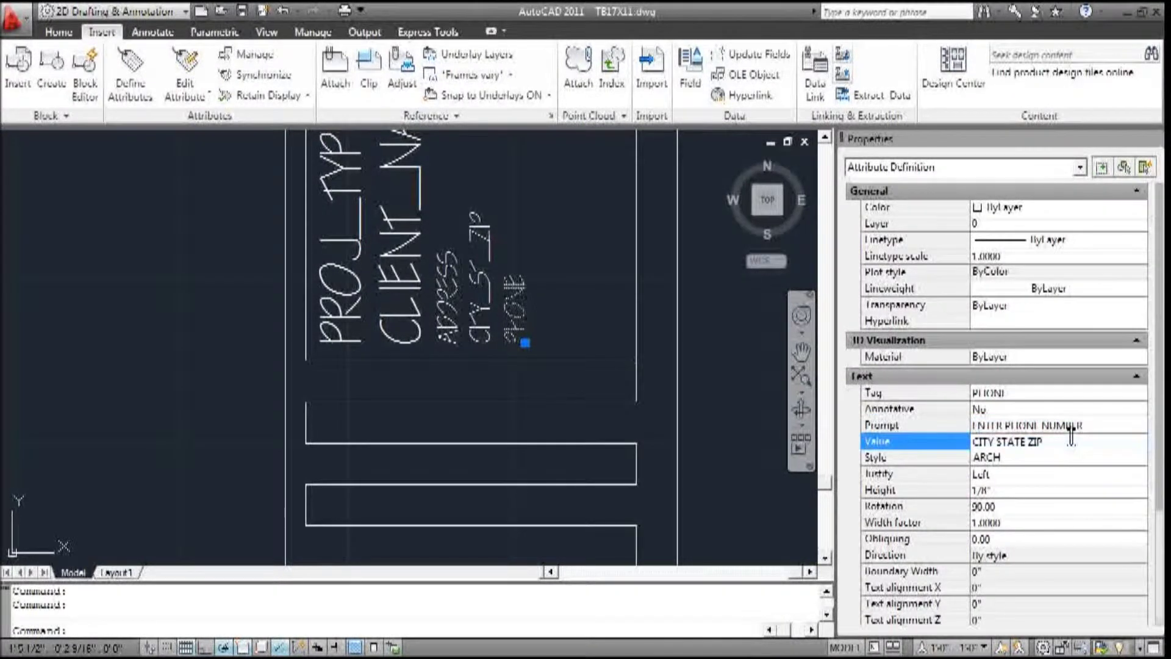
{"action": "triple_click", "coordinate": [1043, 444]}
{"action": "type", "text": "000 00"}
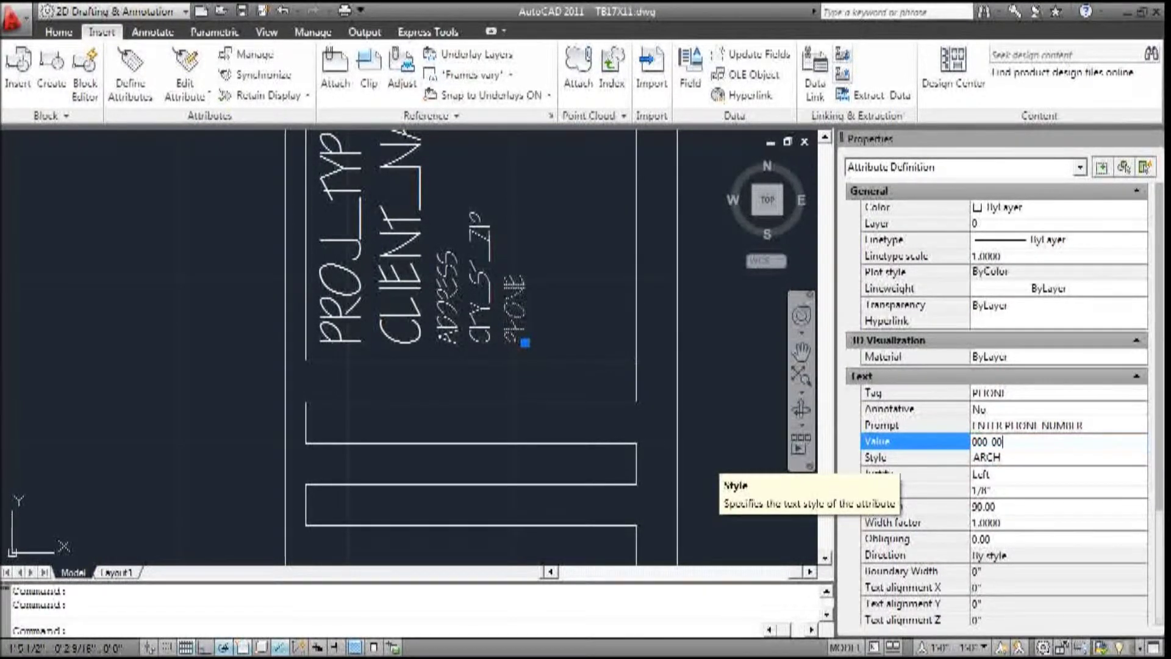
{"action": "type", "text": "0 0000"}
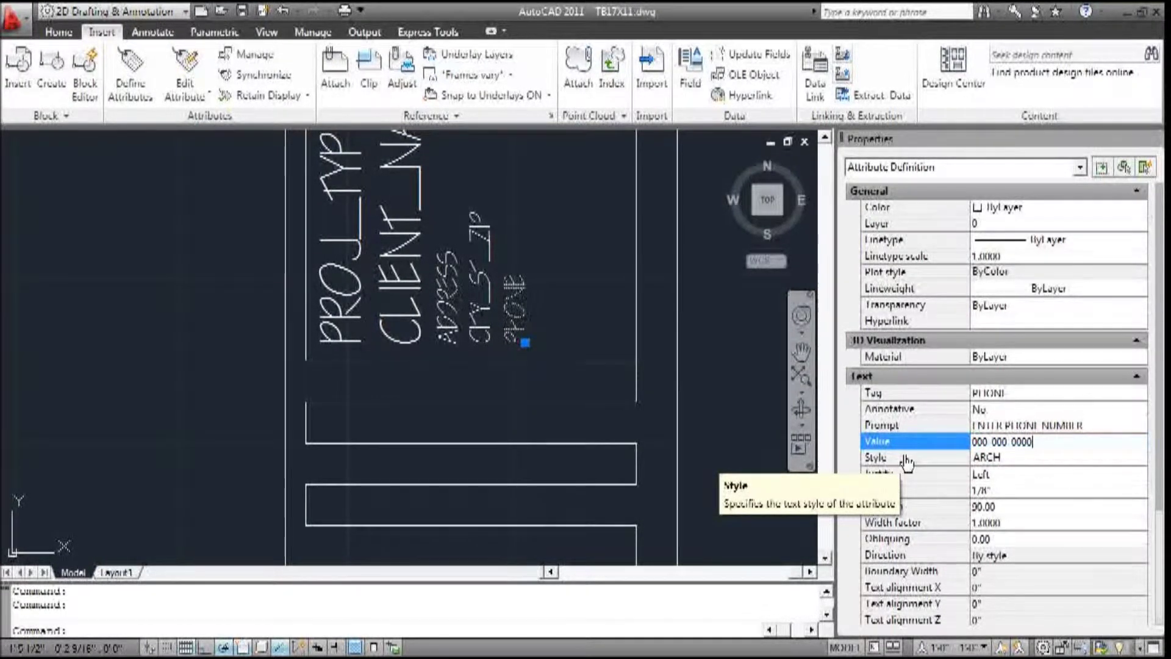
{"action": "left_click", "coordinate": [347, 361]}
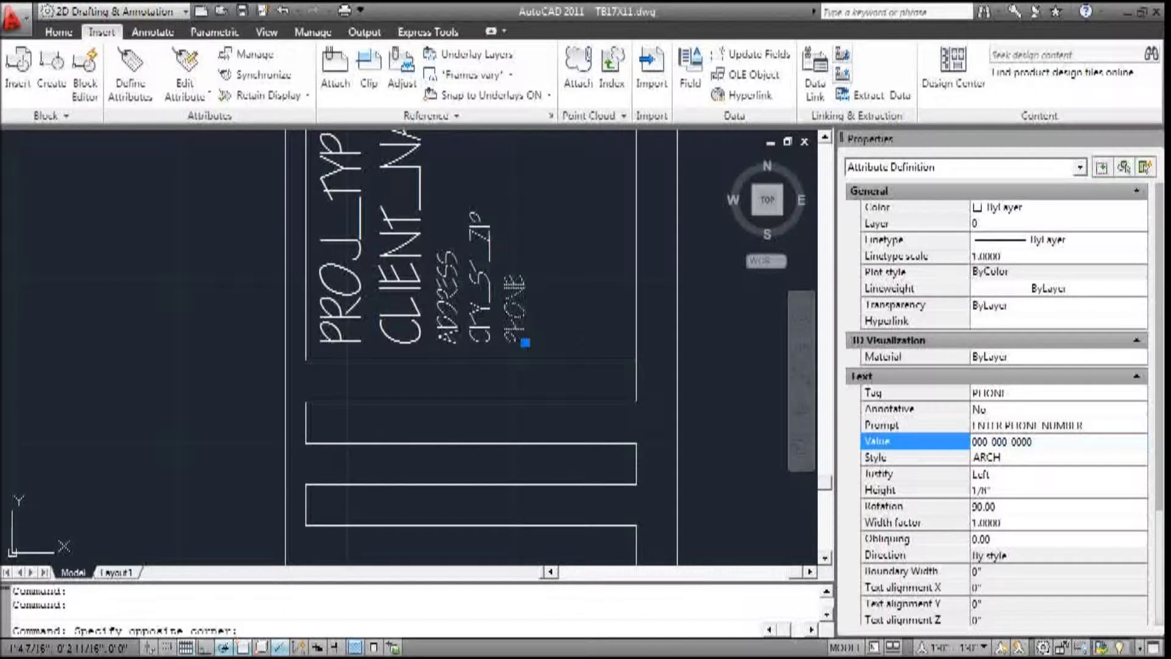
{"action": "key", "text": "Escape"}
{"action": "key", "text": "Escape"}
Zoom out until the entire 17x11 sheet border and title block are visible
{"action": "scroll", "coordinate": [579, 281], "scroll_direction": "down", "scroll_amount": 4}
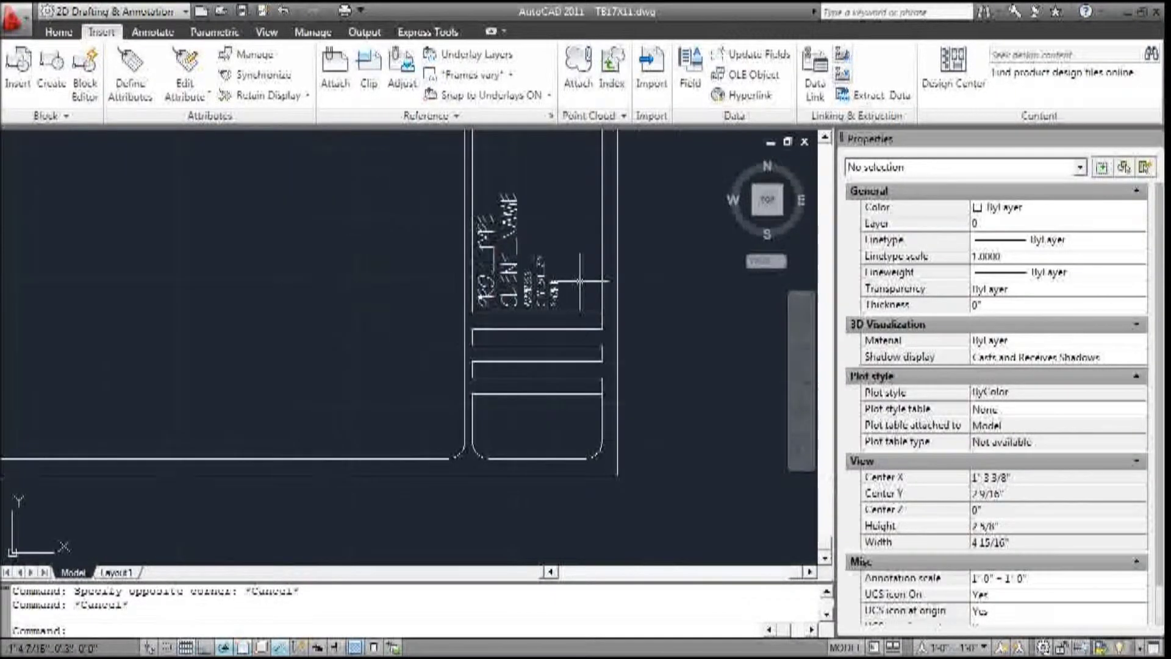
{"action": "scroll", "coordinate": [561, 250], "scroll_direction": "up", "scroll_amount": 3}
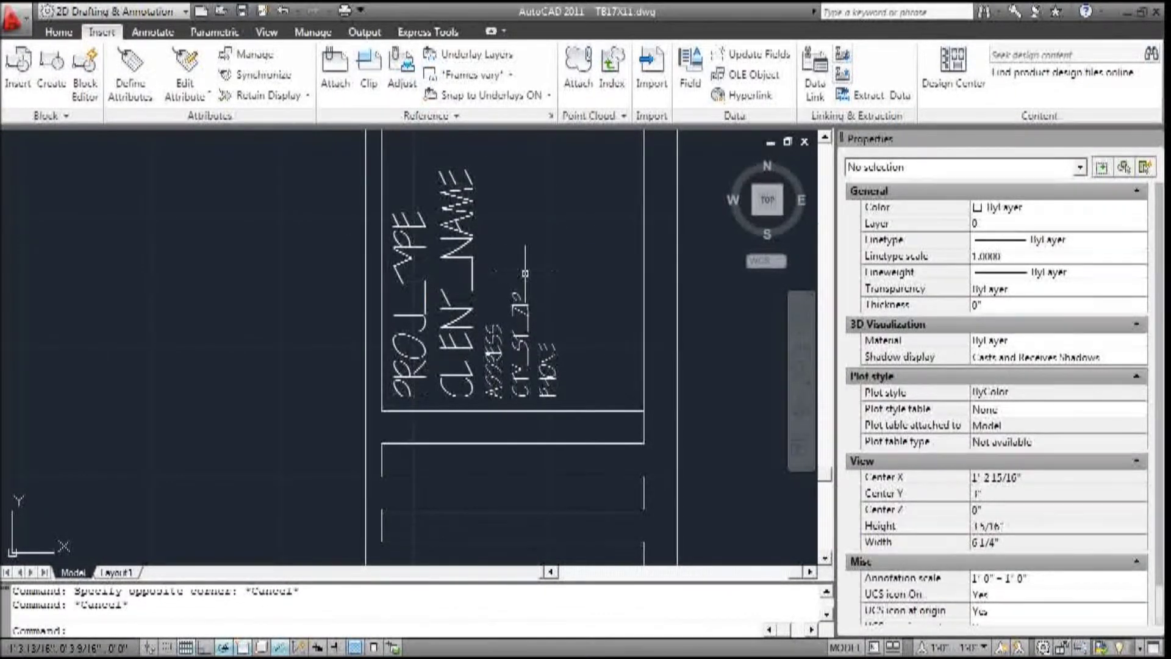
{"action": "scroll", "coordinate": [524, 272], "scroll_direction": "down", "scroll_amount": 3}
{"action": "scroll", "coordinate": [502, 349], "scroll_direction": "up", "scroll_amount": 5}
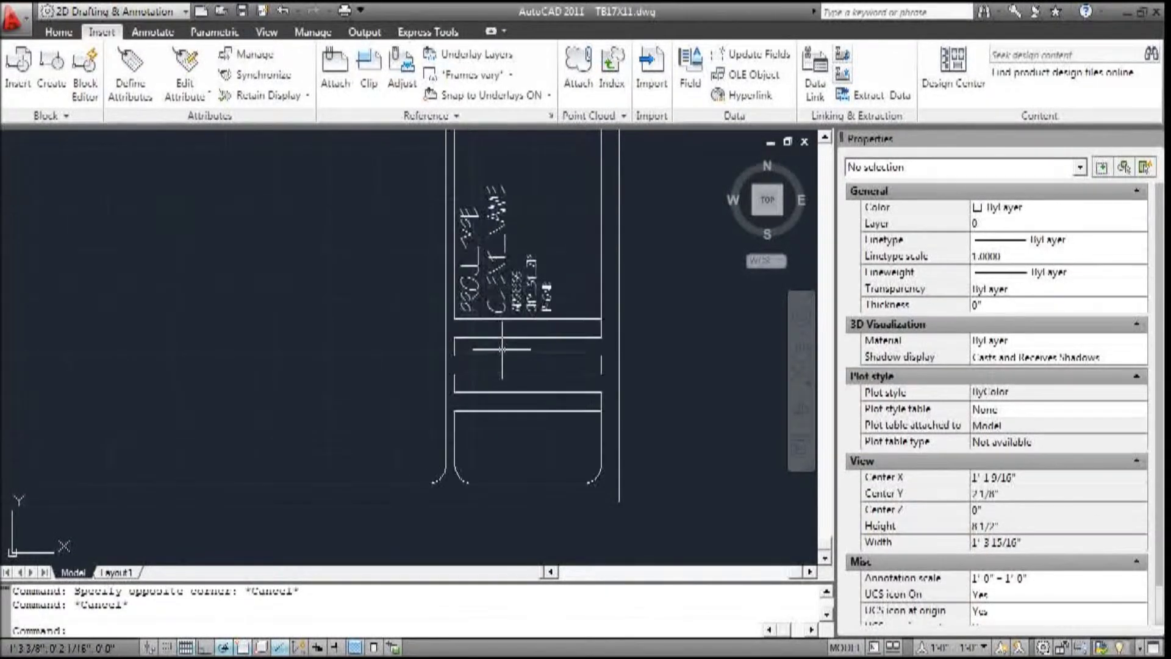
{"action": "scroll", "coordinate": [501, 349], "scroll_direction": "down", "scroll_amount": 2}
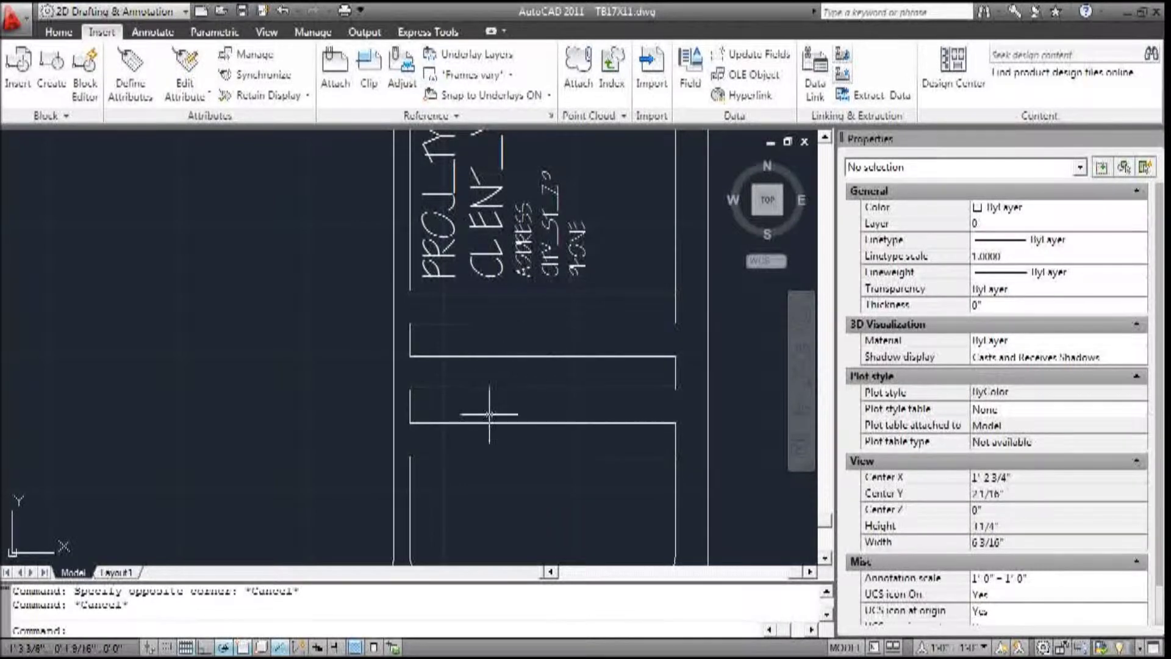
{"action": "scroll", "coordinate": [526, 383], "scroll_direction": "down", "scroll_amount": 8}
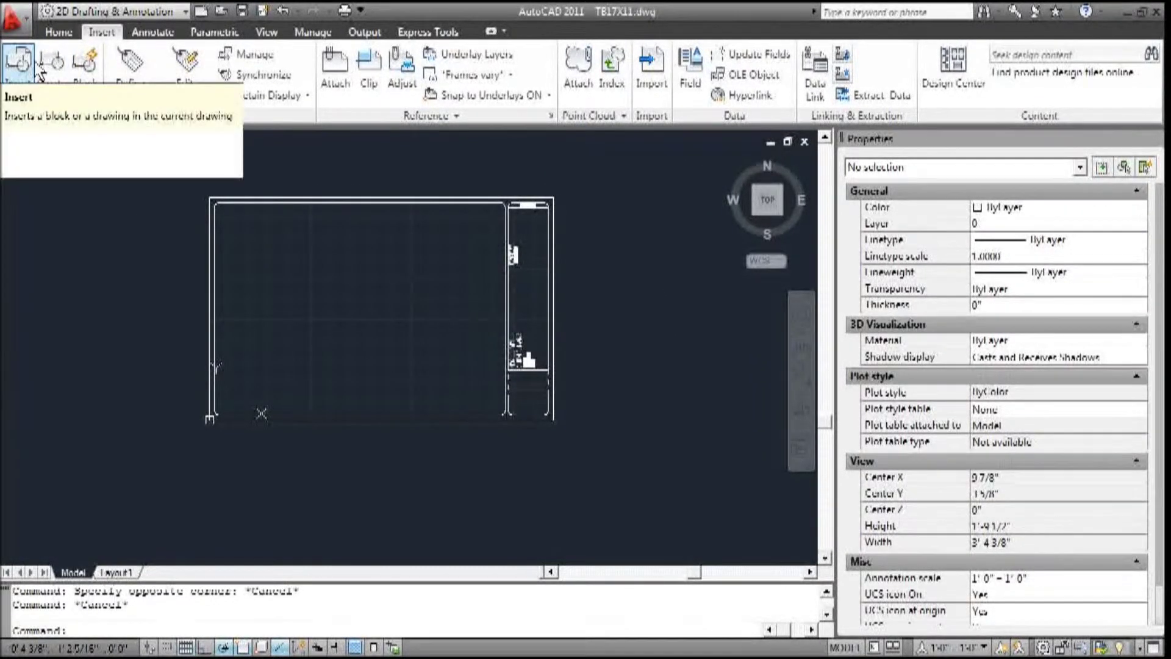
Start single-line text below the attribute column at default height and rotation, entering JOB #
{"action": "left_click", "coordinate": [152, 32]}
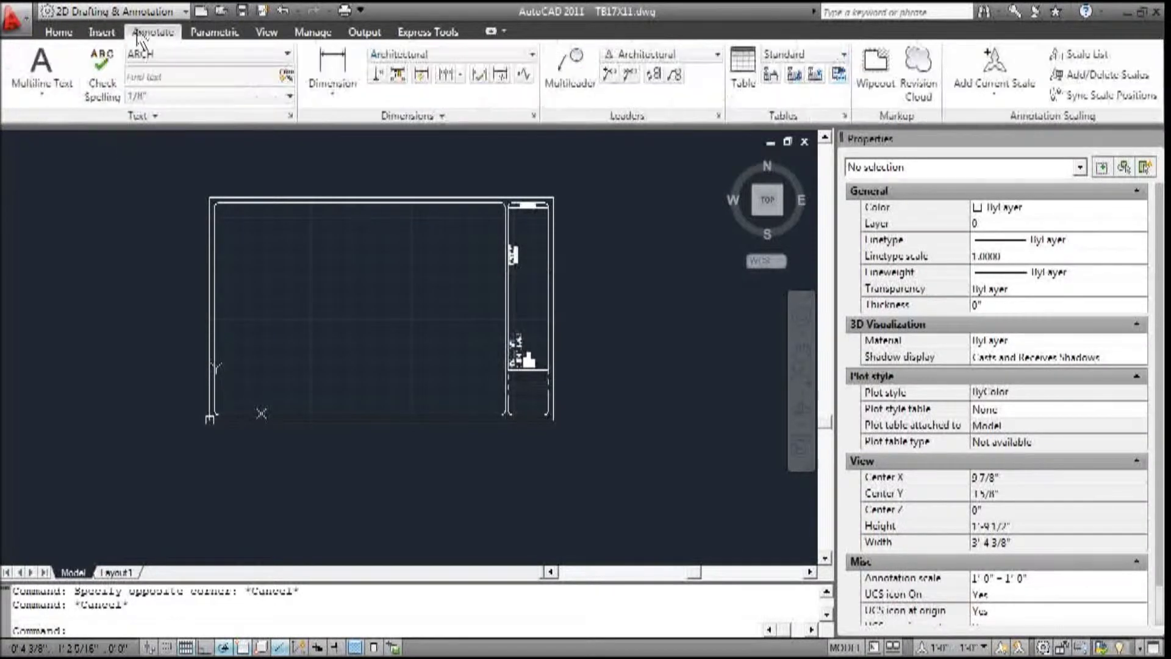
{"action": "left_click", "coordinate": [41, 93]}
{"action": "left_click", "coordinate": [61, 152]}
{"action": "scroll", "coordinate": [548, 426], "scroll_direction": "up", "scroll_amount": 6}
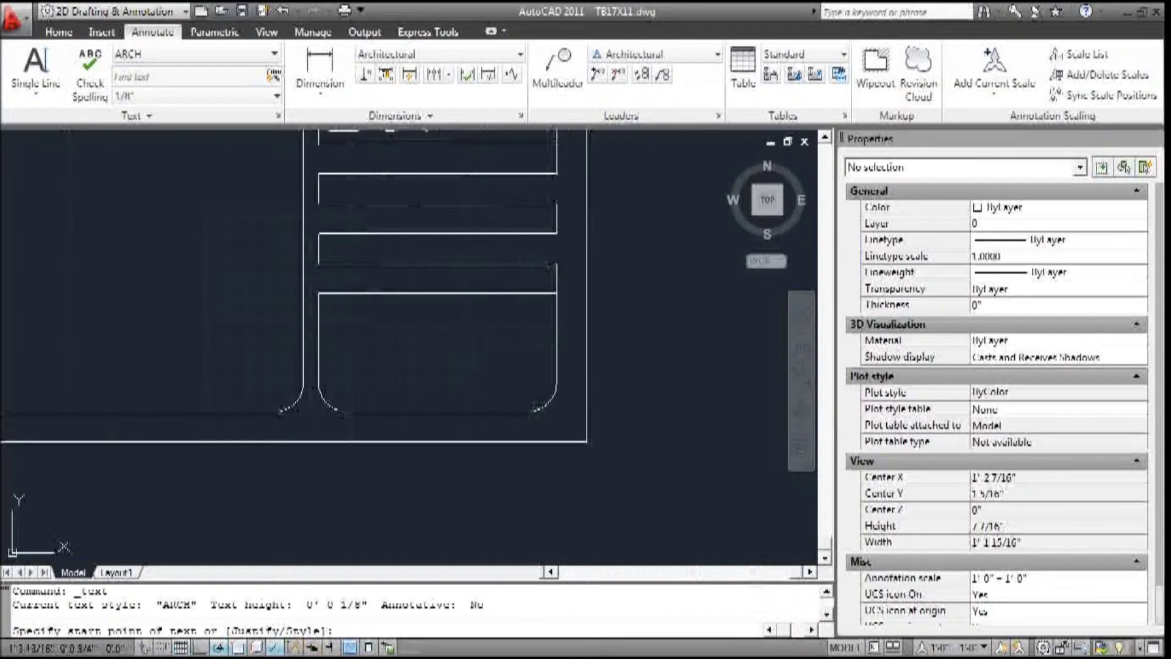
{"action": "scroll", "coordinate": [355, 280], "scroll_direction": "up", "scroll_amount": 6}
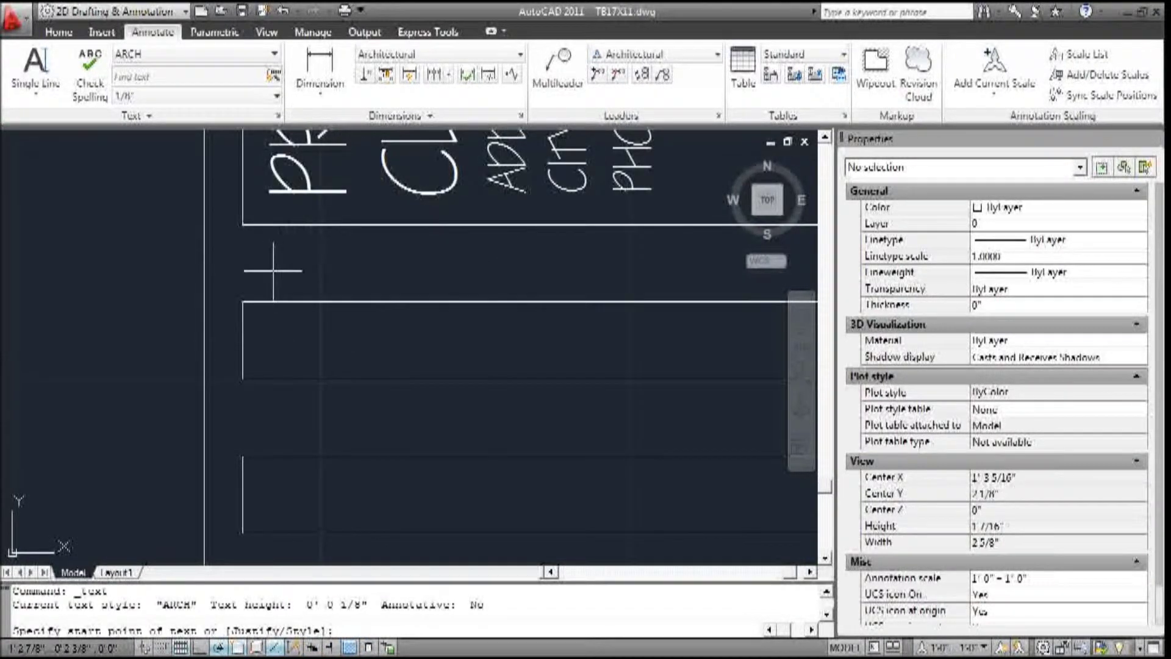
{"action": "left_click", "coordinate": [257, 283]}
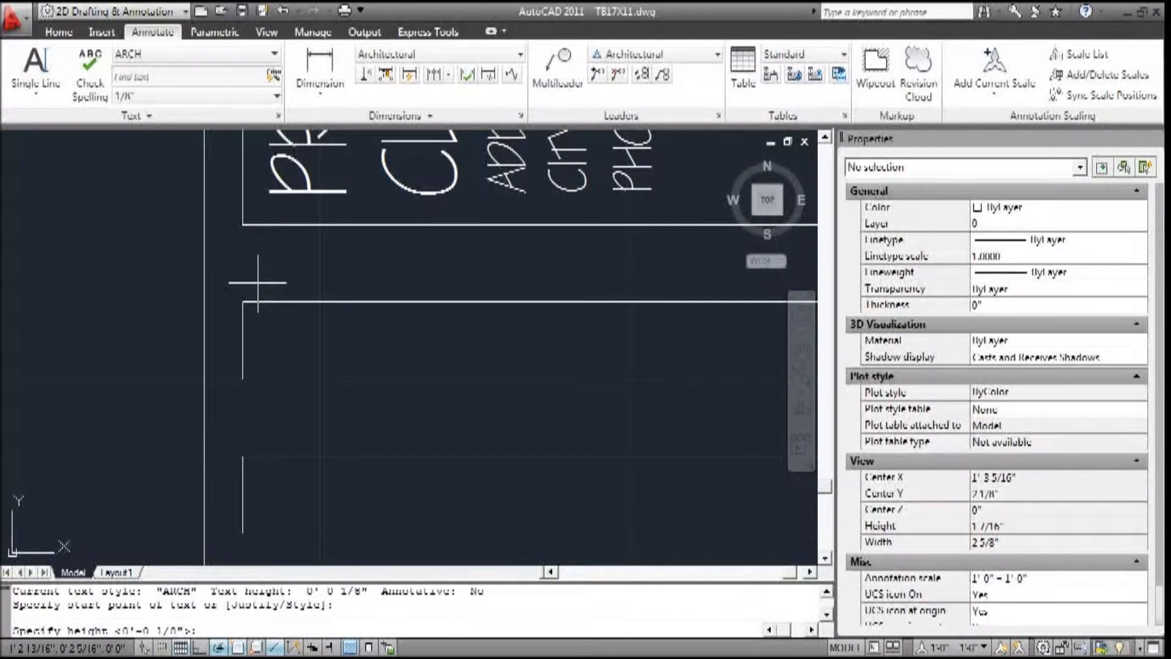
{"action": "key", "text": "Return"}
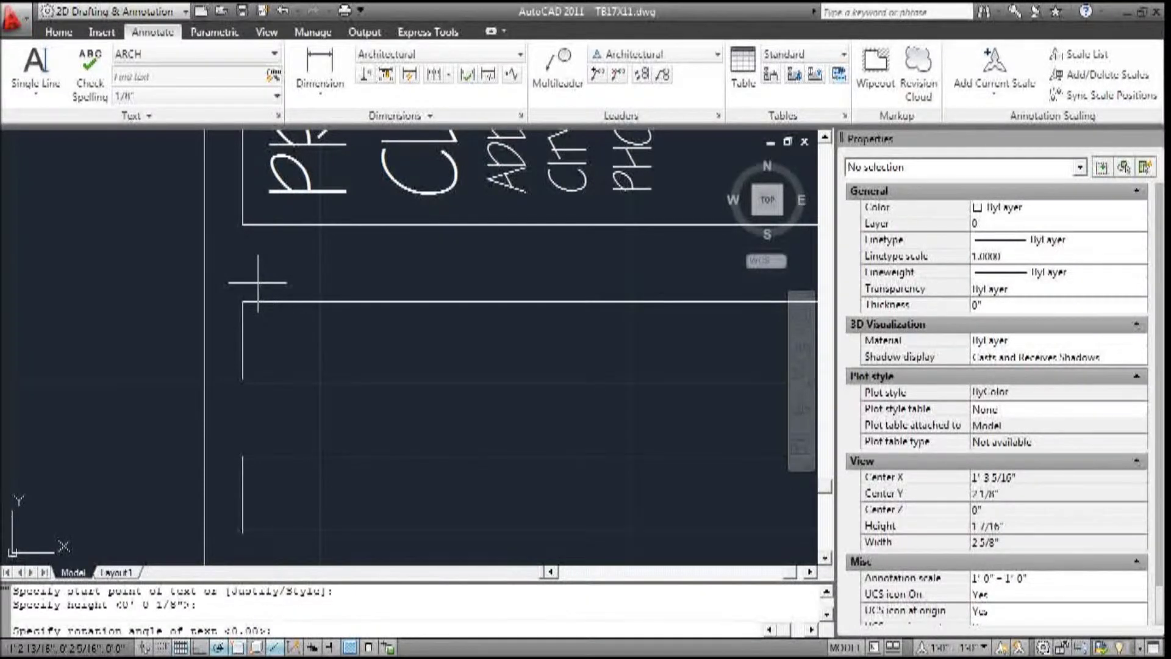
{"action": "key", "text": "Return"}
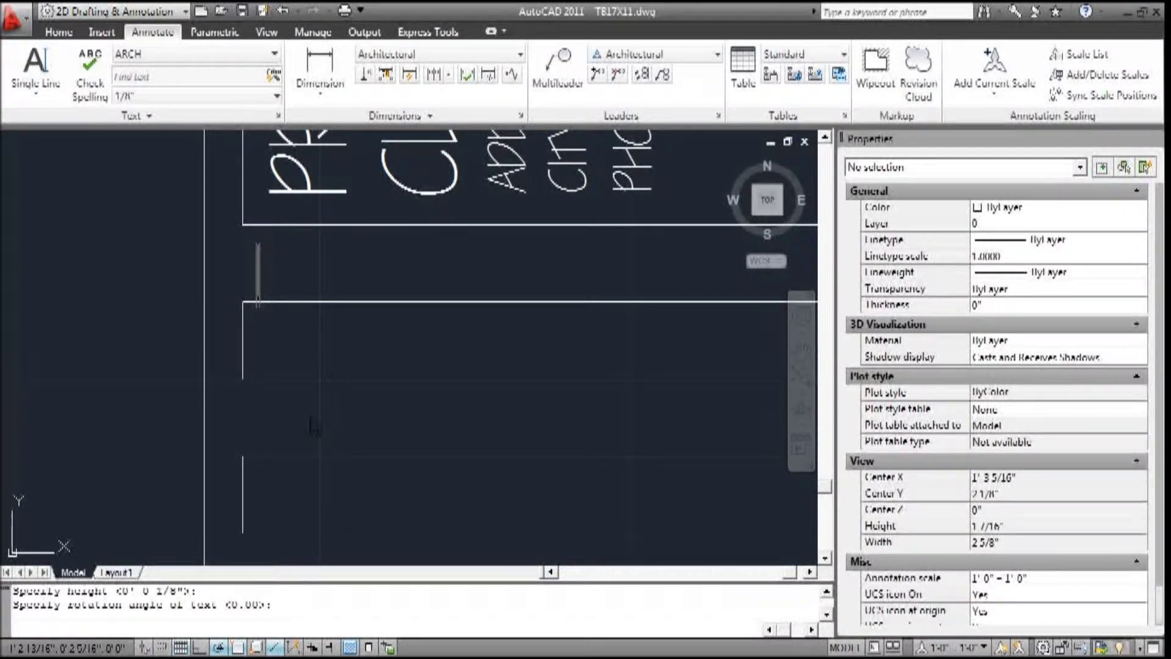
{"action": "type", "text": "JOBE"}
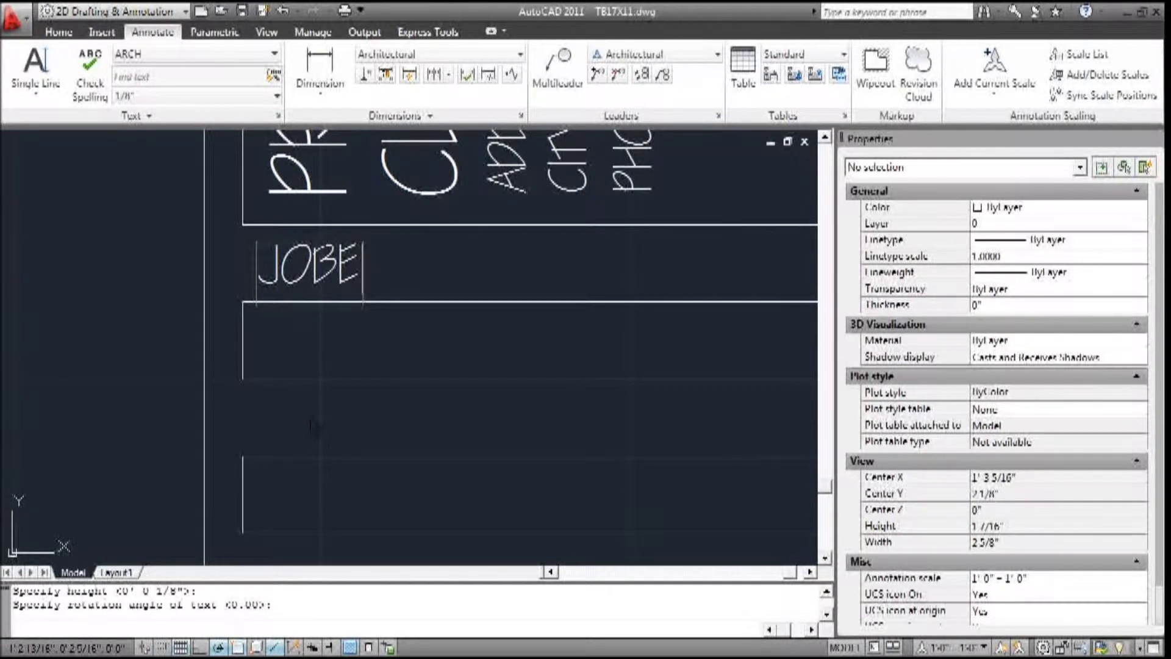
{"action": "key", "text": "BackSpace"}
{"action": "type", "text": "#"}
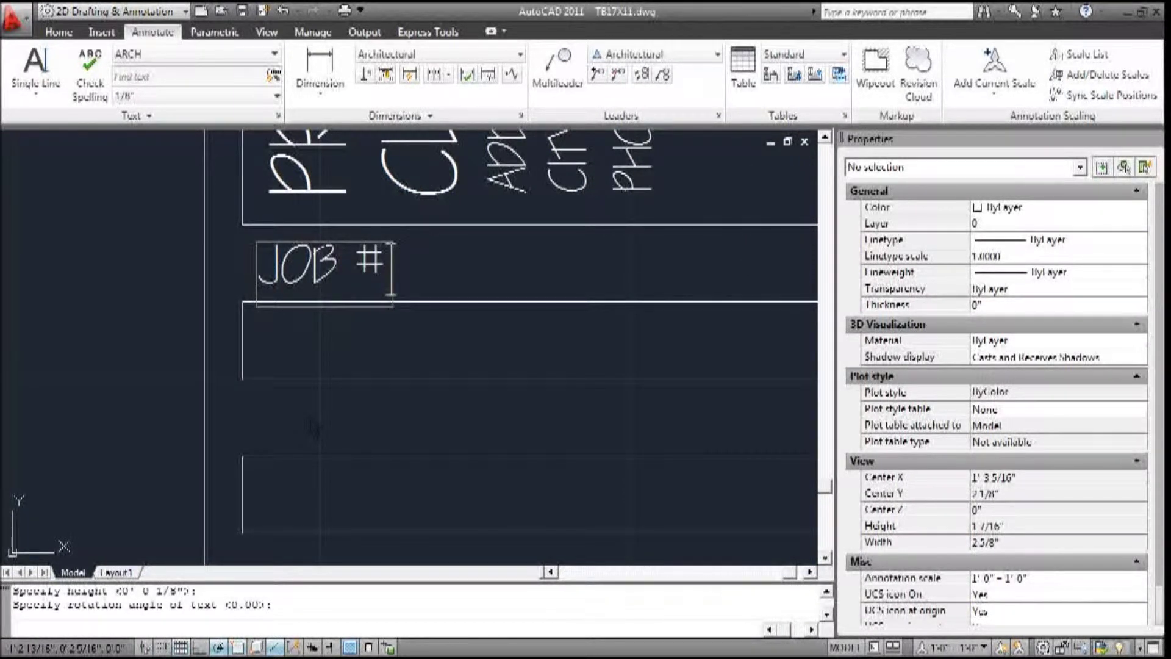
{"action": "key", "text": "Return"}
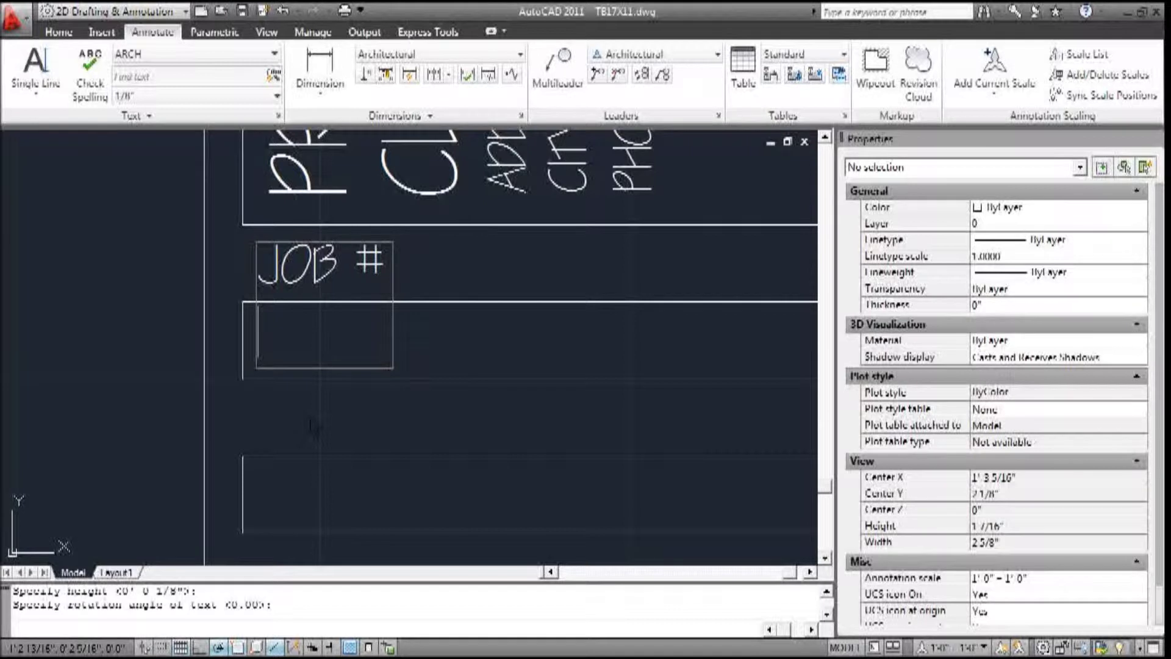
Add the REV 1, REV 2, REV 3 and DATE: lines beneath JOB #
{"action": "type", "text": "RE"}
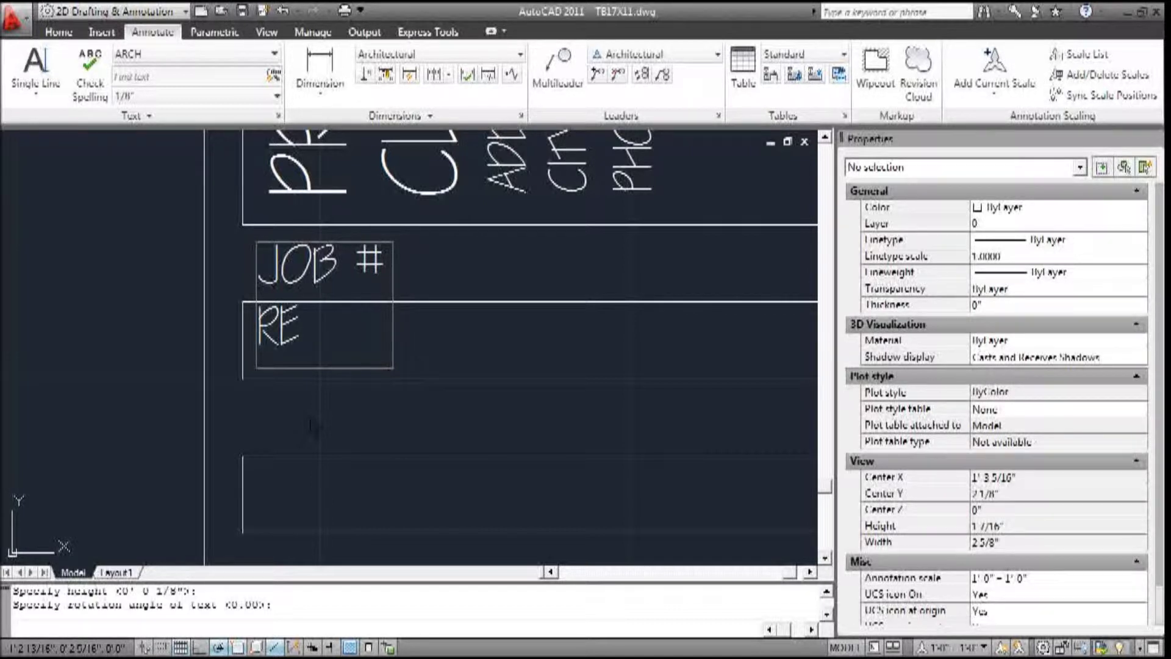
{"action": "type", "text": "V I"}
{"action": "key", "text": "Return"}
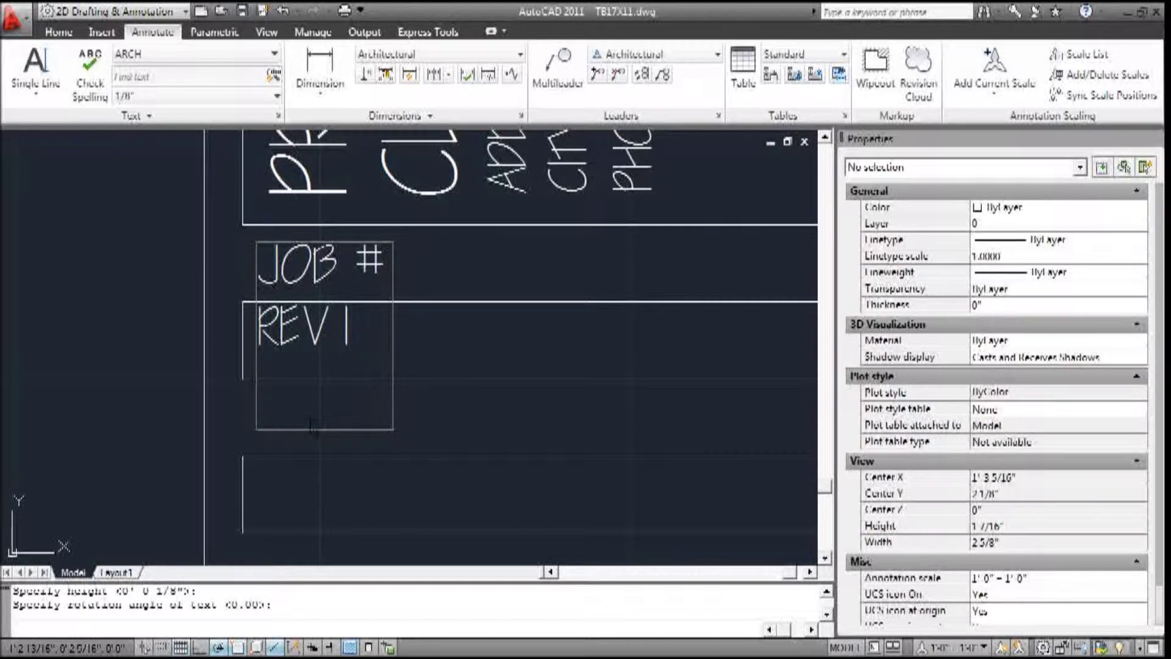
{"action": "type", "text": "REV"}
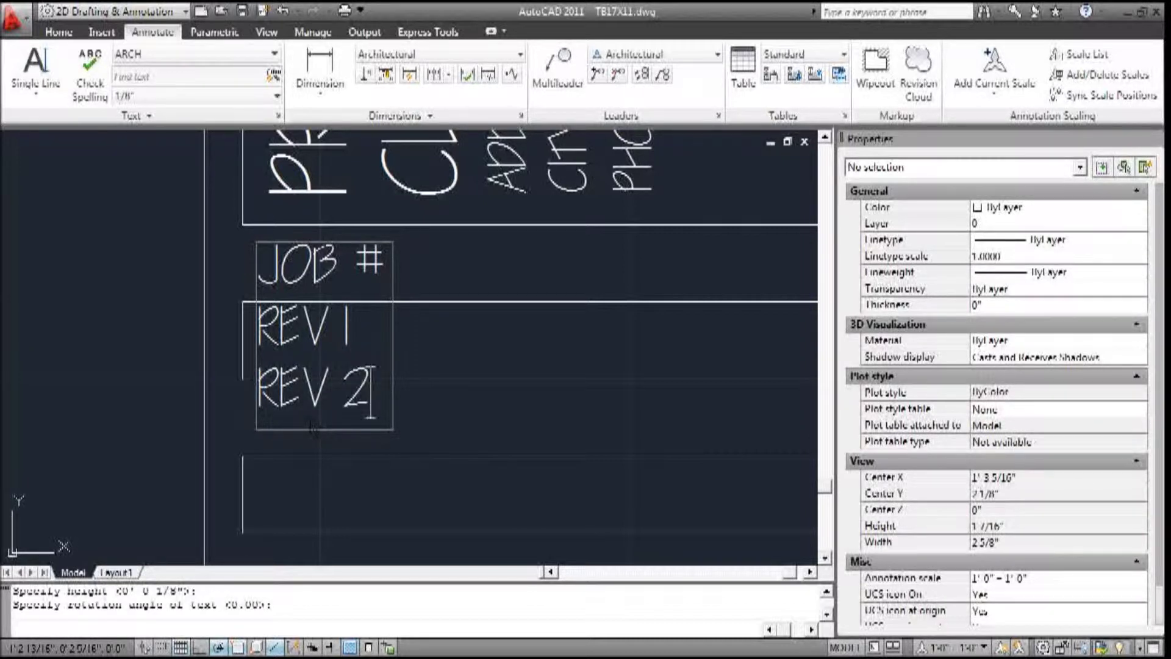
{"action": "type", "text": " 2"}
{"action": "key", "text": "Return"}
{"action": "type", "text": "REV"}
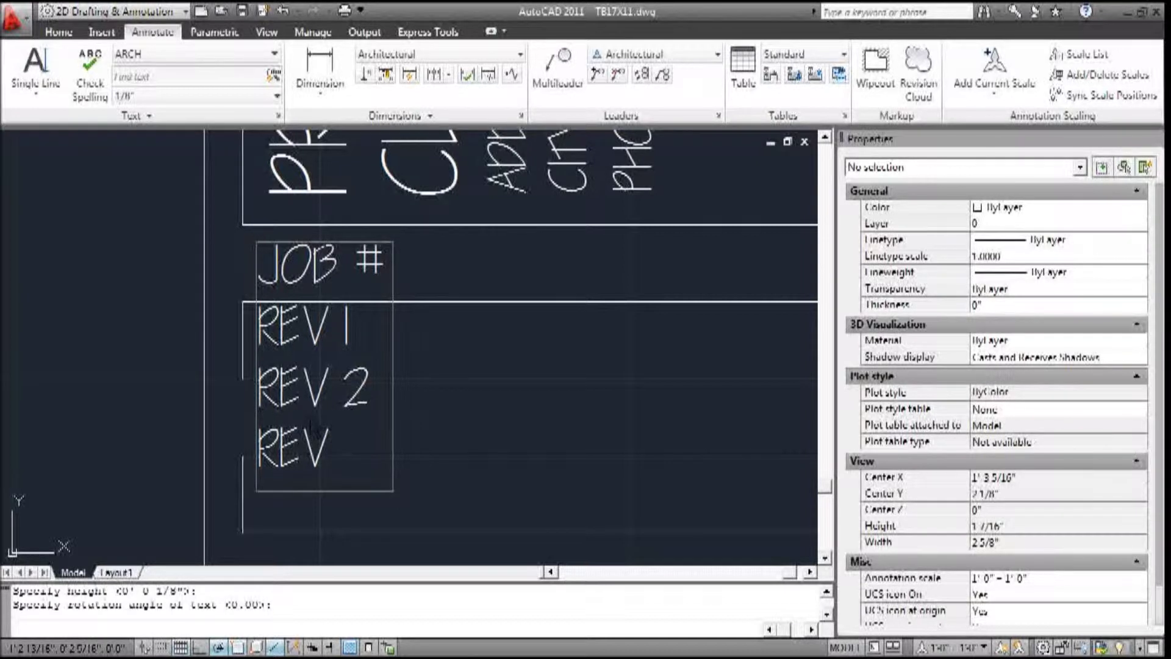
{"action": "type", "text": " 3"}
{"action": "key", "text": "Return"}
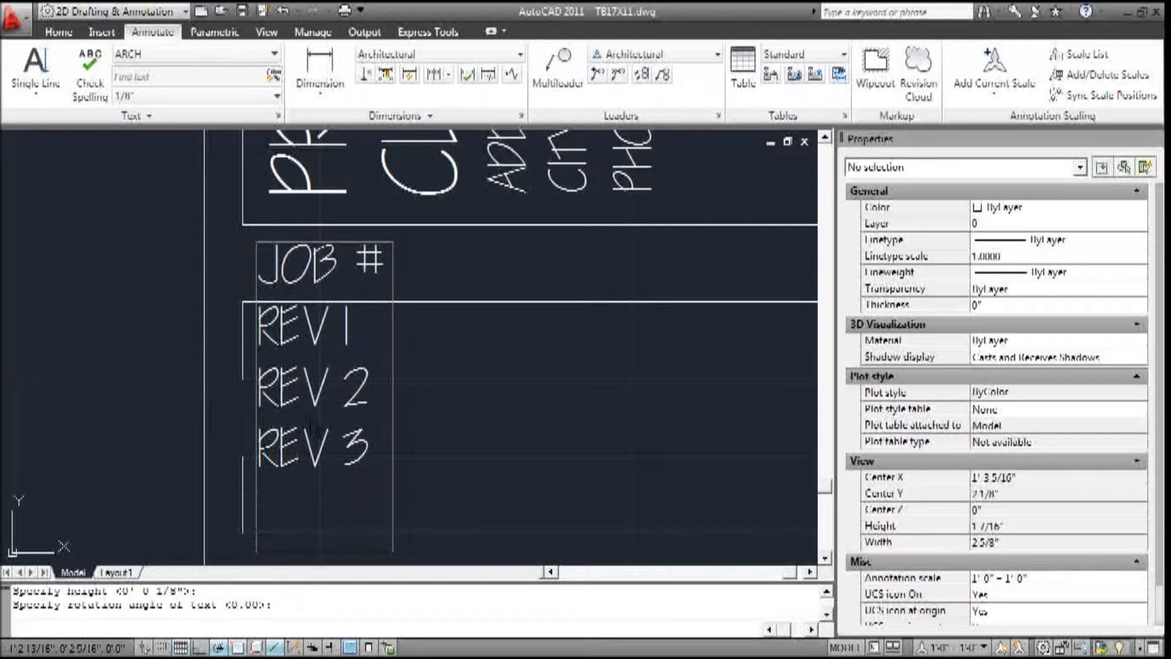
{"action": "type", "text": "DATE"}
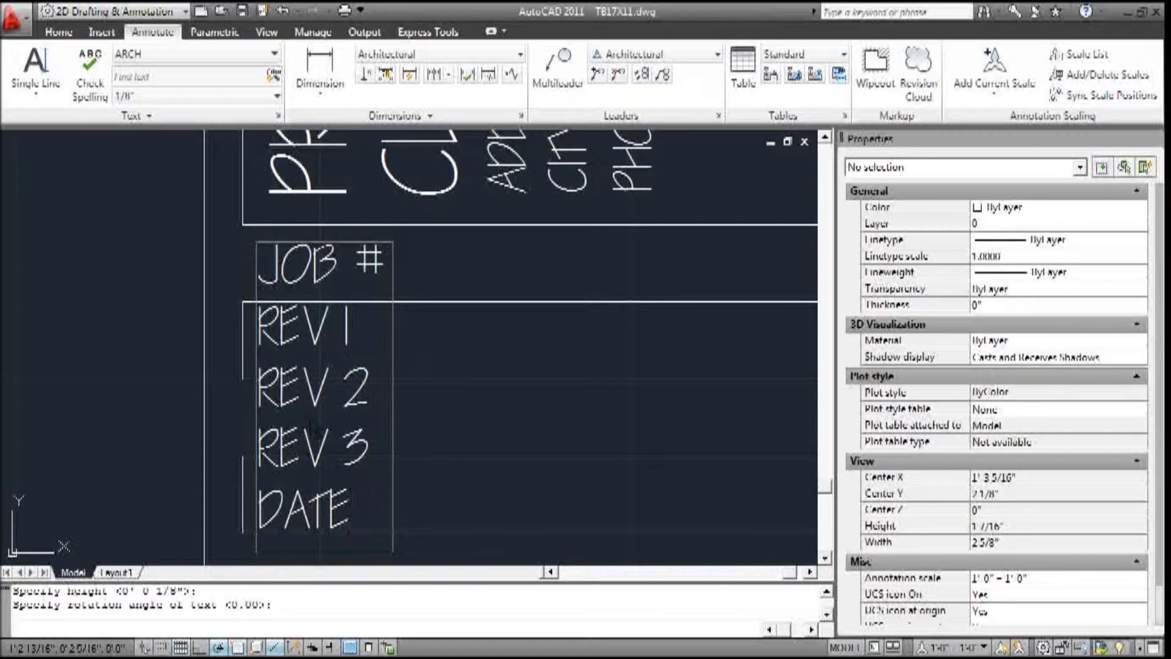
{"action": "key", "text": "Return"}
{"action": "key", "text": "Return"}
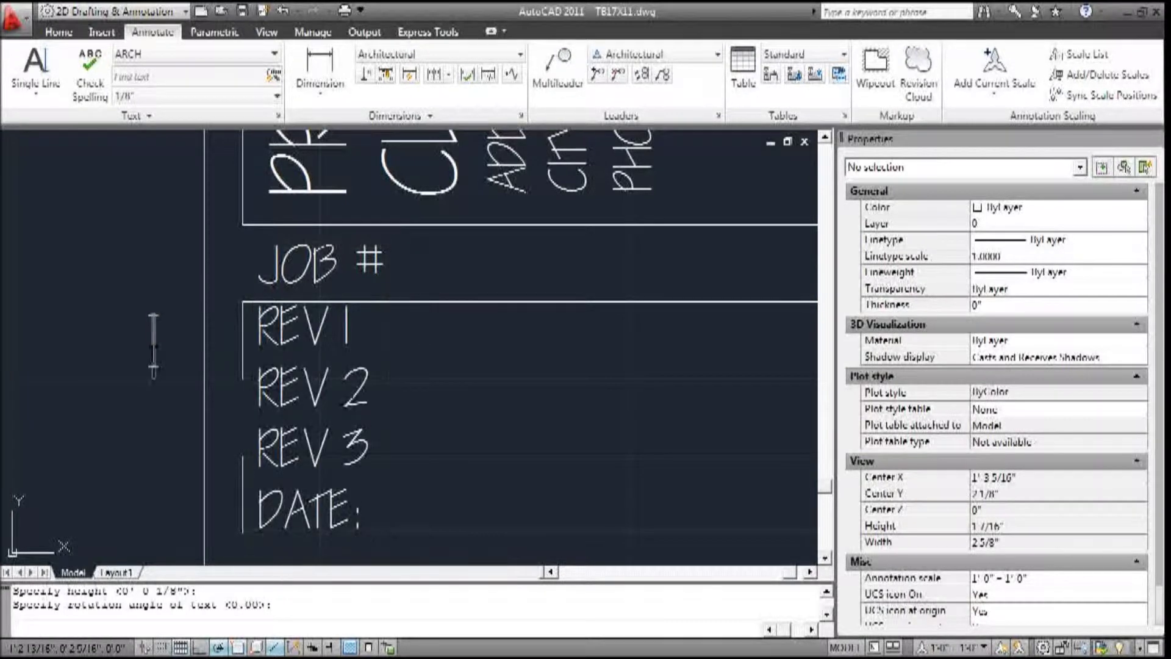
{"action": "scroll", "coordinate": [183, 366], "scroll_direction": "down", "scroll_amount": 3}
{"action": "scroll", "coordinate": [215, 403], "scroll_direction": "up", "scroll_amount": 2}
Move the DATE: label down into its own title-block row
{"action": "scroll", "coordinate": [216, 403], "scroll_direction": "up", "scroll_amount": 1}
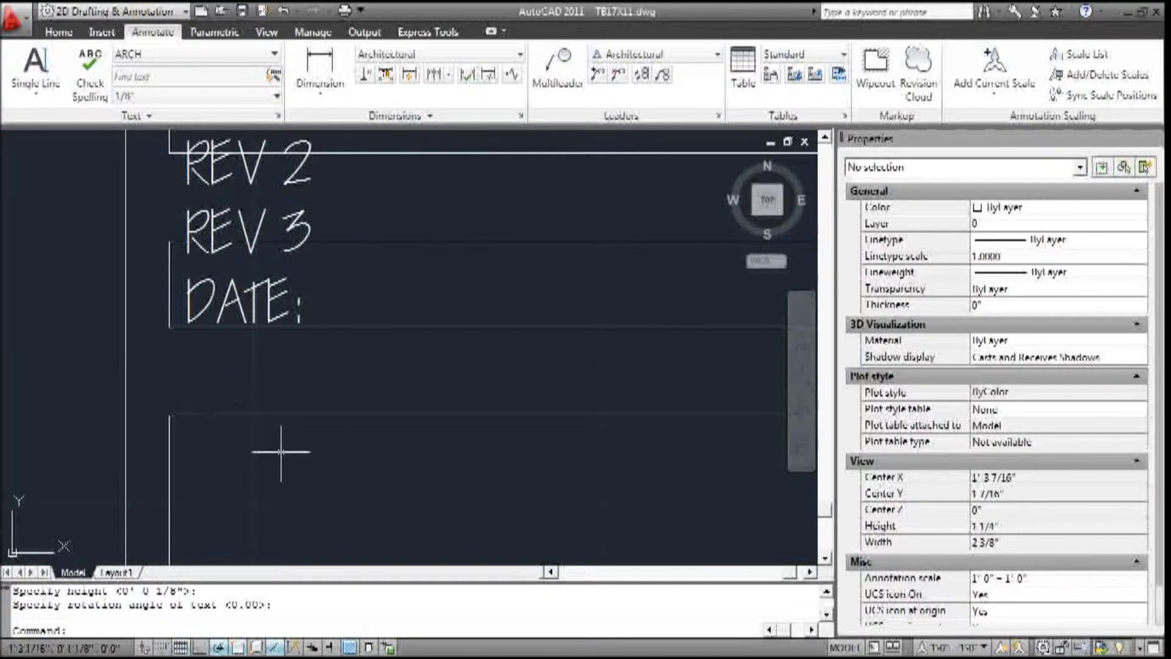
{"action": "type", "text": "M"}
{"action": "key", "text": "Return"}
{"action": "left_click", "coordinate": [238, 298]}
{"action": "key", "text": "Return"}
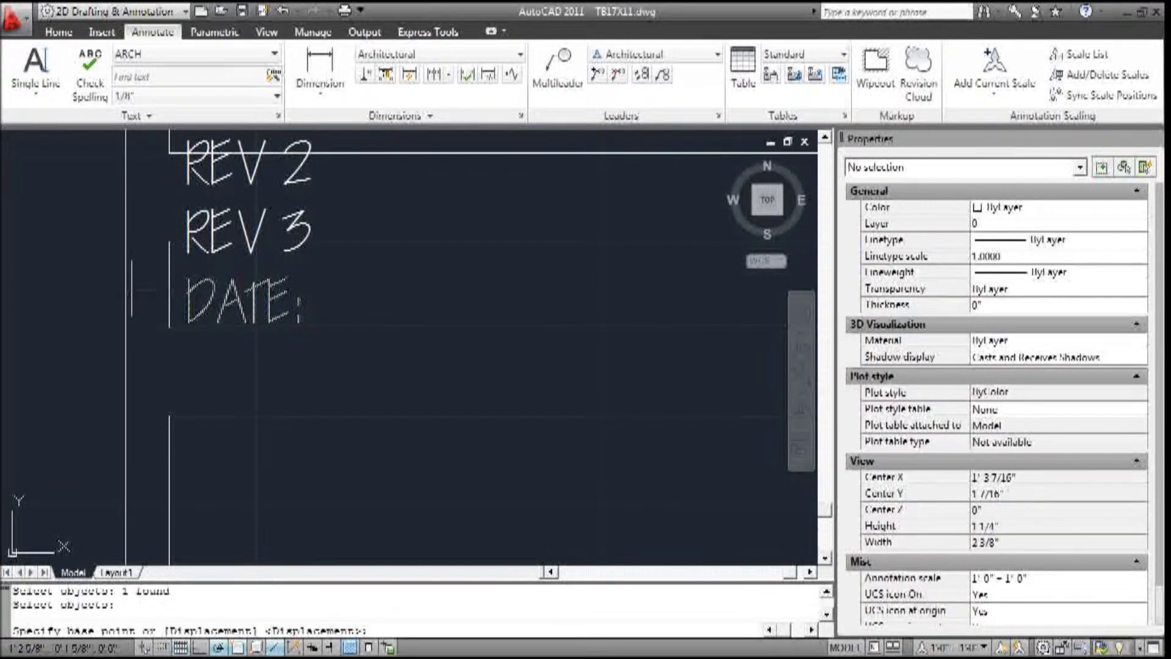
{"action": "left_click", "coordinate": [86, 281]}
{"action": "left_click", "coordinate": [86, 351]}
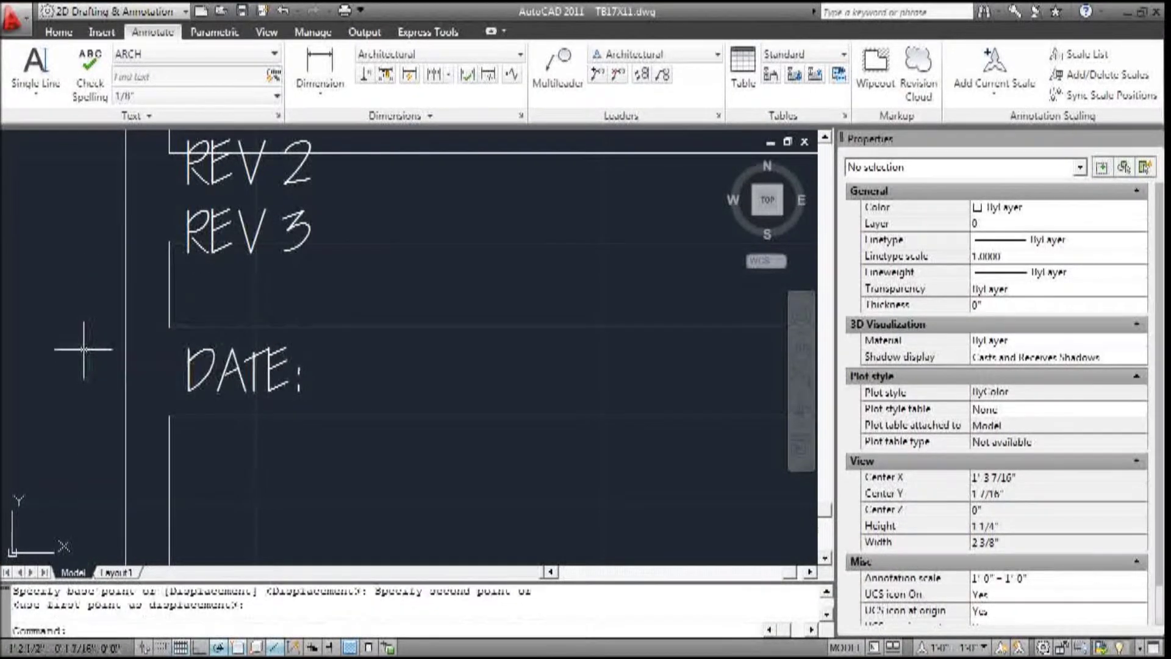
Move the REV 3 and REV 2 labels lower into their rows
{"action": "key", "text": "Return"}
{"action": "left_click", "coordinate": [247, 232]}
{"action": "key", "text": "Return"}
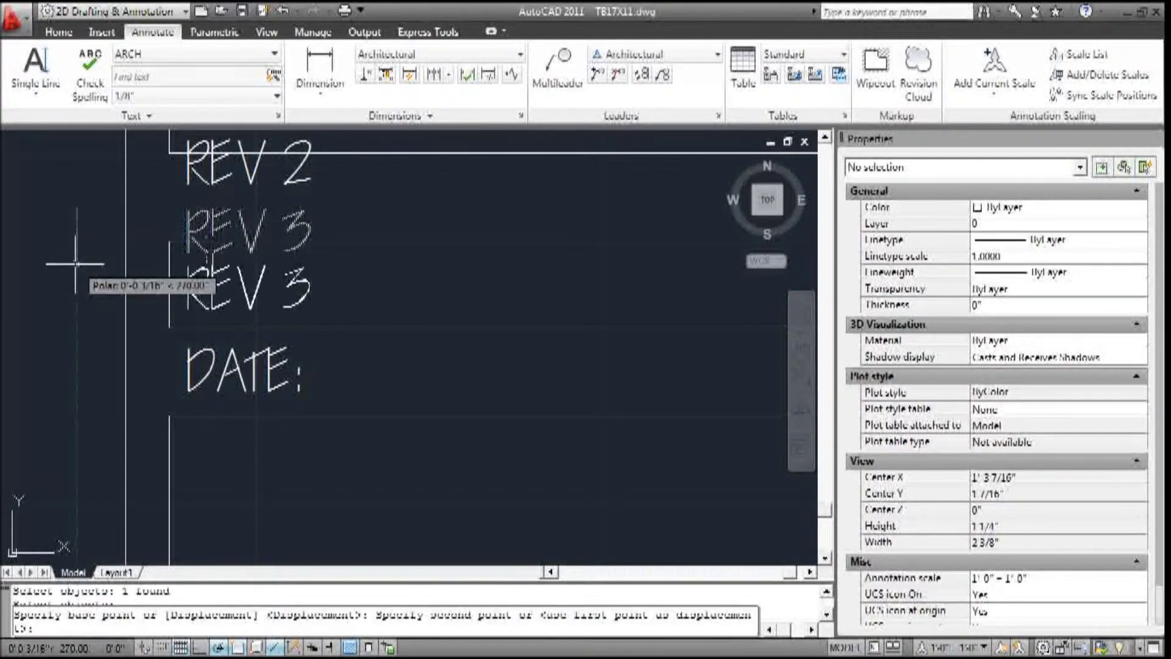
{"action": "left_click", "coordinate": [77, 259]}
{"action": "key", "text": "Return"}
{"action": "left_click", "coordinate": [190, 177]}
{"action": "key", "text": "Return"}
{"action": "left_click", "coordinate": [61, 183]}
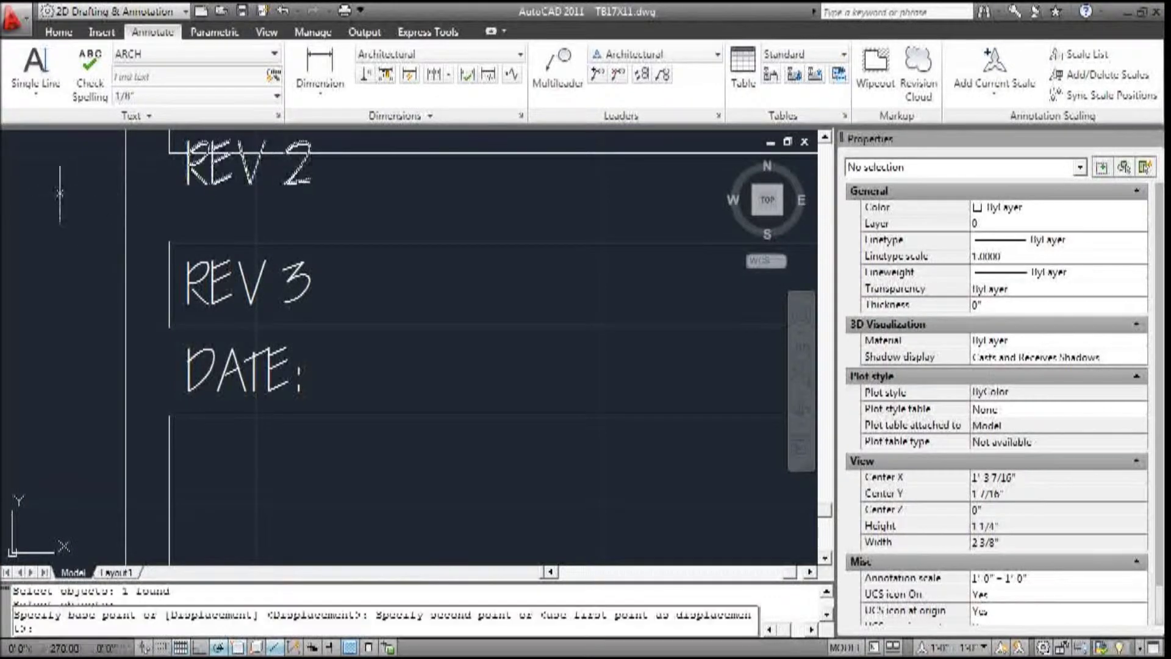
{"action": "left_click", "coordinate": [63, 211]}
Shift the REV 1 label slightly down within its row
{"action": "scroll", "coordinate": [86, 314], "scroll_direction": "down", "scroll_amount": 3}
{"action": "scroll", "coordinate": [130, 231], "scroll_direction": "up", "scroll_amount": 4}
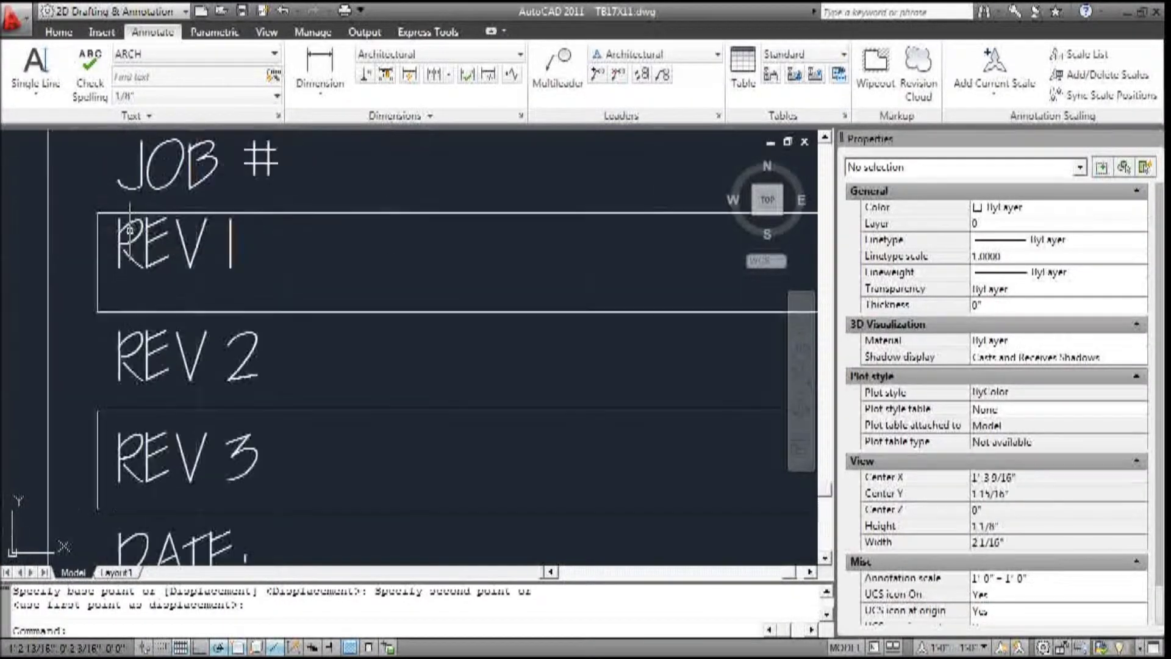
{"action": "key", "text": "Return"}
{"action": "left_click", "coordinate": [131, 239]}
{"action": "key", "text": "Return"}
{"action": "left_click", "coordinate": [116, 241]}
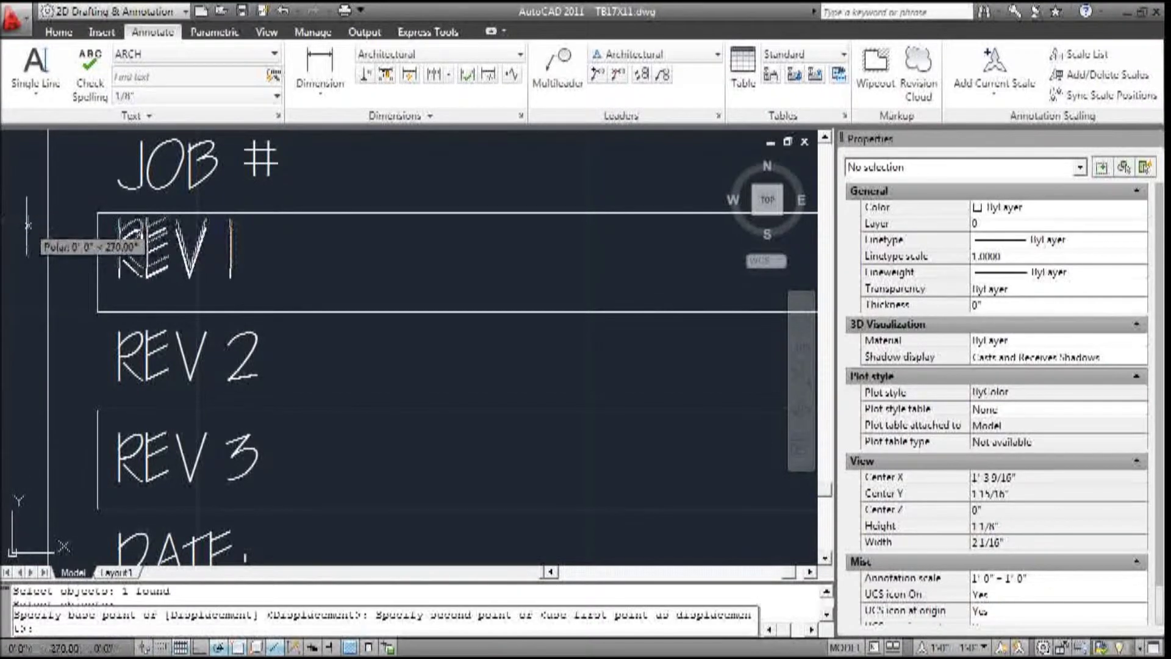
{"action": "left_click", "coordinate": [107, 251]}
{"action": "scroll", "coordinate": [80, 300], "scroll_direction": "down", "scroll_amount": 4}
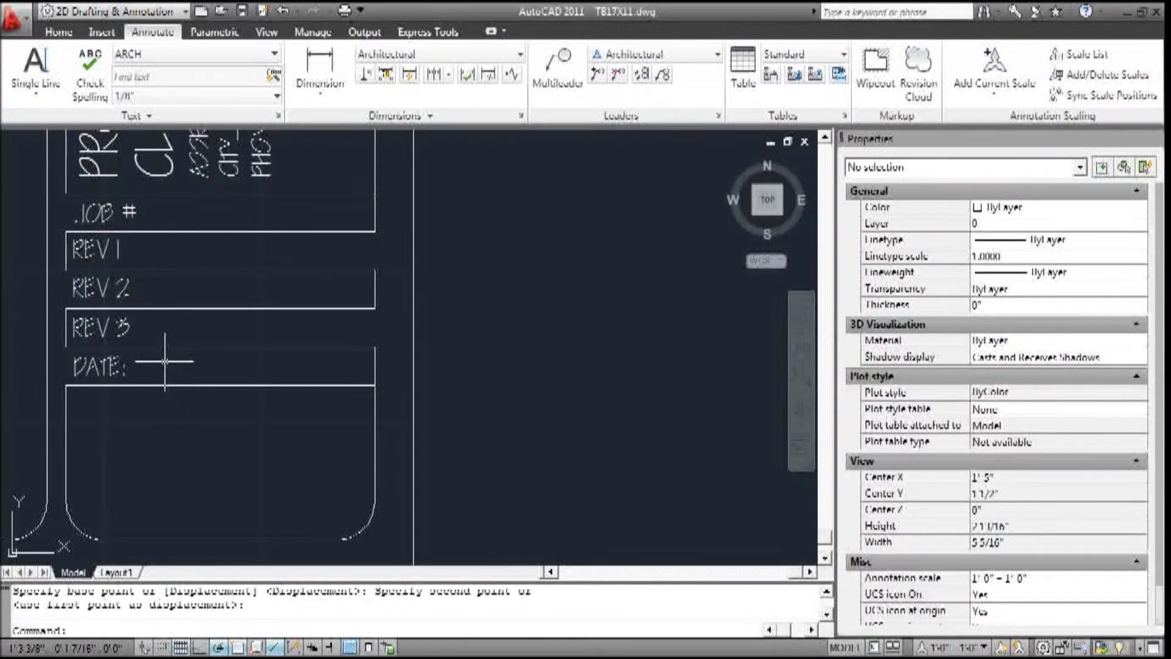
Copy the DATE: label into the box below and near the bottom of the sheet panel
{"action": "type", "text": "o"}
{"action": "key", "text": "Return"}
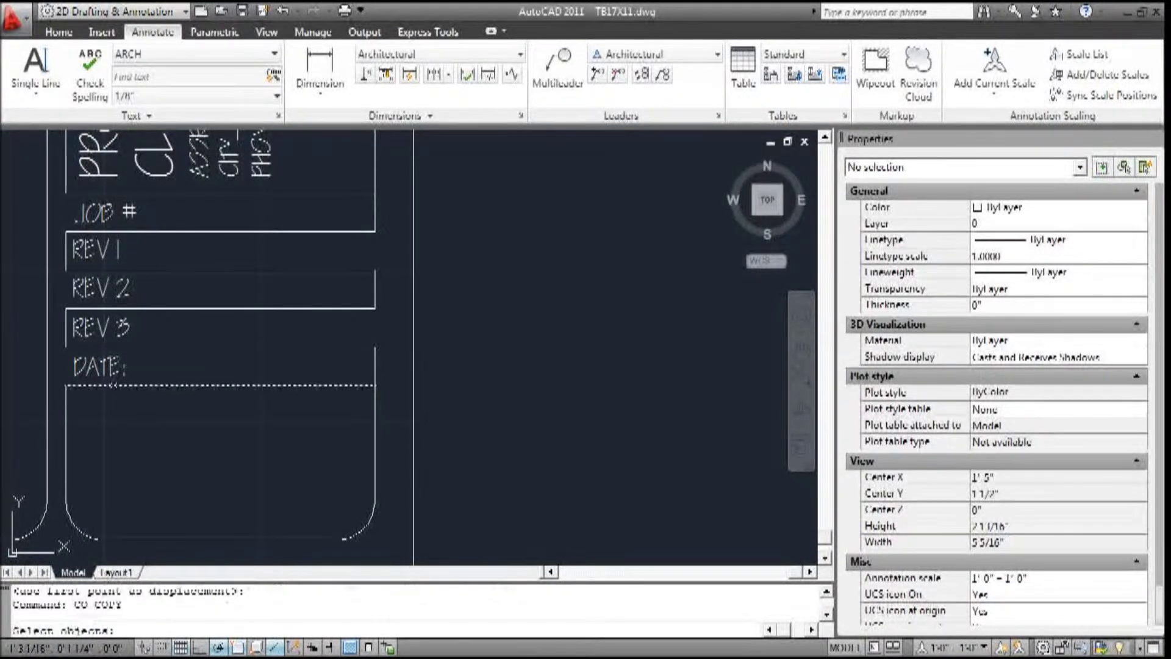
{"action": "left_click", "coordinate": [102, 366]}
{"action": "key", "text": "Return"}
{"action": "left_click", "coordinate": [105, 366]}
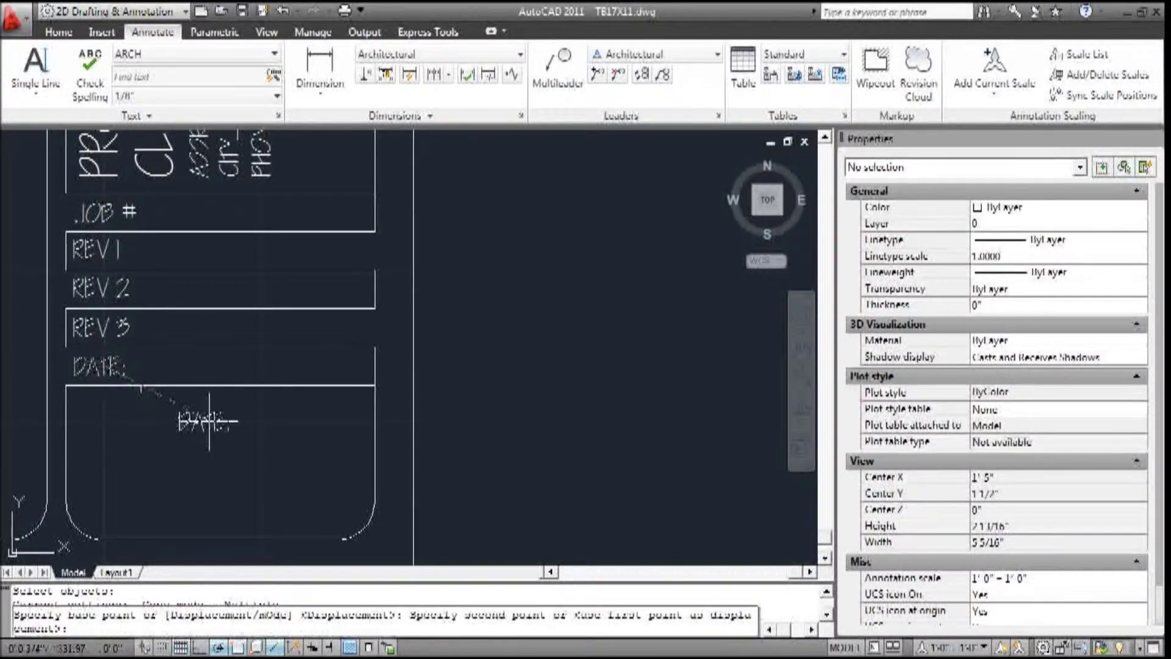
{"action": "left_click", "coordinate": [215, 402]}
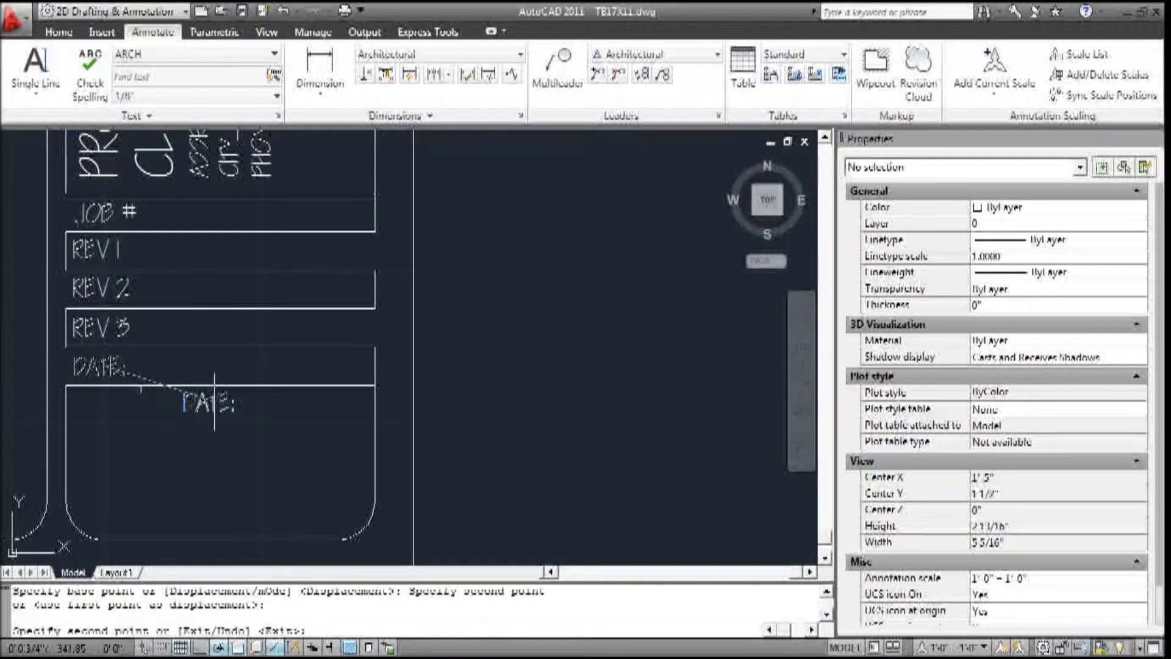
{"action": "left_click", "coordinate": [217, 523]}
{"action": "key", "text": "Return"}
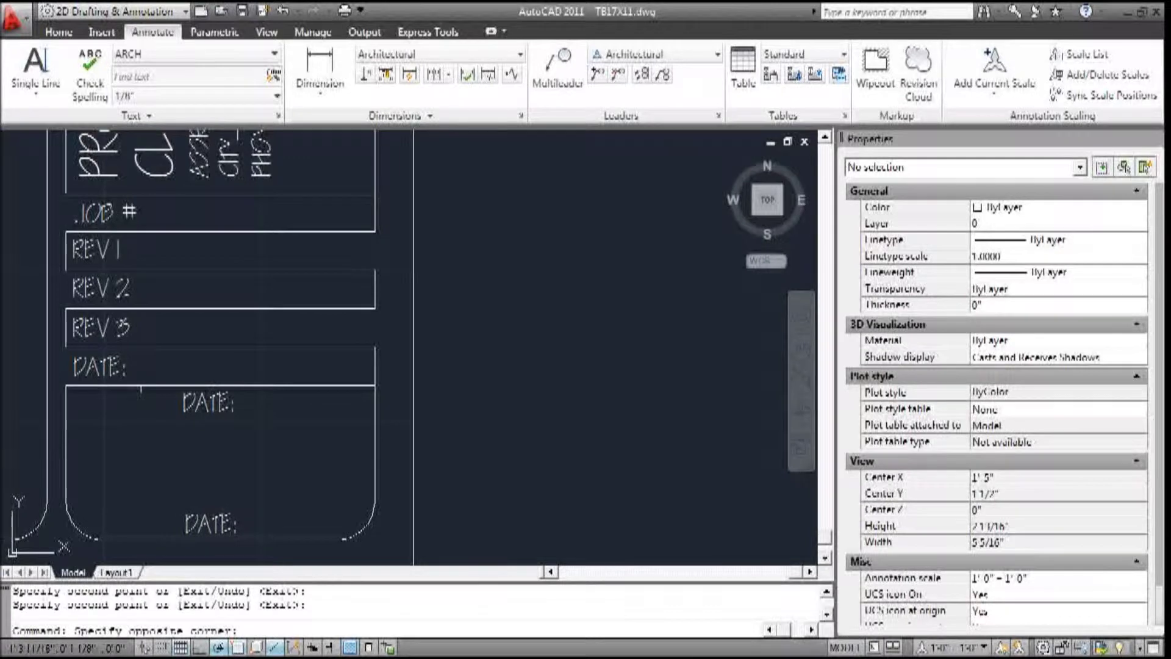
Retype the upper DATE: copy as SHEET and the bottom copy as OF
{"action": "left_click", "coordinate": [211, 404]}
{"action": "double_click", "coordinate": [197, 404]}
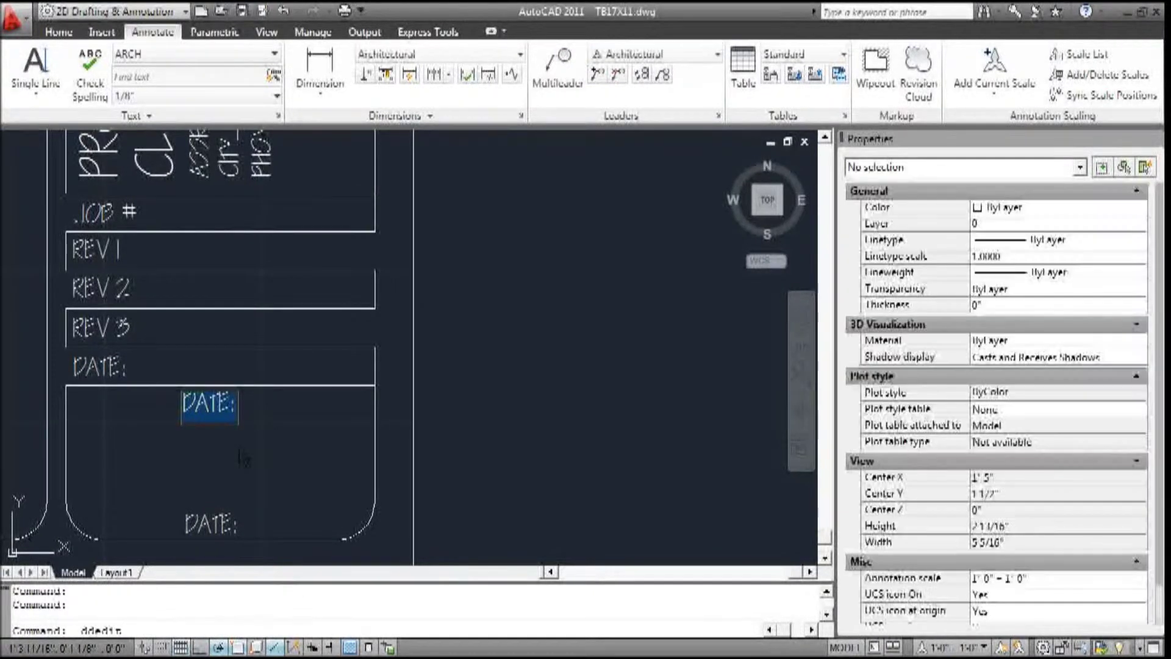
{"action": "type", "text": "SHEET"}
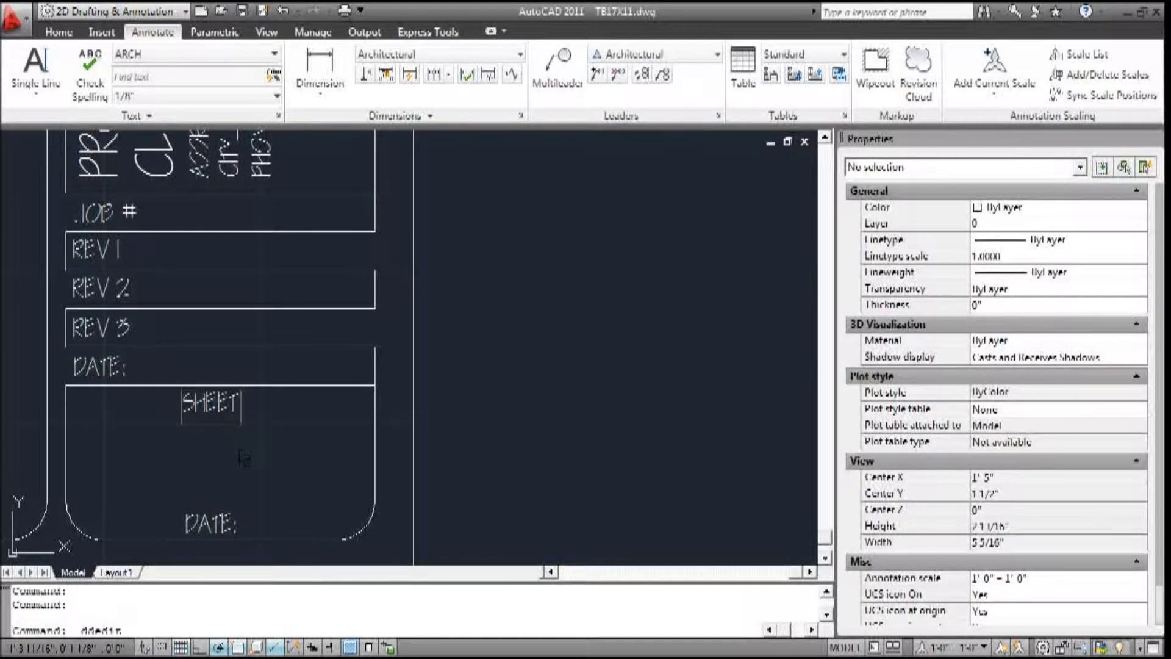
{"action": "key", "text": "Return"}
{"action": "left_click", "coordinate": [212, 524]}
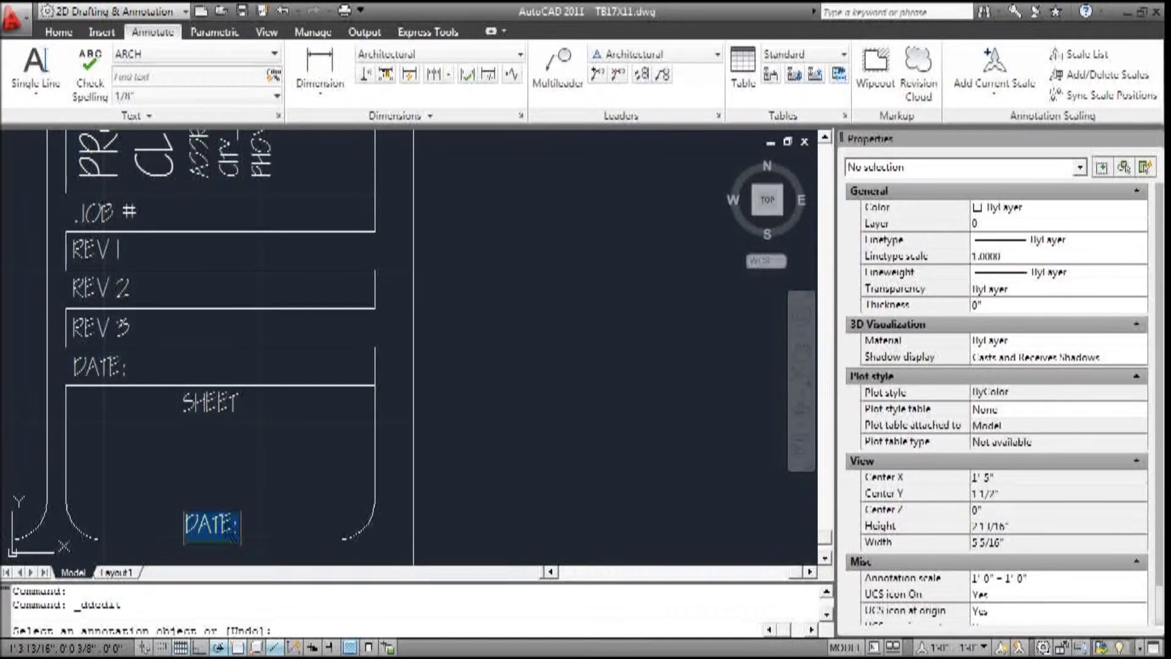
{"action": "type", "text": "9"}
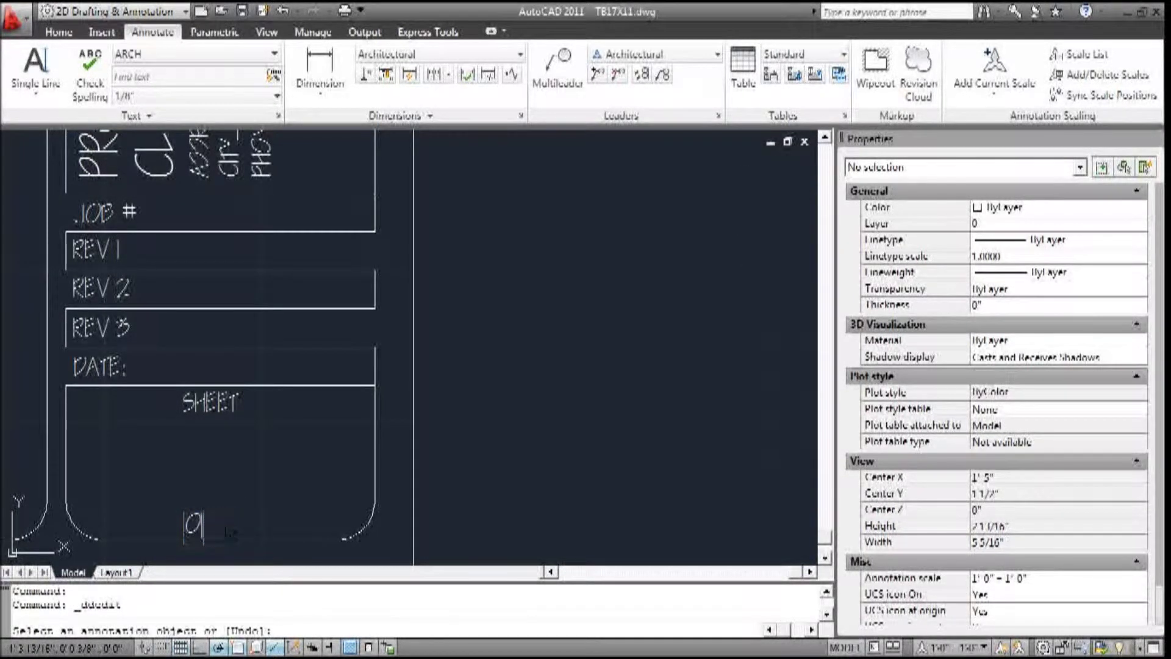
{"action": "key", "text": "Return"}
{"action": "key", "text": "Escape"}
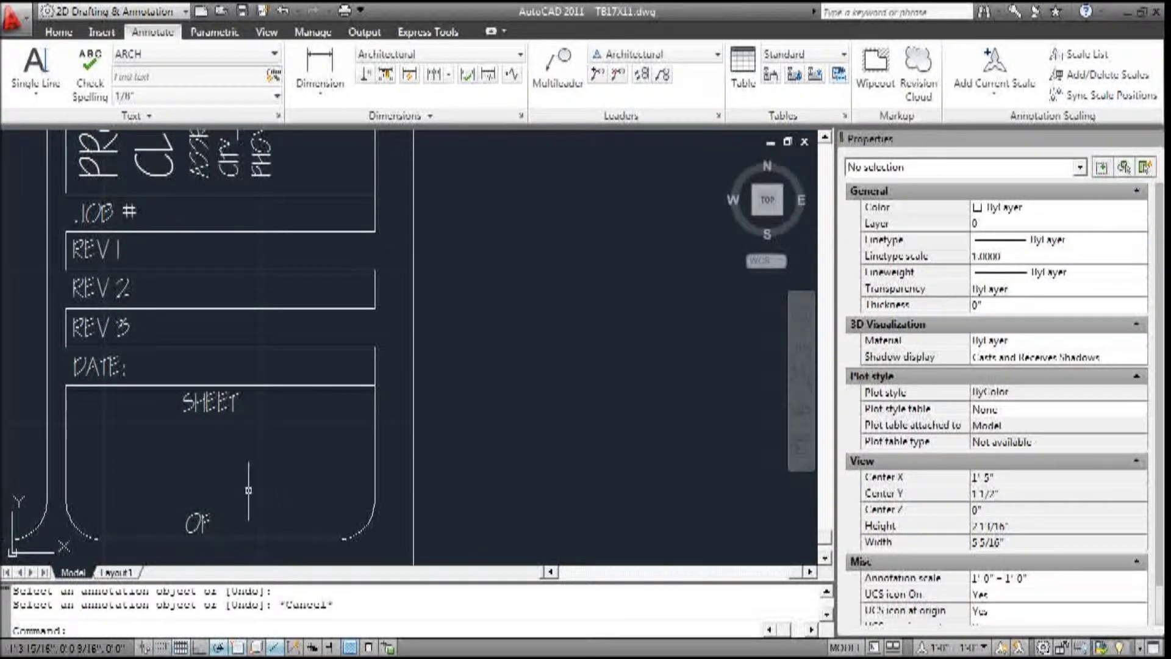
Move the OF text slightly to the right
{"action": "type", "text": "m"}
{"action": "key", "text": "Return"}
{"action": "left_click", "coordinate": [198, 522]}
{"action": "key", "text": "Return"}
{"action": "left_click", "coordinate": [229, 483]}
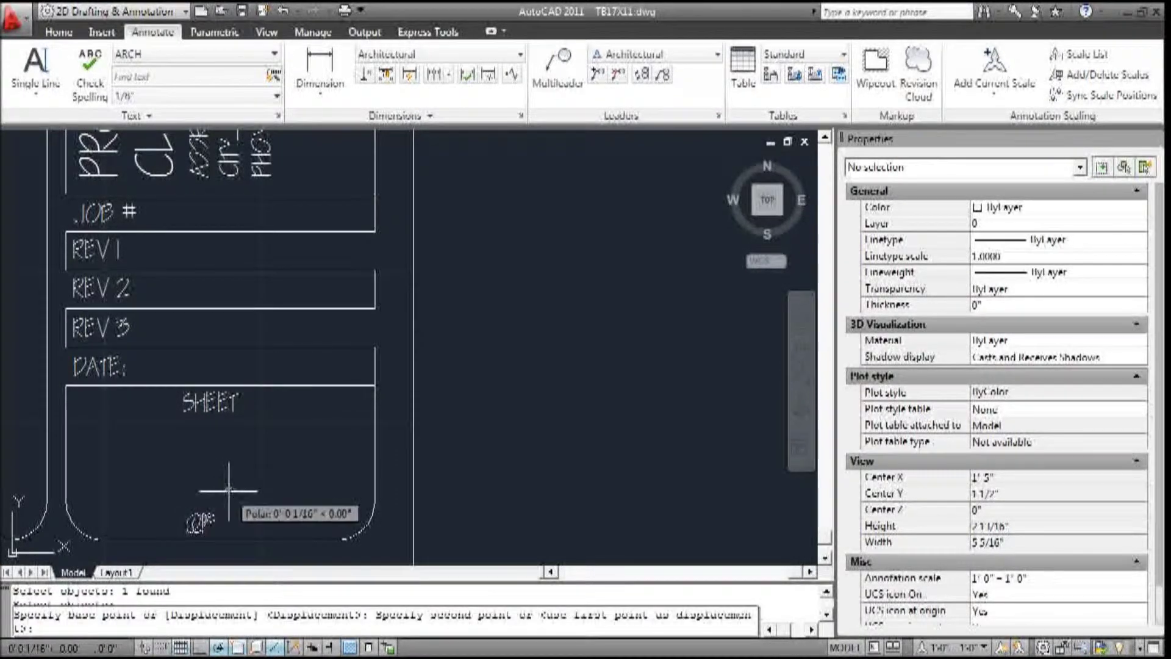
{"action": "left_click", "coordinate": [239, 485]}
{"action": "scroll", "coordinate": [266, 474], "scroll_direction": "down", "scroll_amount": 2}
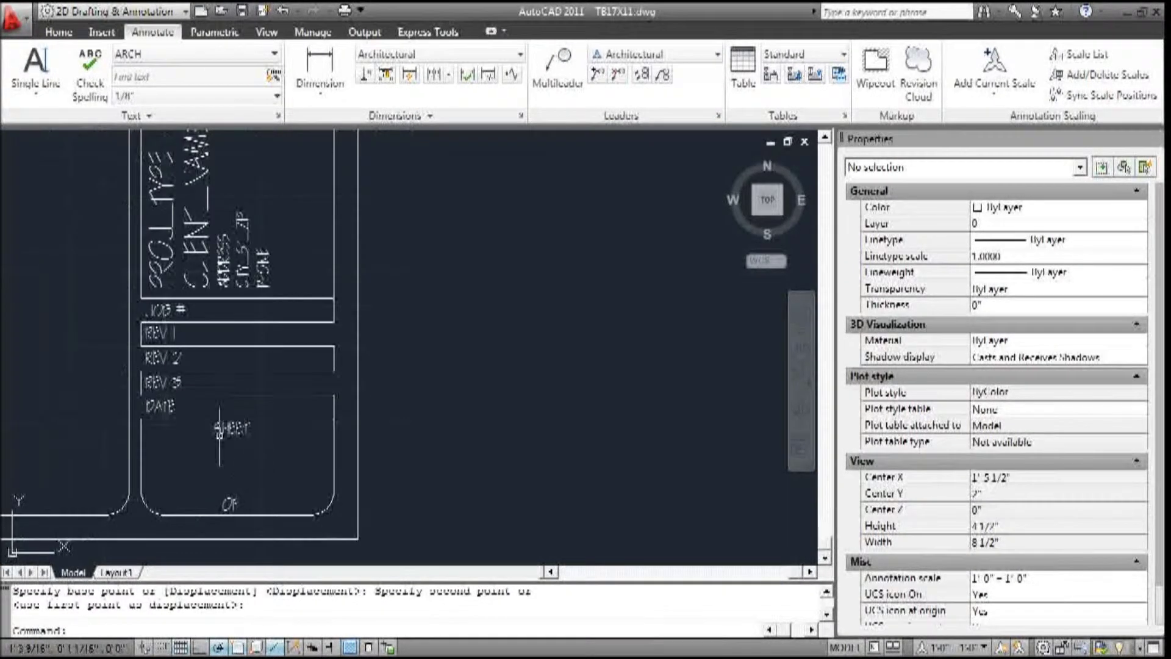
{"action": "scroll", "coordinate": [257, 329], "scroll_direction": "up", "scroll_amount": 1}
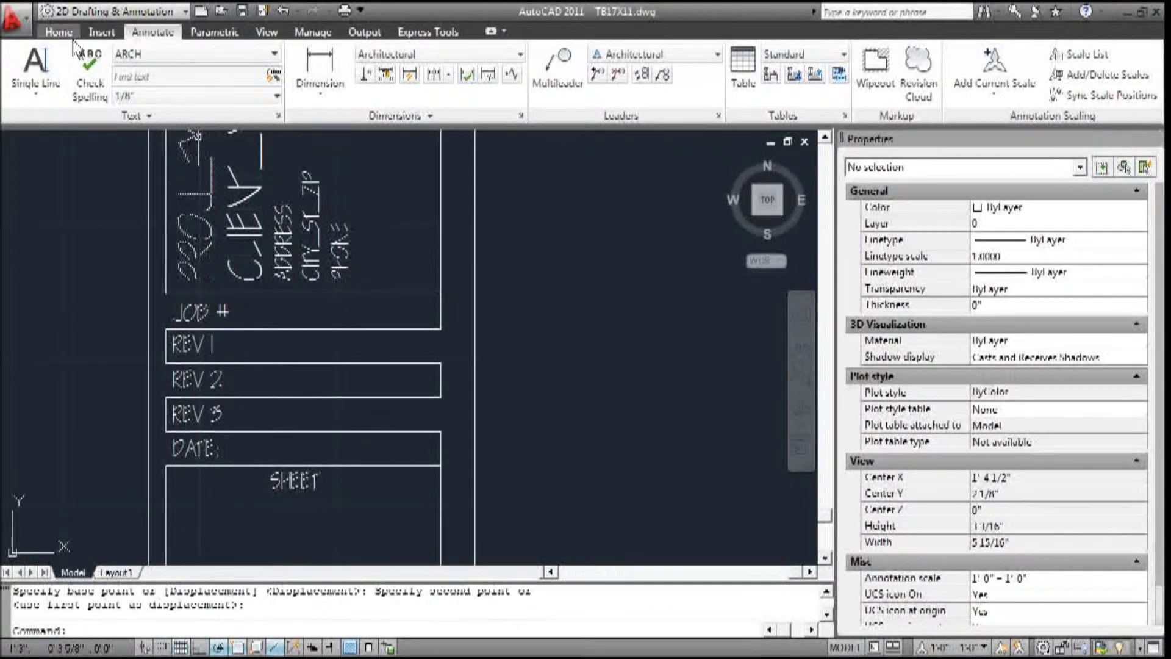
Define a JOB_# attribute prompting ENTER JOB NUMBER with default value 00100
{"action": "left_click", "coordinate": [101, 32]}
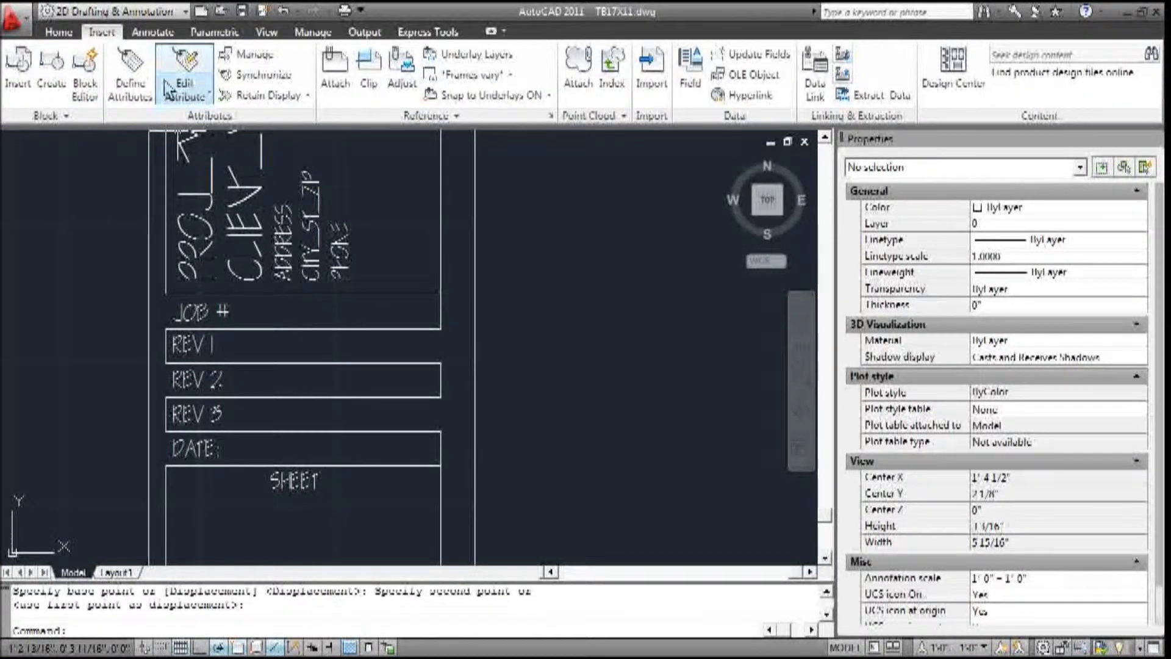
{"action": "left_click", "coordinate": [130, 67]}
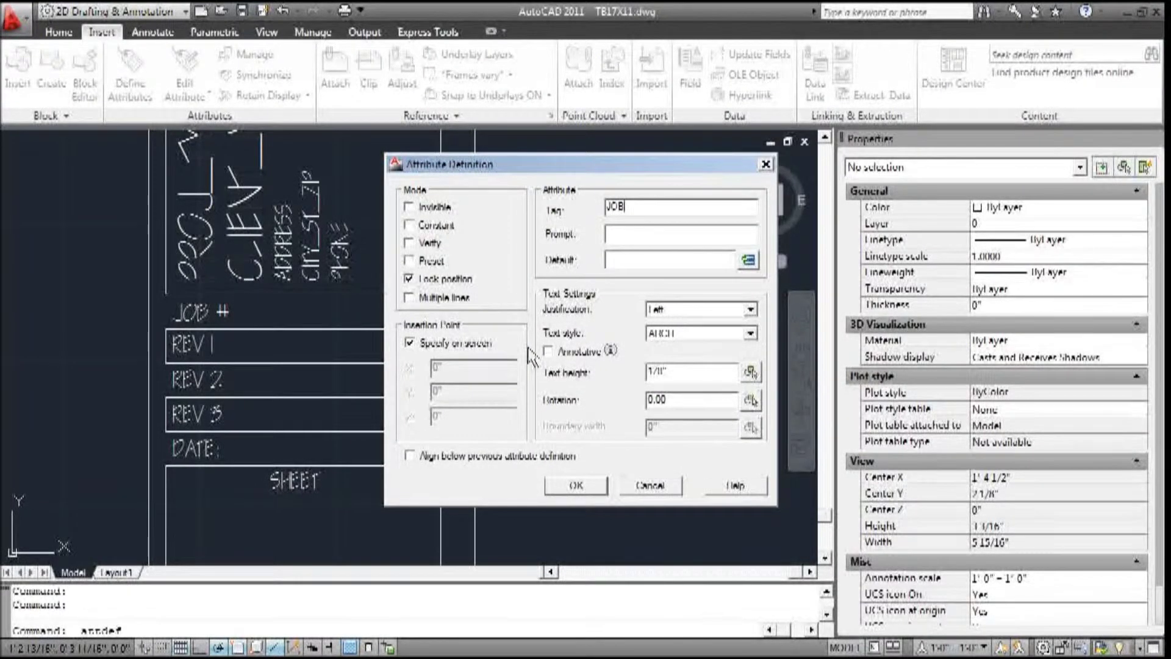
{"action": "type", "text": "JOB_#"}
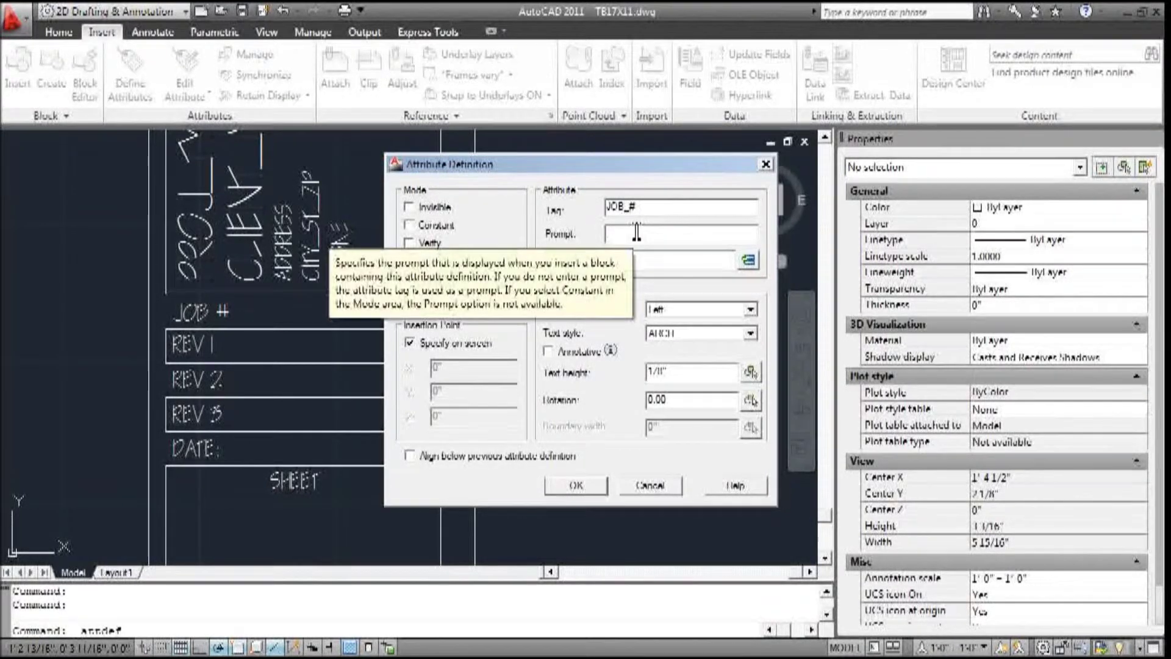
{"action": "type", "text": "ENTER"}
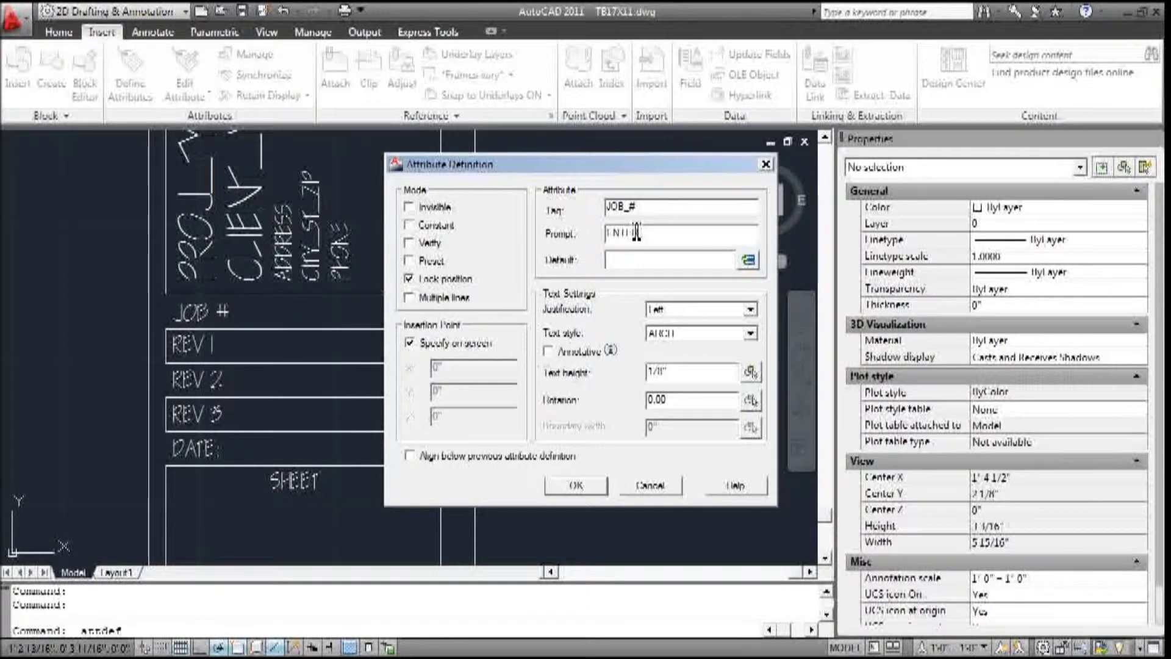
{"action": "type", "text": " JOB NUMBER"}
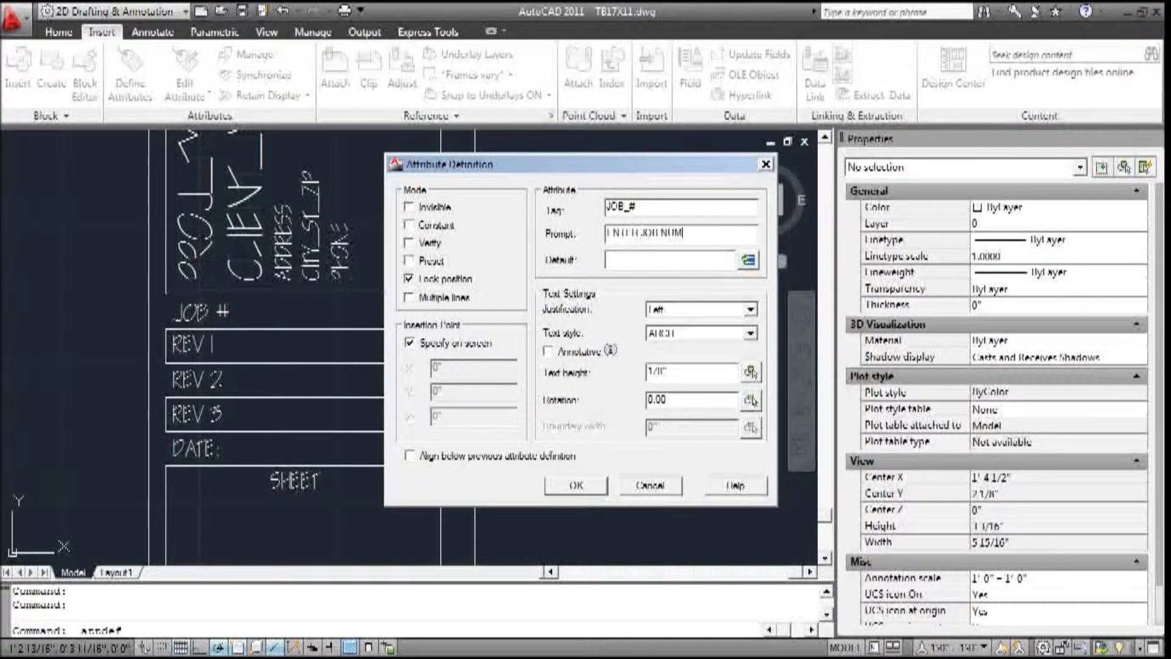
{"action": "left_click", "coordinate": [633, 259]}
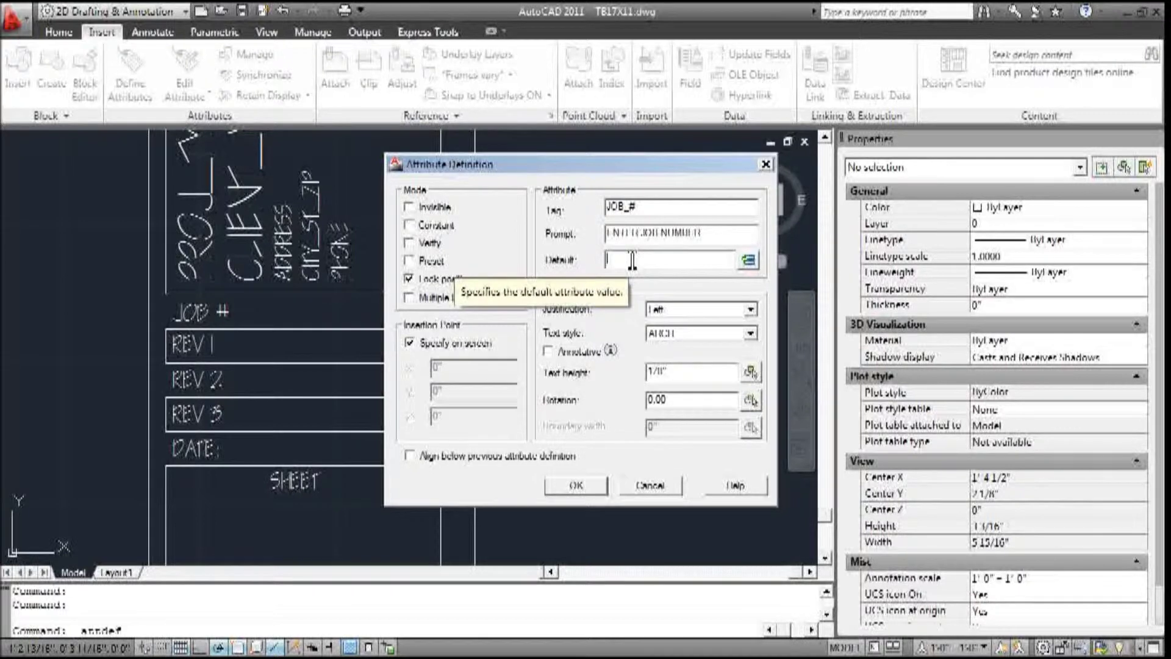
{"action": "type", "text": "001"}
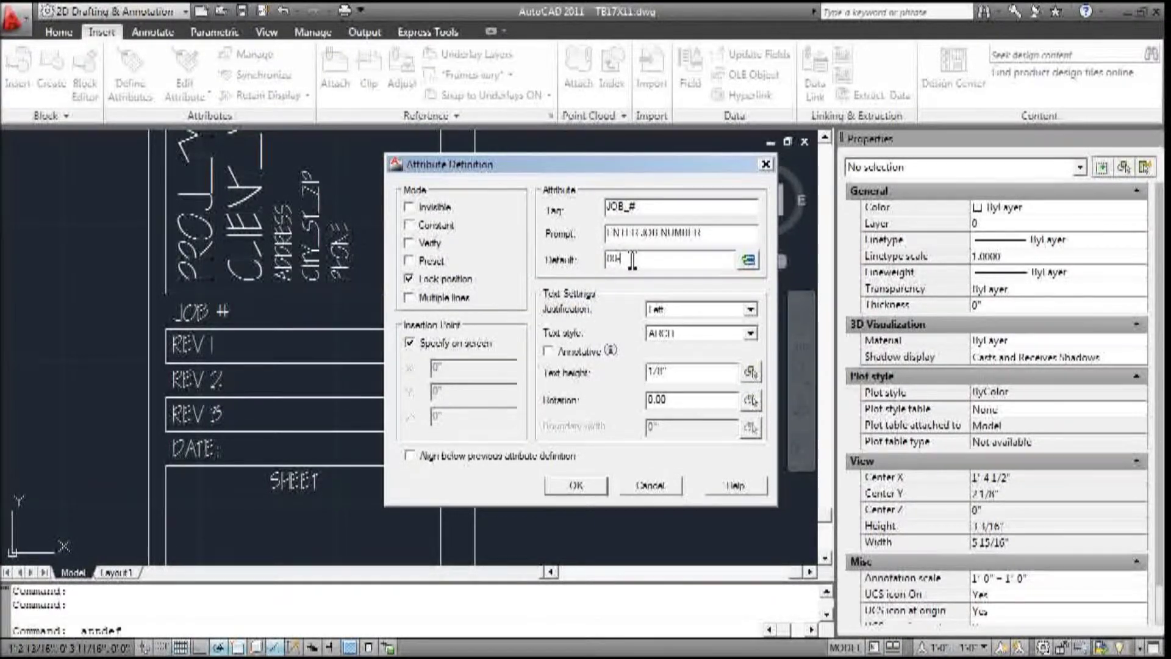
{"action": "type", "text": "00"}
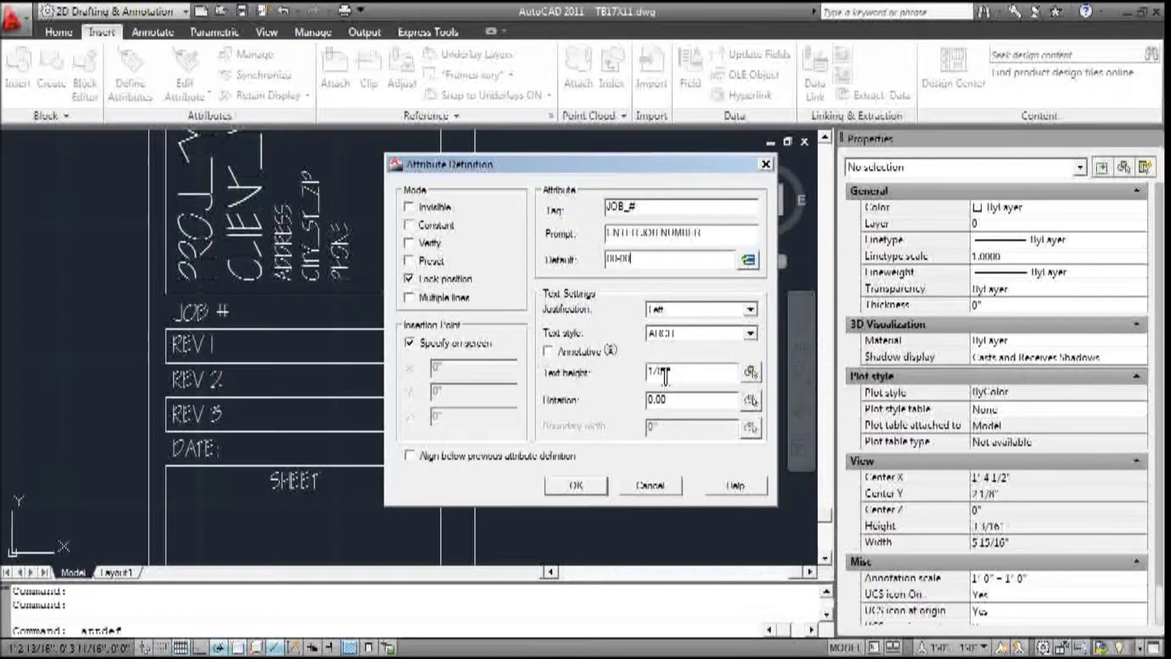
{"action": "left_click", "coordinate": [591, 483]}
Place the JOB_# attribute beside the JOB # label
{"action": "scroll", "coordinate": [242, 325], "scroll_direction": "up", "scroll_amount": 8}
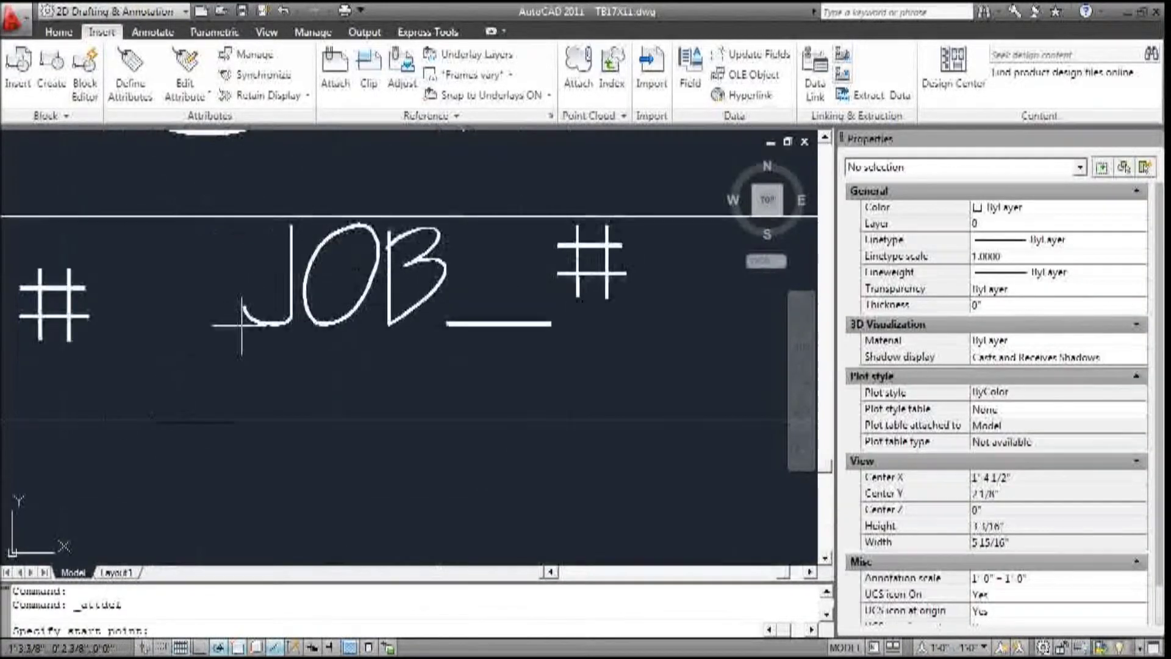
{"action": "left_click", "coordinate": [236, 364]}
{"action": "scroll", "coordinate": [415, 300], "scroll_direction": "down", "scroll_amount": 2}
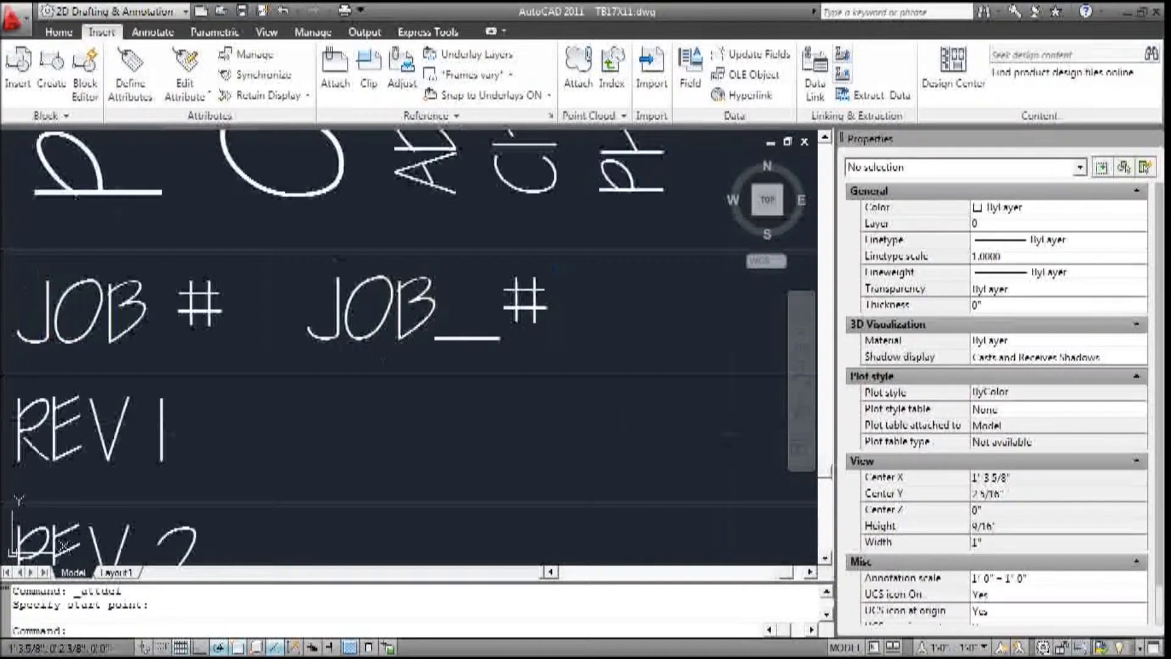
{"action": "scroll", "coordinate": [445, 298], "scroll_direction": "down", "scroll_amount": 3}
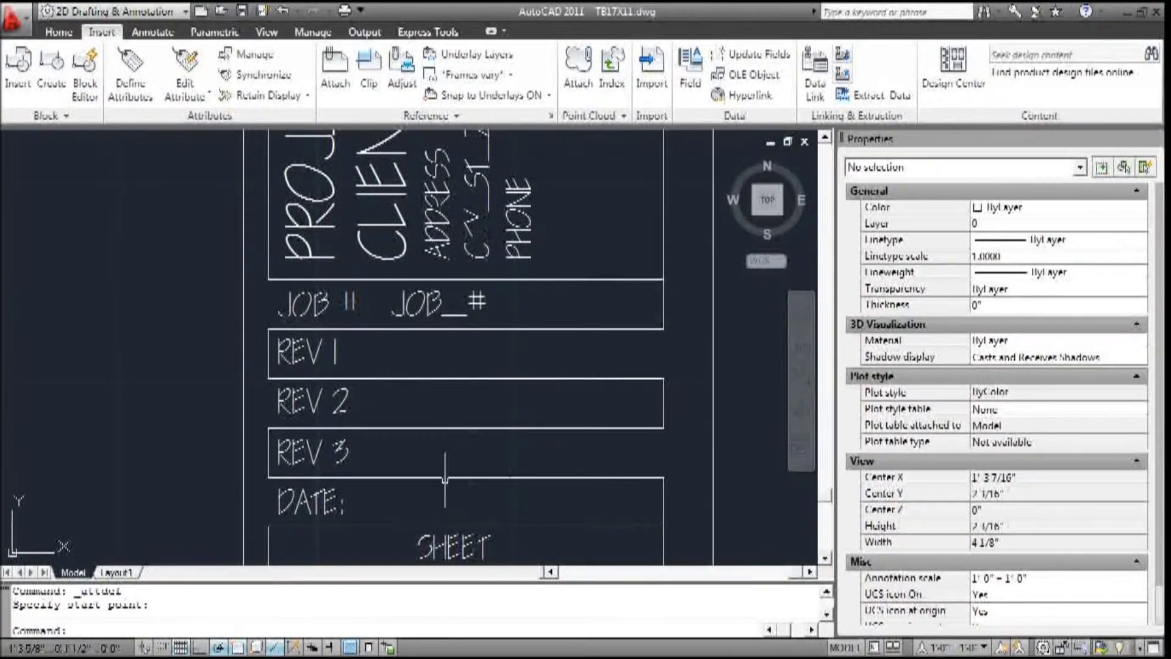
Copy the JOB_# attribute into the REV rows and the DATE row
{"action": "type", "text": "co"}
{"action": "key", "text": "Return"}
{"action": "left_click", "coordinate": [415, 303]}
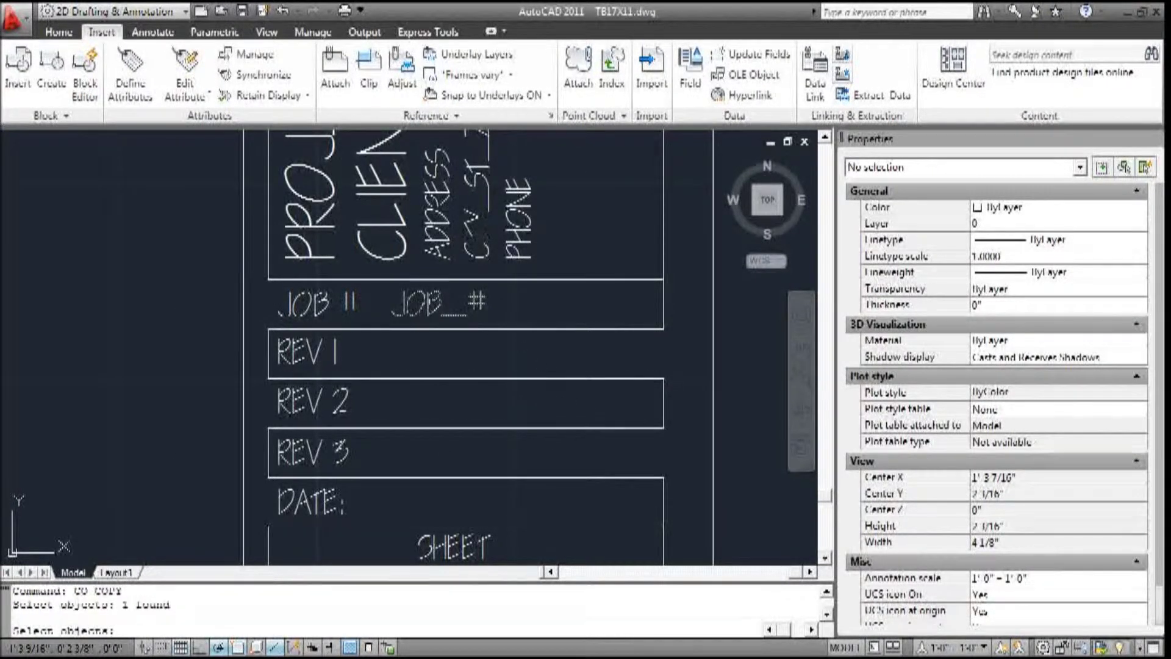
{"action": "key", "text": "Return"}
{"action": "left_click", "coordinate": [156, 302]}
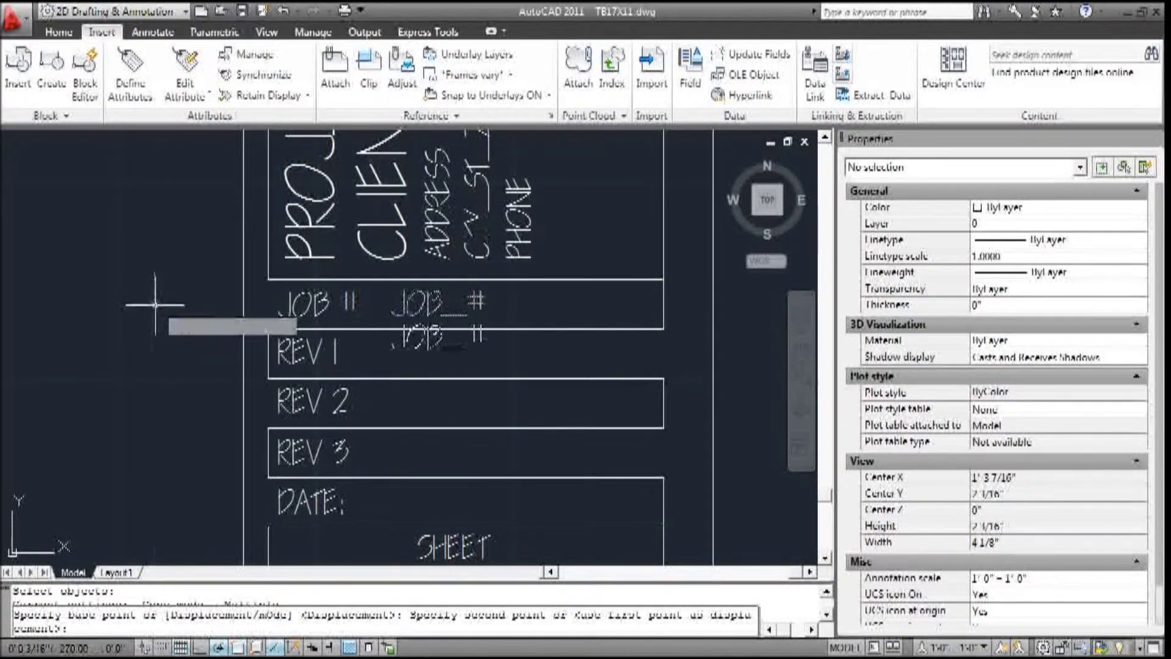
{"action": "left_click", "coordinate": [154, 365]}
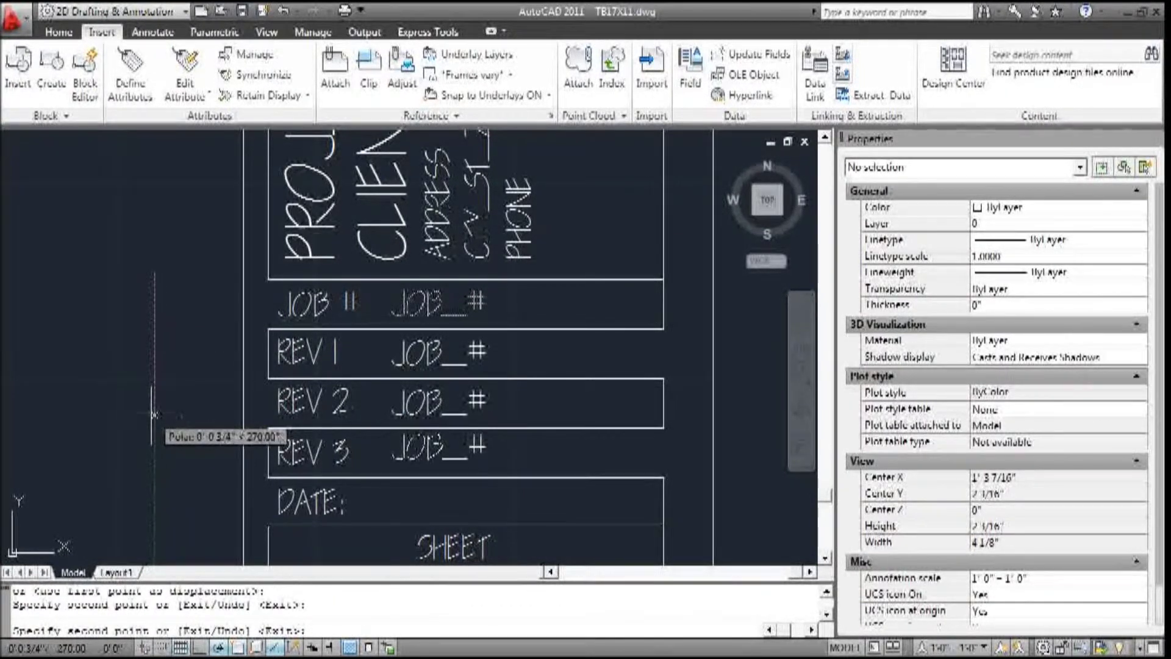
{"action": "left_click", "coordinate": [153, 415]}
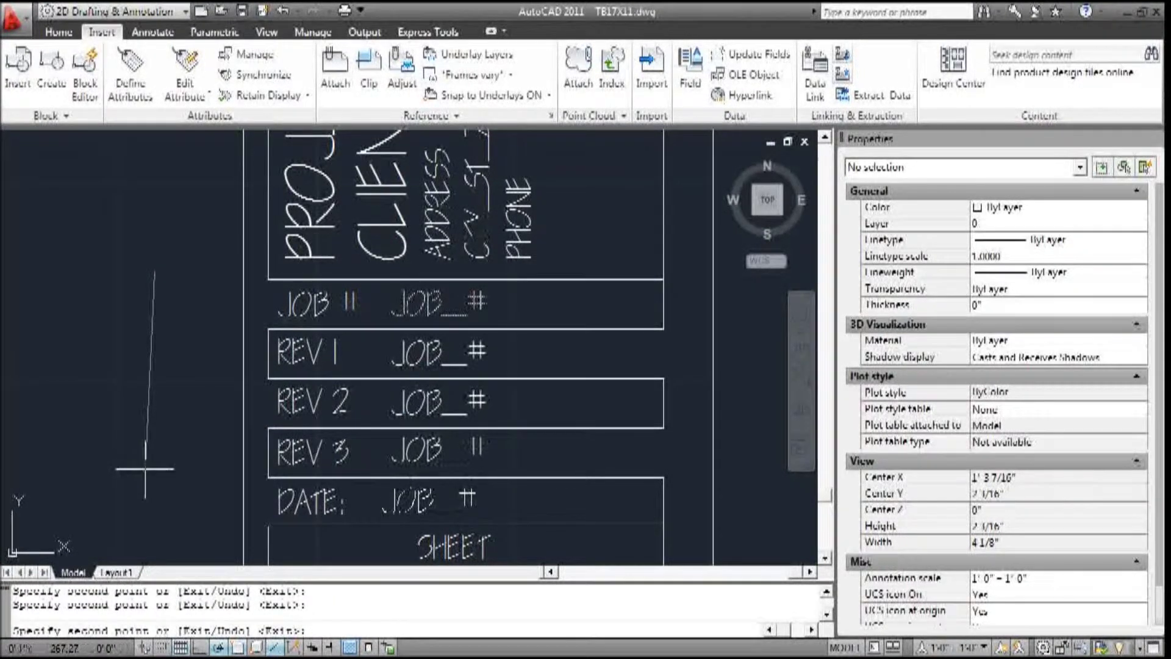
{"action": "left_click", "coordinate": [153, 468]}
{"action": "key", "text": "Return"}
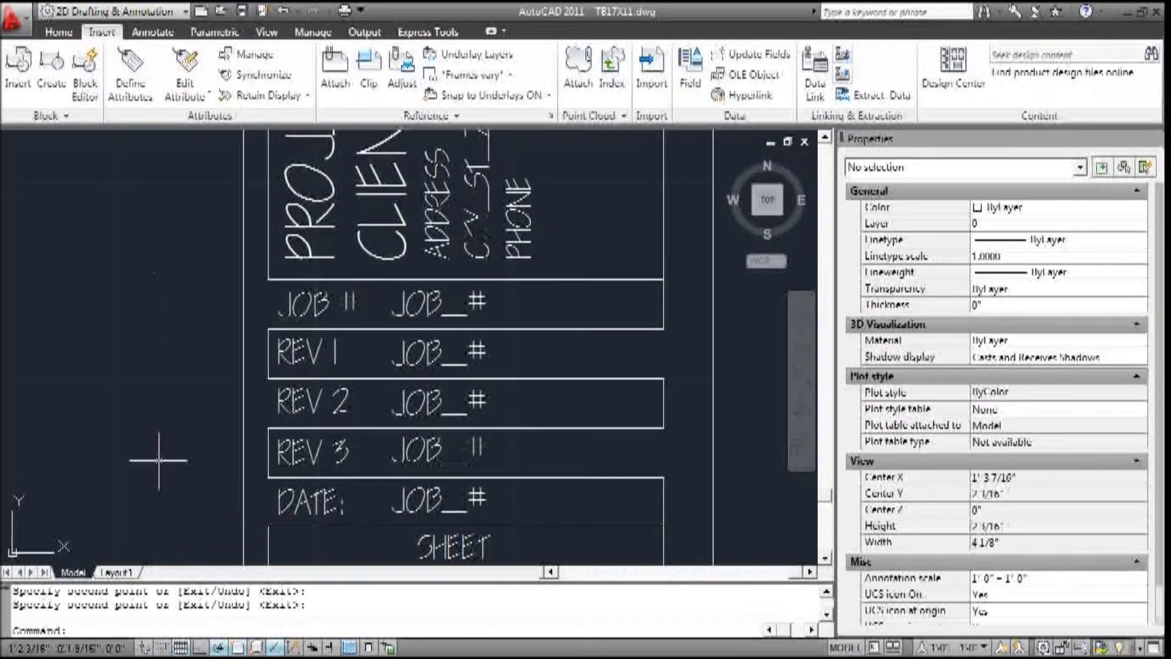
{"action": "double_click", "coordinate": [416, 360]}
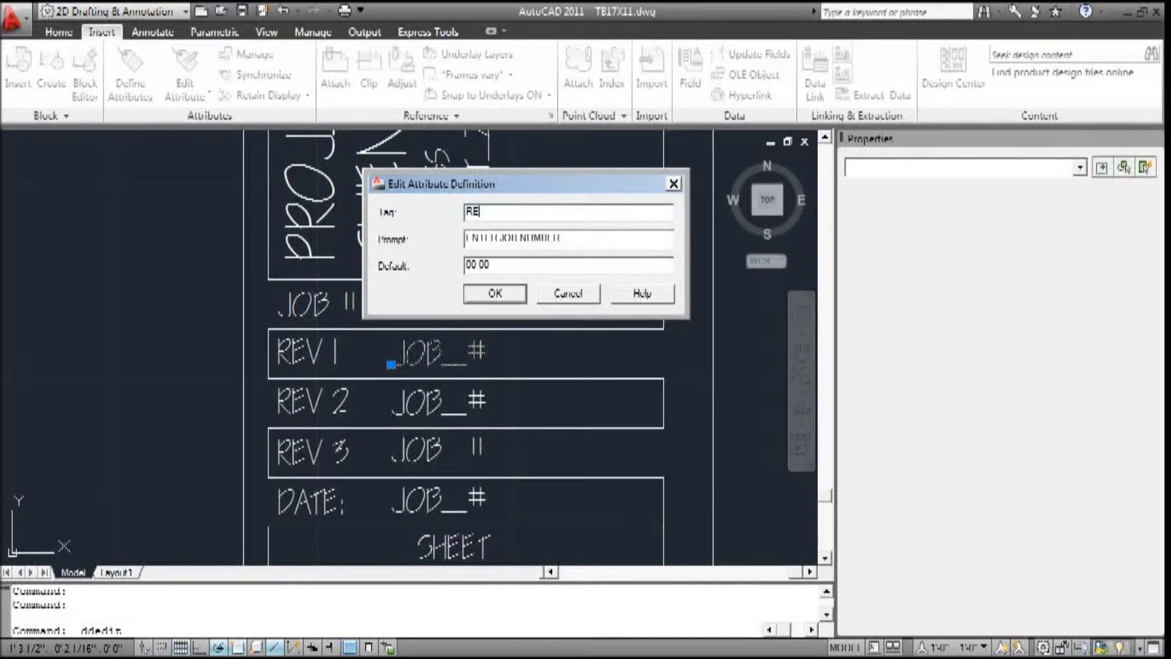
Retag the REV 1 row's attribute as REV_1, prompting ENTER REV 1 DATE, default DD MM YY
{"action": "type", "text": "V"}
{"action": "key", "text": "BackSpace"}
{"action": "type", "text": "_1"}
{"action": "left_click", "coordinate": [578, 237]}
{"action": "key", "text": "BackSpace"}
{"action": "key", "text": "BackSpace"}
{"action": "key", "text": "BackSpace"}
{"action": "key", "text": "BackSpace"}
{"action": "key", "text": "BackSpace"}
{"action": "key", "text": "BackSpace"}
{"action": "key", "text": "BackSpace"}
{"action": "key", "text": "BackSpace"}
{"action": "key", "text": "BackSpace"}
{"action": "key", "text": "BackSpace"}
{"action": "key", "text": "BackSpace"}
{"action": "key", "text": "BackSpace"}
{"action": "key", "text": "BackSpace"}
{"action": "key", "text": "BackSpace"}
{"action": "key", "text": "BackSpace"}
{"action": "key", "text": "BackSpace"}
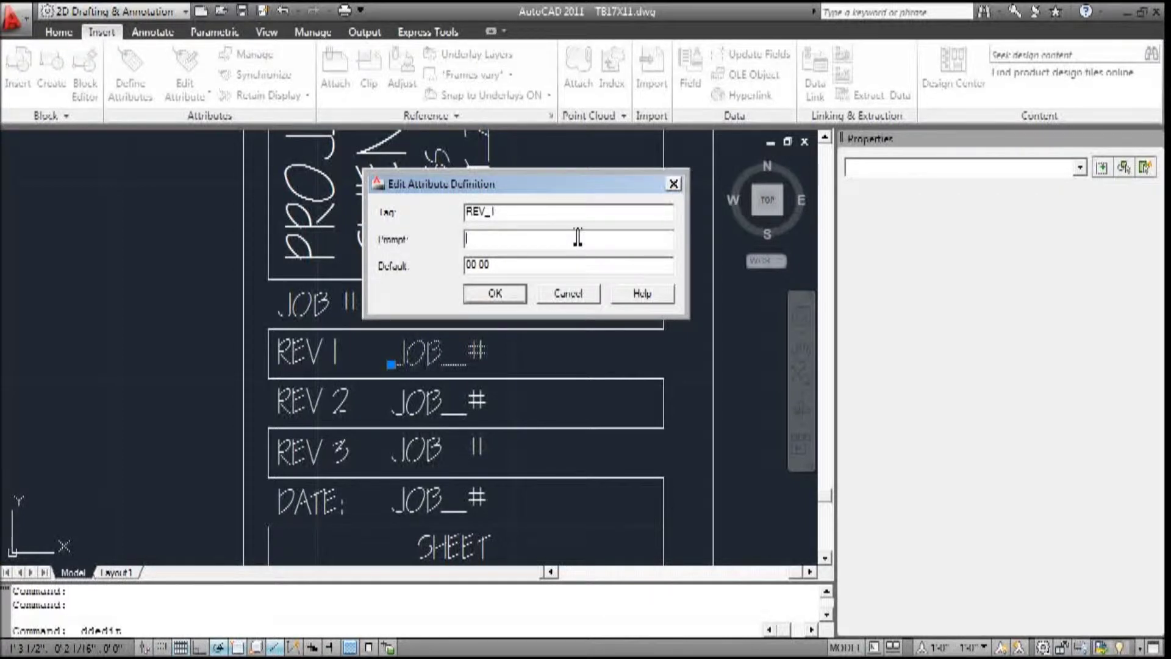
{"action": "type", "text": "REVEV 1 DATE"}
{"action": "key", "text": "Home"}
{"action": "type", "text": "ENTER"}
{"action": "left_click_drag", "start_coordinate": [516, 266], "coordinate": [410, 284]}
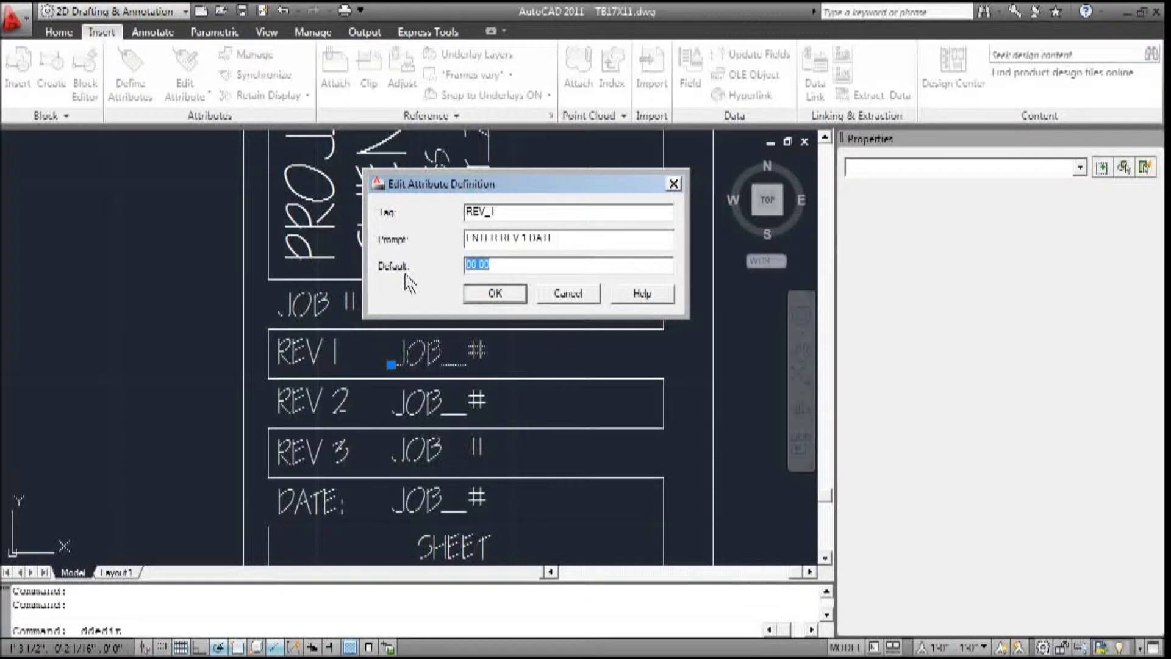
{"action": "type", "text": "00"}
{"action": "type", "text": " 00"}
{"action": "type", "text": "DD MM YY"}
{"action": "left_click", "coordinate": [491, 294]}
Retag the DATE row's attribute as DATE with prompt ENTER DATE and default 00 00 00
{"action": "key", "text": "Escape"}
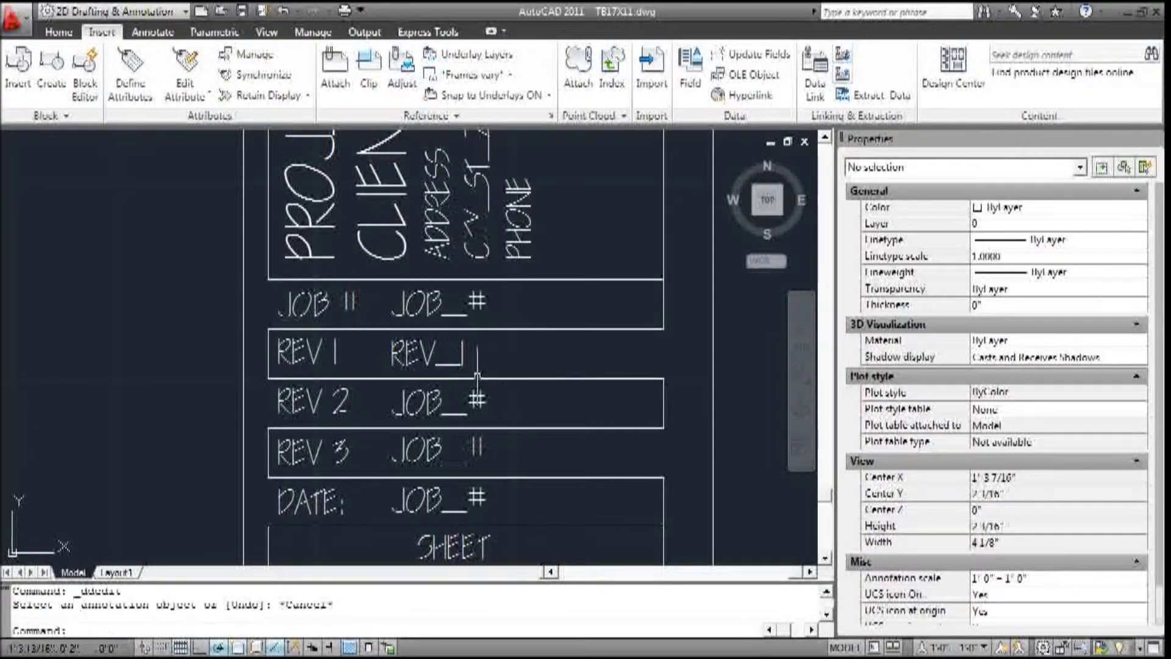
{"action": "scroll", "coordinate": [447, 394], "scroll_direction": "down", "scroll_amount": 2}
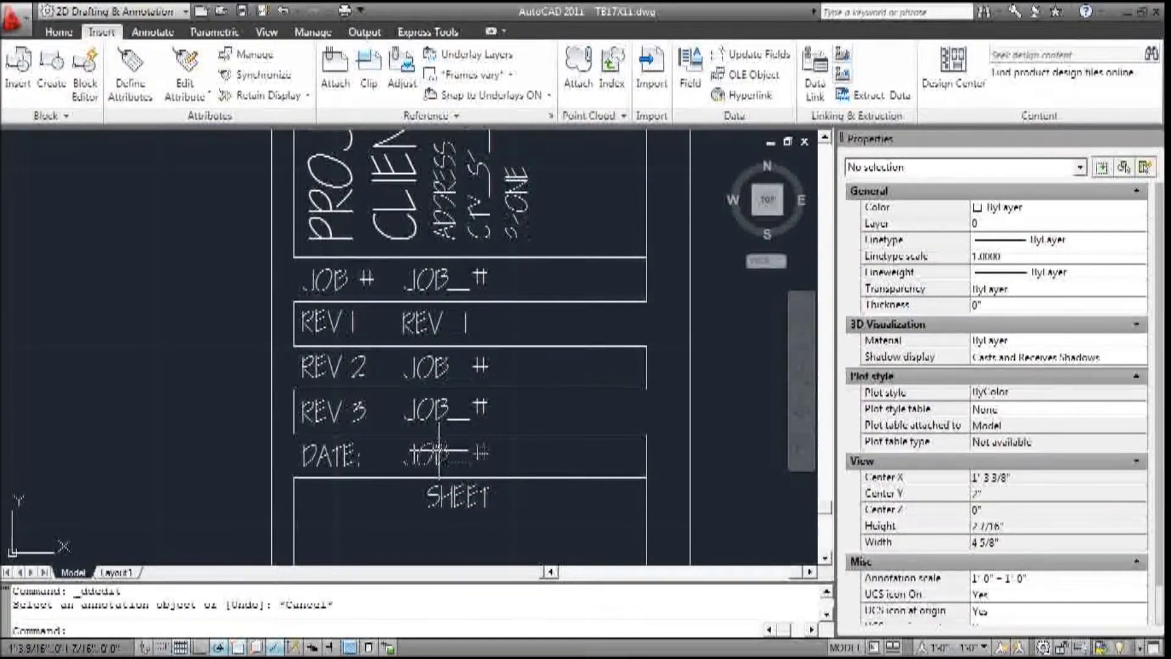
{"action": "type", "text": "ddedit"}
{"action": "left_click", "coordinate": [402, 464]}
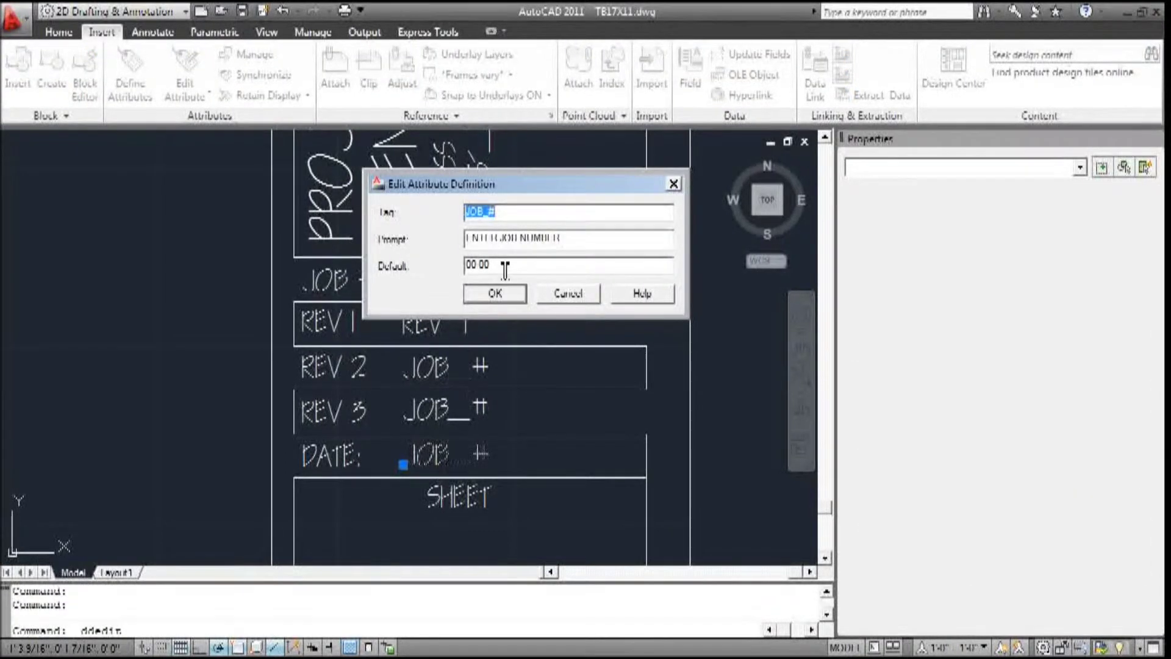
{"action": "type", "text": "DATE"}
{"action": "key", "text": "Tab"}
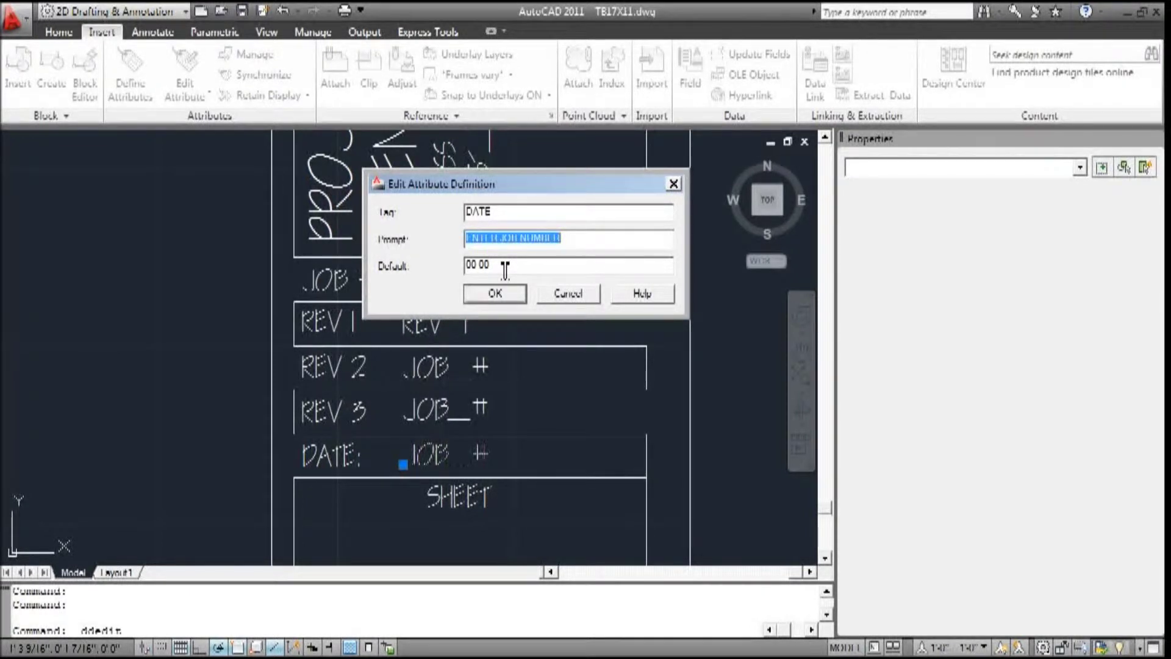
{"action": "type", "text": "ENTER"}
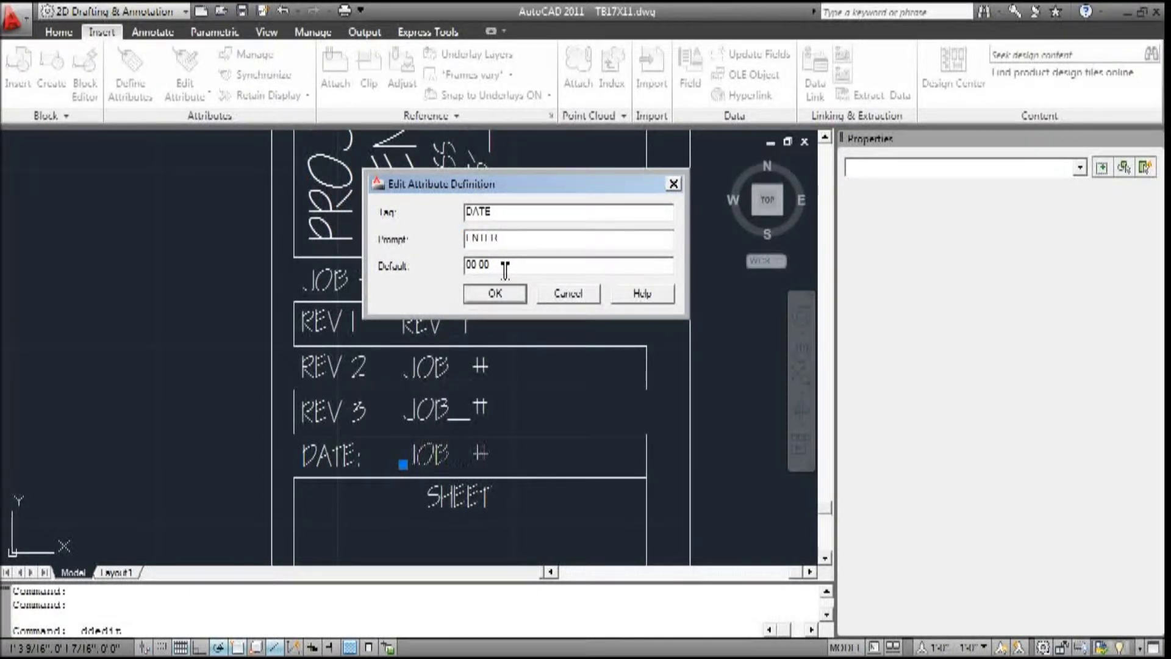
{"action": "type", "text": " DATE"}
{"action": "left_click_drag", "start_coordinate": [505, 270], "coordinate": [278, 285]}
{"action": "type", "text": "00"}
{"action": "left_click", "coordinate": [487, 293]}
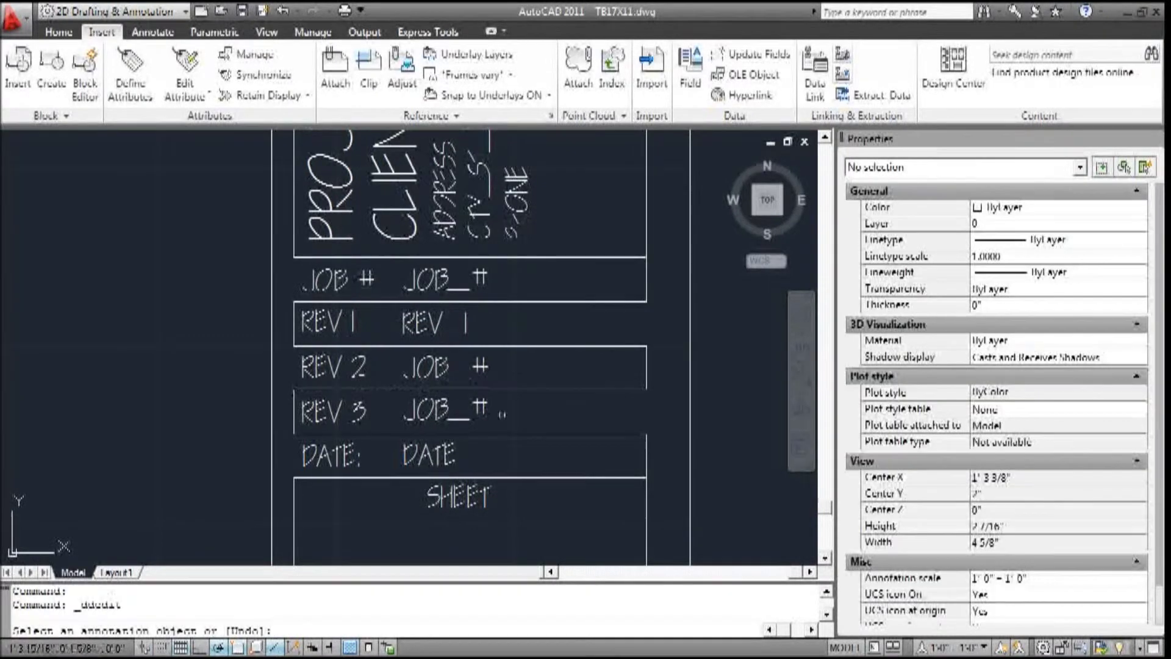
Erase the JOB # attributes in the REV 2 and REV 3 rows
{"action": "key", "text": "Escape"}
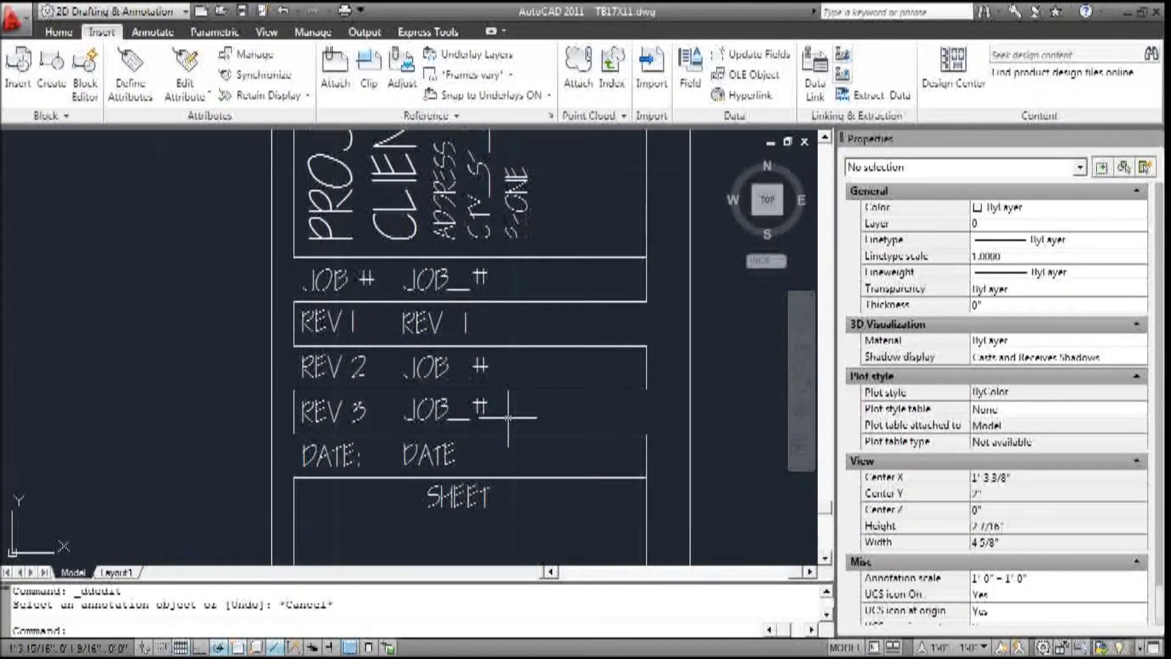
{"action": "type", "text": "e"}
{"action": "key", "text": "Return"}
{"action": "left_click", "coordinate": [481, 410]}
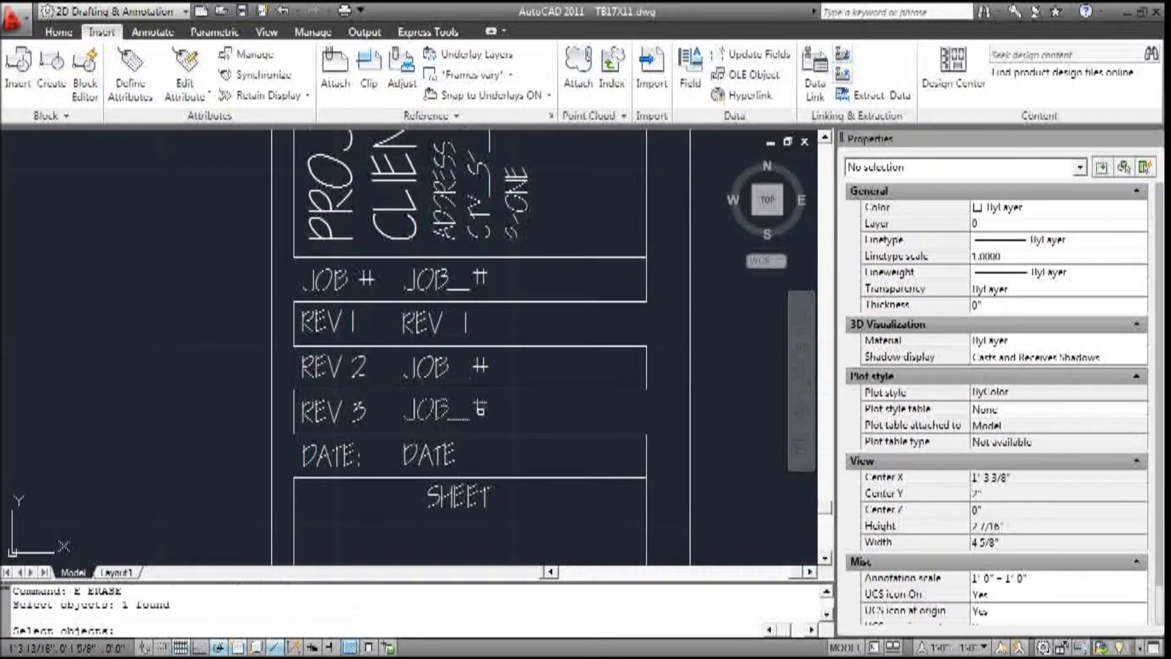
{"action": "left_click", "coordinate": [485, 369]}
{"action": "key", "text": "Return"}
Copy the REV 1 attribute into the REV 2 and REV 3 rows
{"action": "type", "text": "c"}
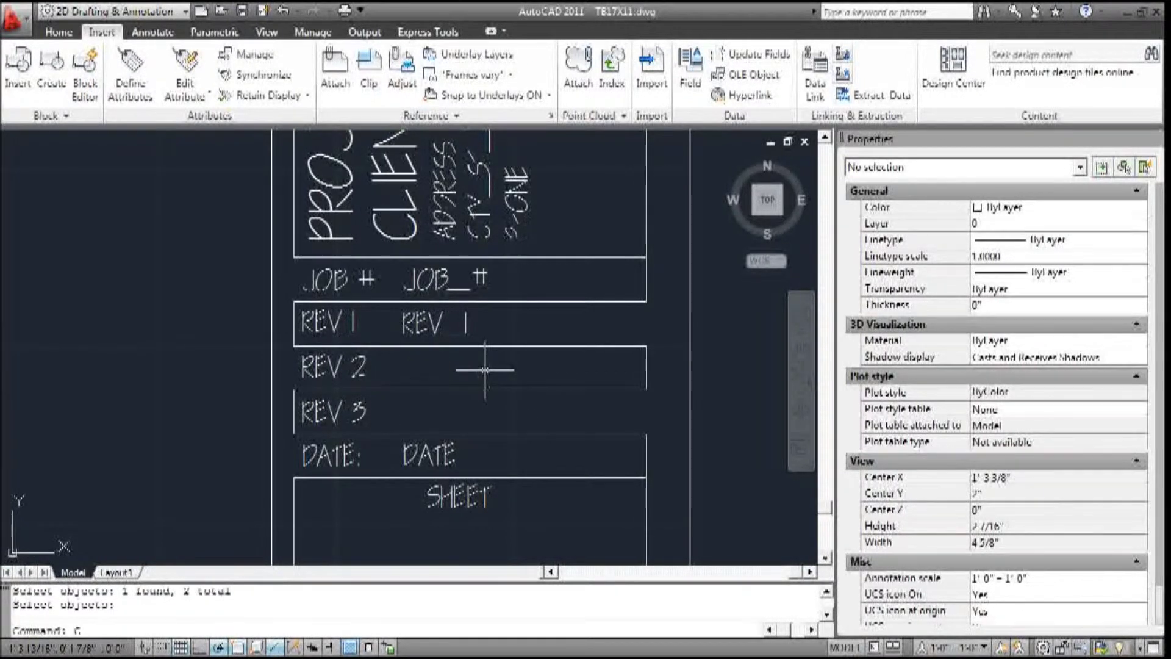
{"action": "type", "text": "o"}
{"action": "key", "text": "Return"}
{"action": "left_click", "coordinate": [467, 323]}
{"action": "key", "text": "Return"}
{"action": "left_click", "coordinate": [471, 324]}
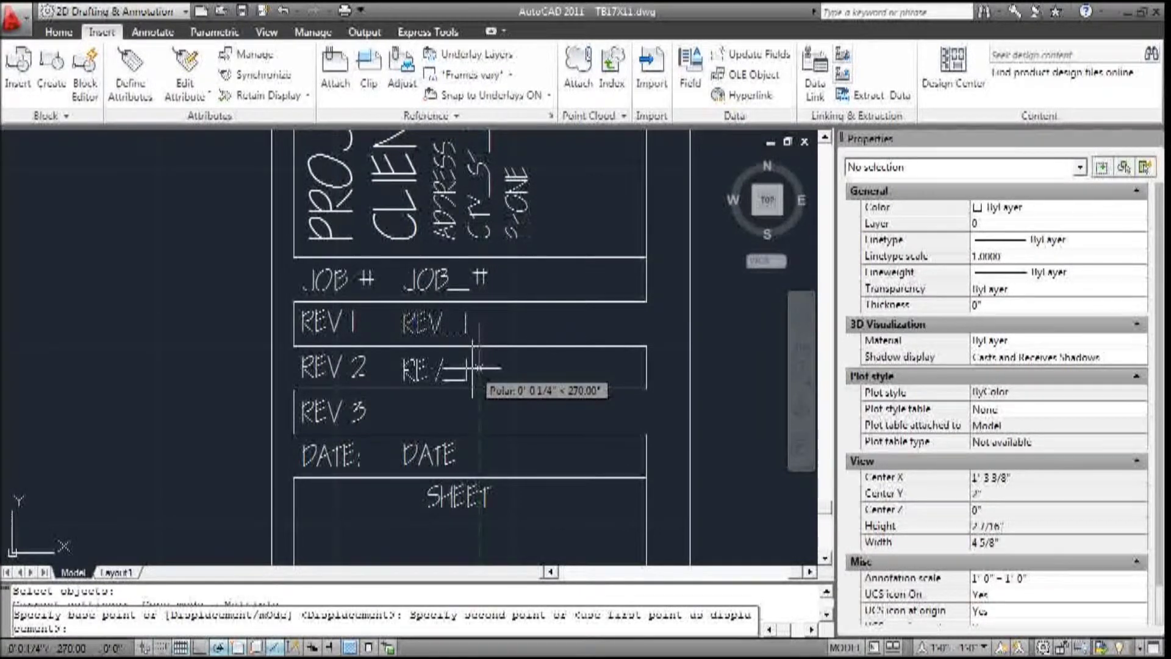
{"action": "left_click", "coordinate": [471, 367]}
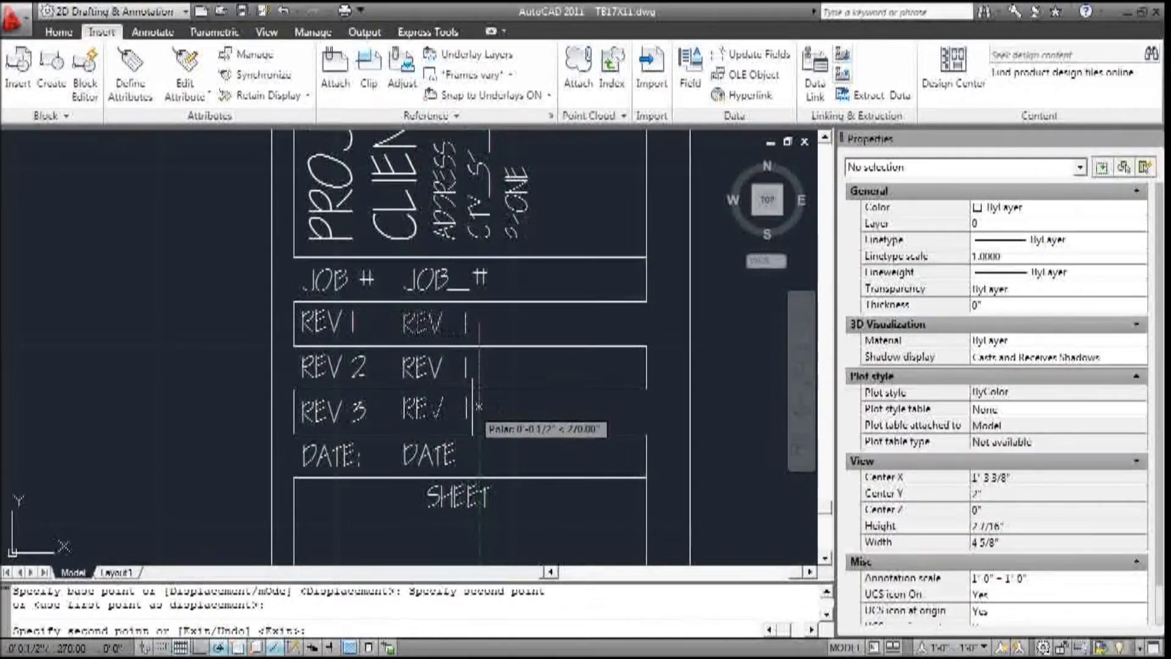
{"action": "left_click", "coordinate": [471, 412]}
{"action": "key", "text": "Return"}
Retag the REV 2 row's copy as REV_2, changing its prompt to match
{"action": "left_click", "coordinate": [464, 366]}
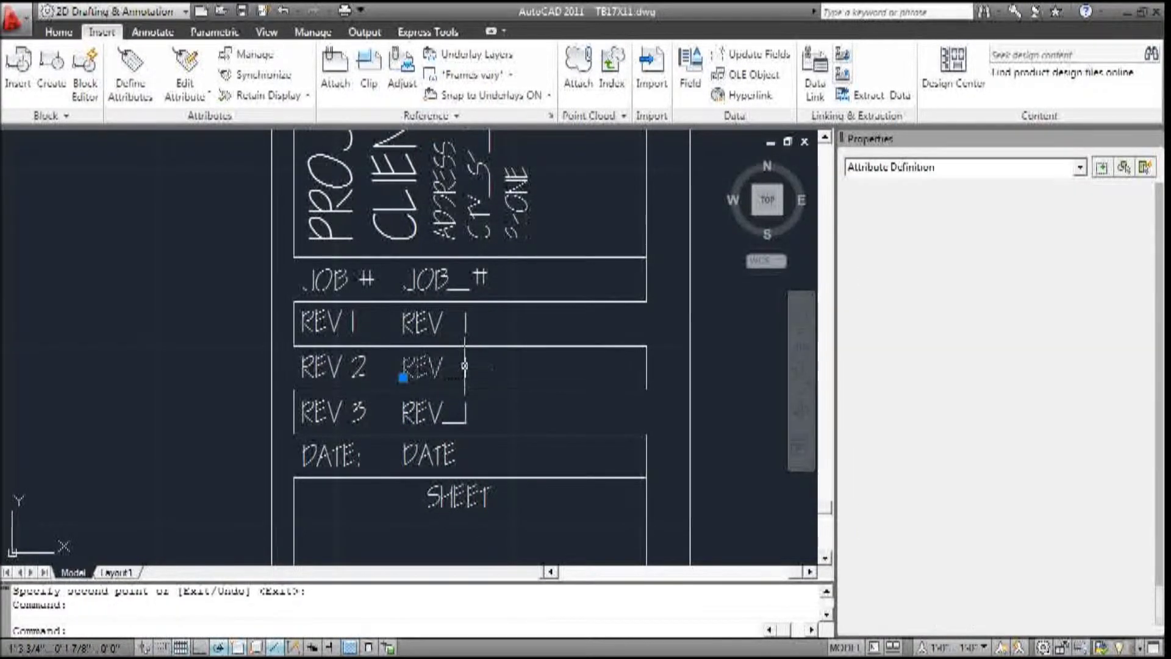
{"action": "double_click", "coordinate": [464, 365]}
{"action": "left_click", "coordinate": [518, 214]}
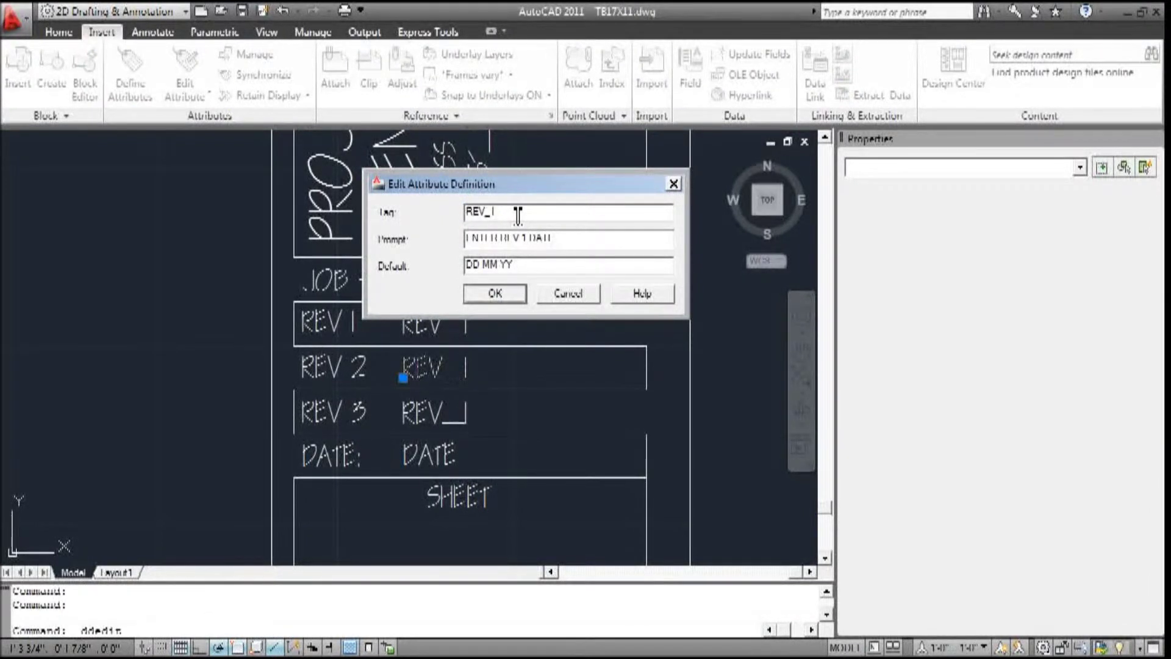
{"action": "key", "text": "BackSpace"}
{"action": "type", "text": "2"}
{"action": "key", "text": "BackSpace"}
{"action": "type", "text": "2"}
{"action": "left_click", "coordinate": [512, 293]}
Retag the REV 3 row's copy as REV_3
{"action": "left_click", "coordinate": [434, 323]}
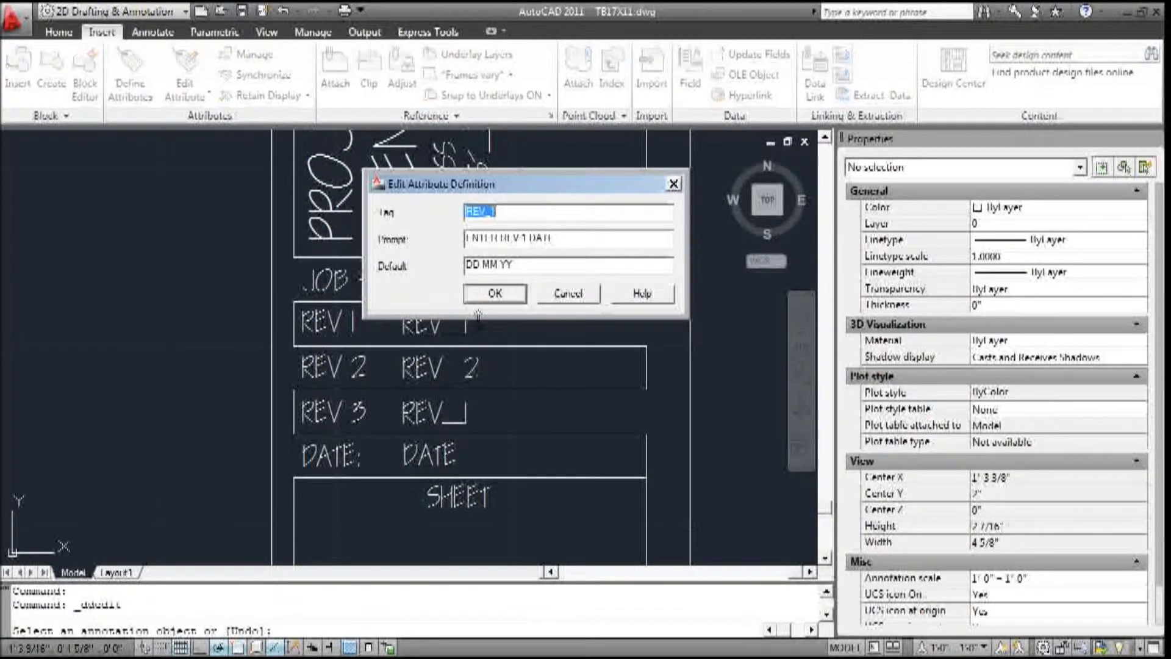
{"action": "left_click", "coordinate": [521, 212]}
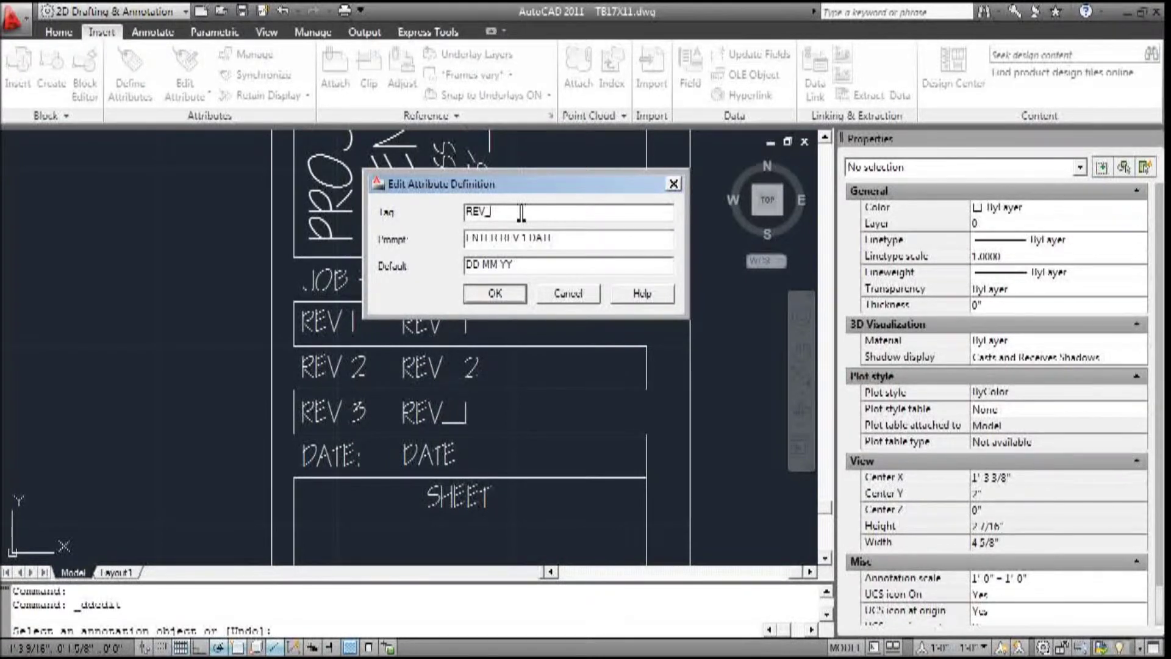
{"action": "type", "text": "3"}
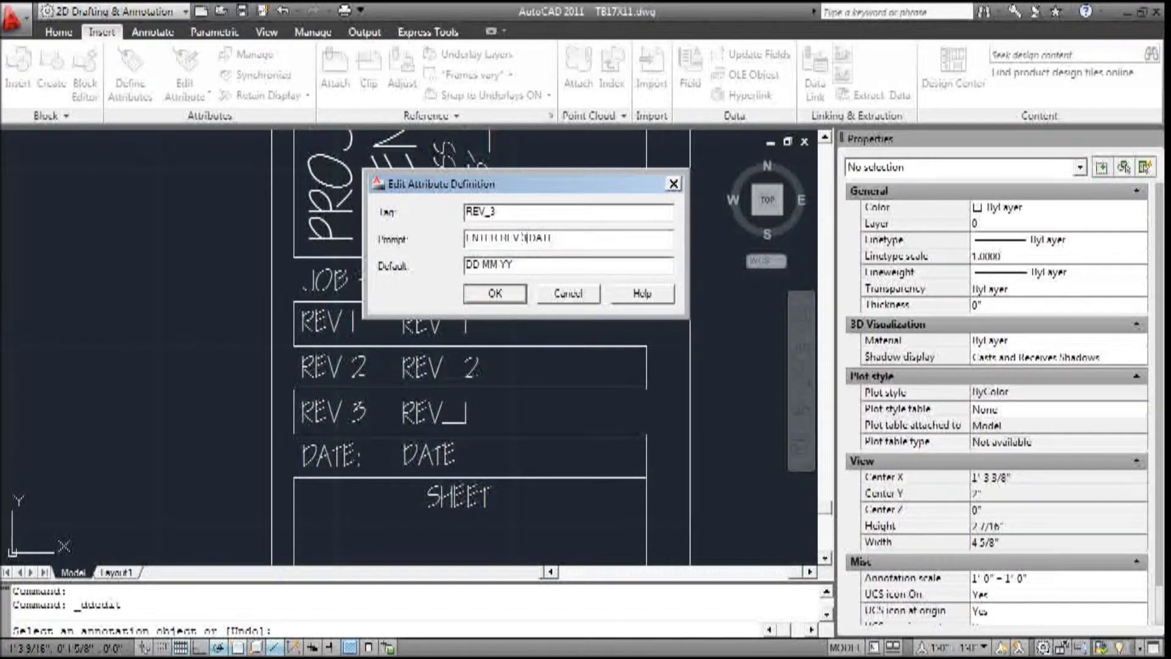
{"action": "left_click", "coordinate": [517, 294]}
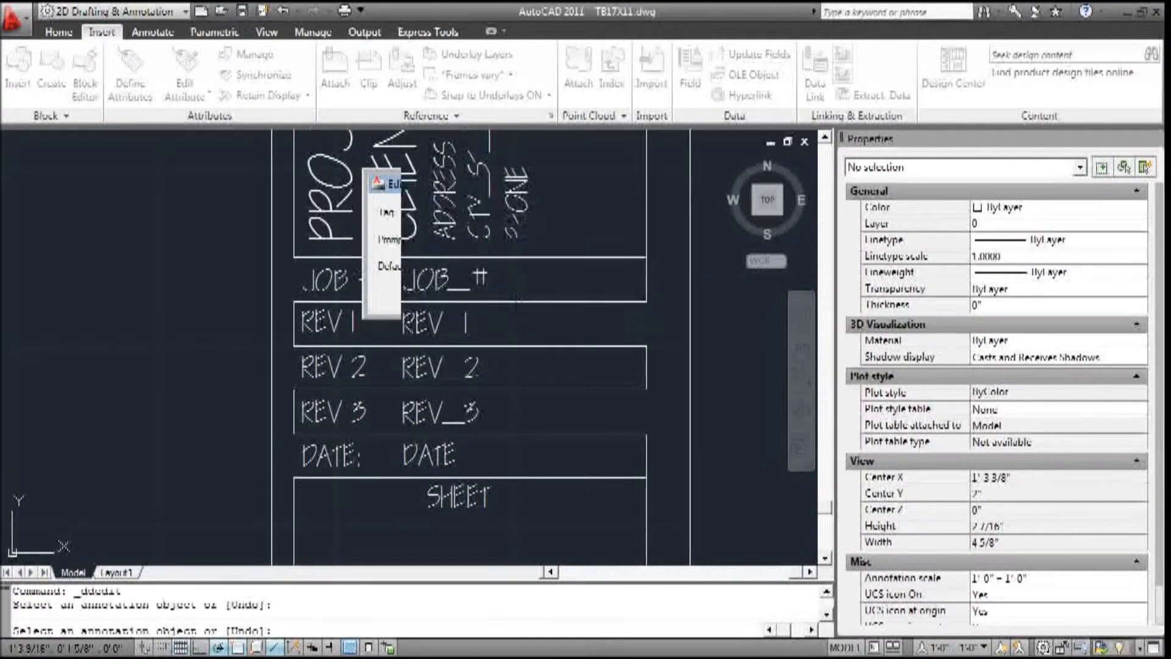
{"action": "key", "text": "Escape"}
Define a 1/2"-high SHEET attribute with prompt ENTER SHEET NUMBER and default A1
{"action": "scroll", "coordinate": [524, 408], "scroll_direction": "down", "scroll_amount": 3}
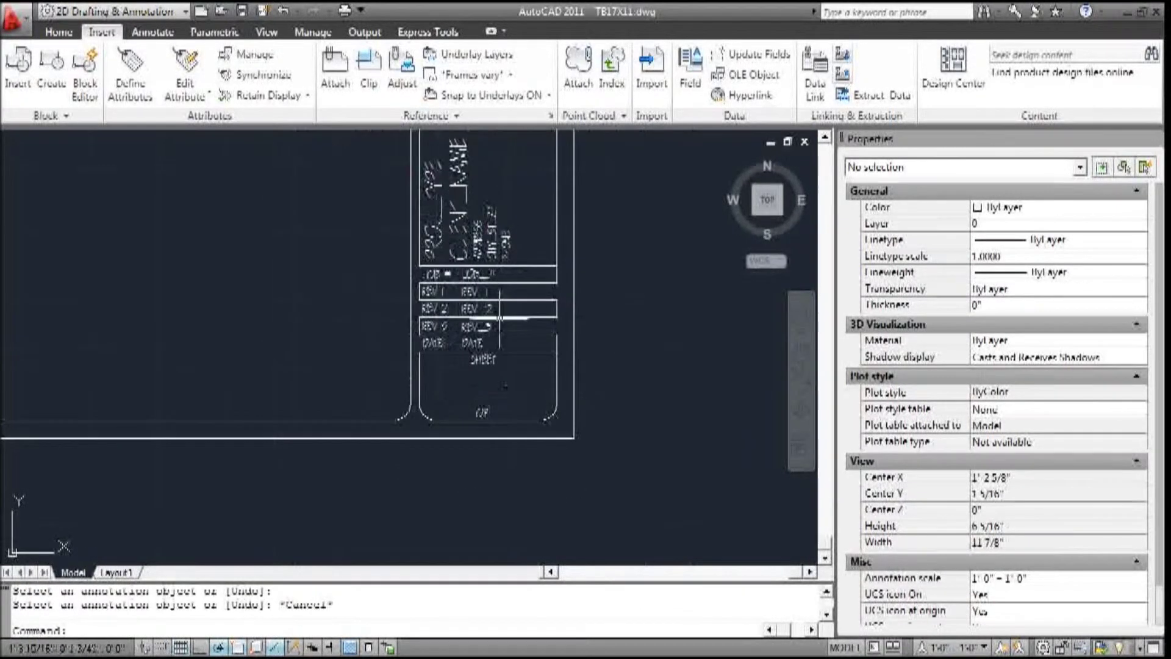
{"action": "scroll", "coordinate": [482, 339], "scroll_direction": "up", "scroll_amount": 2}
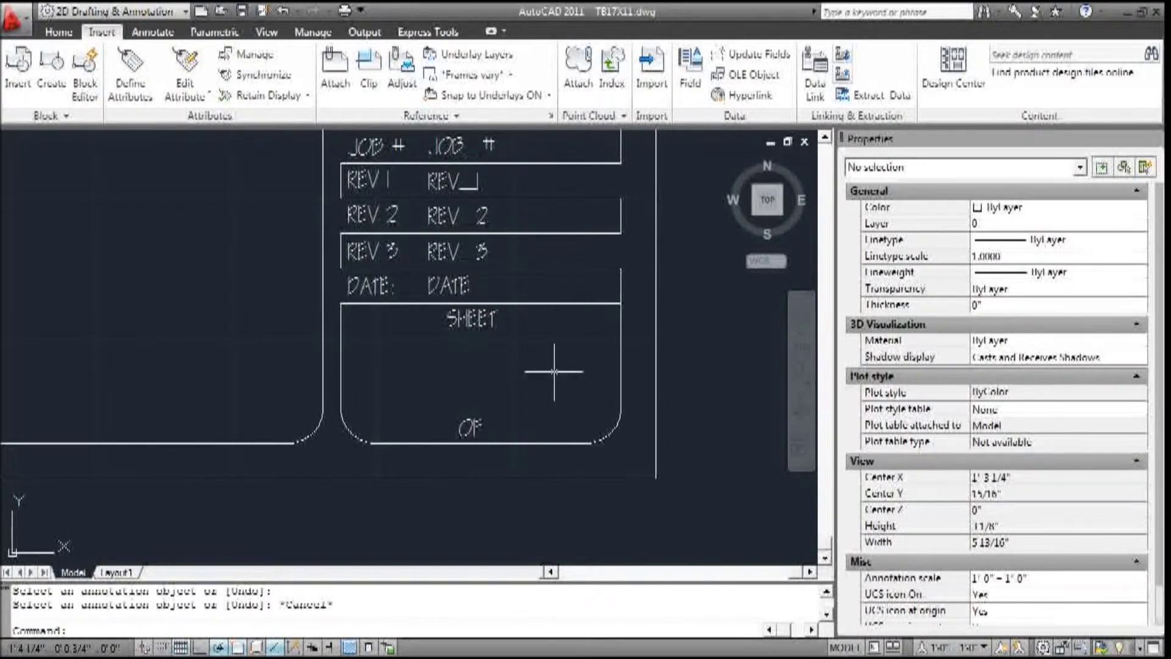
{"action": "left_click", "coordinate": [133, 79]}
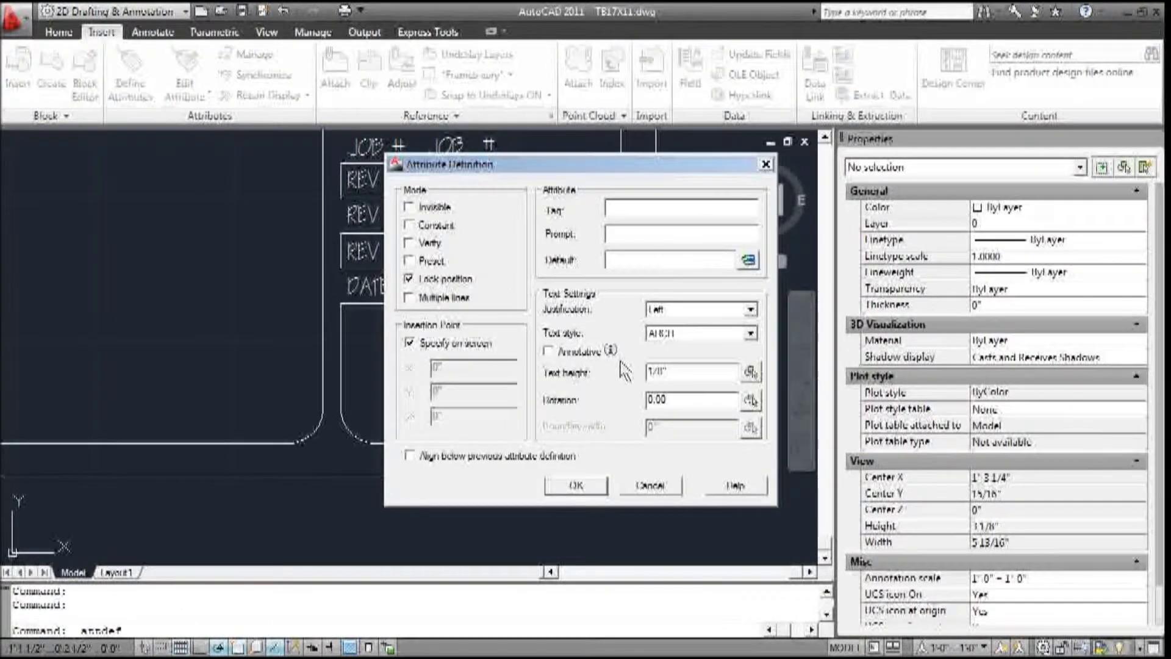
{"action": "left_click_drag", "start_coordinate": [670, 372], "coordinate": [563, 372]}
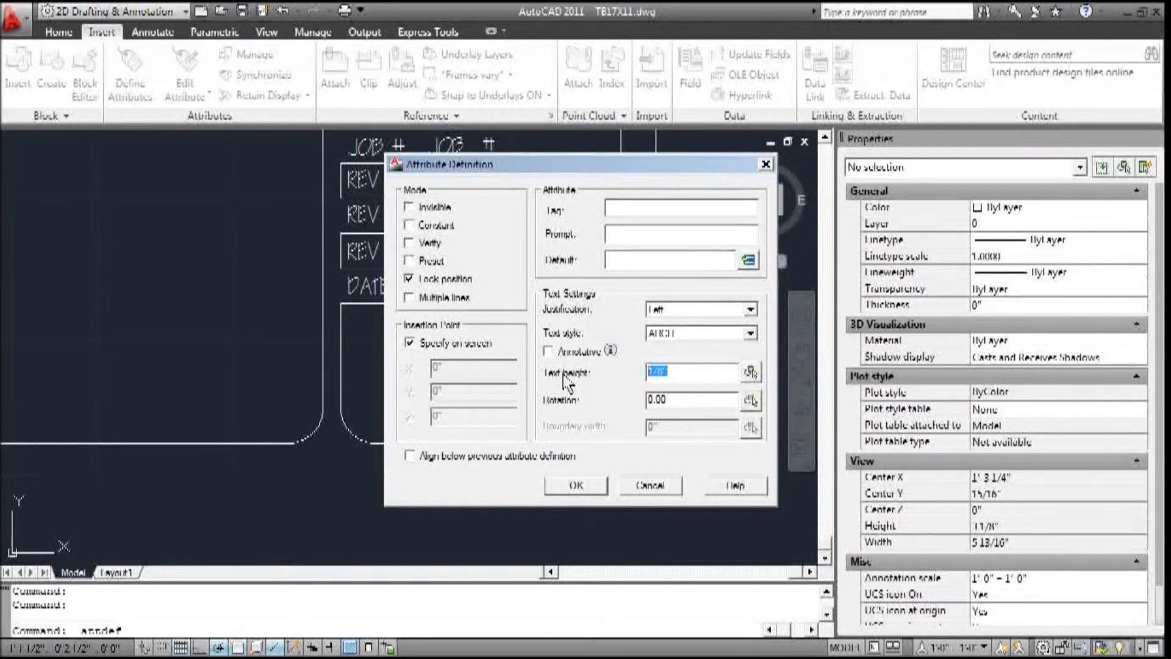
{"action": "type", "text": "1/2"}
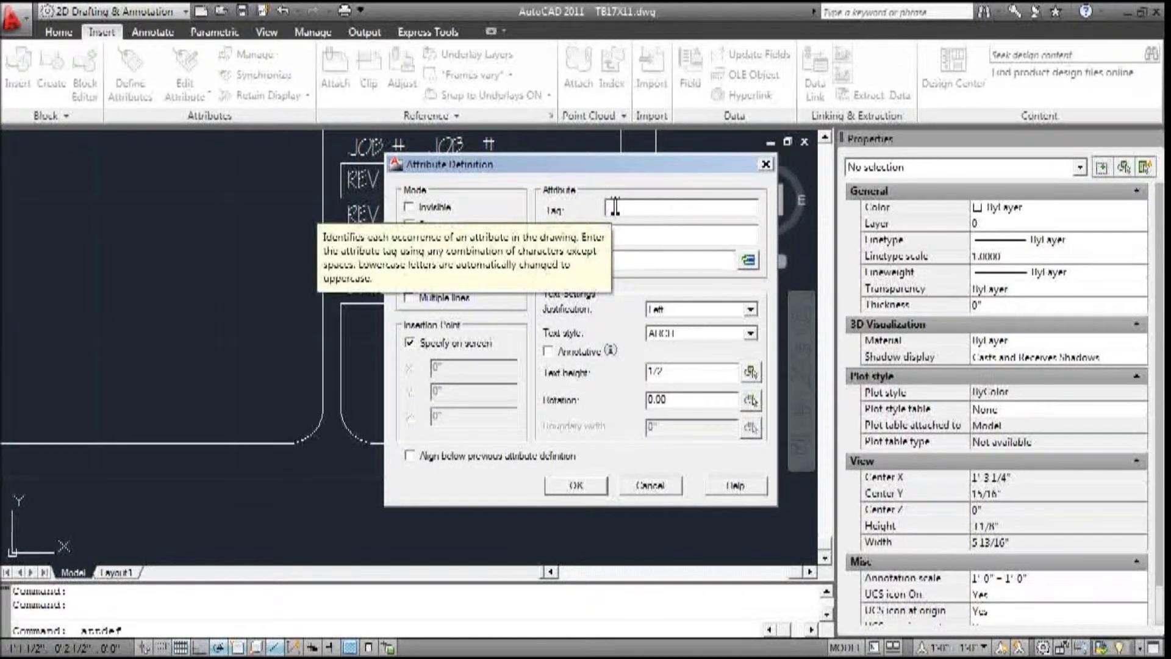
{"action": "type", "text": "SHEET"}
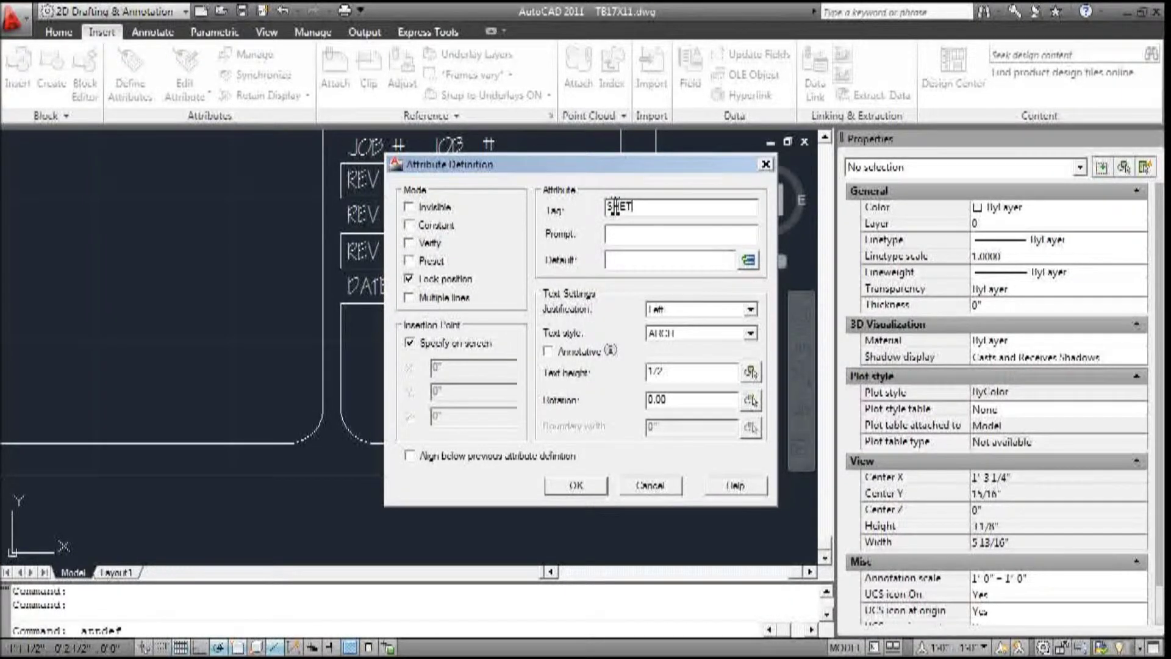
{"action": "key", "text": "BackSpace"}
{"action": "type", "text": "T"}
{"action": "left_click", "coordinate": [678, 234]}
{"action": "type", "text": "ENTER SHEET NUMBER"}
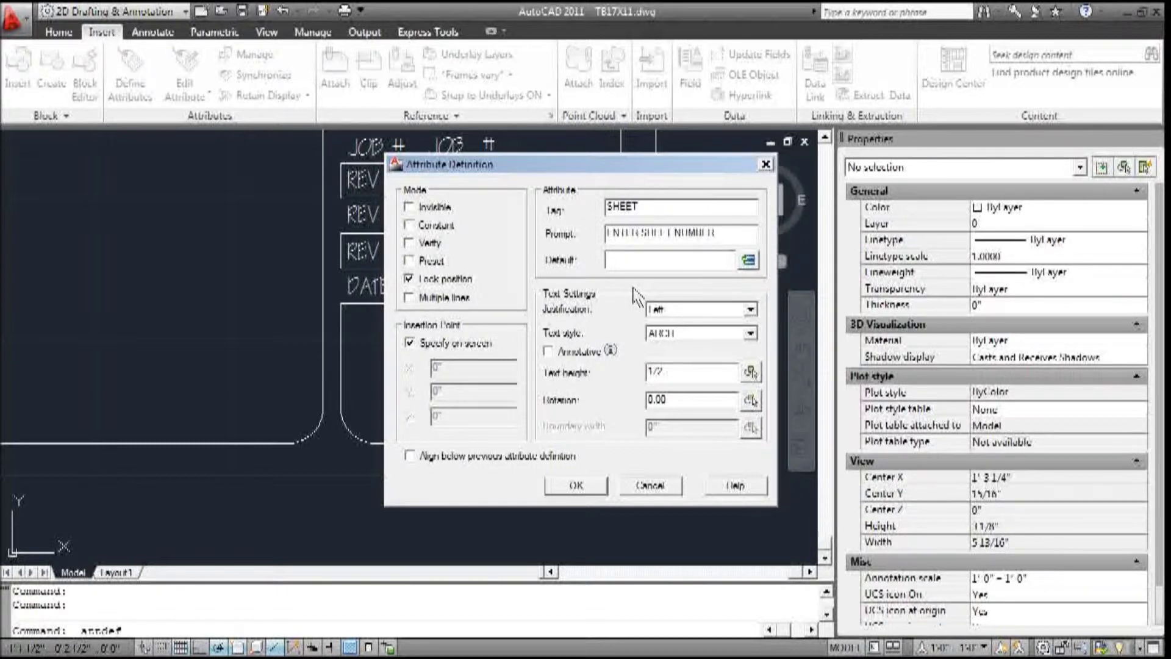
{"action": "left_click", "coordinate": [633, 264]}
{"action": "type", "text": "A1"}
{"action": "left_click", "coordinate": [584, 488]}
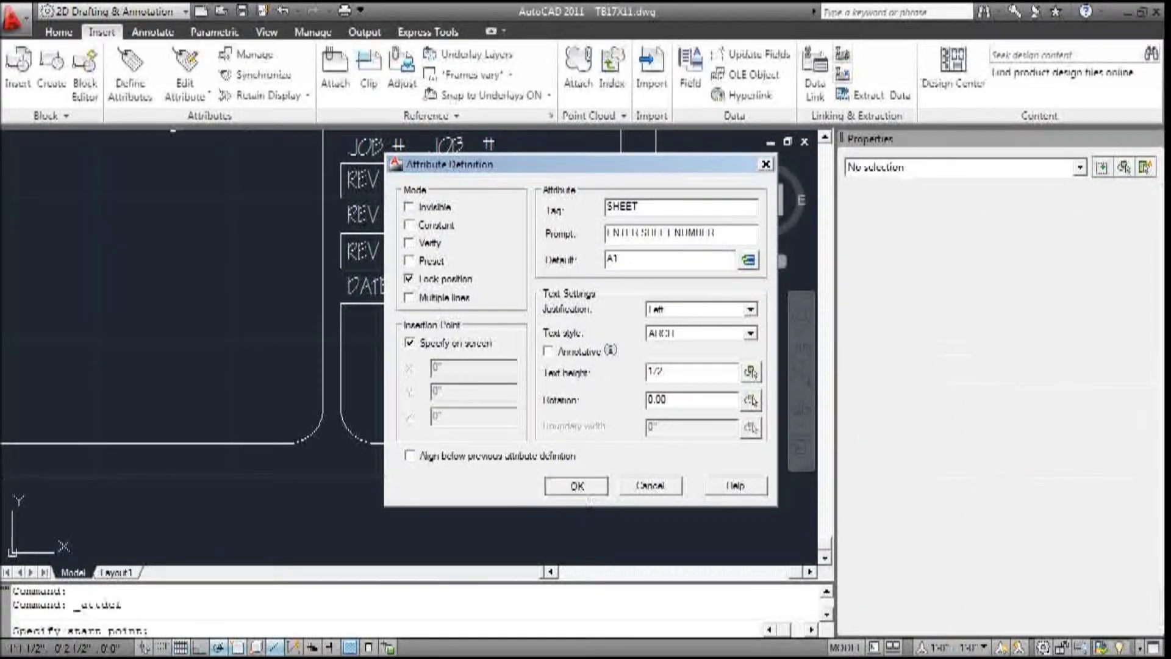
Place the SHEET attribute in the lower sheet box and set its justification to Center
{"action": "left_click", "coordinate": [385, 407]}
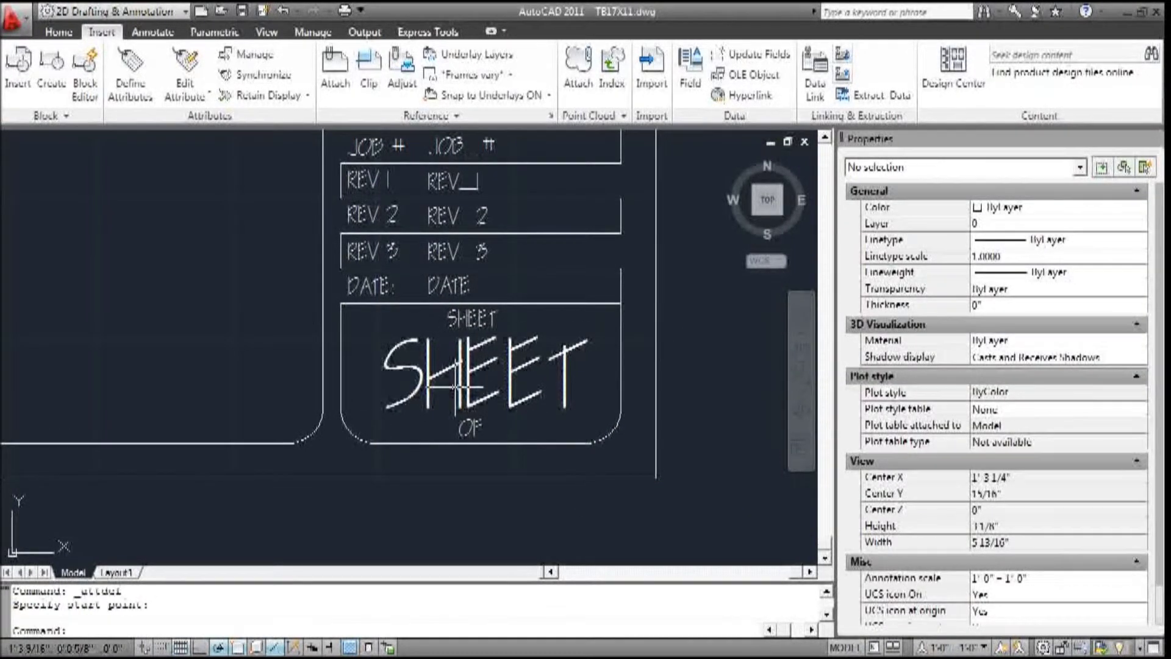
{"action": "left_click", "coordinate": [390, 407]}
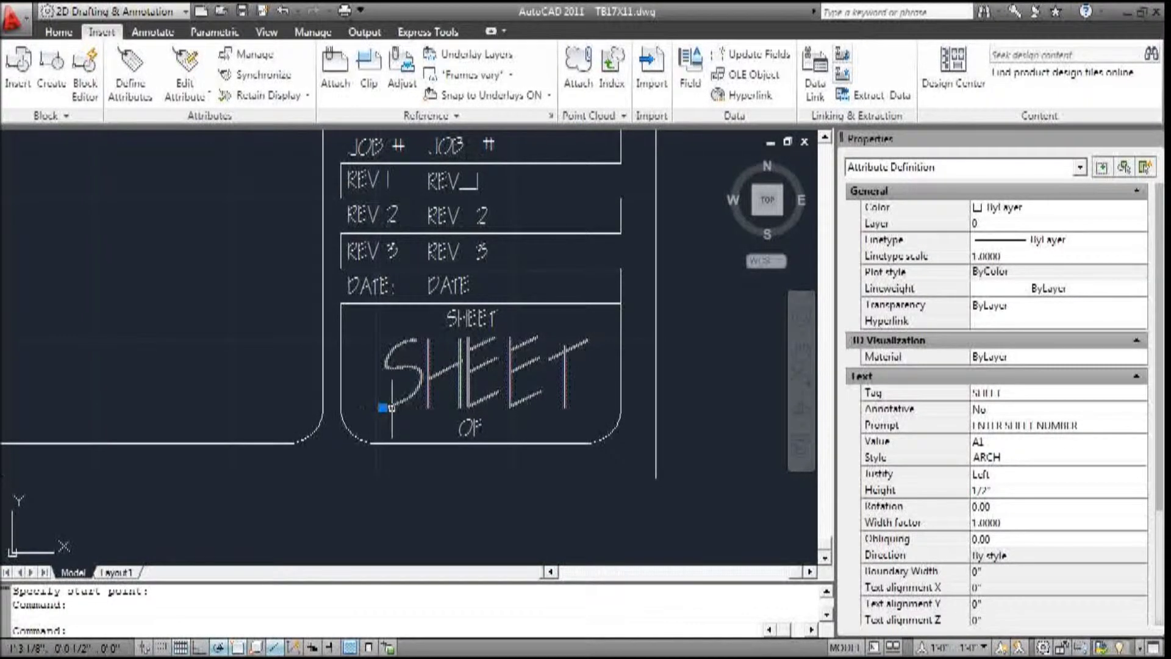
{"action": "left_click", "coordinate": [1005, 475]}
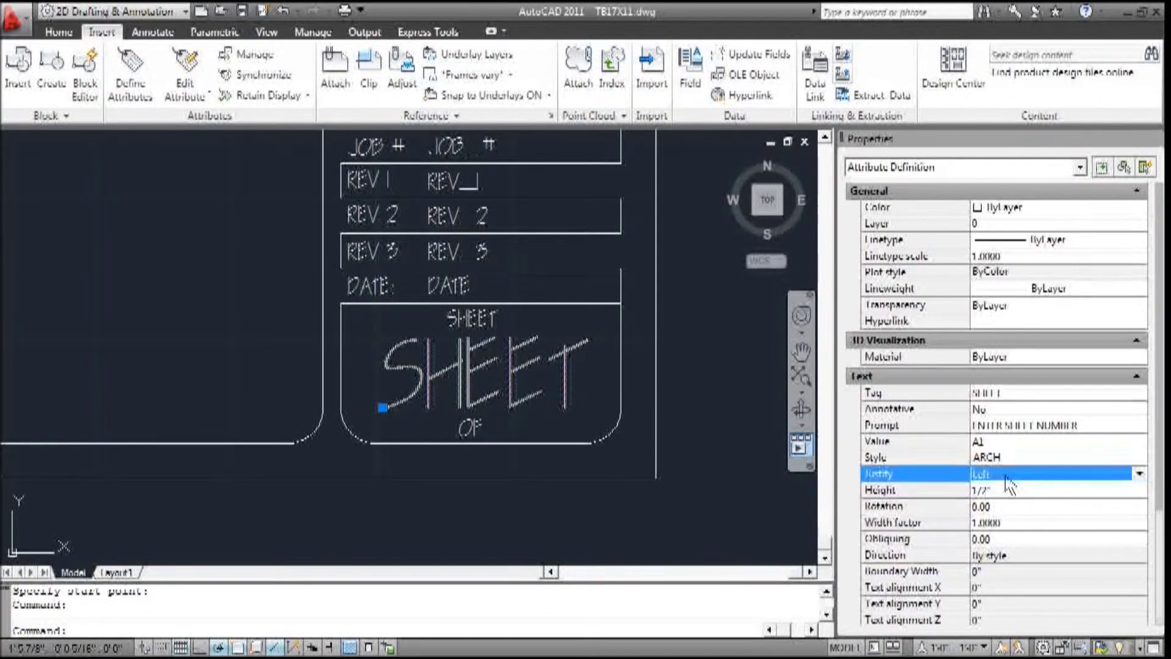
{"action": "left_click", "coordinate": [1006, 475]}
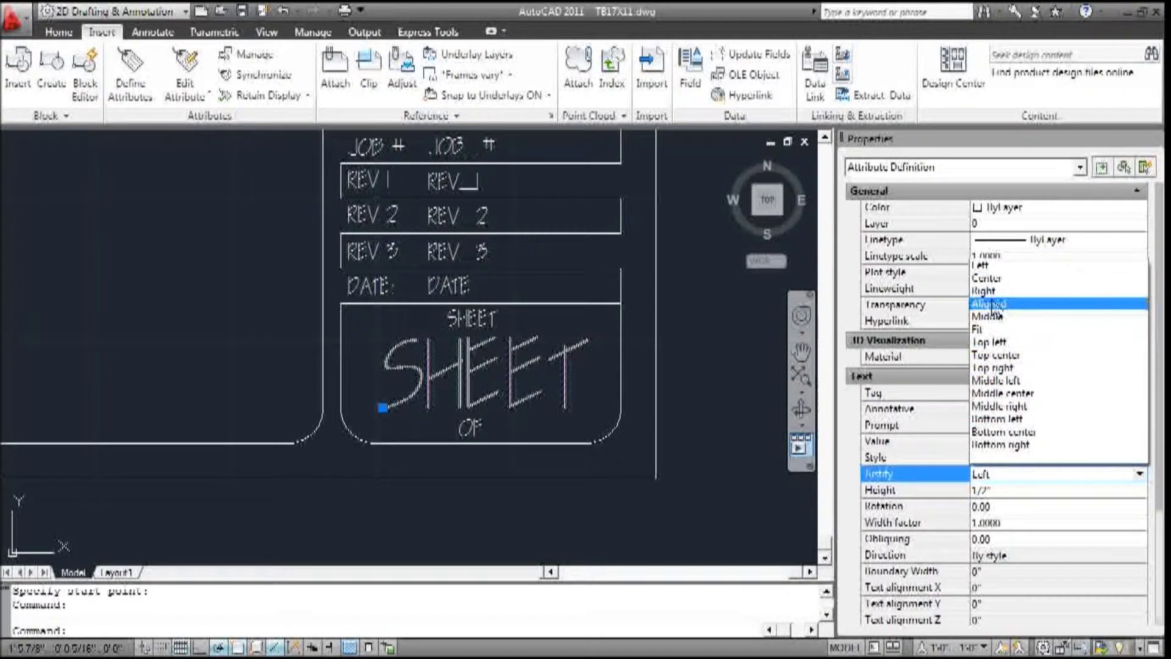
{"action": "left_click", "coordinate": [986, 278]}
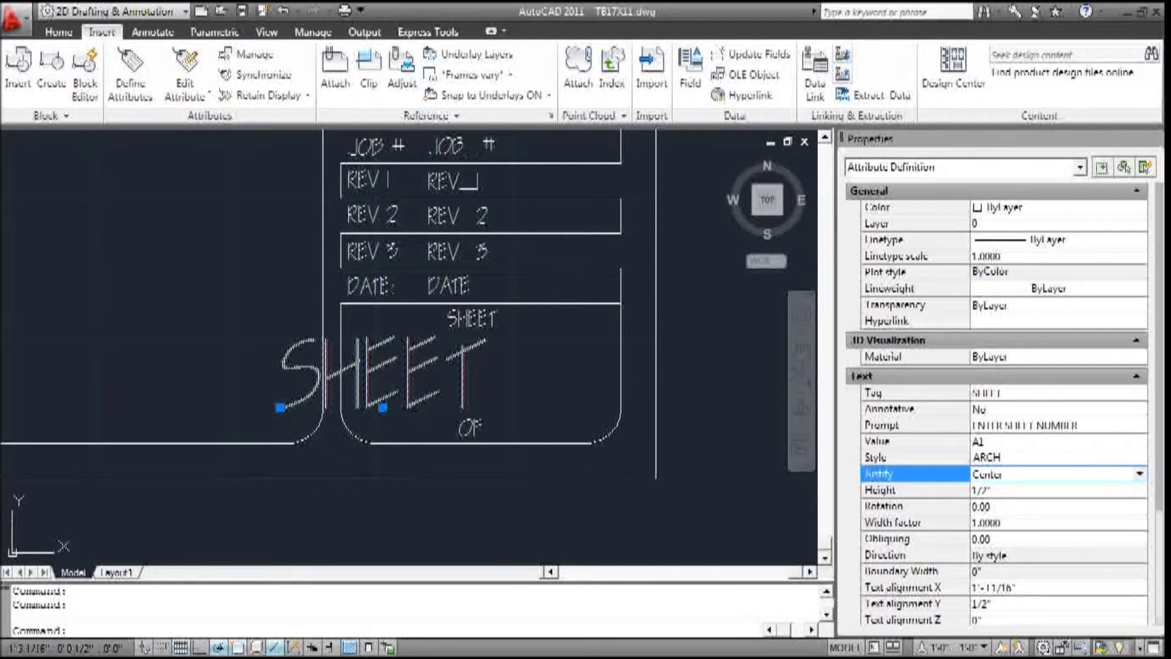
Move the SHEET attribute by its grip to the centre of the sheet box above OF
{"action": "left_click", "coordinate": [382, 407]}
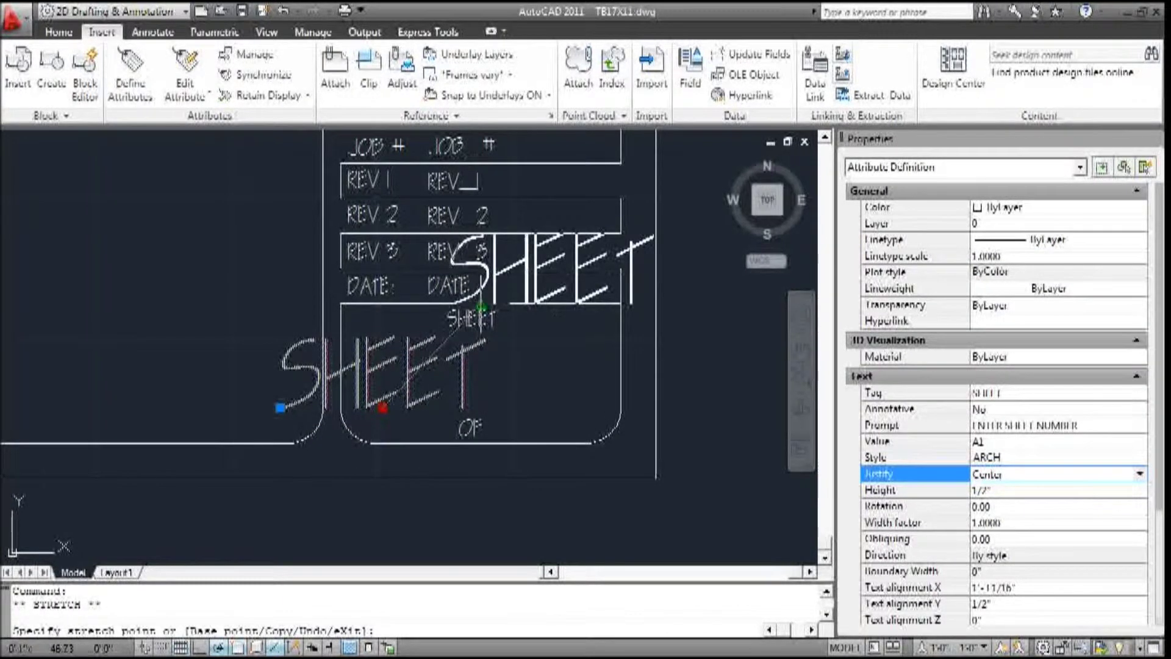
{"action": "left_click", "coordinate": [481, 304]}
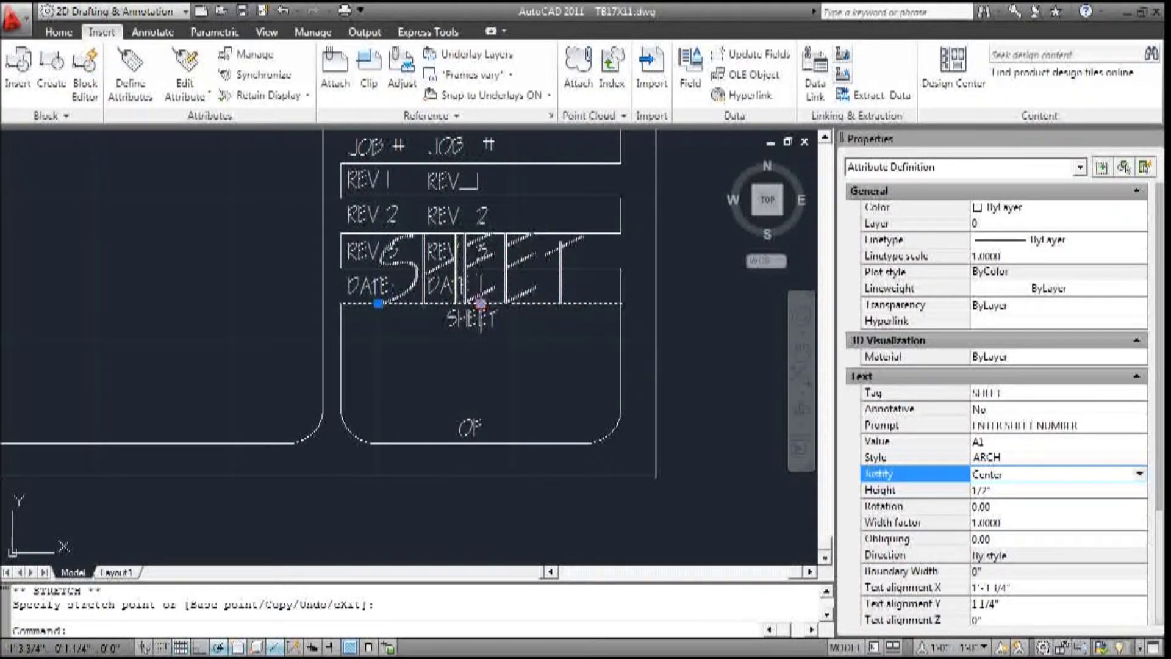
{"action": "left_click", "coordinate": [481, 304]}
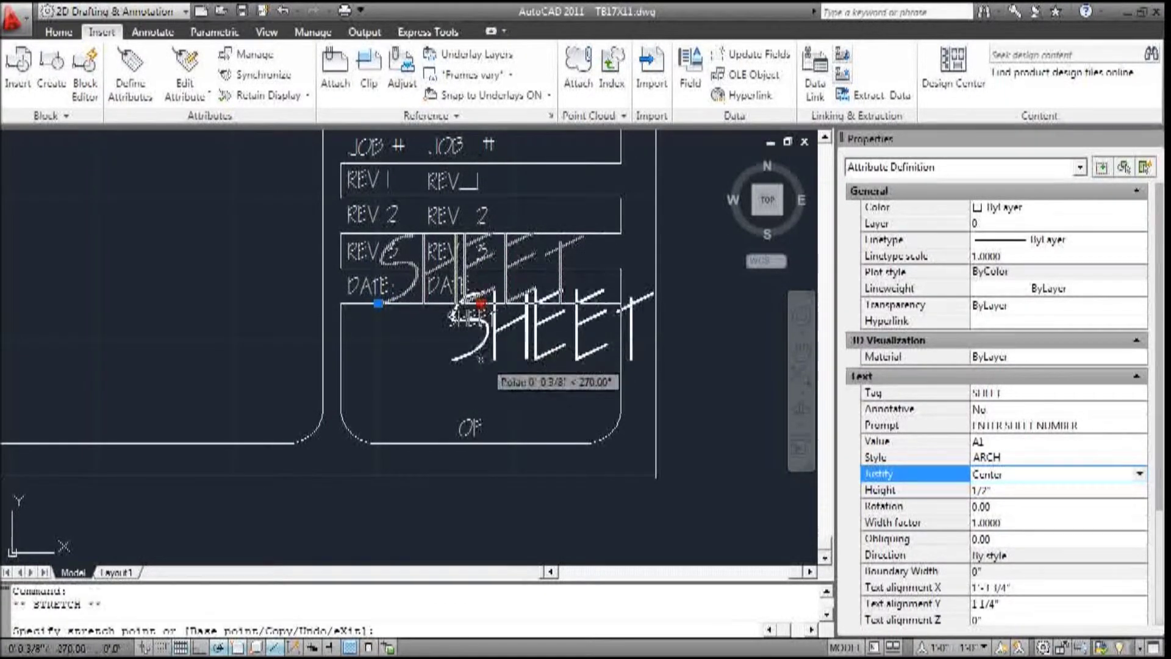
{"action": "left_click", "coordinate": [480, 399]}
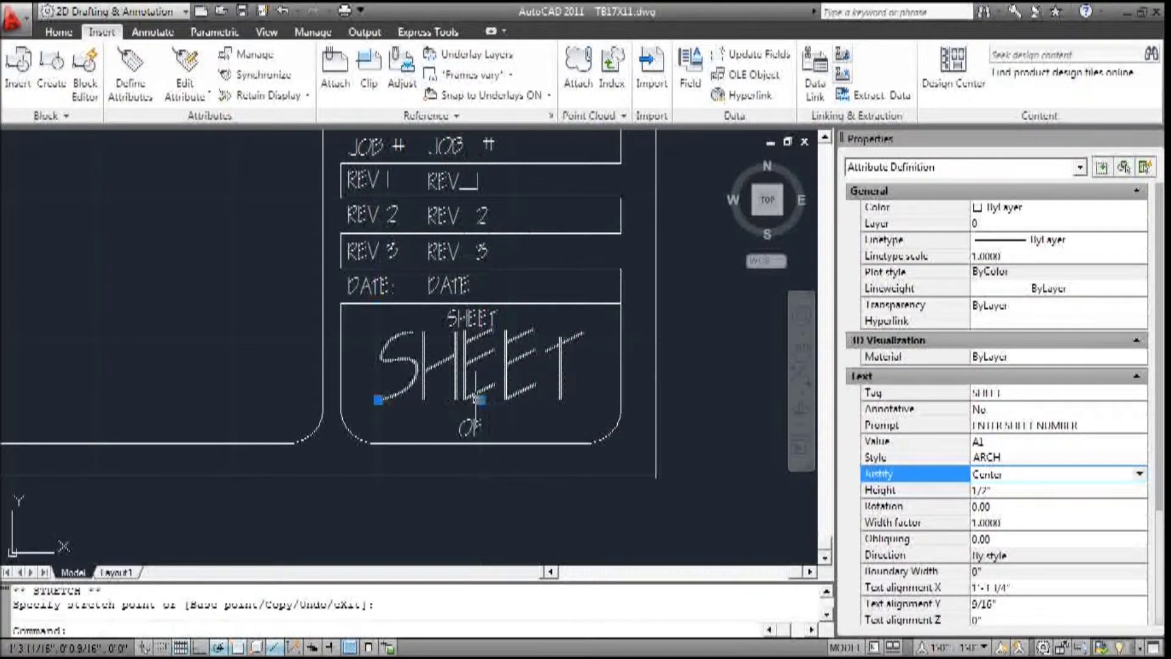
{"action": "key", "text": "Escape"}
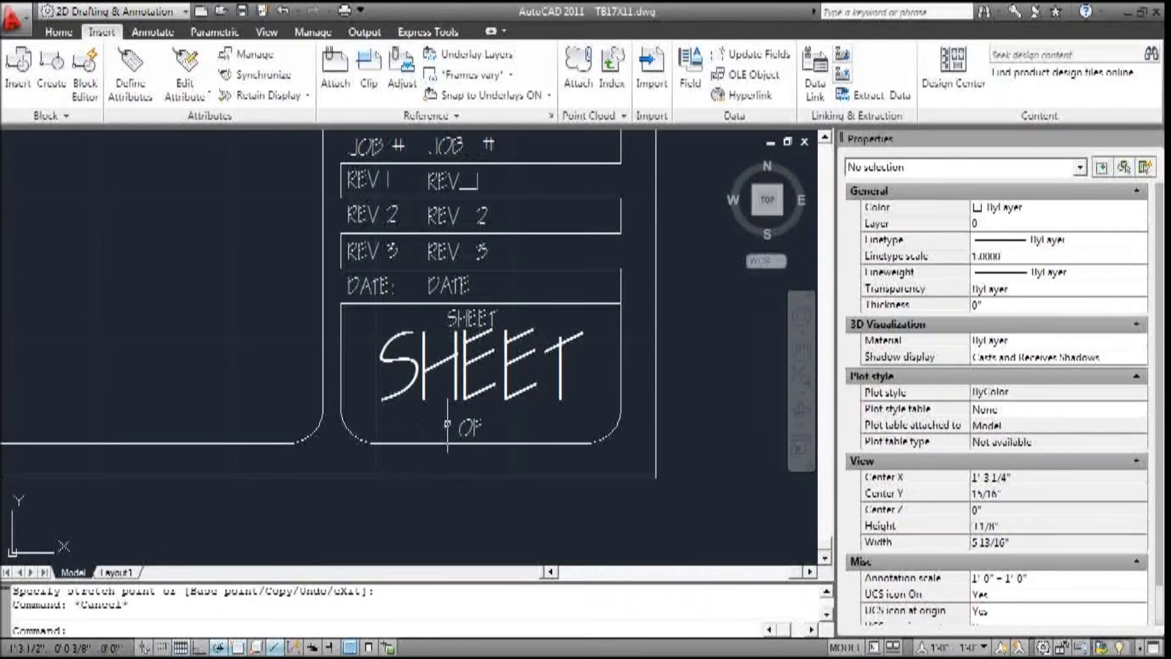
Define a SHEET_OF attribute prompting WHAT SHEET IS THIS, default 01, right-justified, 1/8 high
{"action": "left_click", "coordinate": [126, 103]}
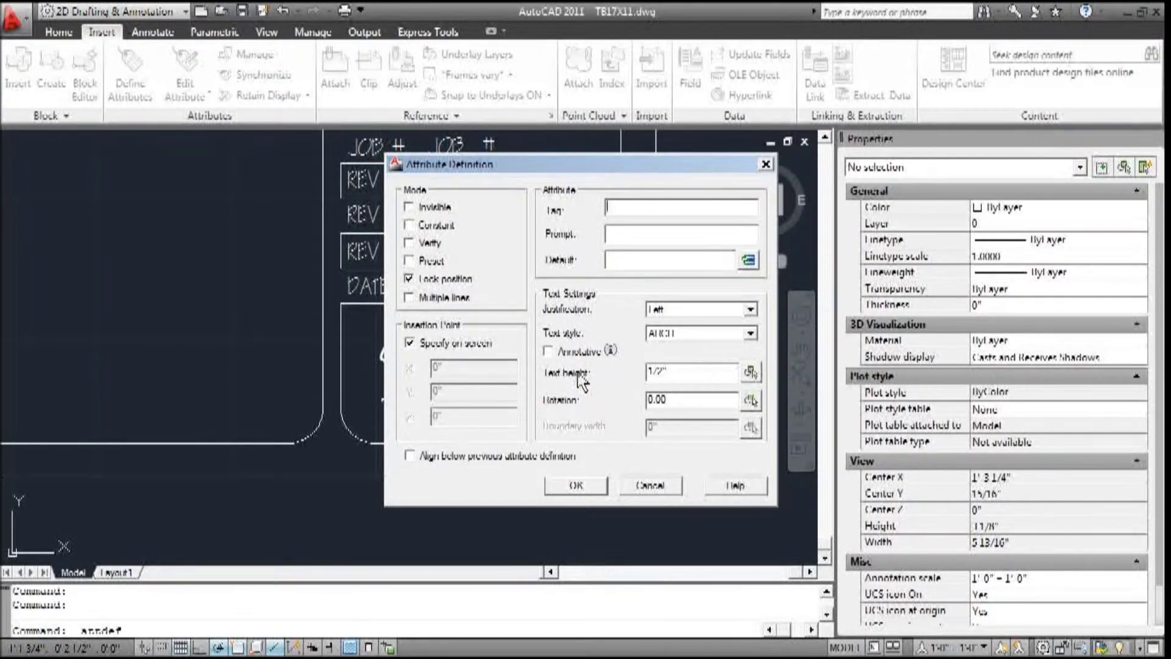
{"action": "type", "text": "SHEET_"}
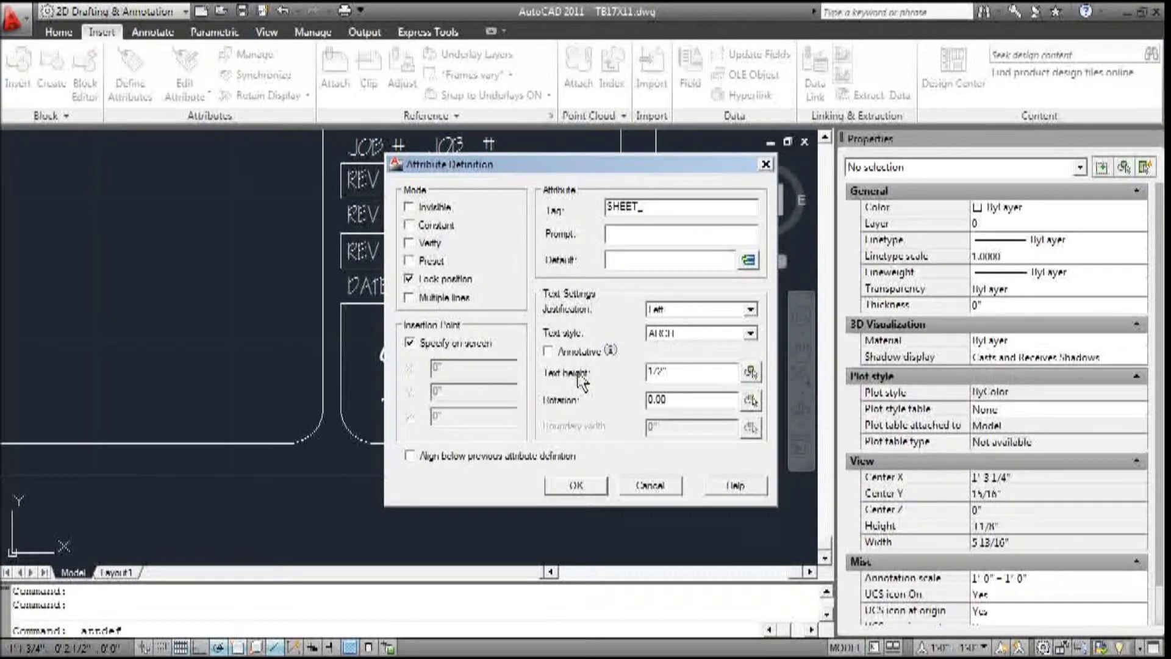
{"action": "type", "text": "OF"}
{"action": "key", "text": "Tab"}
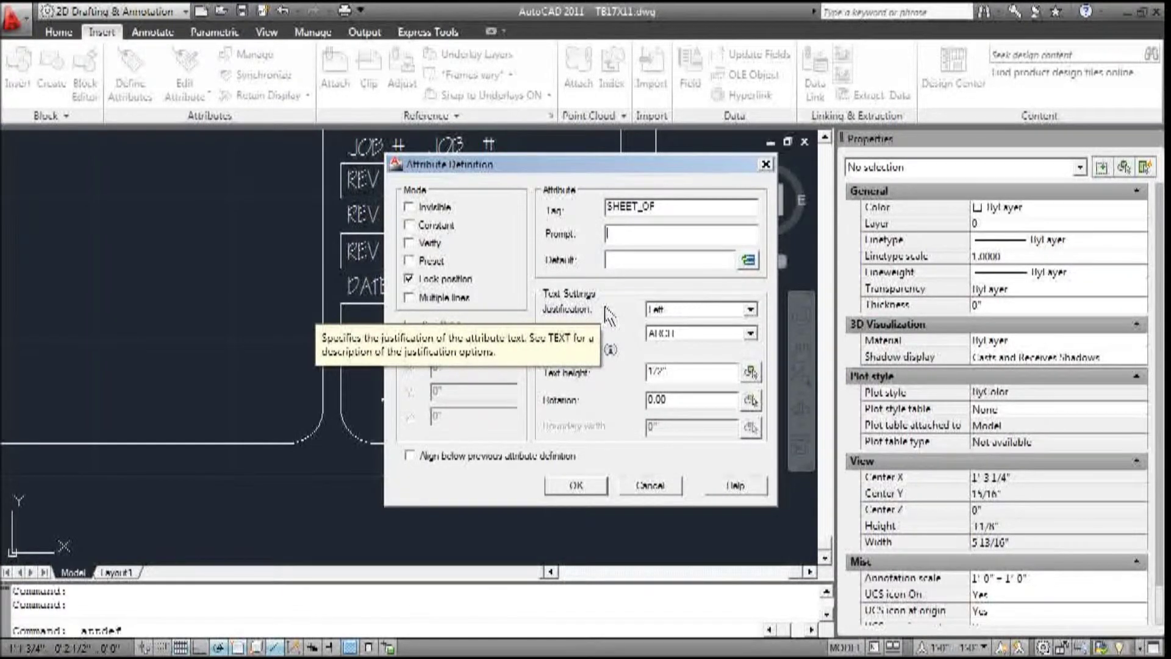
{"action": "type", "text": "WHAT "}
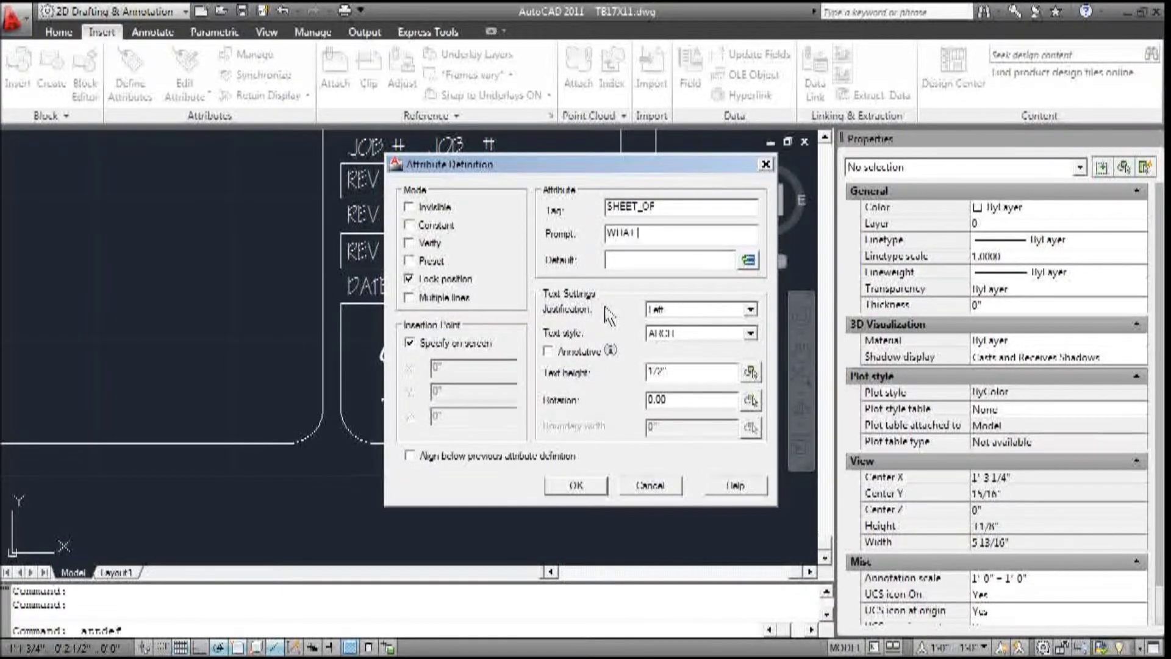
{"action": "type", "text": "SHEET IS THIS"}
{"action": "key", "text": "BackSpace"}
{"action": "key", "text": "BackSpace"}
{"action": "type", "text": "IS"}
{"action": "left_click", "coordinate": [648, 261]}
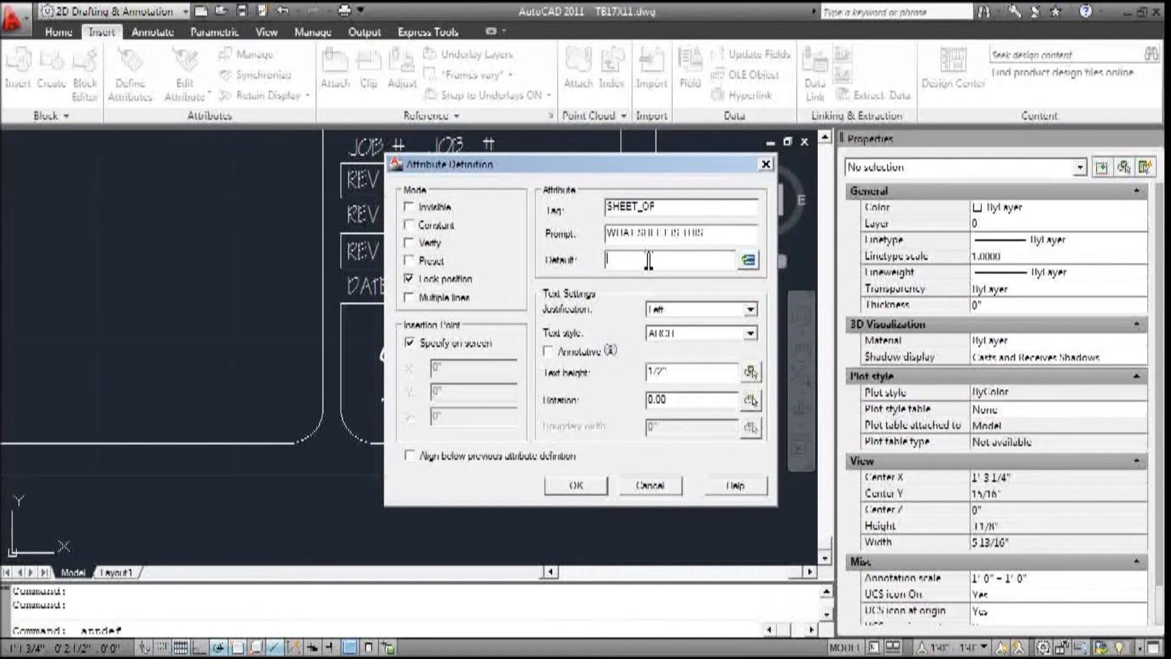
{"action": "type", "text": "01"}
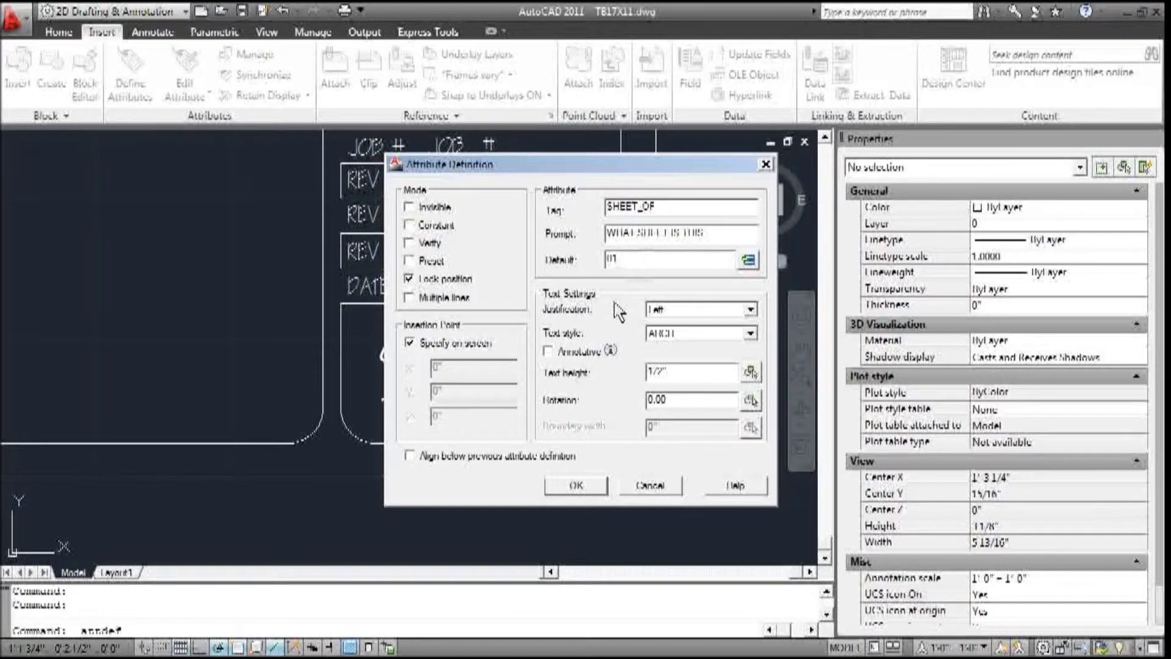
{"action": "left_click", "coordinate": [750, 311]}
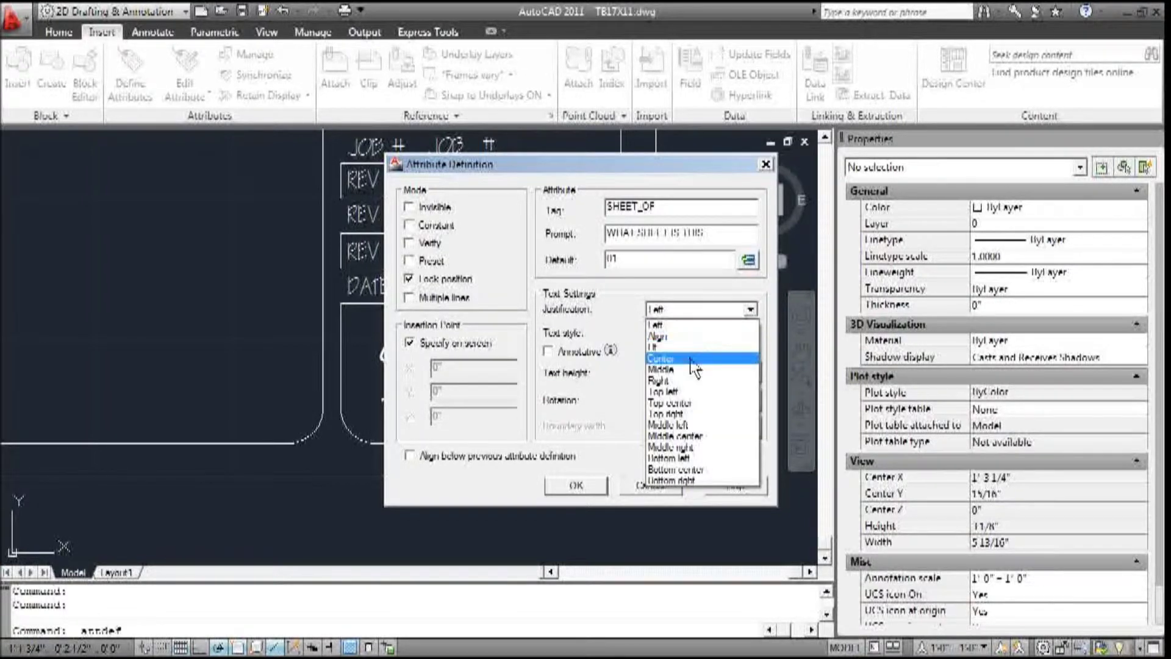
{"action": "left_click", "coordinate": [674, 379]}
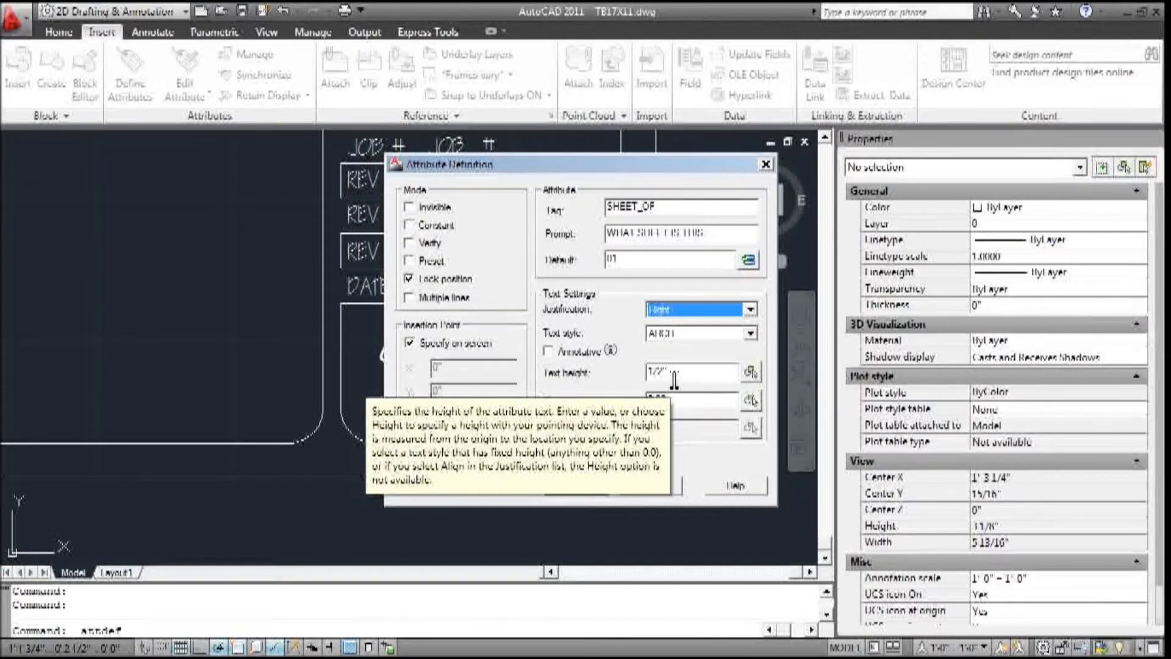
{"action": "double_click", "coordinate": [674, 378]}
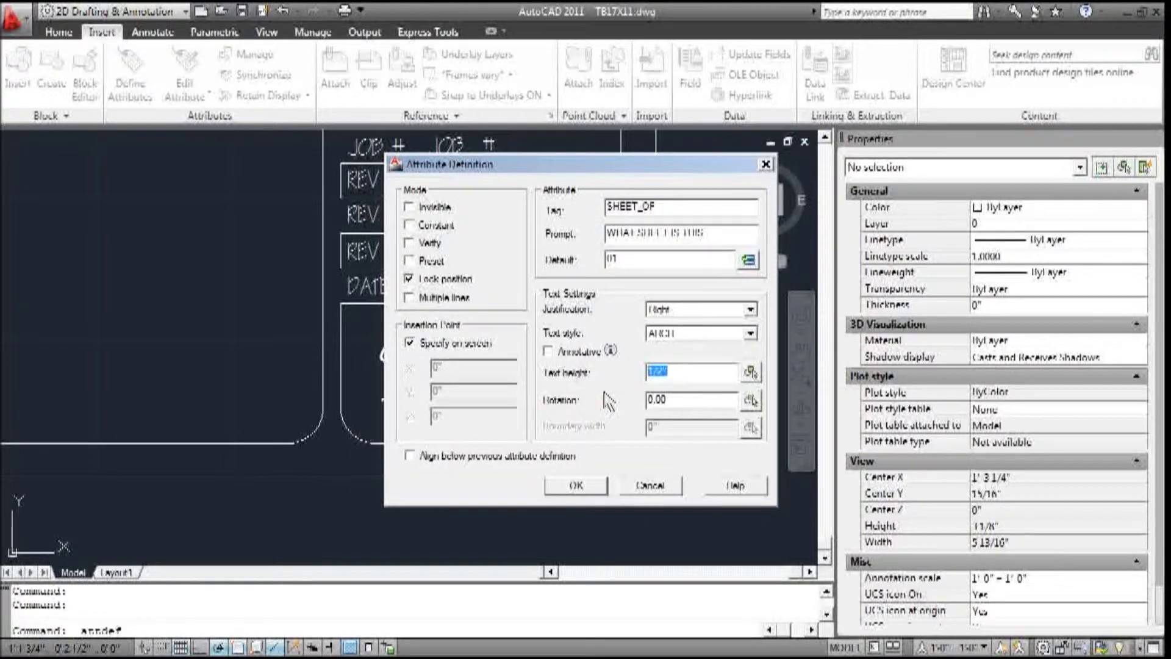
{"action": "type", "text": "1/8"}
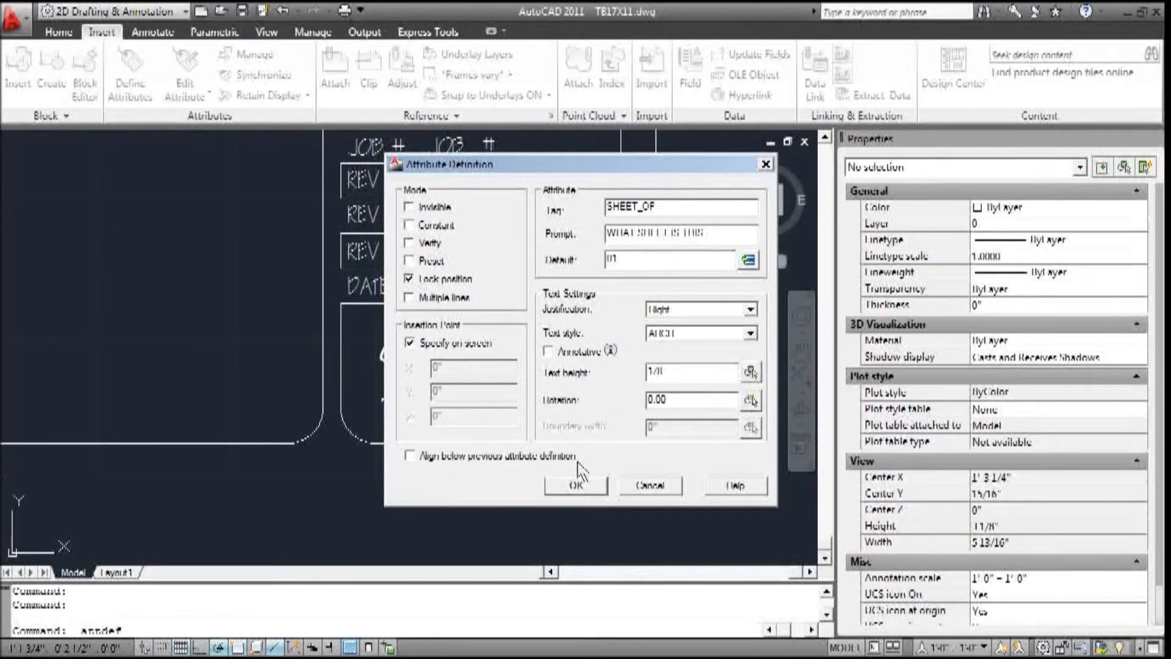
{"action": "left_click", "coordinate": [576, 485]}
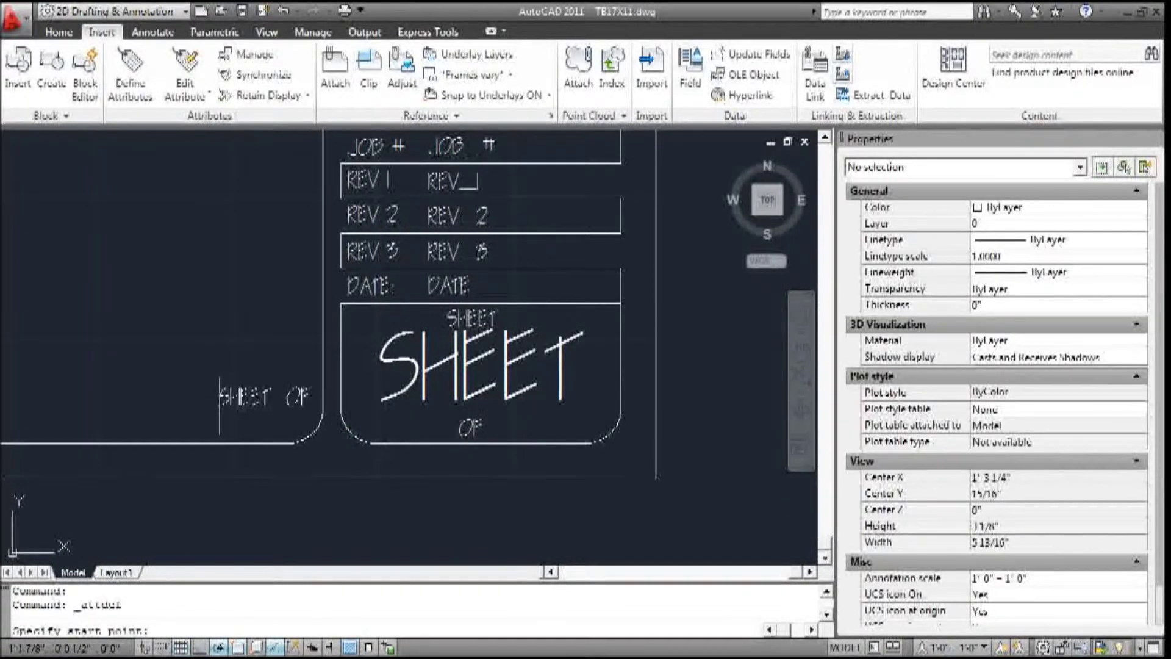
Place the SHEET_OF attribute and grip-move it just left of OF
{"action": "left_click", "coordinate": [219, 406]}
{"action": "left_click", "coordinate": [211, 407]}
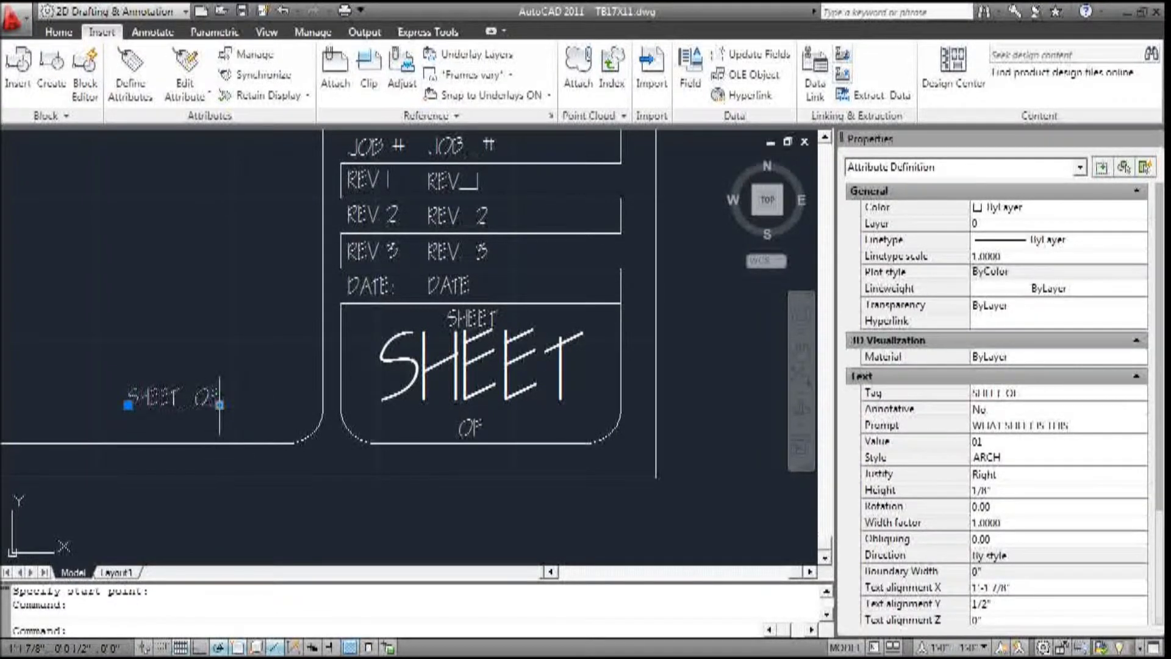
{"action": "left_click", "coordinate": [130, 404]}
{"action": "scroll", "coordinate": [450, 423], "scroll_direction": "up", "scroll_amount": 4}
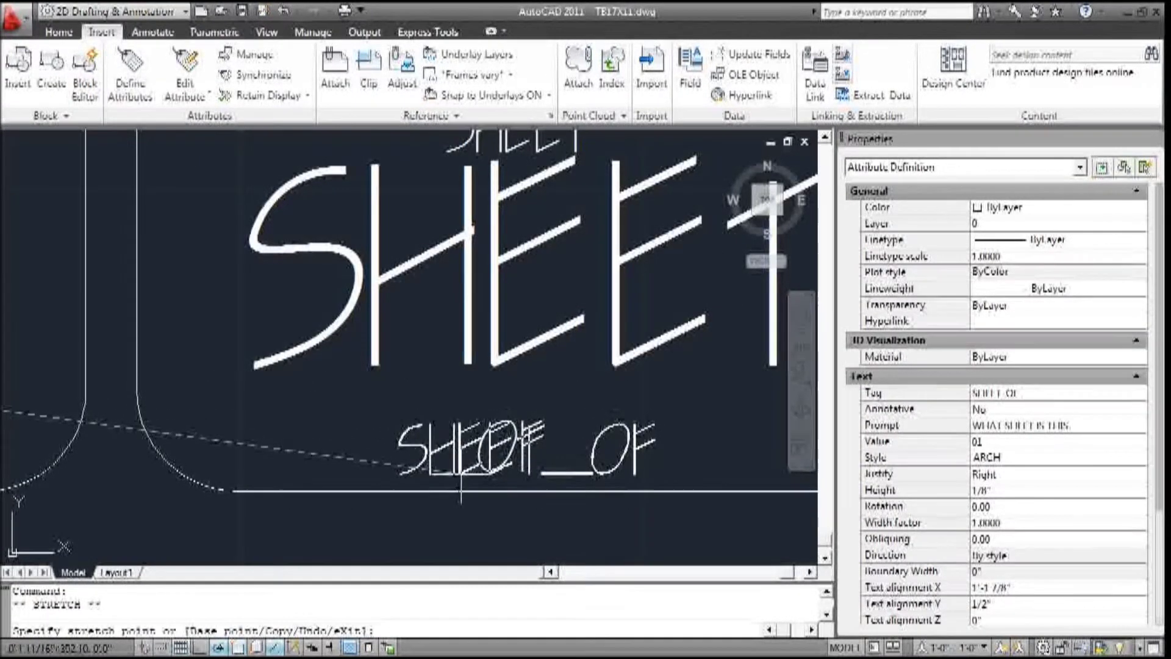
{"action": "left_click", "coordinate": [456, 473]}
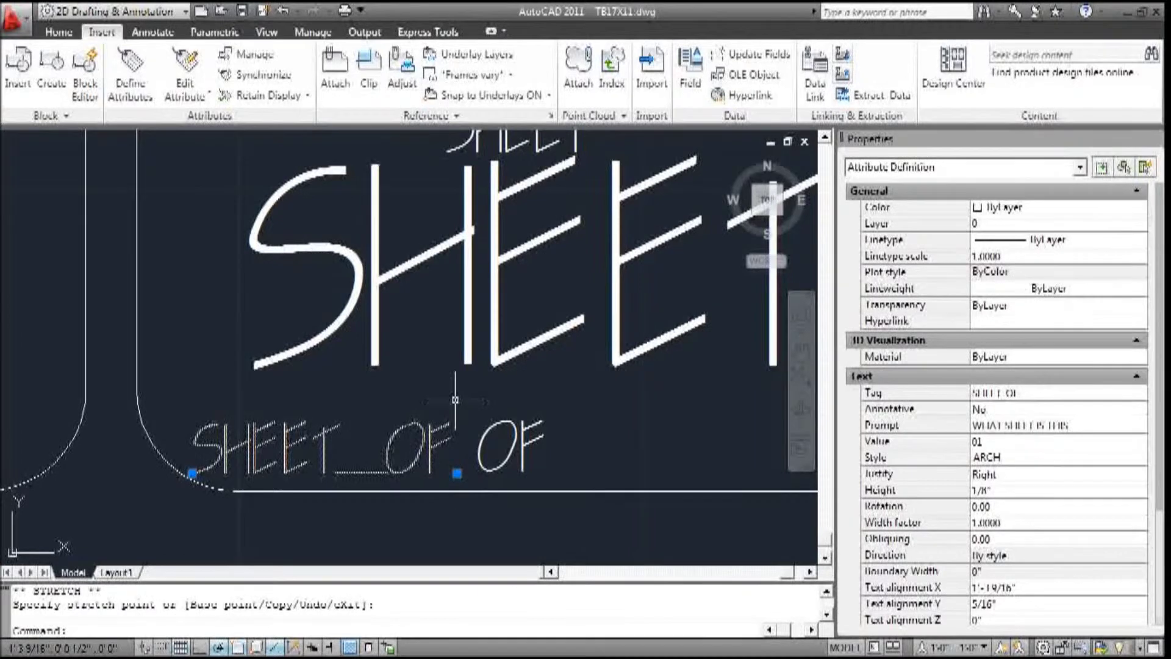
{"action": "key", "text": "Escape"}
{"action": "scroll", "coordinate": [453, 366], "scroll_direction": "down", "scroll_amount": 4}
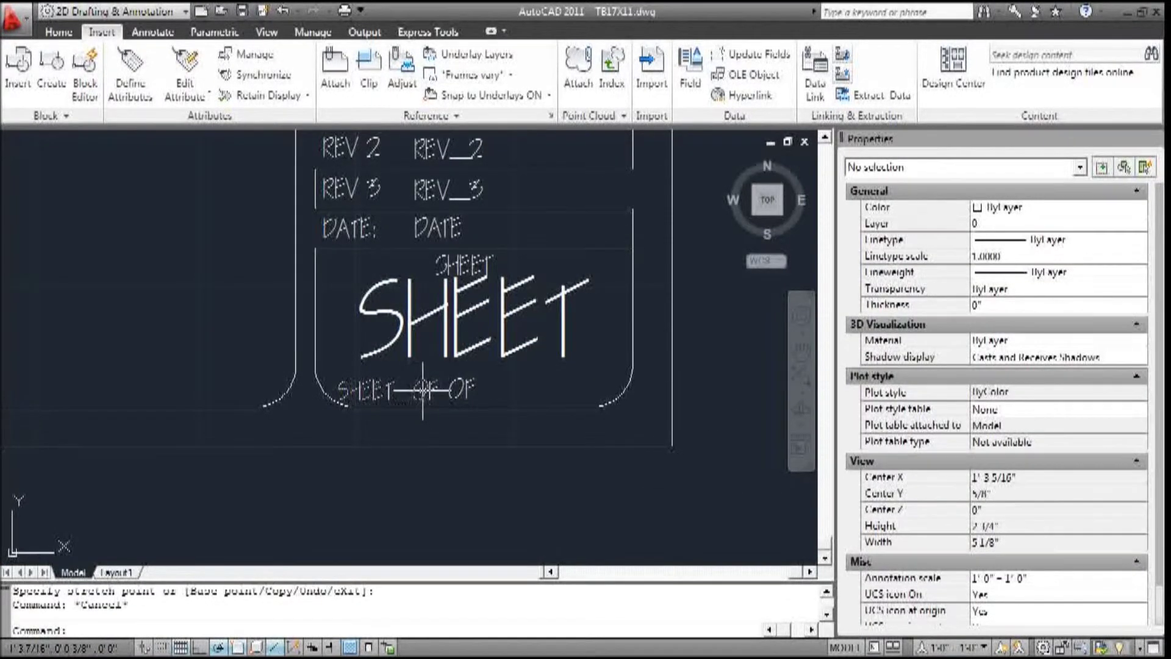
Copy the SHEET_OF attribute to the right of OF
{"action": "type", "text": "C"}
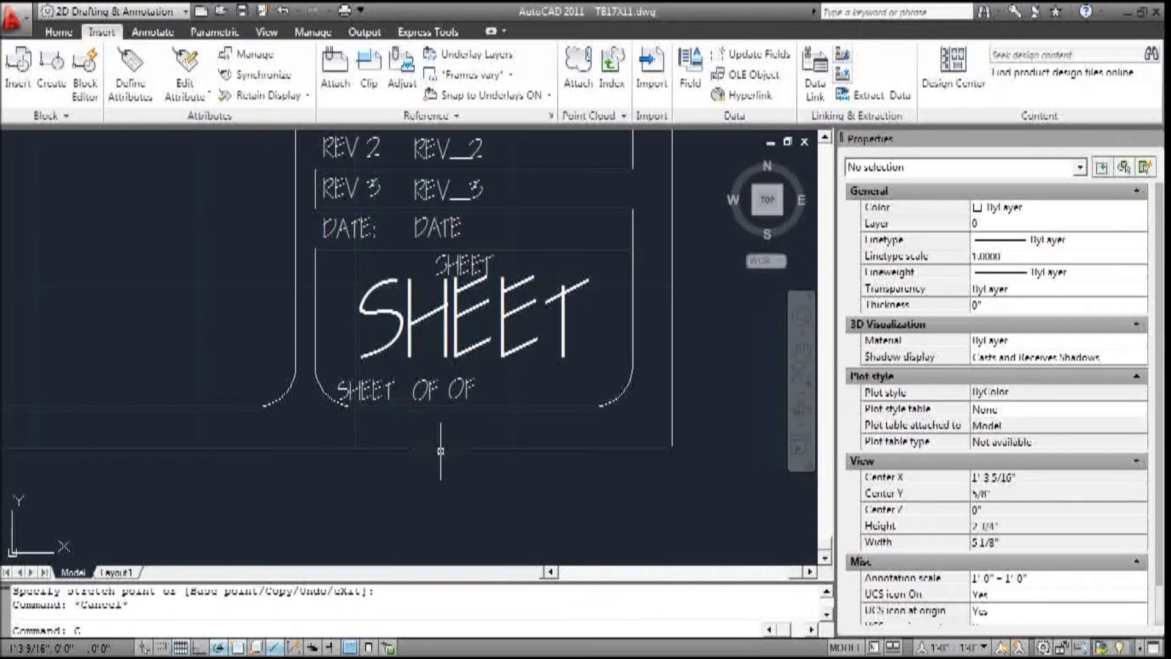
{"action": "key", "text": "Return"}
{"action": "left_click", "coordinate": [420, 405]}
{"action": "left_click", "coordinate": [419, 405]}
{"action": "left_click", "coordinate": [418, 407]}
{"action": "left_click", "coordinate": [378, 406]}
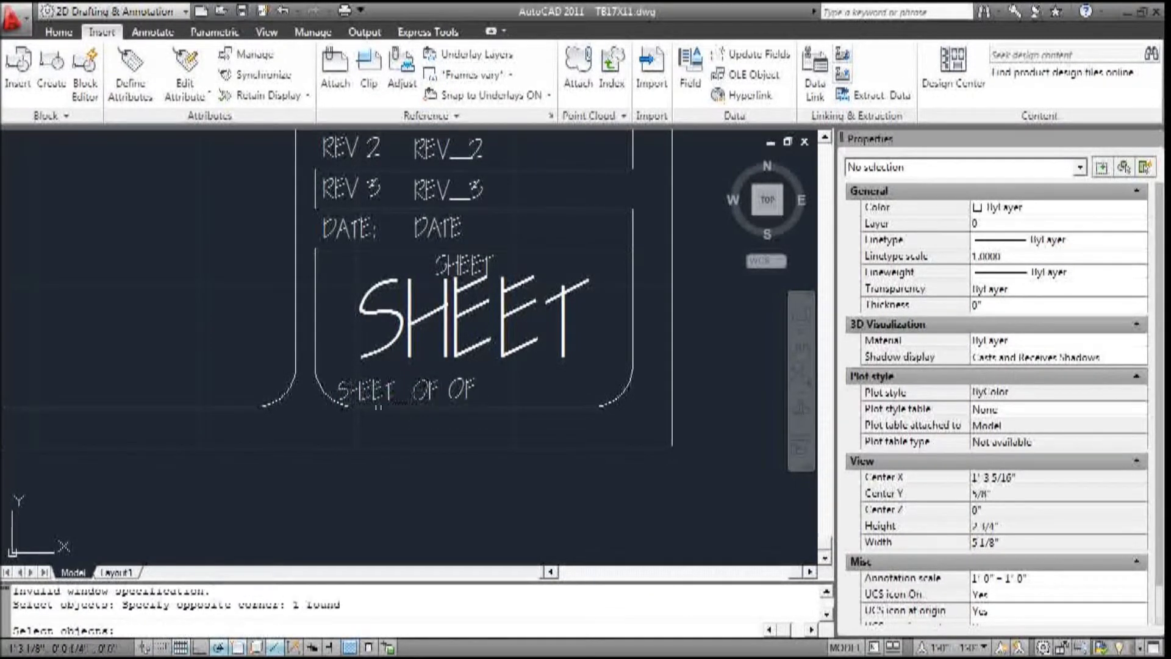
{"action": "key", "text": "Return"}
{"action": "left_click", "coordinate": [394, 494]}
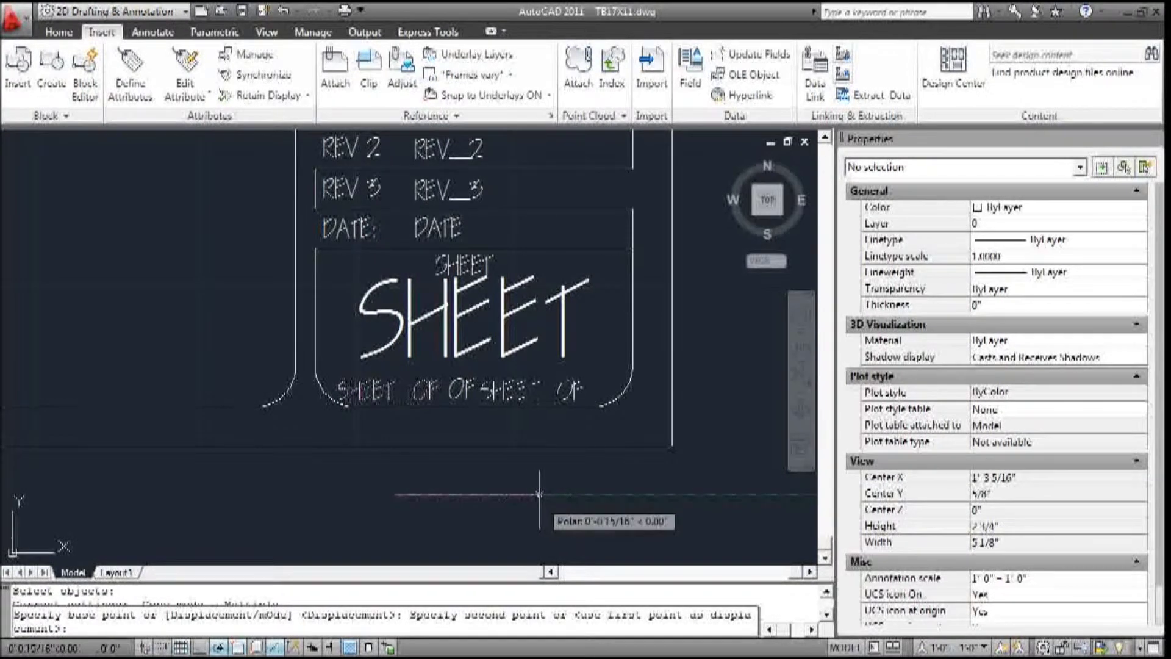
{"action": "left_click", "coordinate": [539, 494]}
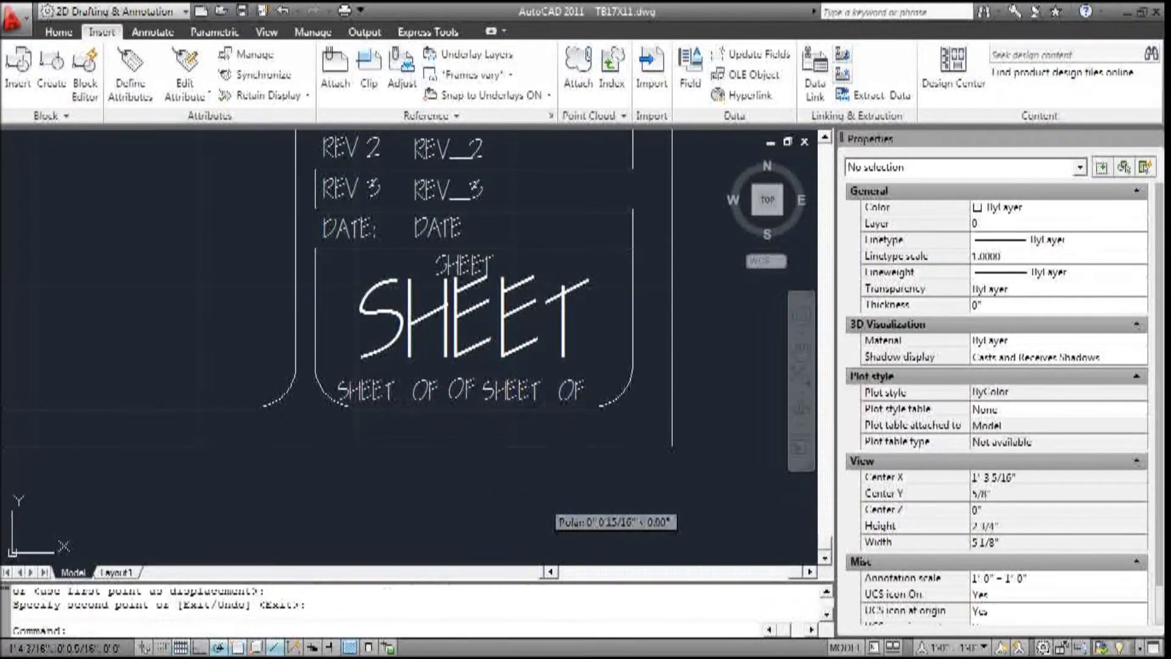
{"action": "key", "text": "Return"}
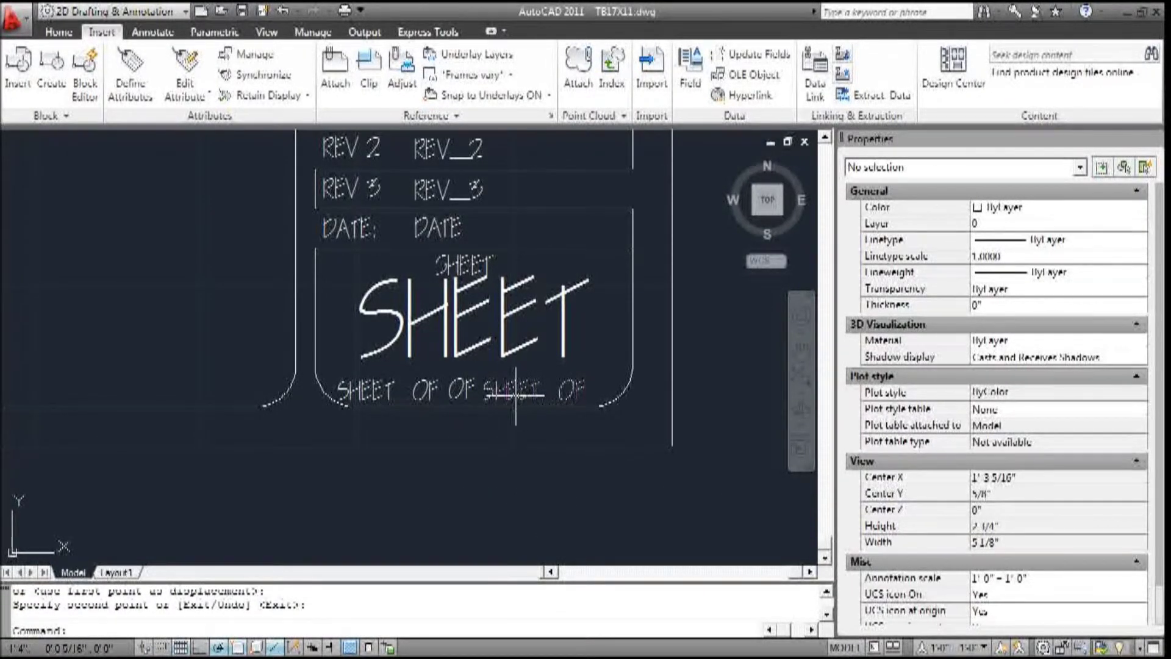
Left-justify the copied attribute and position it just after OF
{"action": "left_click", "coordinate": [515, 395]}
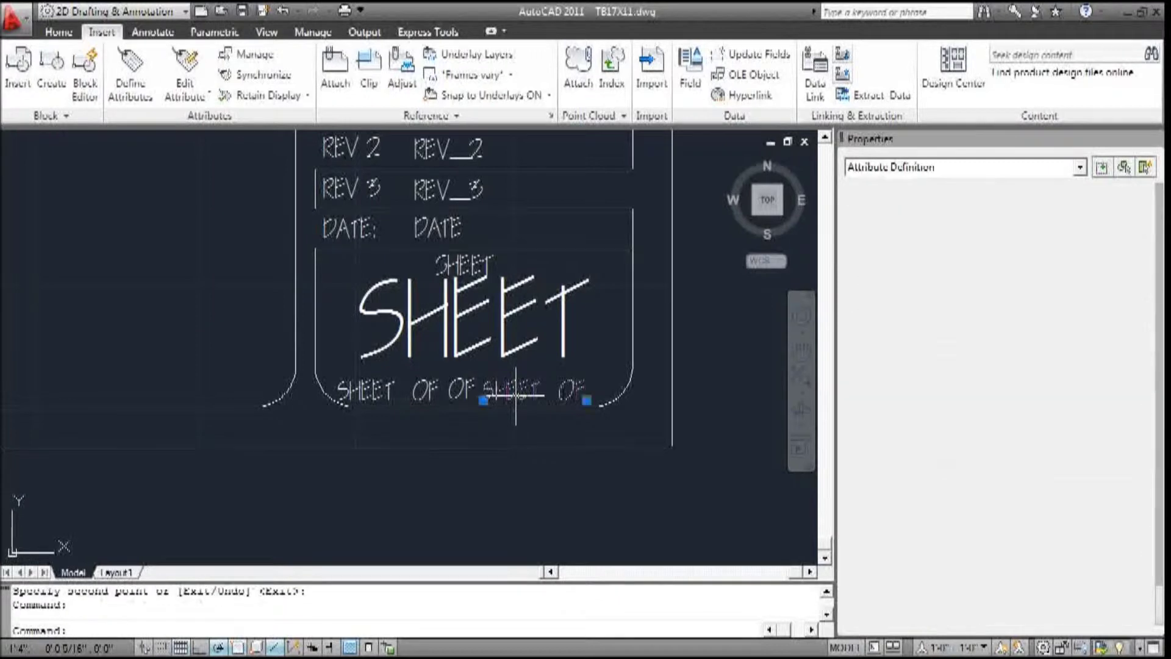
{"action": "left_click", "coordinate": [1024, 480]}
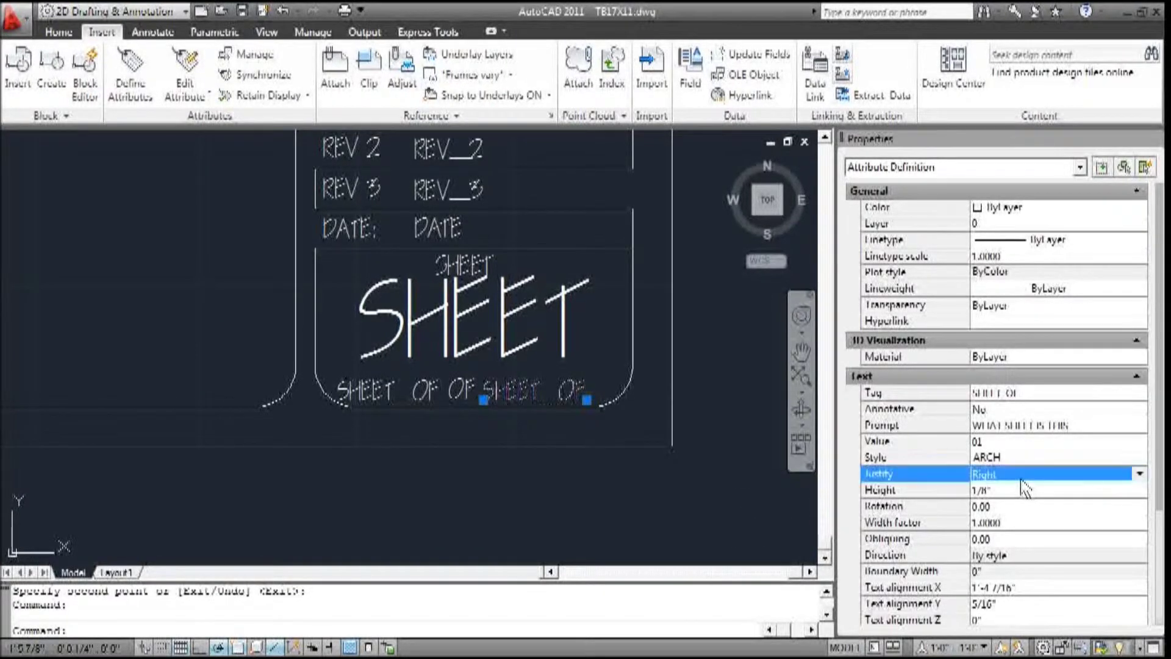
{"action": "left_click", "coordinate": [1021, 478]}
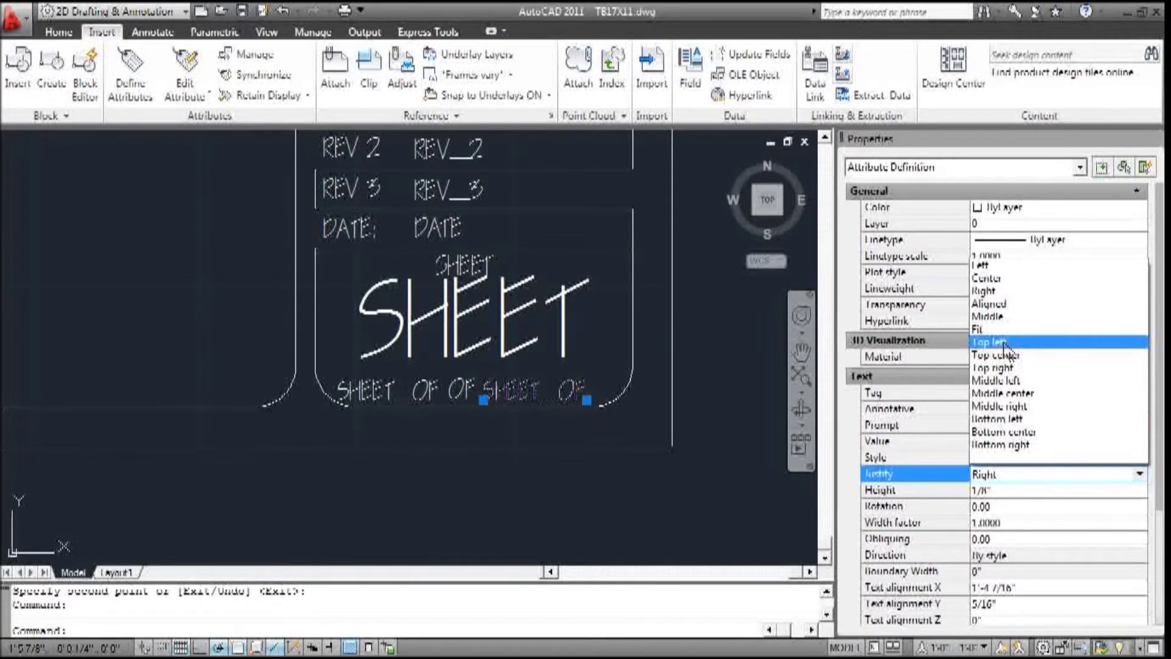
{"action": "left_click", "coordinate": [1000, 264]}
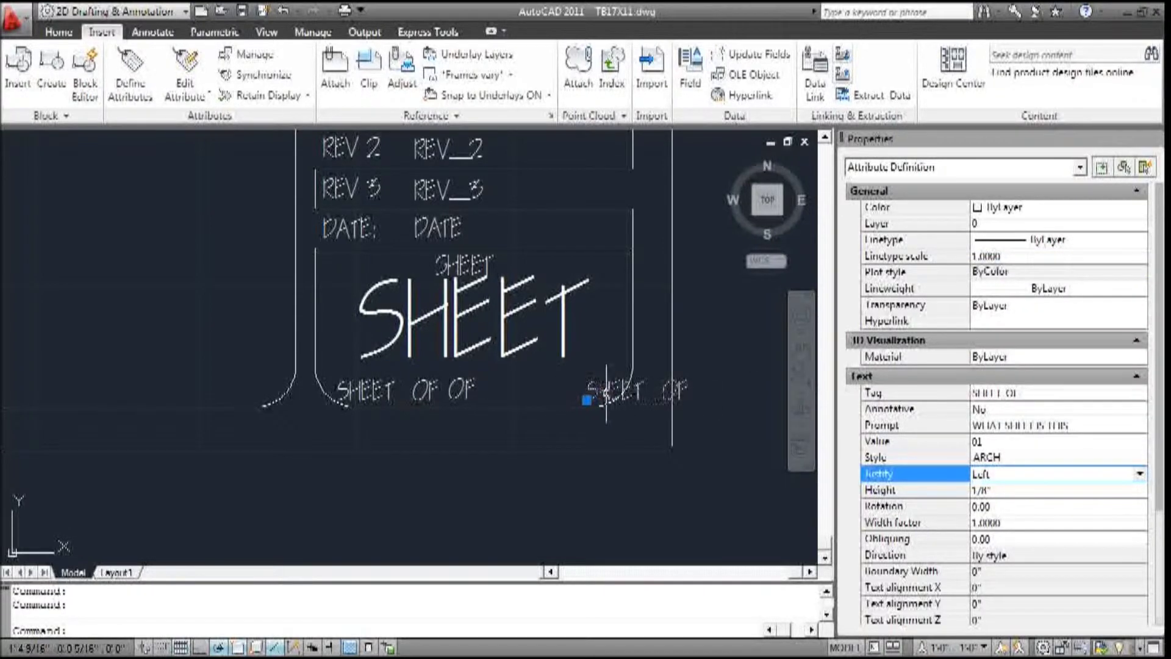
{"action": "left_click", "coordinate": [586, 401]}
{"action": "scroll", "coordinate": [485, 395], "scroll_direction": "up", "scroll_amount": 5}
{"action": "scroll", "coordinate": [485, 397], "scroll_direction": "down", "scroll_amount": 1}
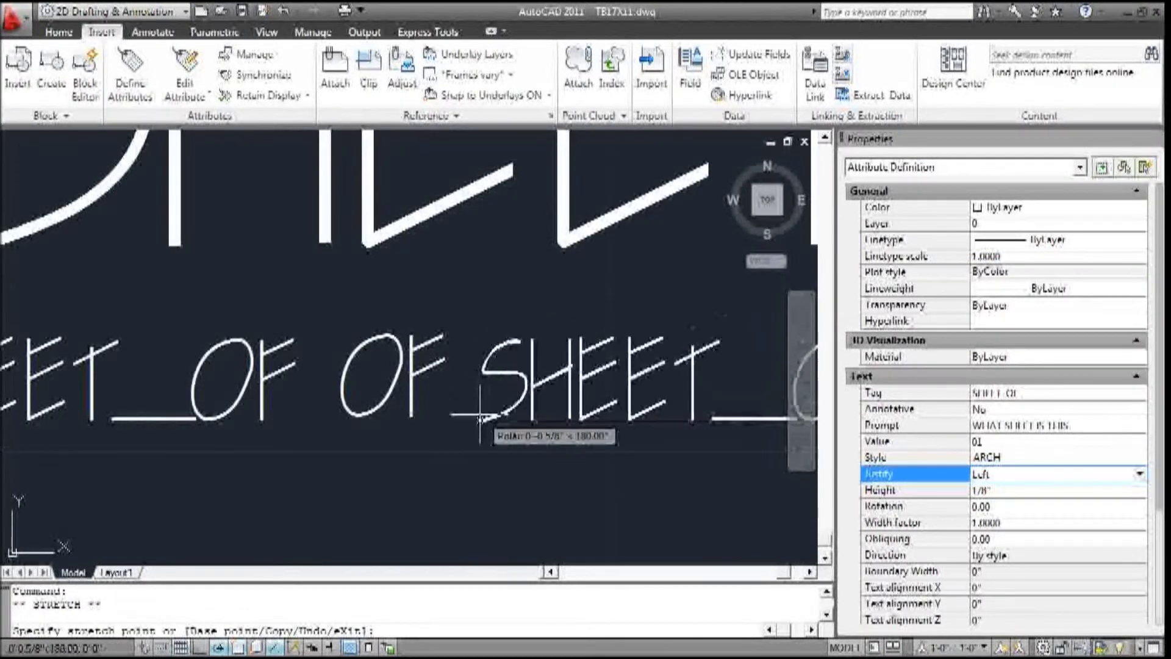
{"action": "left_click", "coordinate": [483, 419]}
{"action": "scroll", "coordinate": [503, 403], "scroll_direction": "down", "scroll_amount": 2}
{"action": "scroll", "coordinate": [504, 402], "scroll_direction": "down", "scroll_amount": 2}
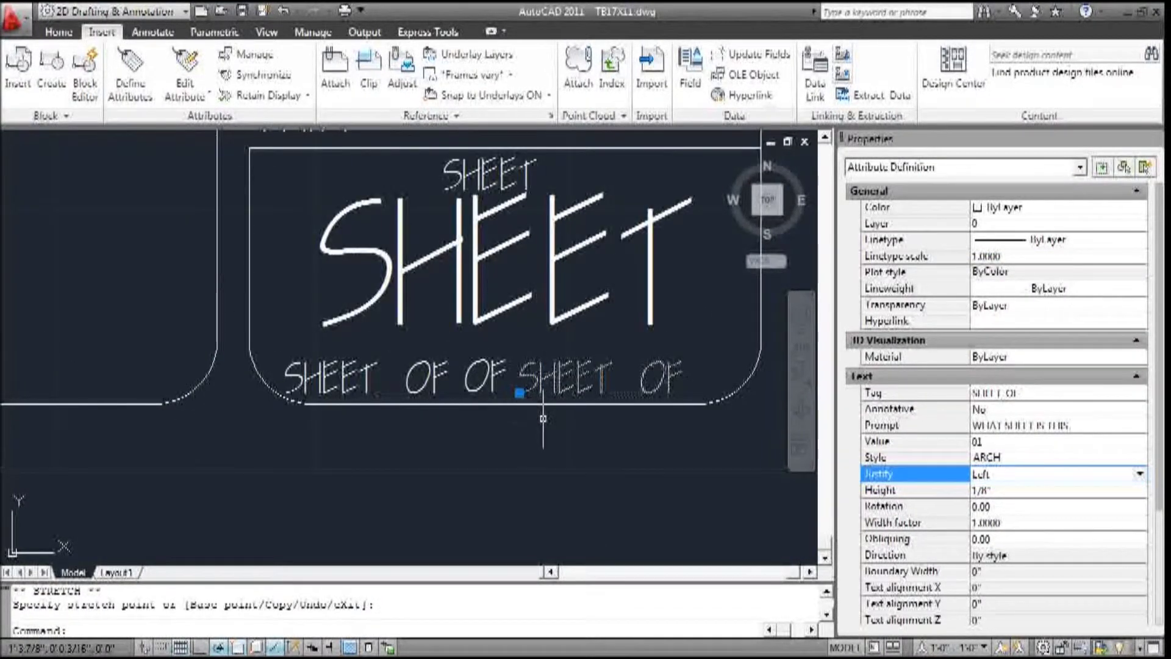
{"action": "key", "text": "Escape"}
Change the copy's prompt to TOTAL SHEETS IN THE SET and its default to 10
{"action": "double_click", "coordinate": [555, 381]}
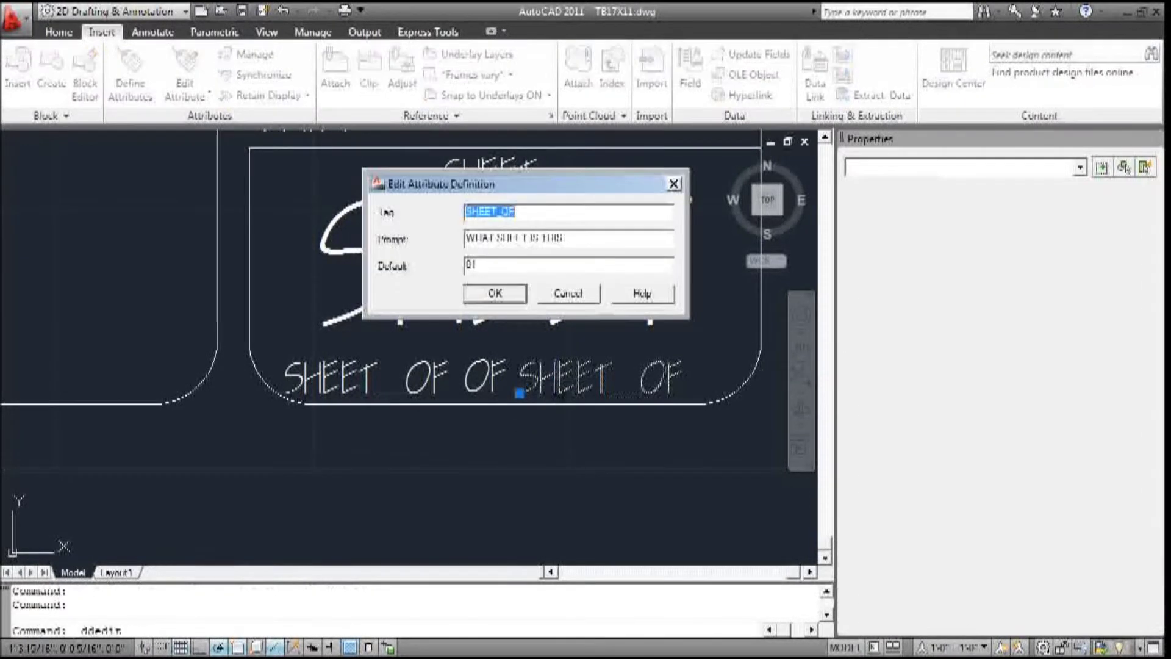
{"action": "left_click", "coordinate": [523, 211]}
{"action": "left_click_drag", "start_coordinate": [576, 239], "coordinate": [424, 248]}
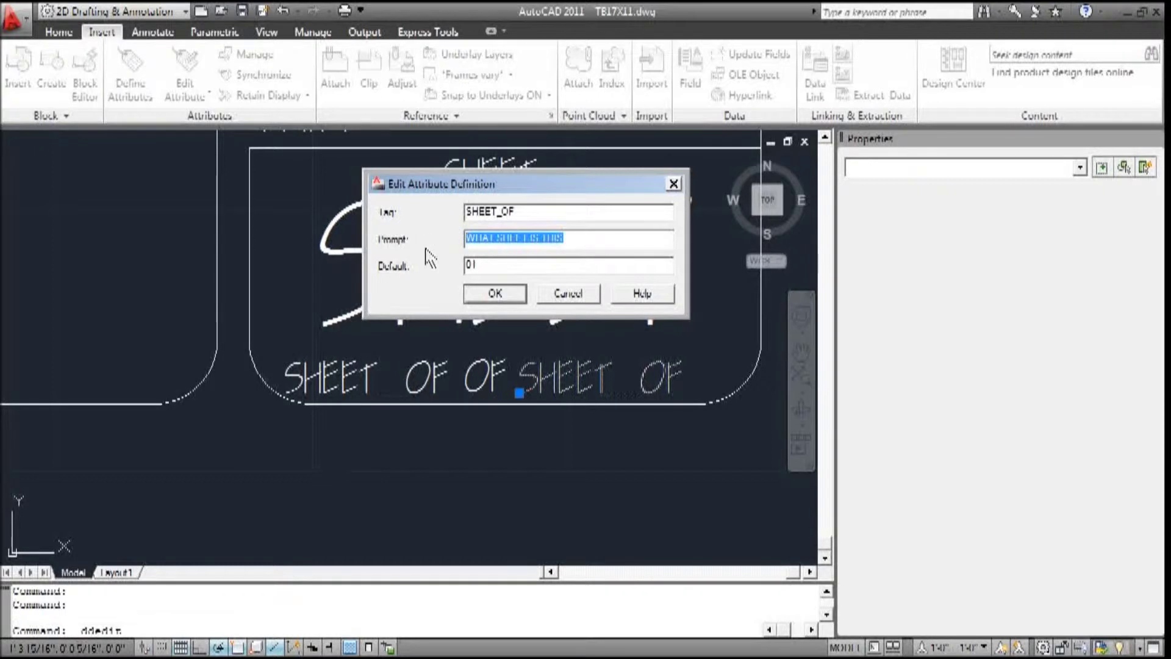
{"action": "type", "text": "10"}
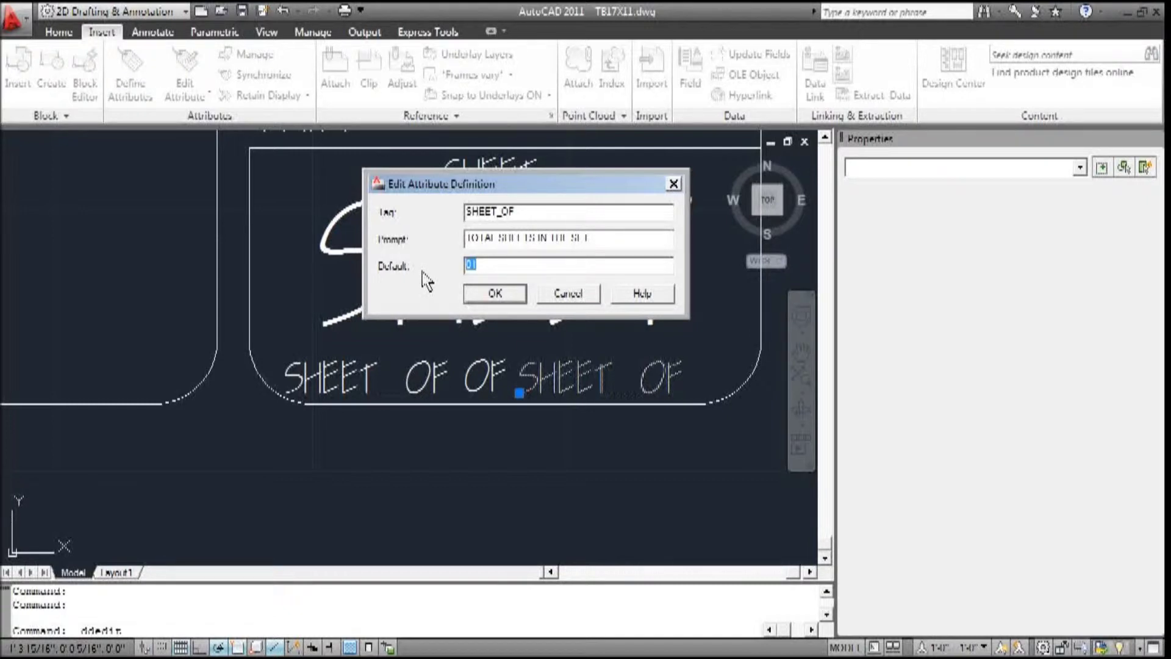
{"action": "left_click", "coordinate": [496, 294]}
{"action": "key", "text": "Escape"}
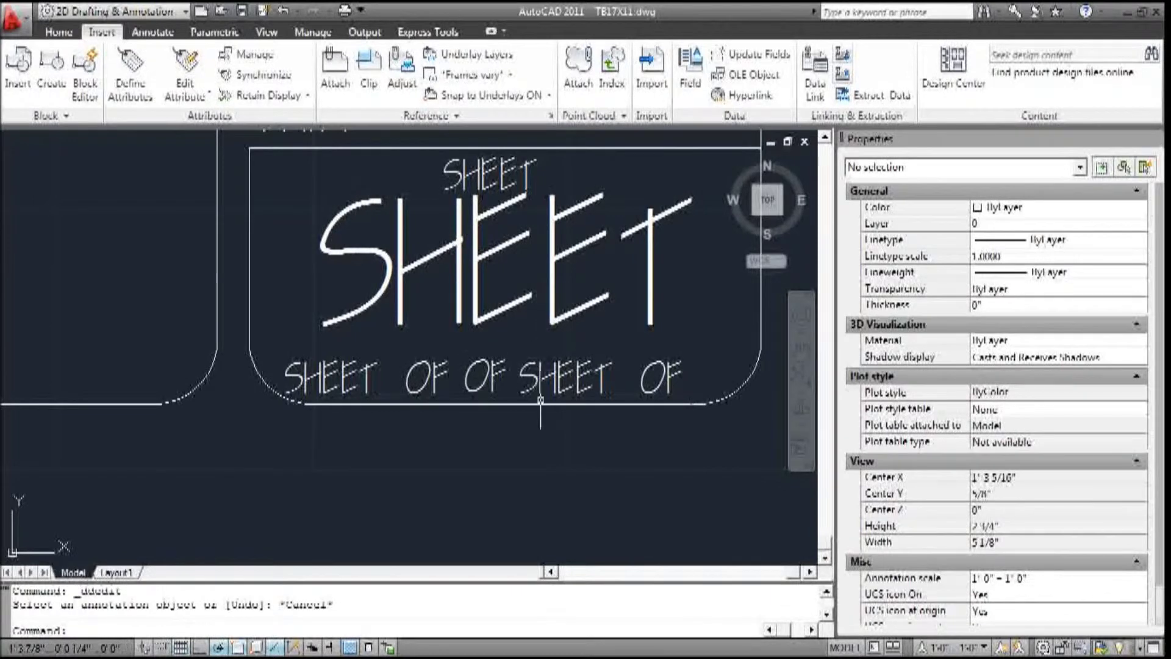
Zoom to the title block and select the PROJ NAME attribute definition
{"action": "scroll", "coordinate": [539, 402], "scroll_direction": "down", "scroll_amount": 5}
{"action": "scroll", "coordinate": [539, 290], "scroll_direction": "up", "scroll_amount": 4}
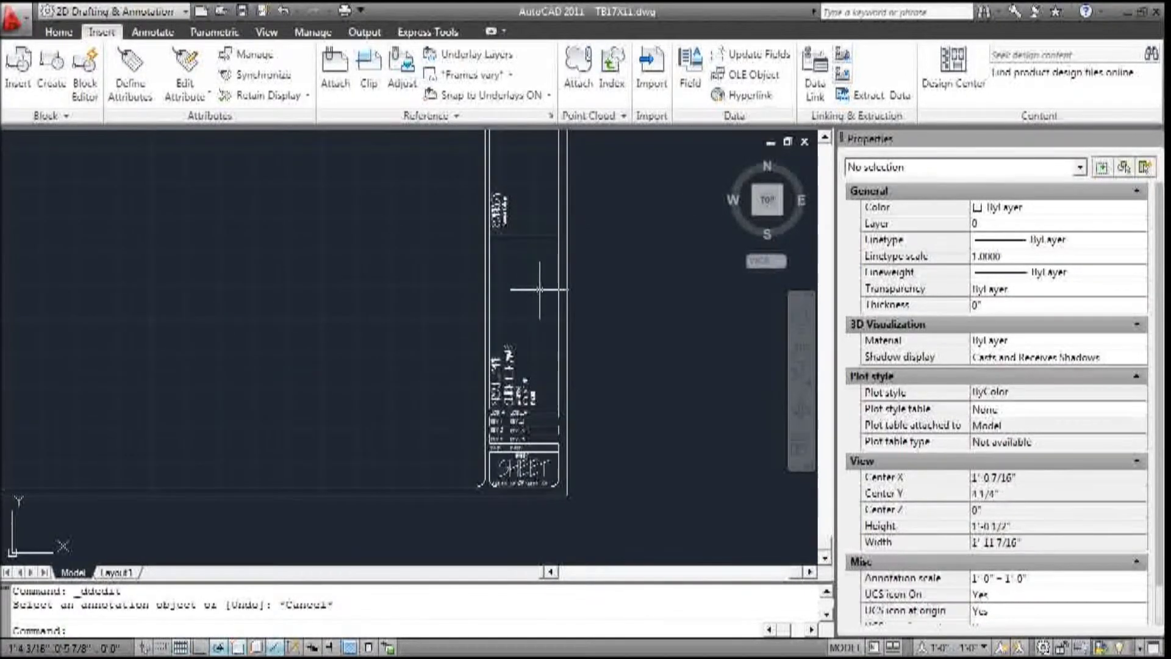
{"action": "scroll", "coordinate": [539, 290], "scroll_direction": "up", "scroll_amount": 3}
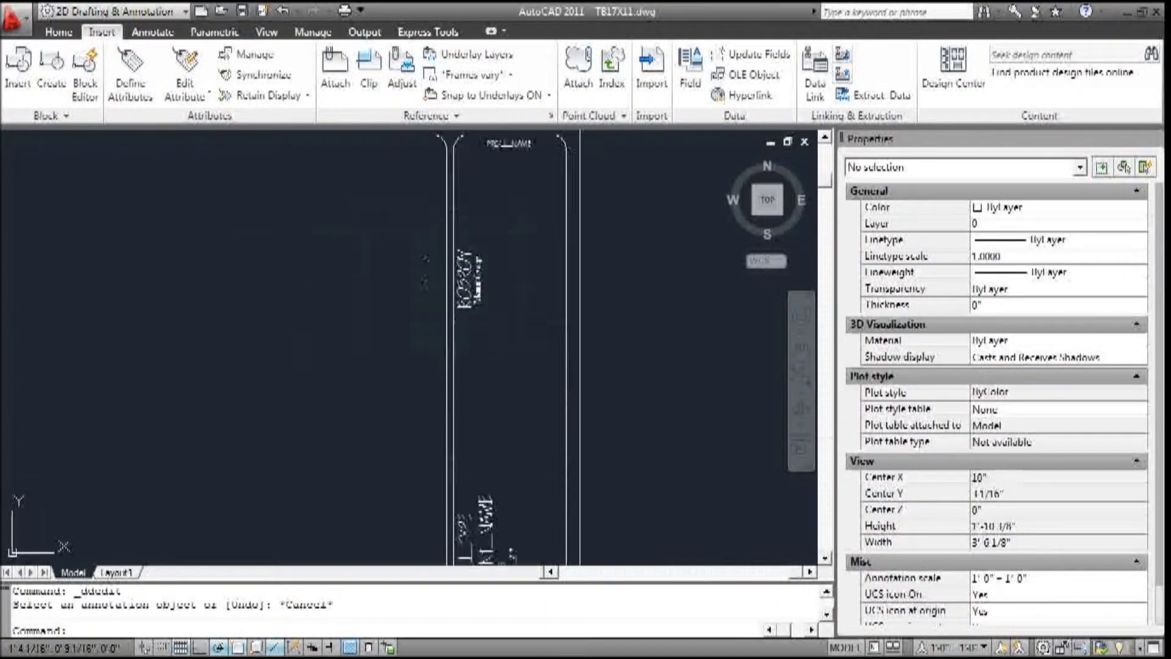
{"action": "scroll", "coordinate": [485, 318], "scroll_direction": "down", "scroll_amount": 3}
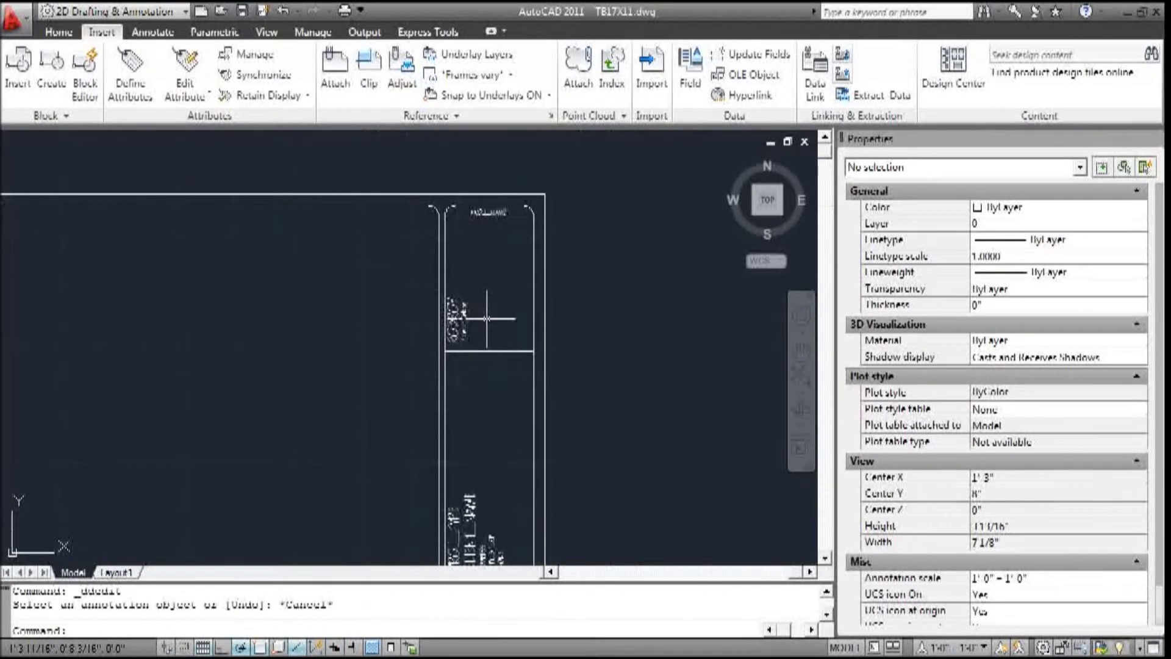
{"action": "scroll", "coordinate": [478, 264], "scroll_direction": "up", "scroll_amount": 3}
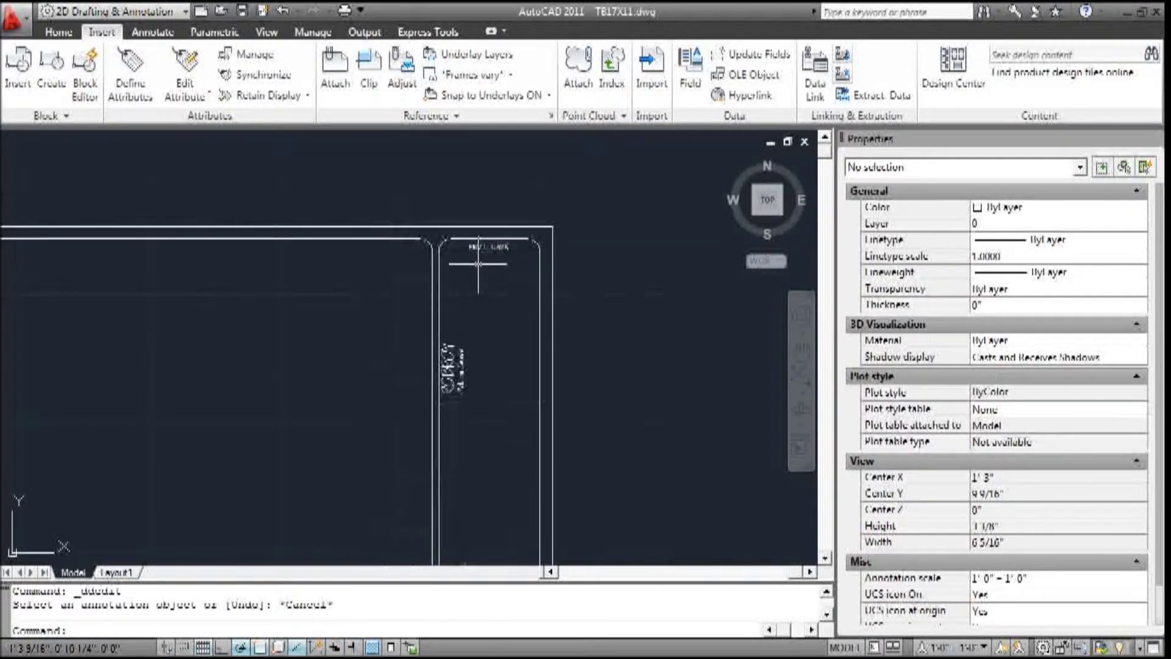
{"action": "scroll", "coordinate": [479, 242], "scroll_direction": "up", "scroll_amount": 4}
{"action": "left_click", "coordinate": [480, 250]}
Add the project type, client name, other project fields and REV 1 attributes to the selection
{"action": "scroll", "coordinate": [478, 241], "scroll_direction": "down", "scroll_amount": 4}
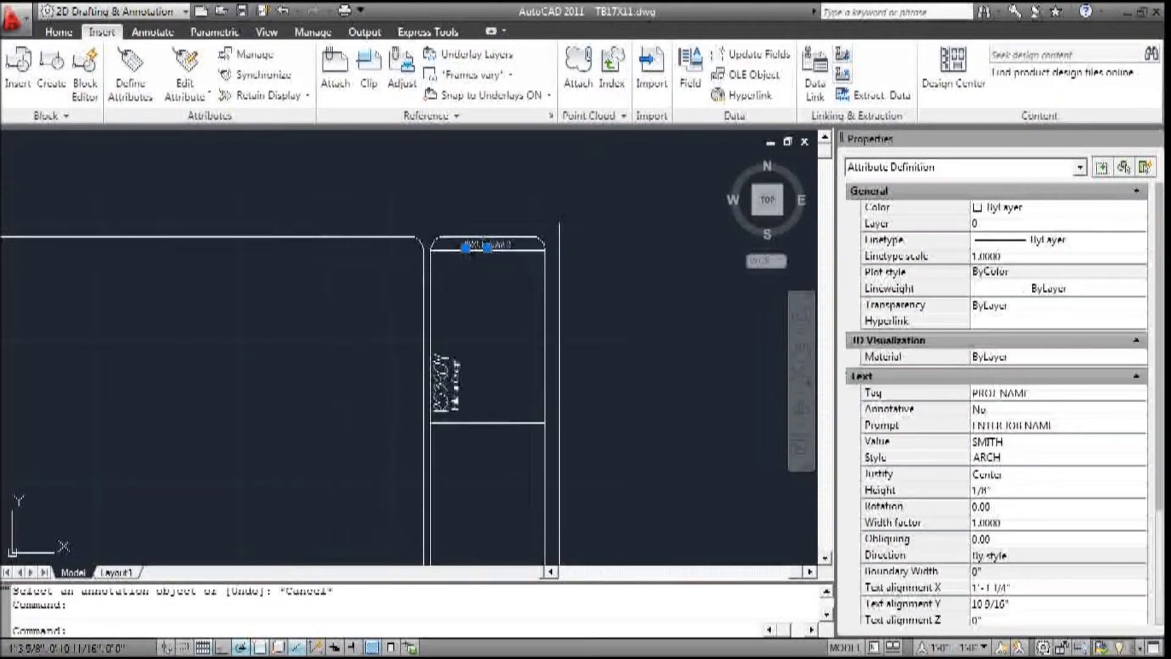
{"action": "scroll", "coordinate": [477, 242], "scroll_direction": "down", "scroll_amount": 3}
{"action": "scroll", "coordinate": [430, 384], "scroll_direction": "up", "scroll_amount": 5}
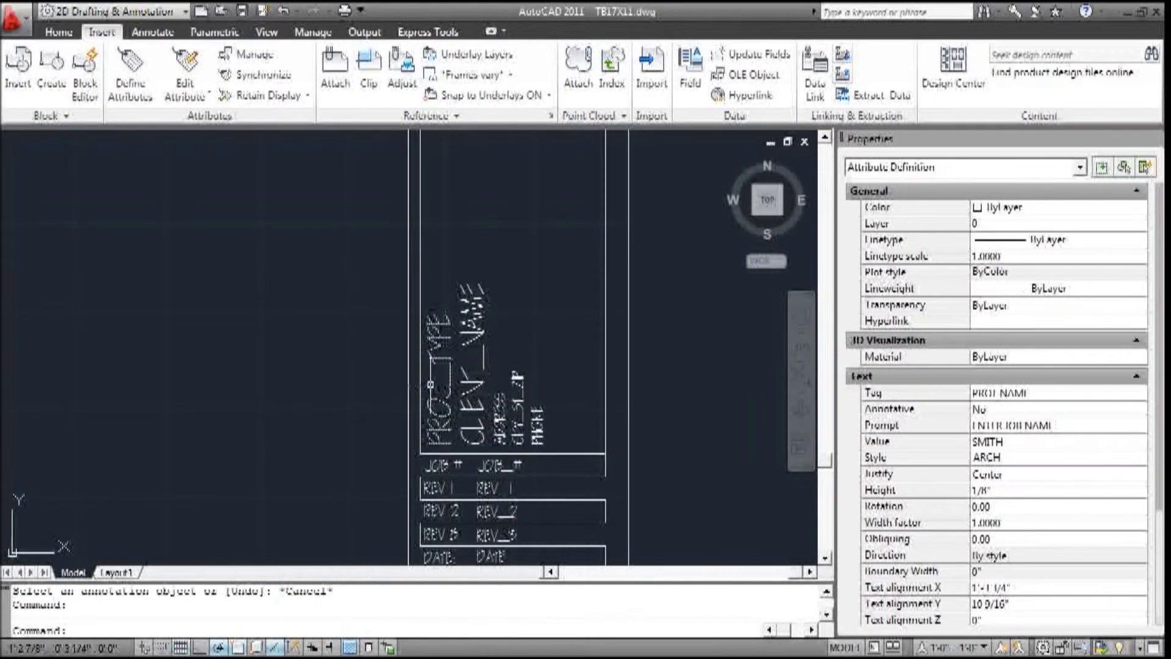
{"action": "left_click", "coordinate": [433, 387]}
{"action": "left_click", "coordinate": [473, 379]}
{"action": "left_click", "coordinate": [508, 394]}
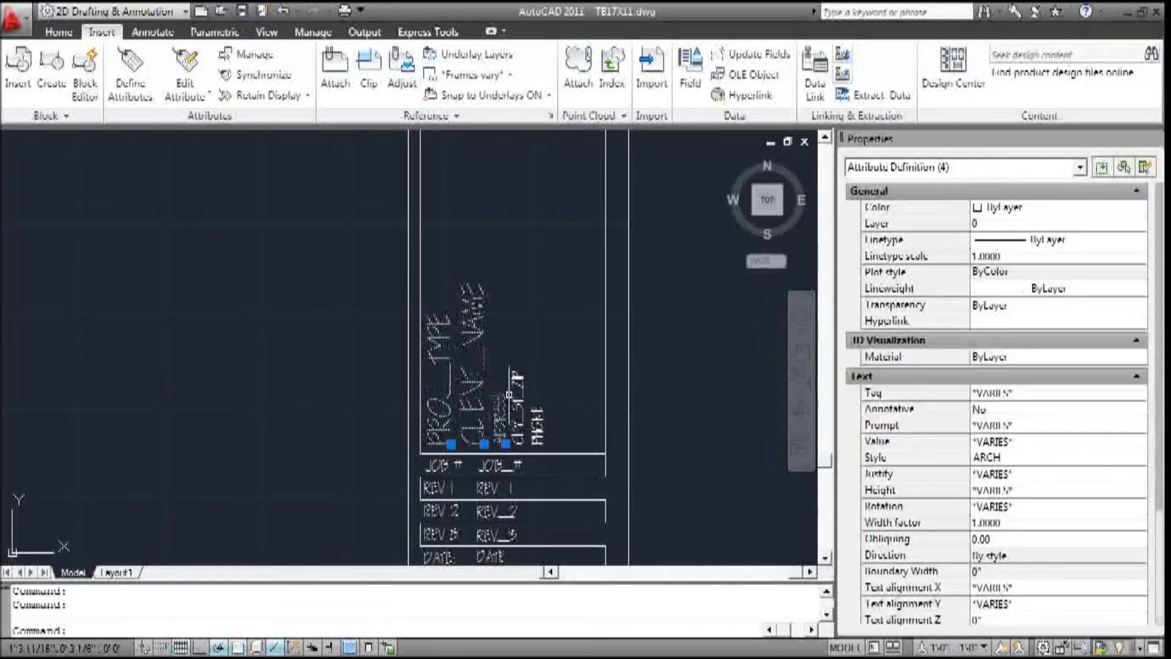
{"action": "left_click", "coordinate": [500, 415]}
{"action": "left_click", "coordinate": [536, 421]}
{"action": "scroll", "coordinate": [552, 366], "scroll_direction": "down", "scroll_amount": 3}
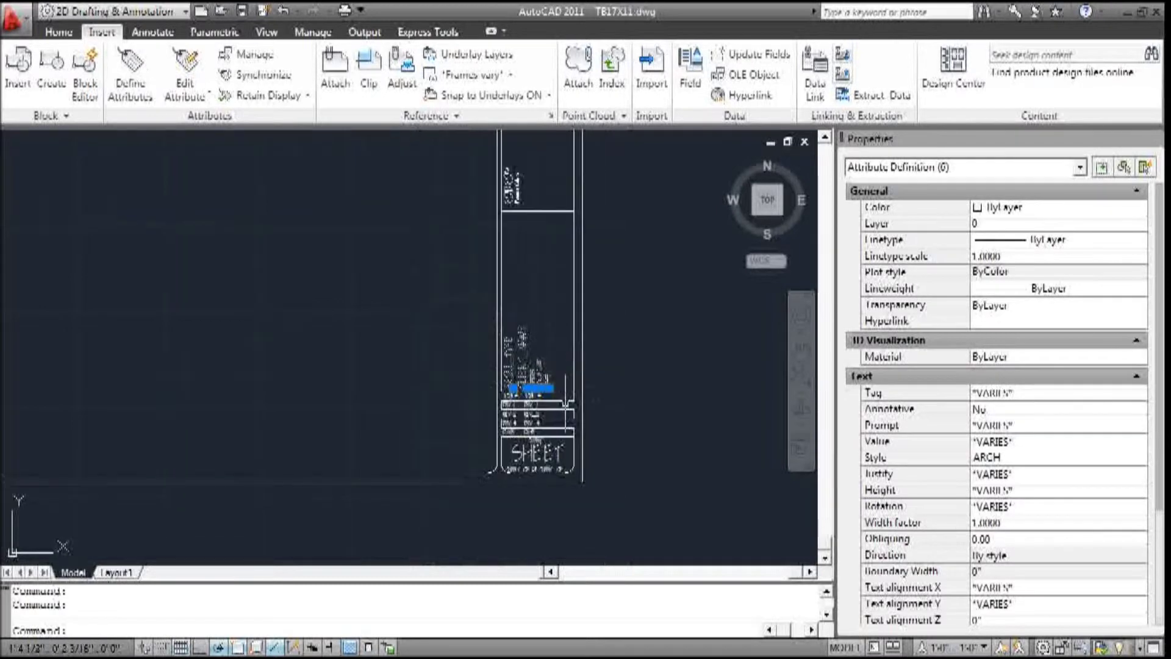
{"action": "scroll", "coordinate": [568, 403], "scroll_direction": "up", "scroll_amount": 2}
{"action": "left_click", "coordinate": [491, 382]}
Add the remaining REV 1, REV 2, REV 3, DATE and sheet attributes to the selection
{"action": "left_click", "coordinate": [495, 398]}
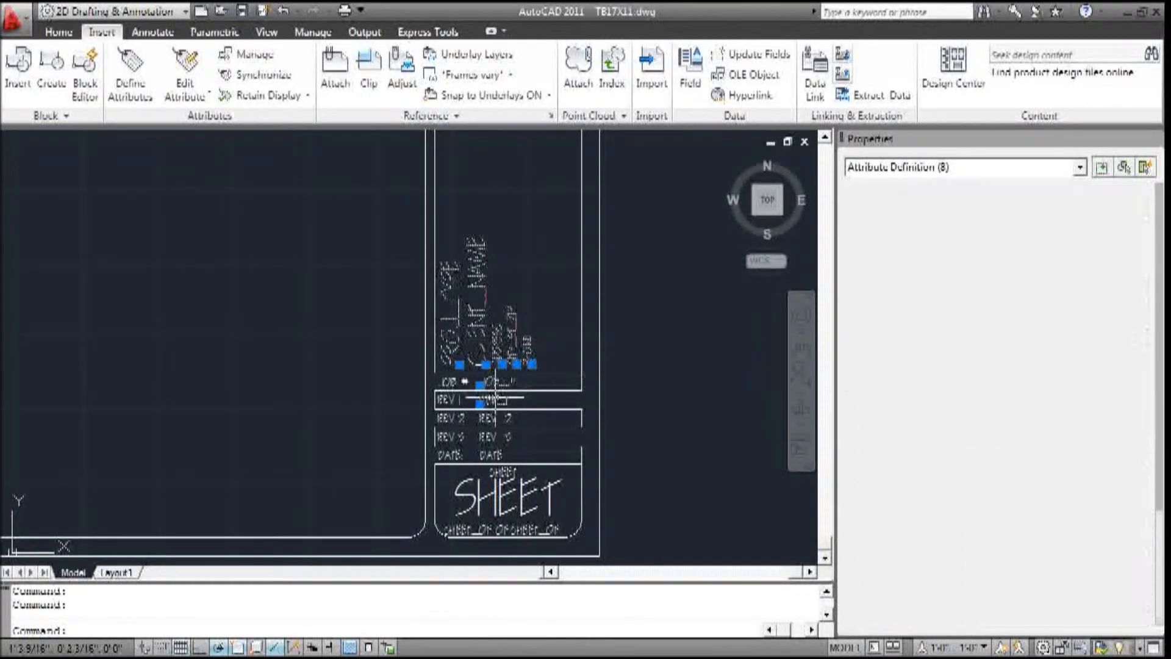
{"action": "left_click", "coordinate": [495, 407]}
{"action": "left_click", "coordinate": [499, 436]}
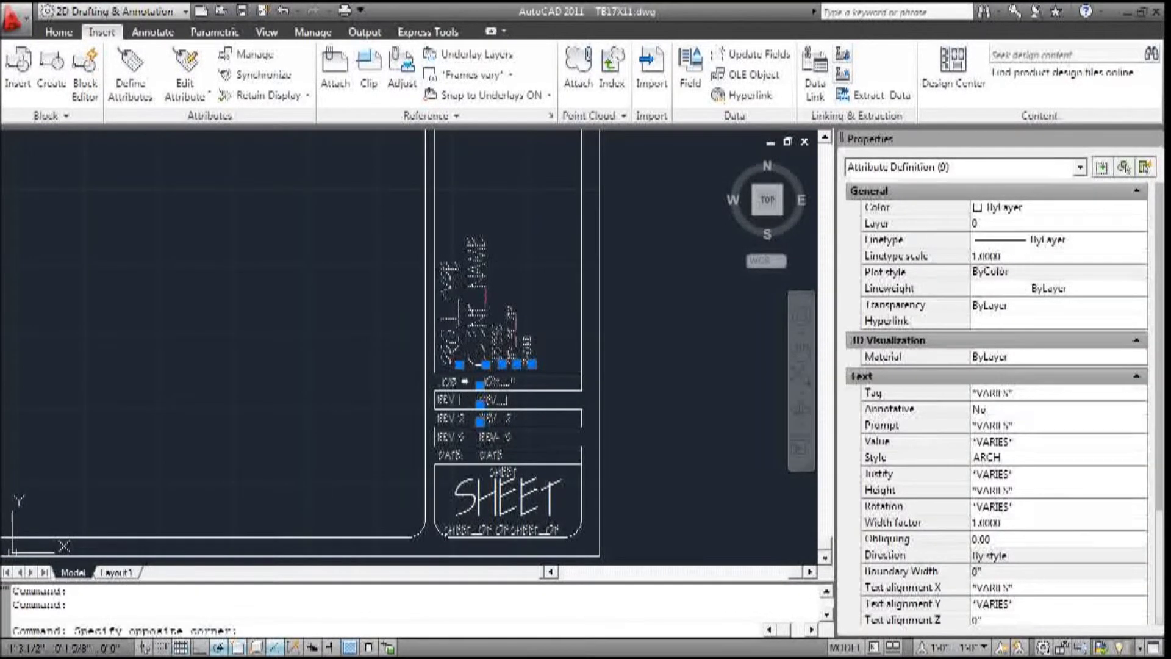
{"action": "left_click", "coordinate": [491, 437]}
{"action": "left_click", "coordinate": [491, 455]}
{"action": "left_click", "coordinate": [503, 472]}
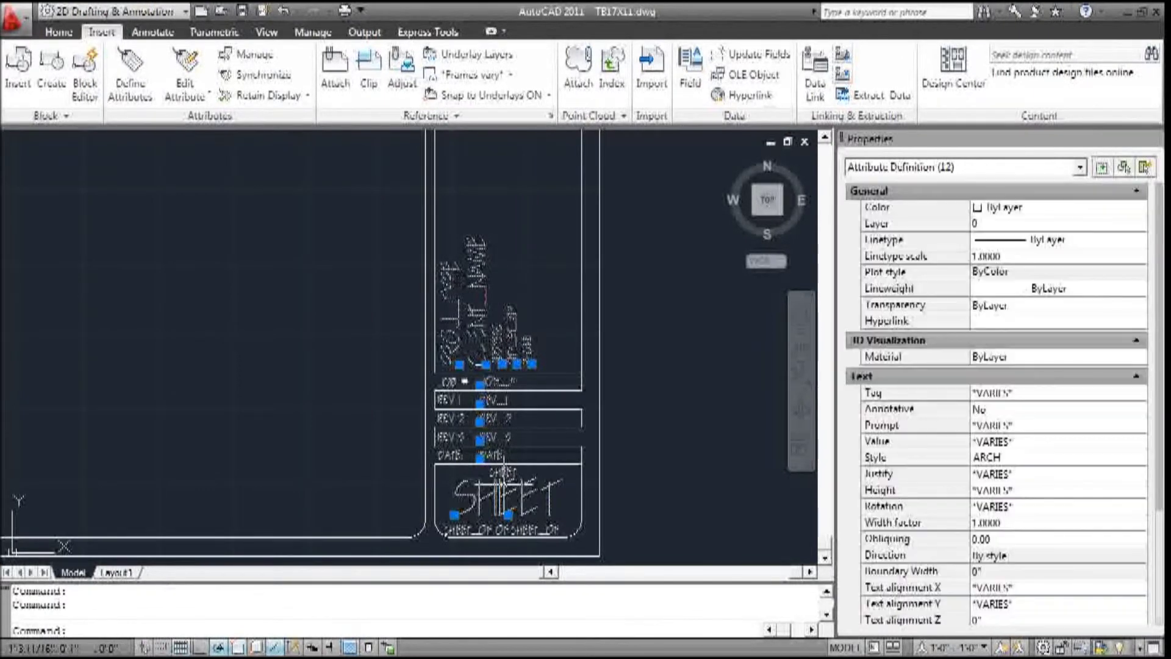
{"action": "left_click", "coordinate": [477, 530]}
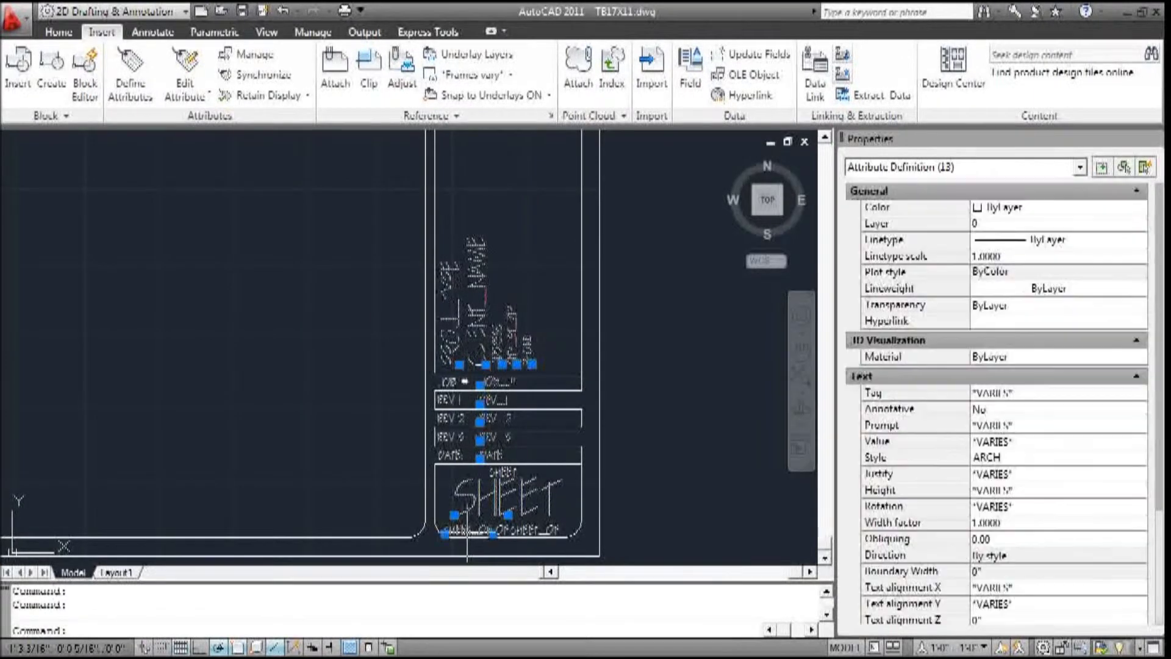
{"action": "left_click", "coordinate": [524, 530]}
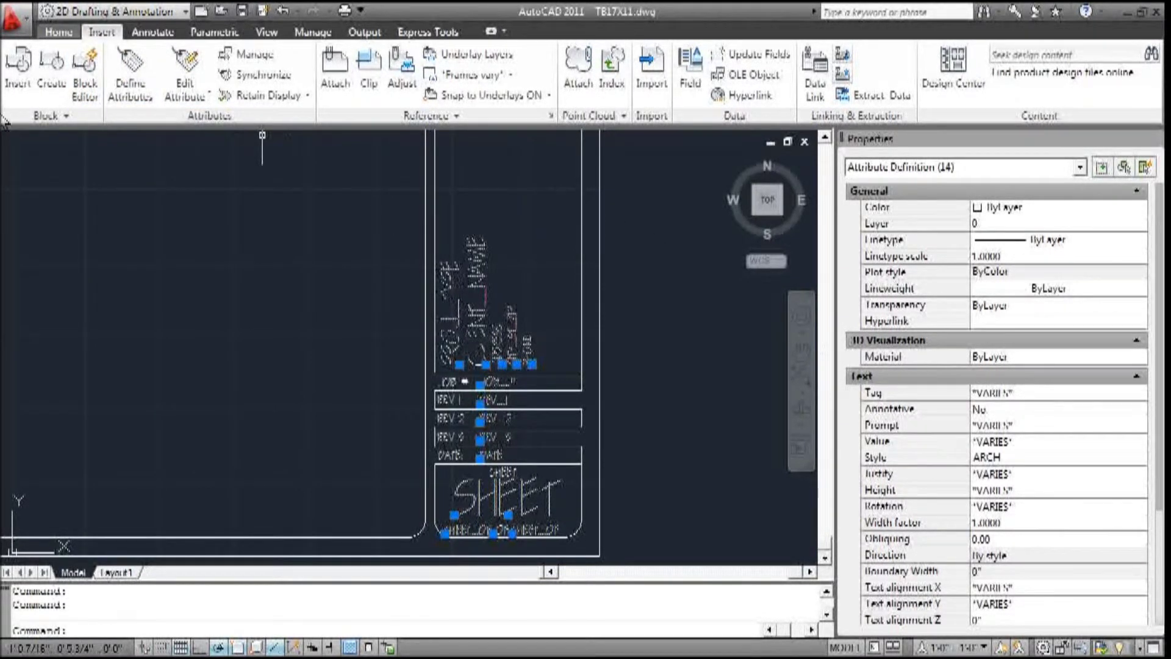
Set the selected attribute definitions' colour to Blue from the Home tab
{"action": "left_click", "coordinate": [59, 31]}
{"action": "left_click", "coordinate": [814, 55]}
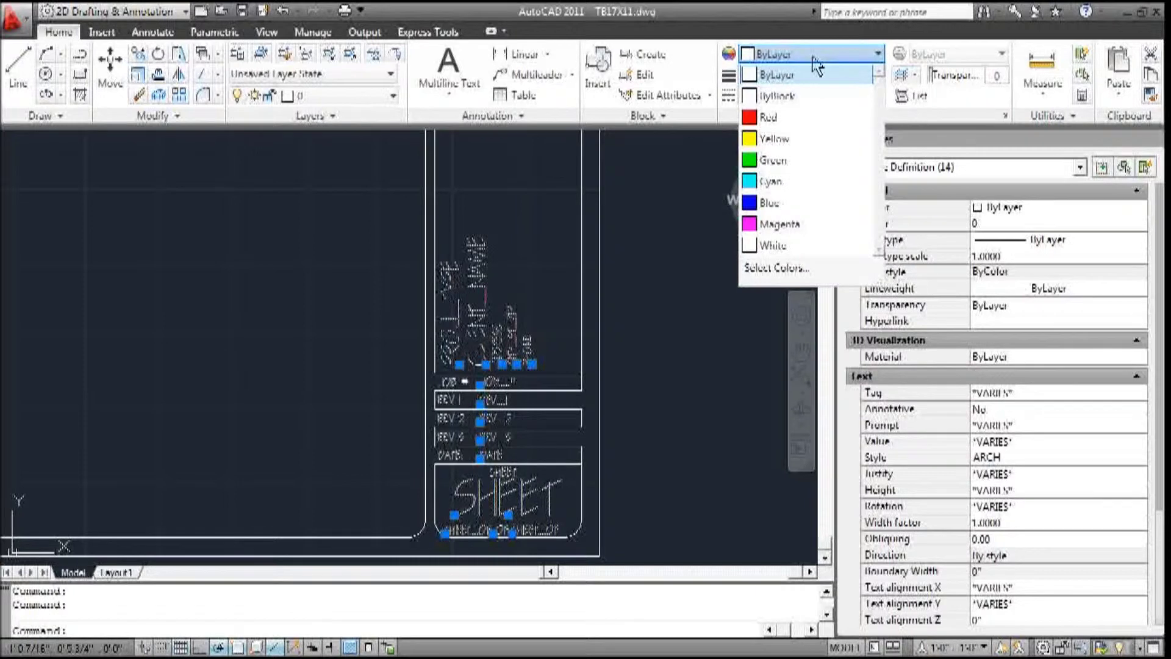
{"action": "left_click", "coordinate": [769, 202]}
{"action": "key", "text": "Escape"}
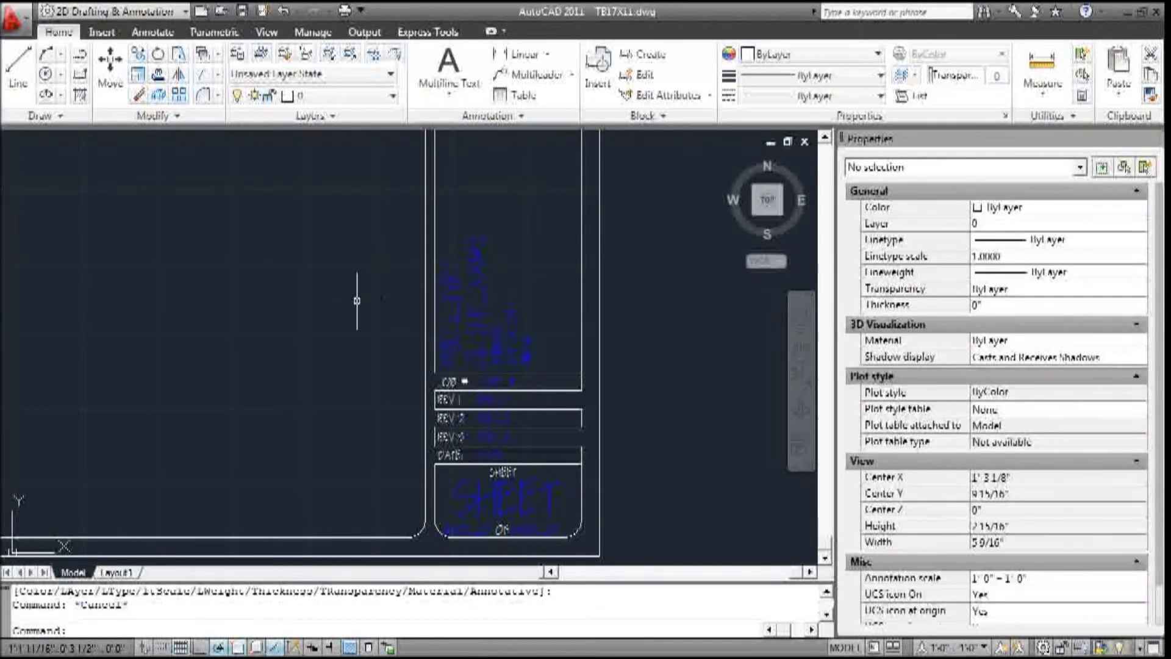
{"action": "key", "text": "Escape"}
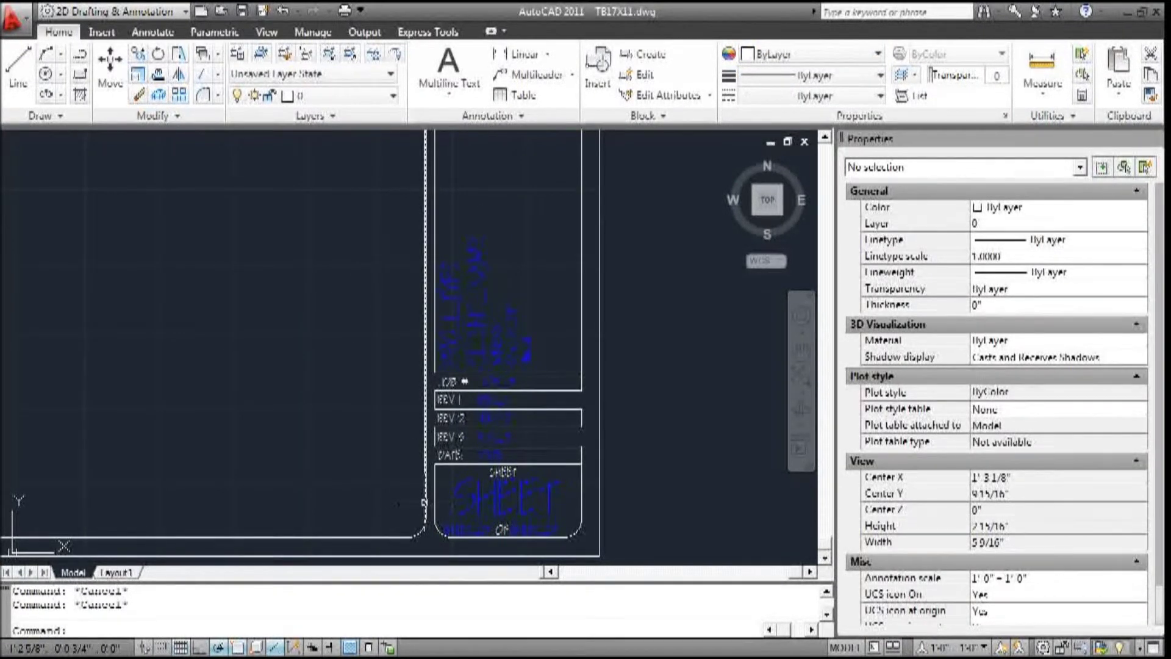
{"action": "scroll", "coordinate": [420, 503], "scroll_direction": "down", "scroll_amount": 3}
{"action": "scroll", "coordinate": [470, 327], "scroll_direction": "up", "scroll_amount": 2}
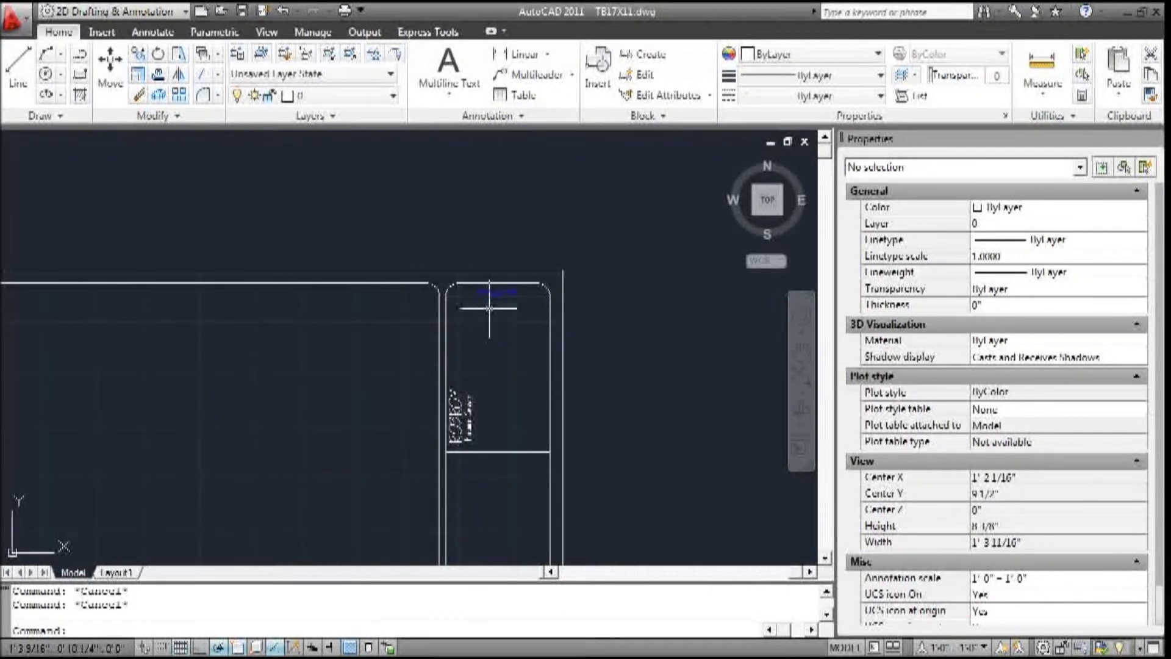
{"action": "scroll", "coordinate": [489, 308], "scroll_direction": "down", "scroll_amount": 4}
{"action": "scroll", "coordinate": [329, 411], "scroll_direction": "up", "scroll_amount": 2}
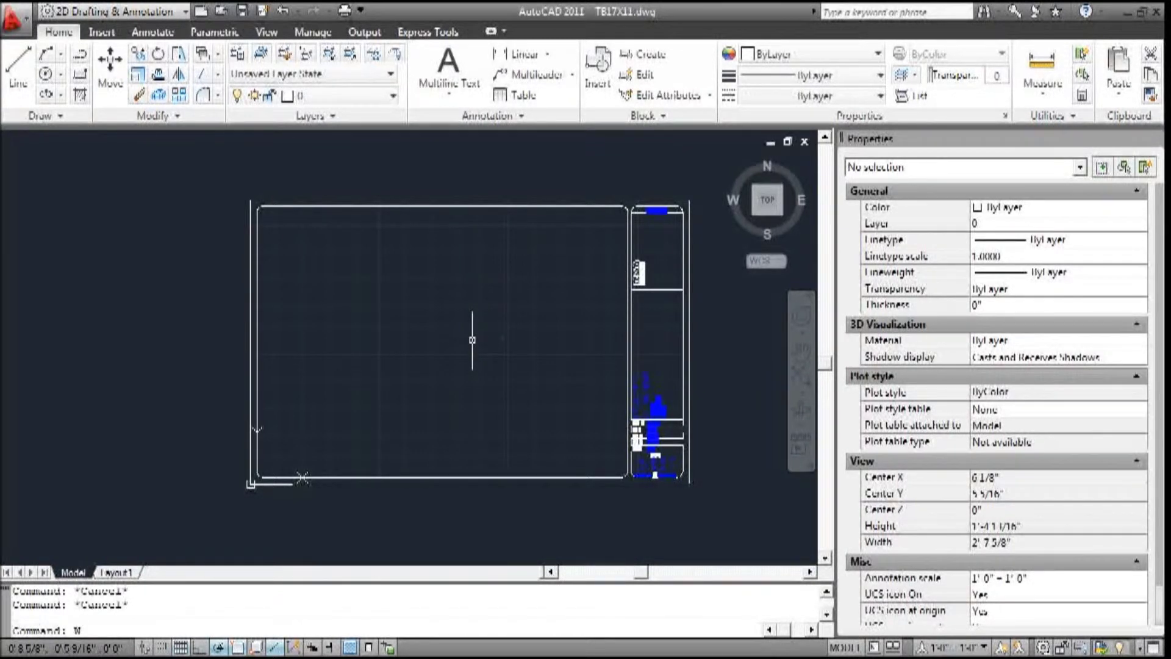
Open Write Block and browse for where to save the new drawing file
{"action": "key", "text": "Return"}
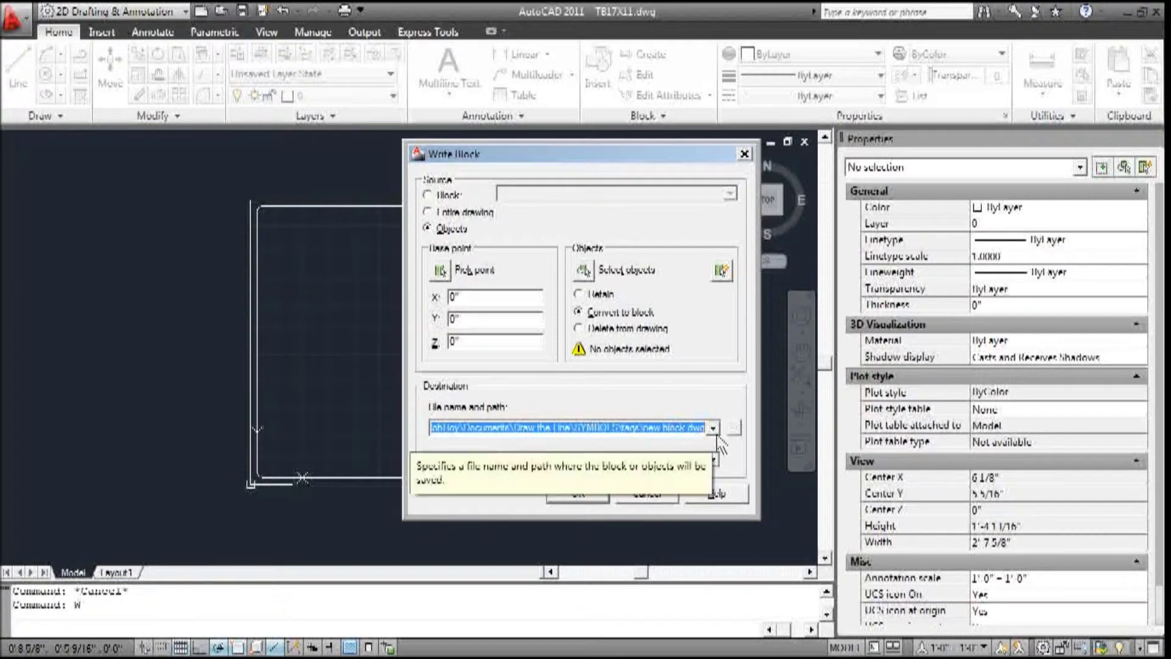
{"action": "left_click", "coordinate": [736, 430]}
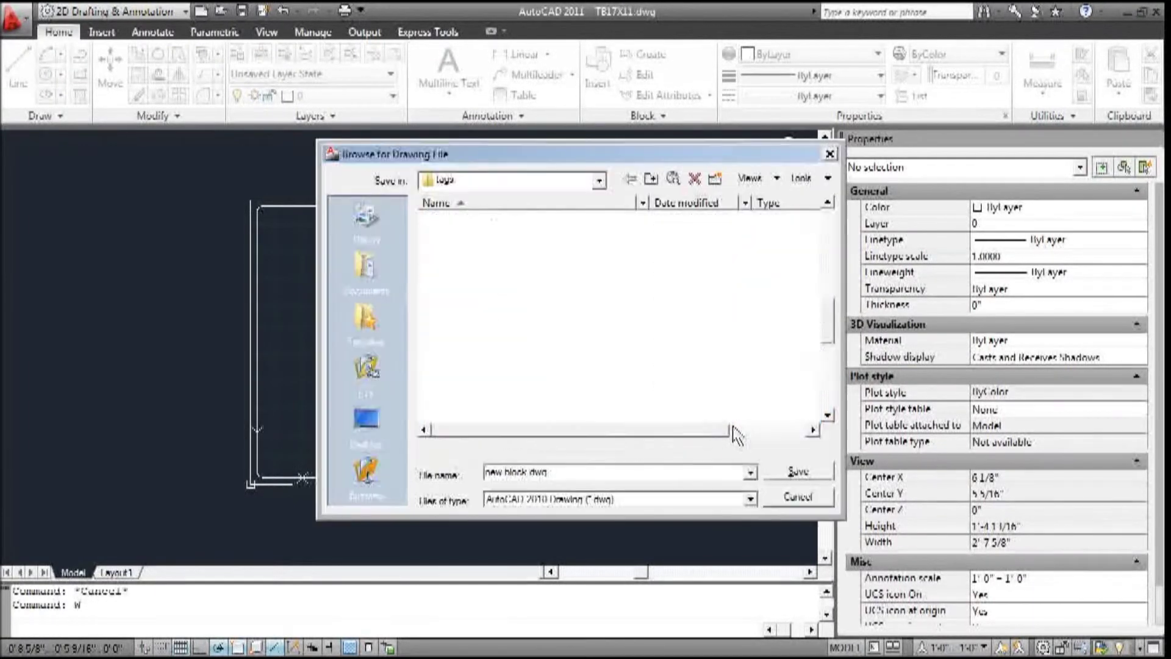
Navigate to My Documents > School > Palomar 2013 Spring > Arch 125s 2013 for the new drawing file
{"action": "left_click", "coordinate": [599, 180]}
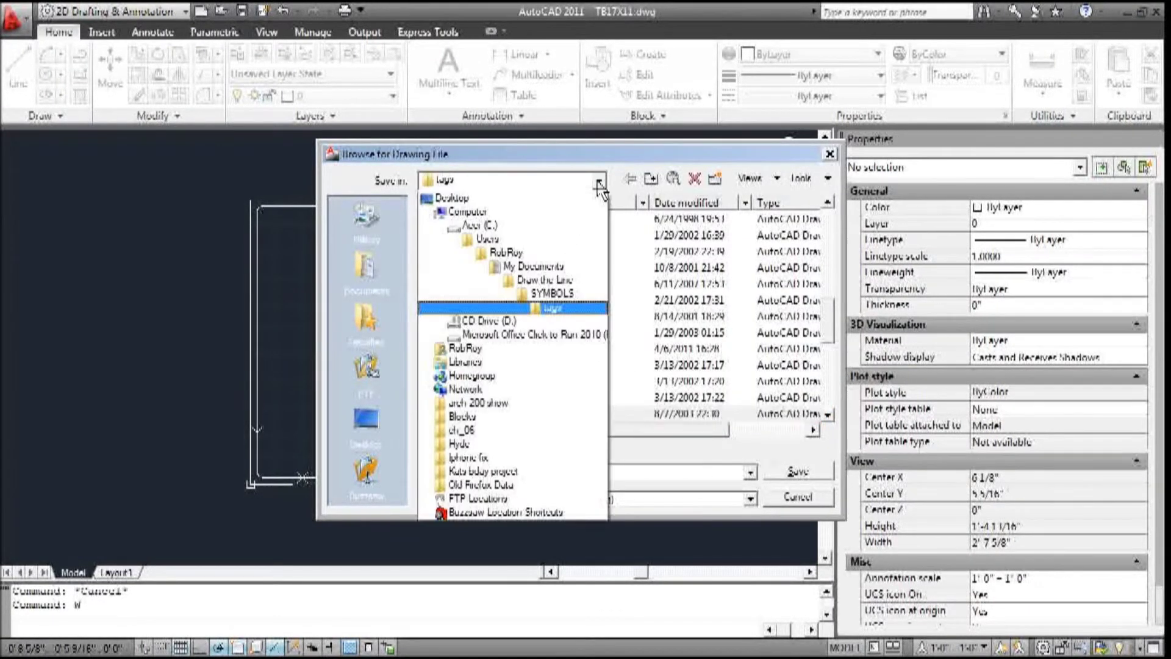
{"action": "left_click", "coordinate": [535, 269]}
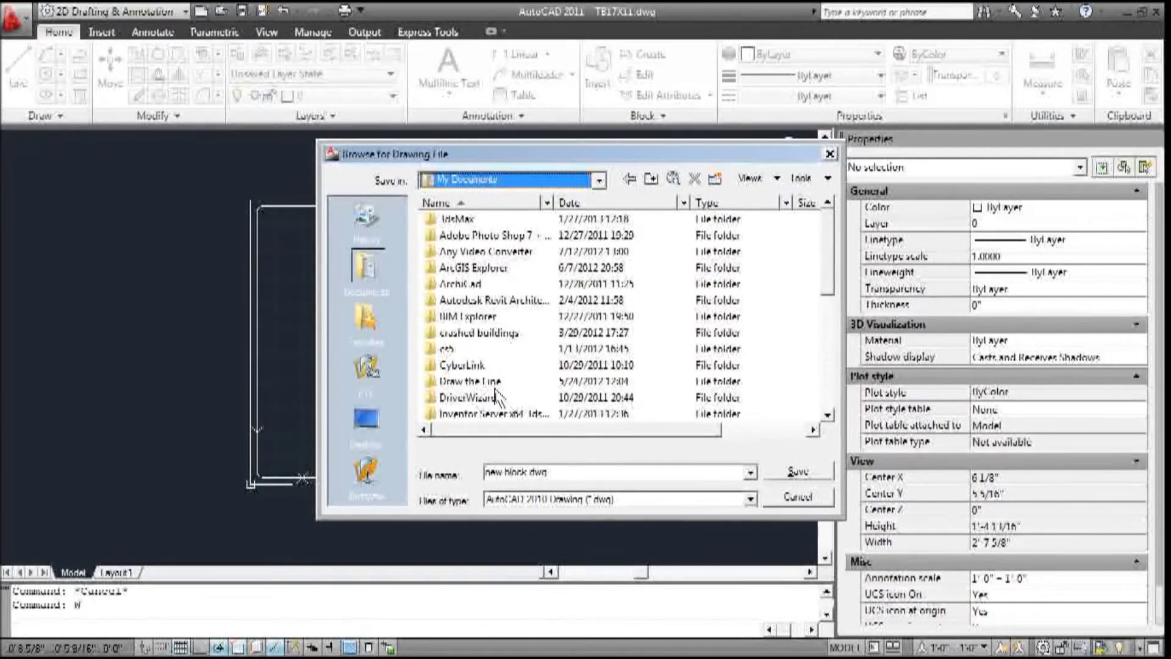
{"action": "left_click_drag", "start_coordinate": [817, 256], "coordinate": [824, 388]}
{"action": "double_click", "coordinate": [457, 365]}
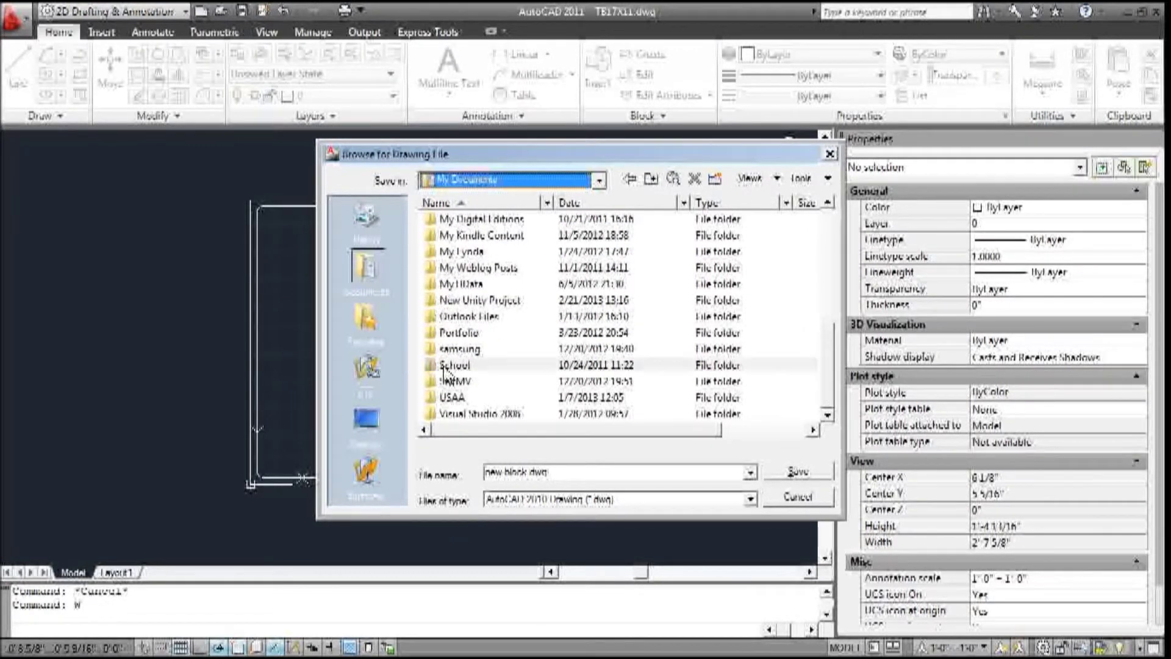
{"action": "scroll", "coordinate": [568, 390], "scroll_direction": "down", "scroll_amount": 7}
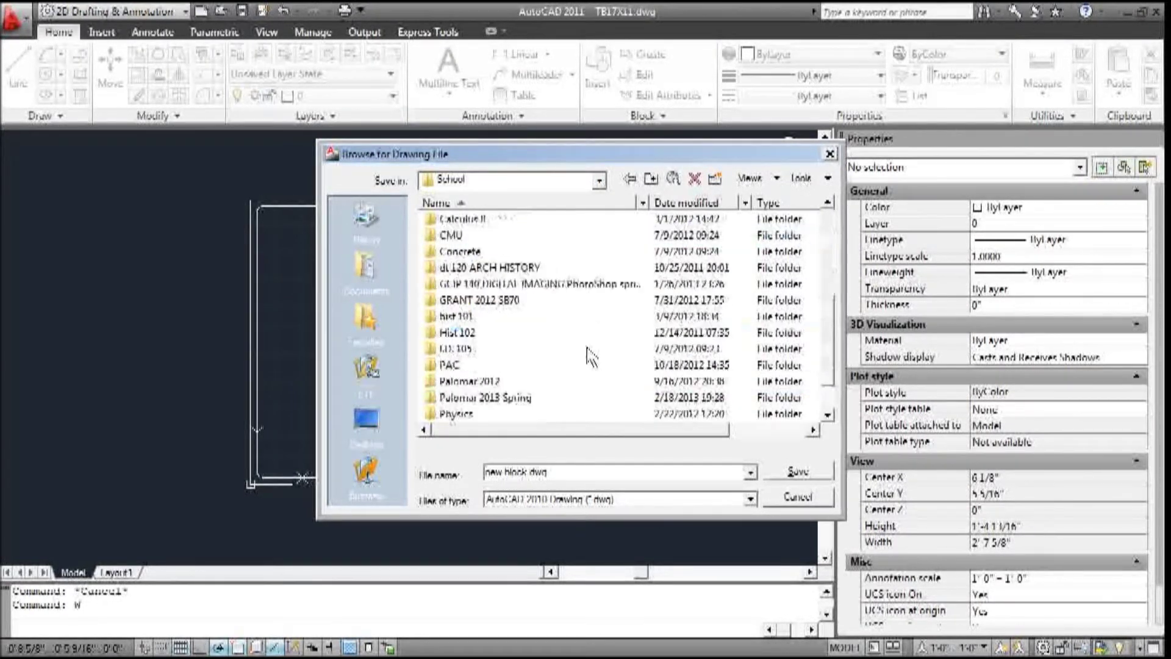
{"action": "double_click", "coordinate": [497, 349]}
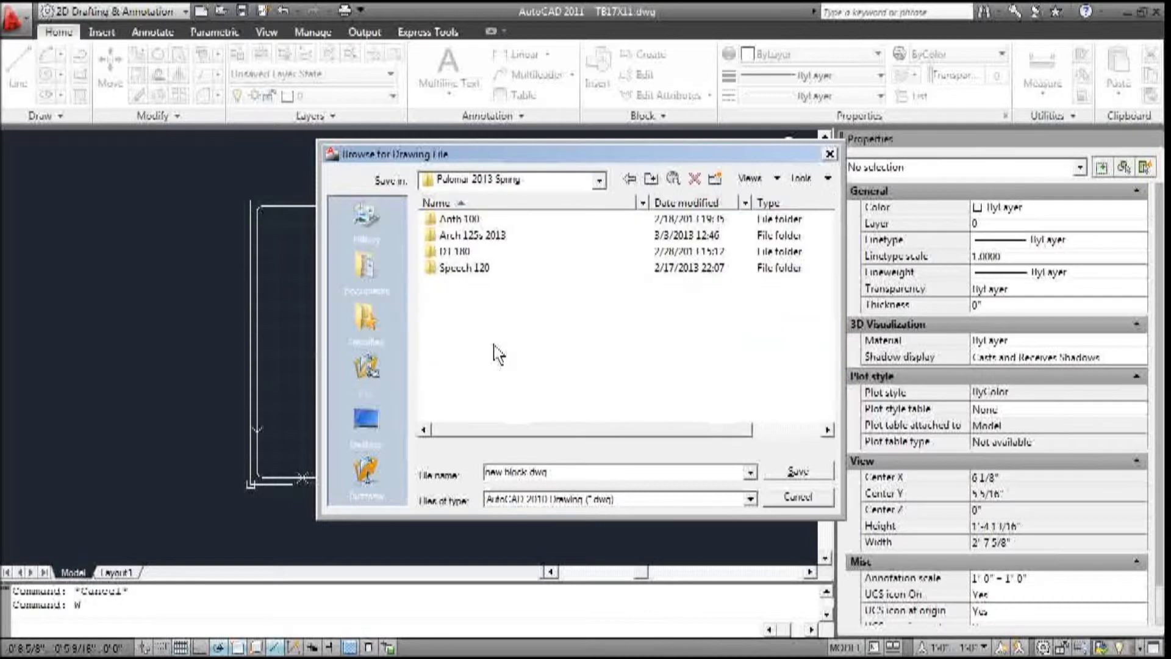
{"action": "double_click", "coordinate": [476, 238]}
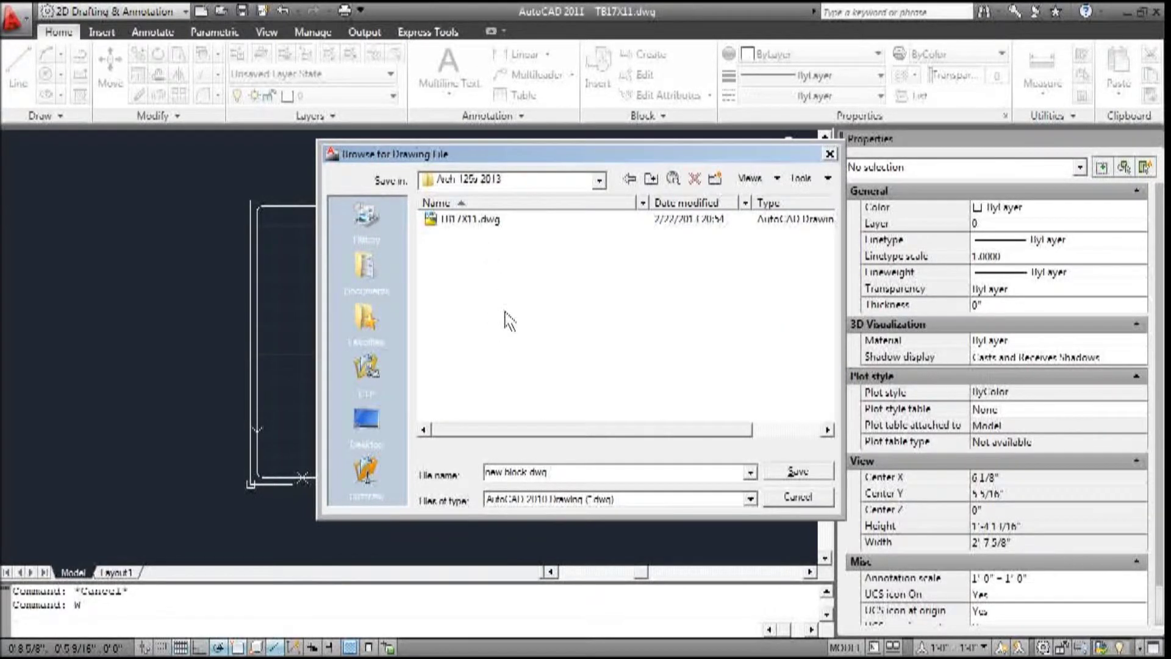
Name the new drawing file after TB17X11.dwg, trimming the extension, and accept it
{"action": "left_click", "coordinate": [470, 219]}
{"action": "left_click", "coordinate": [554, 471]}
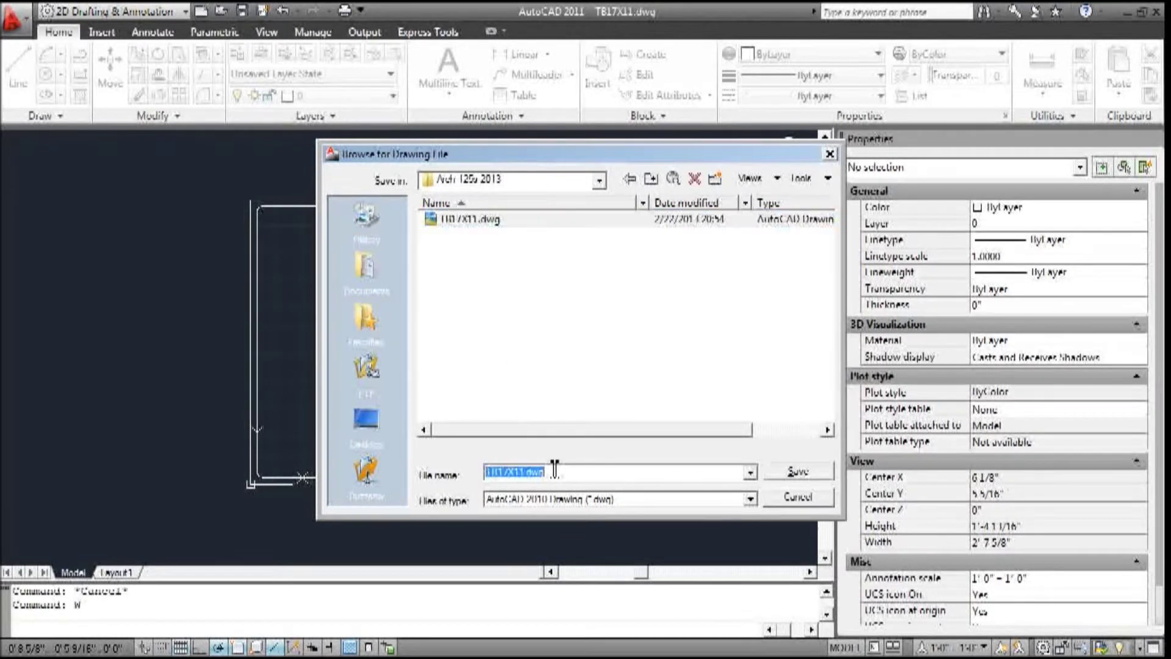
{"action": "left_click", "coordinate": [554, 472]}
{"action": "key", "text": "BackSpace"}
{"action": "key", "text": "BackSpace"}
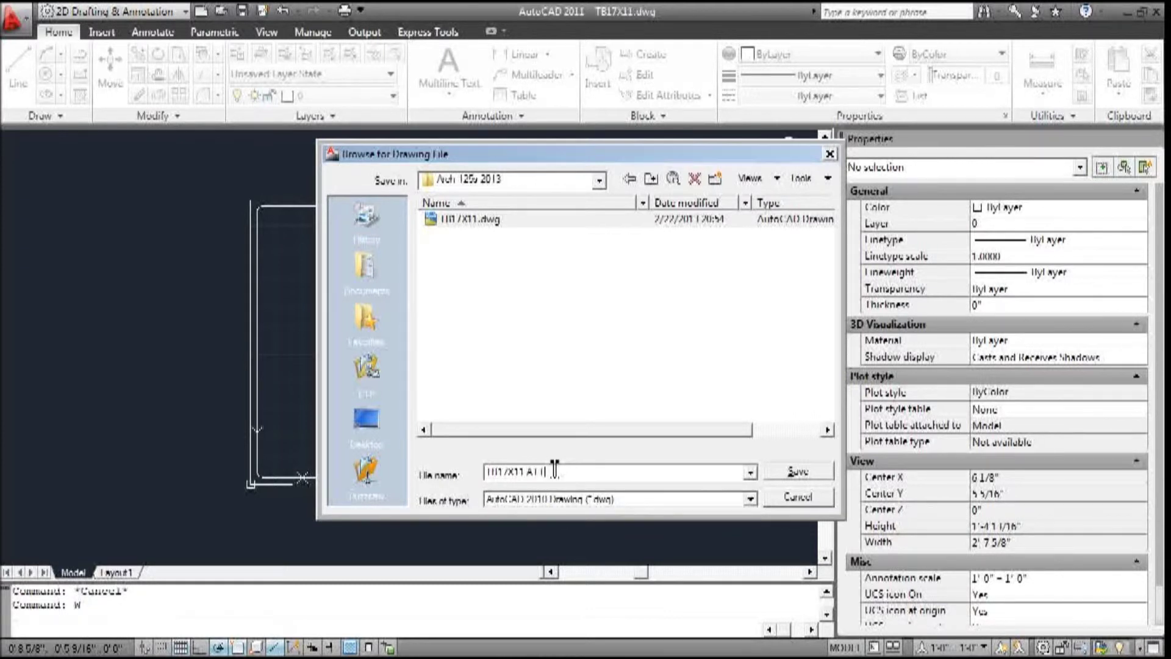
{"action": "left_click", "coordinate": [797, 476]}
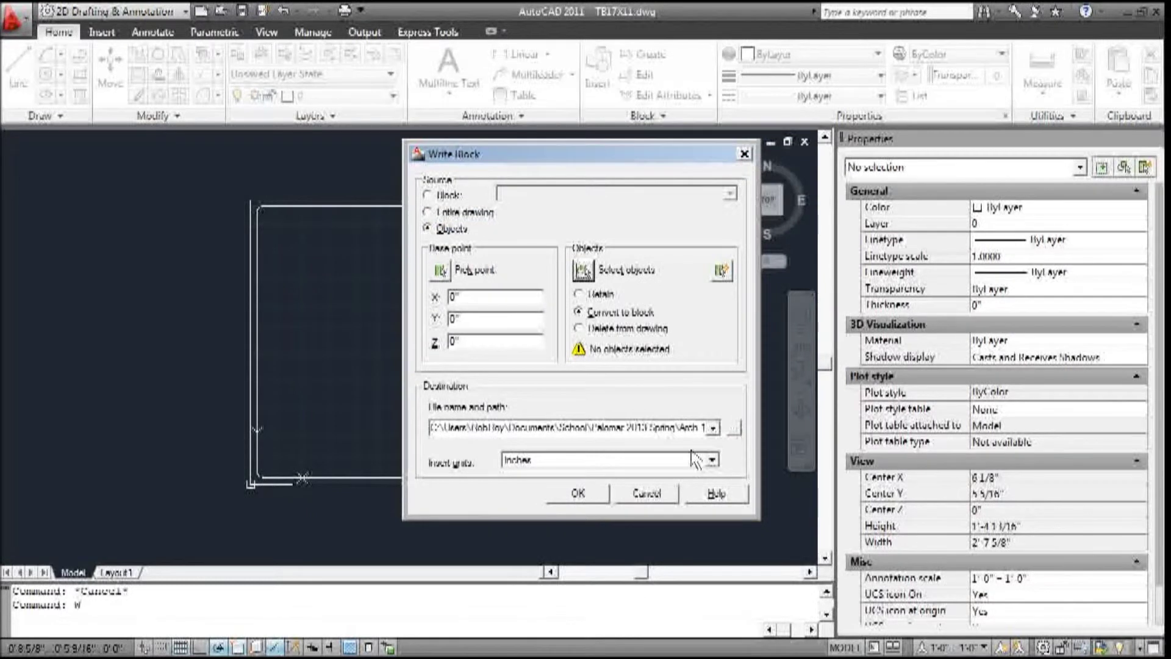
Keep Retain for the source objects and begin selecting objects to write out
{"action": "left_click", "coordinate": [579, 294]}
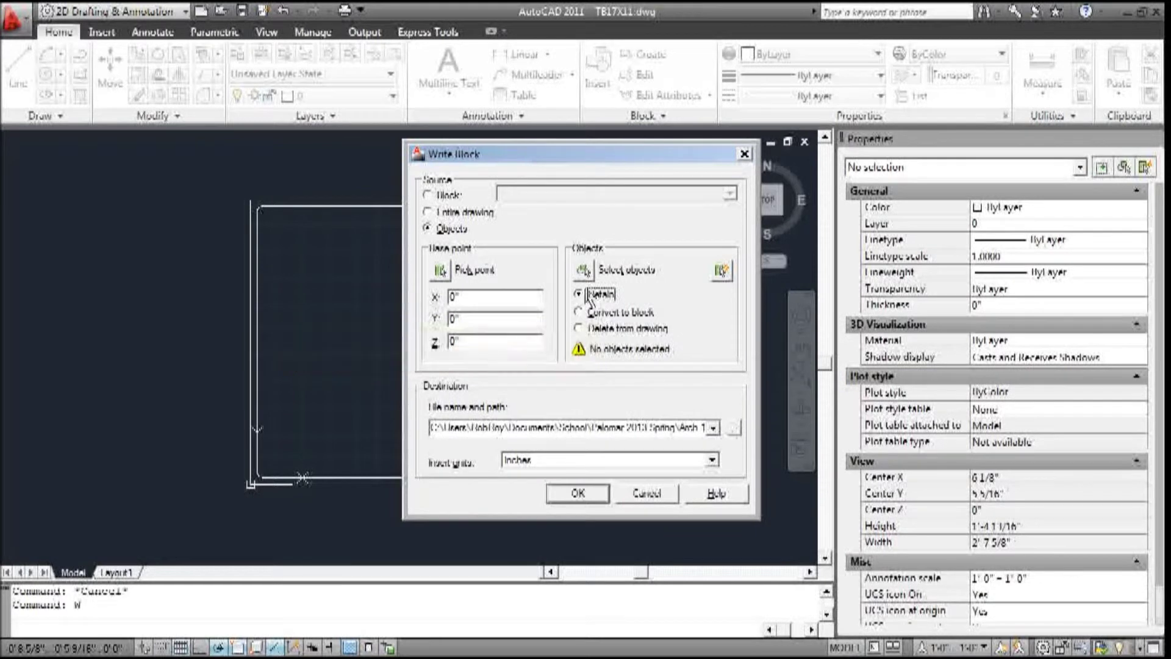
{"action": "left_click", "coordinate": [578, 271]}
Window-select the sheet's left side, the title block column lines and the top border line
{"action": "left_click", "coordinate": [408, 210]}
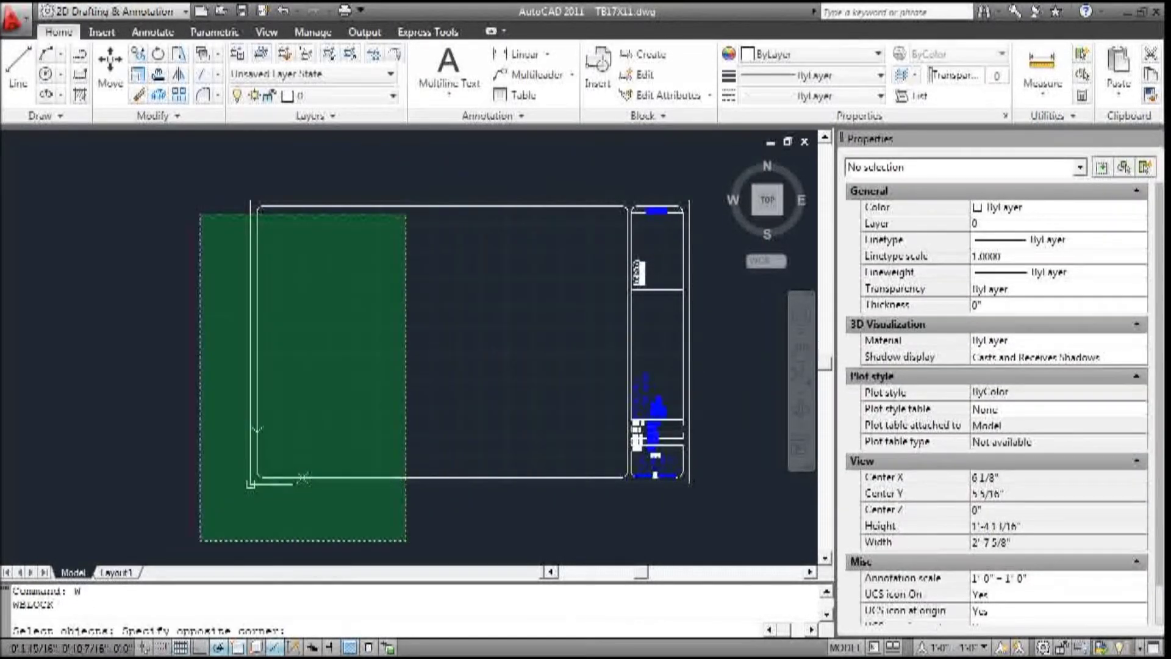
{"action": "left_click", "coordinate": [201, 542]}
{"action": "scroll", "coordinate": [582, 250], "scroll_direction": "up", "scroll_amount": 2}
{"action": "scroll", "coordinate": [692, 207], "scroll_direction": "up", "scroll_amount": 3}
{"action": "left_click", "coordinate": [678, 235]}
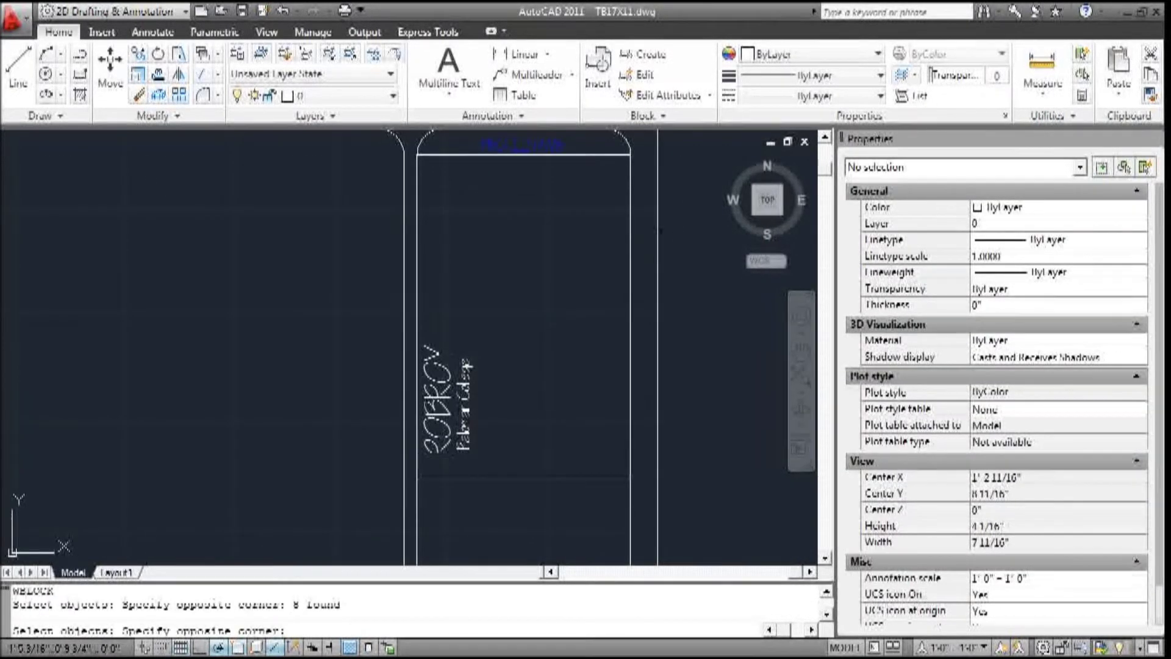
{"action": "left_click", "coordinate": [349, 199]}
{"action": "scroll", "coordinate": [463, 183], "scroll_direction": "down", "scroll_amount": 3}
{"action": "left_click", "coordinate": [421, 238]}
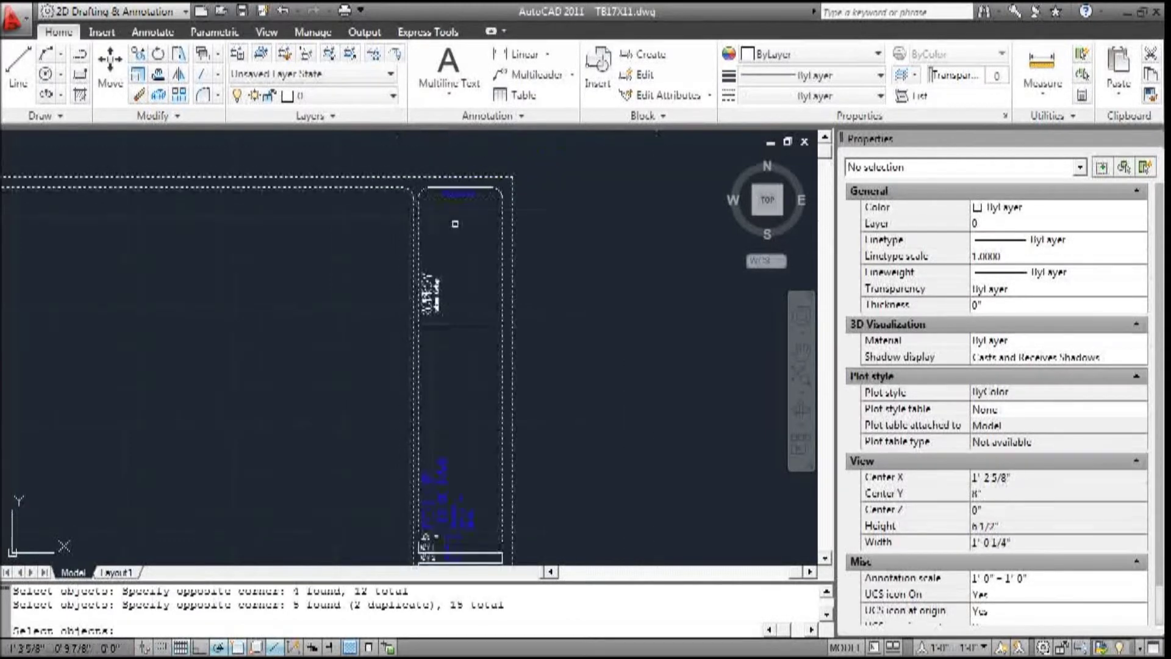
{"action": "left_click", "coordinate": [485, 457]}
{"action": "left_click", "coordinate": [525, 209]}
{"action": "left_click", "coordinate": [492, 176]}
{"action": "left_click", "coordinate": [462, 176]}
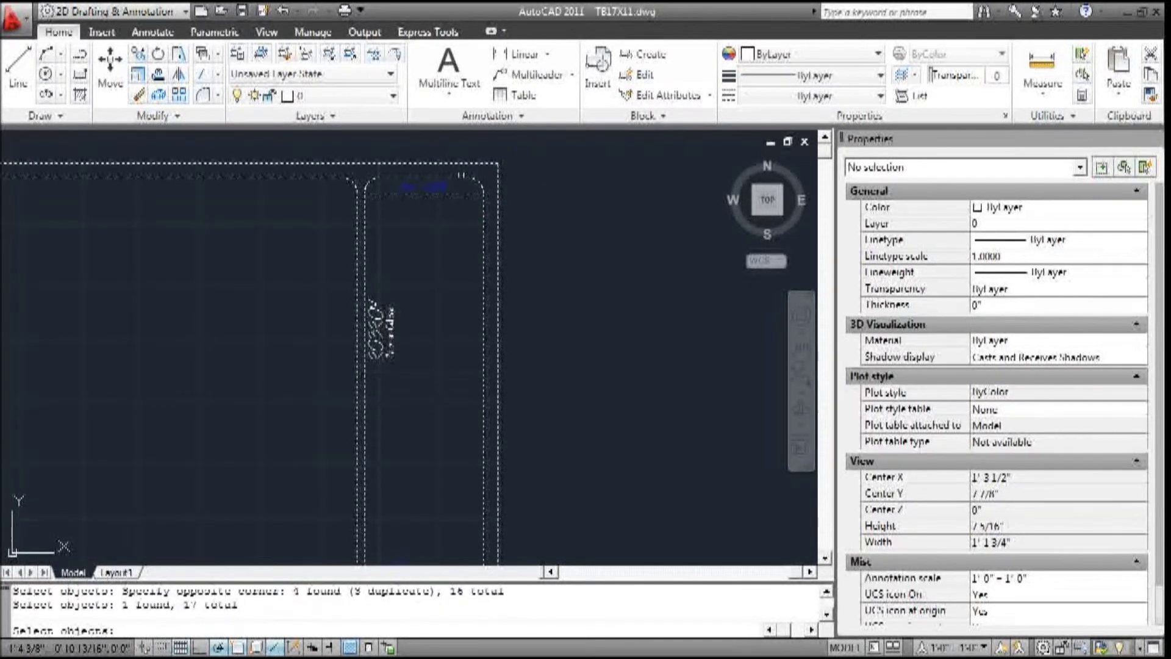
Add further title block lines, the title block rows and the SHEET box pieces to the selection
{"action": "left_click", "coordinate": [470, 338]}
{"action": "left_click", "coordinate": [440, 407]}
{"action": "left_click", "coordinate": [396, 241]}
{"action": "left_click", "coordinate": [298, 275]}
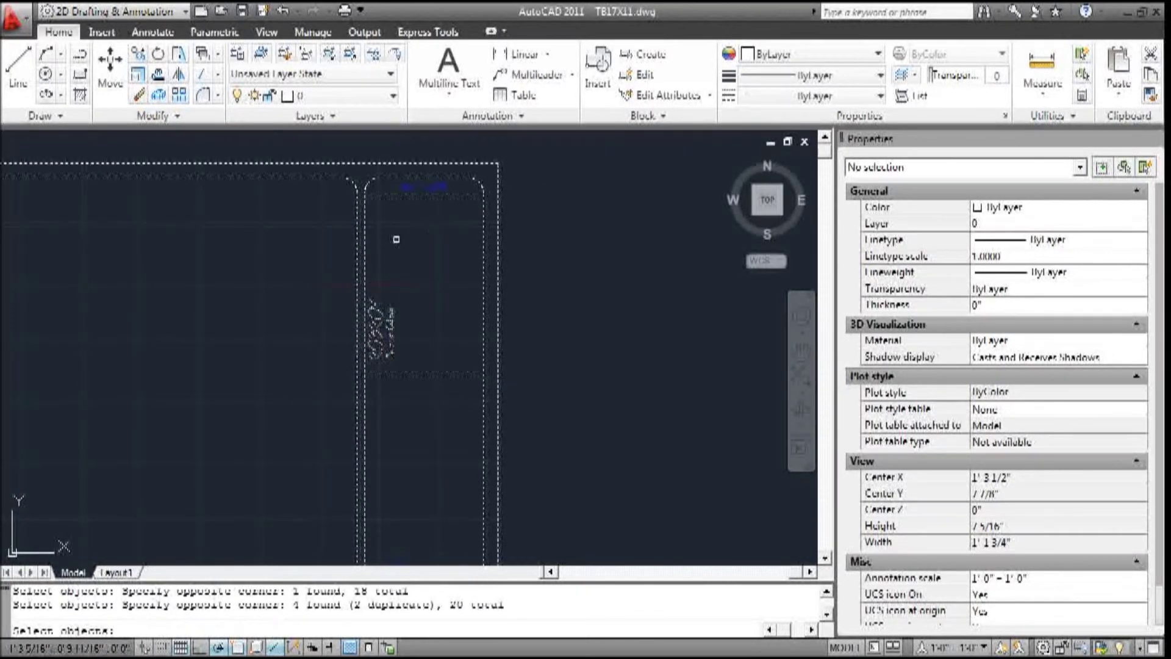
{"action": "scroll", "coordinate": [421, 227], "scroll_direction": "down", "scroll_amount": 4}
{"action": "scroll", "coordinate": [427, 445], "scroll_direction": "up", "scroll_amount": 5}
{"action": "left_click", "coordinate": [542, 400]}
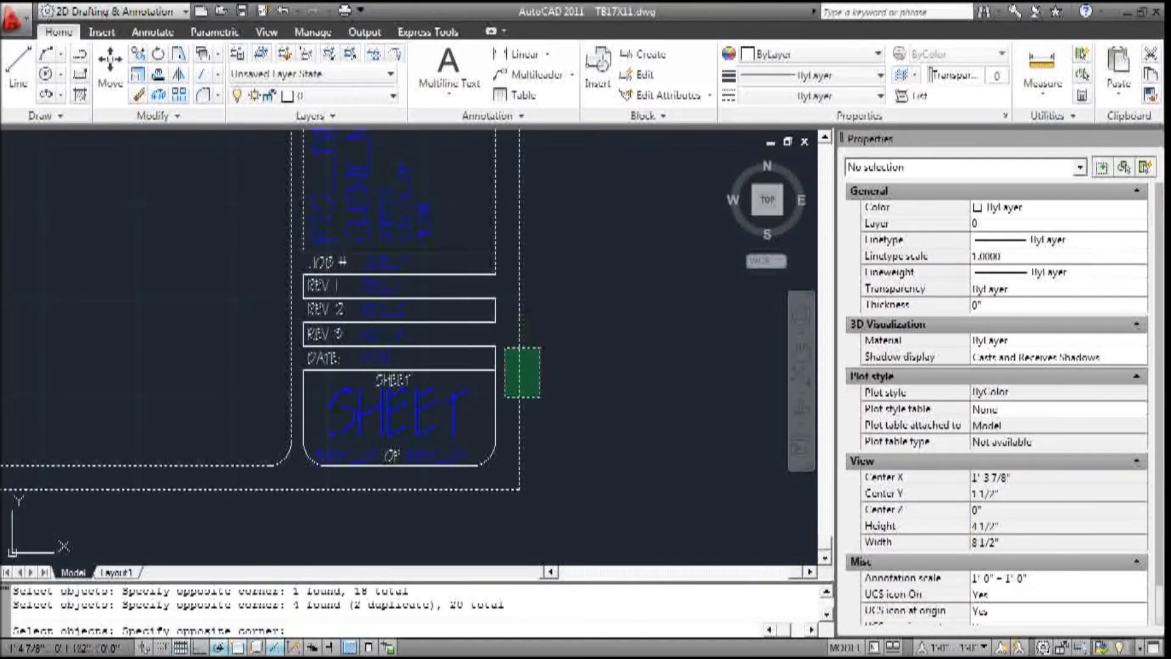
{"action": "left_click", "coordinate": [476, 226]}
Add the lower-right corner lines, dashed border, inner box edge, SHEET box and SHEET # text, totalling 41
{"action": "left_click", "coordinate": [522, 519]}
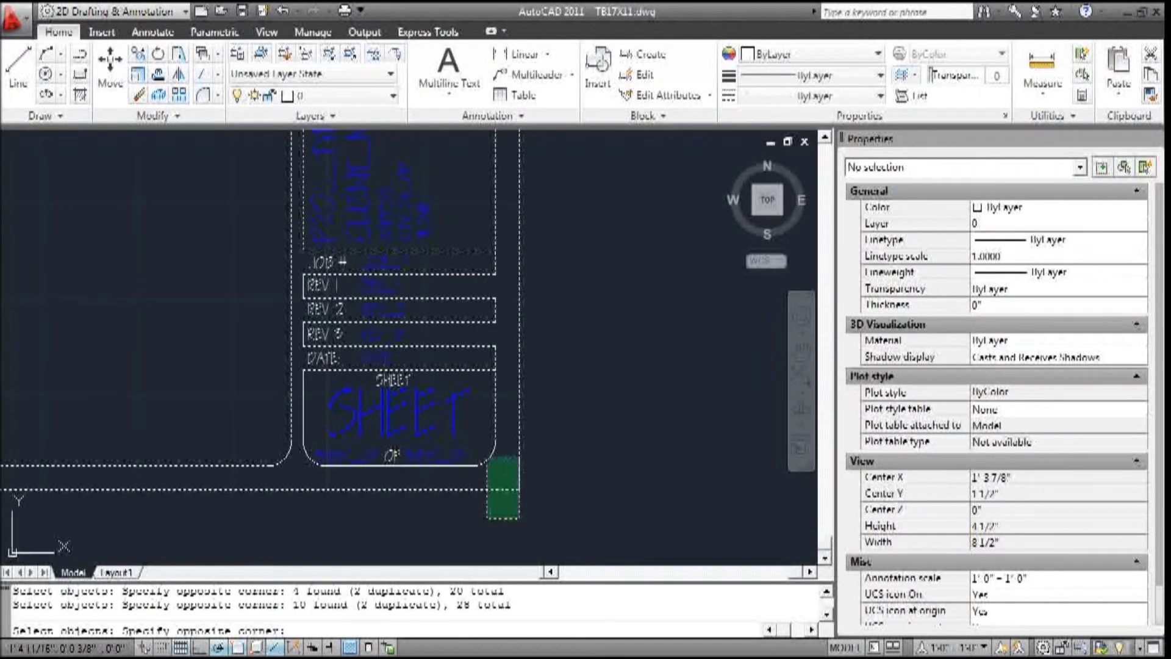
{"action": "left_click", "coordinate": [470, 452]}
{"action": "left_click", "coordinate": [408, 486]}
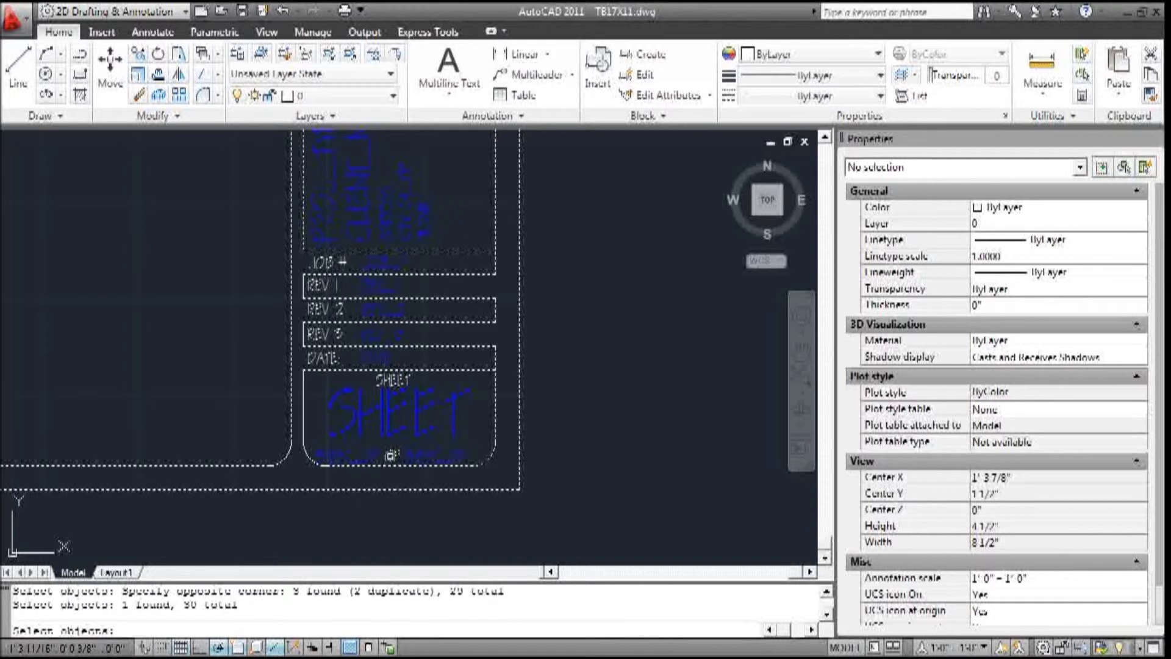
{"action": "left_click", "coordinate": [360, 465]}
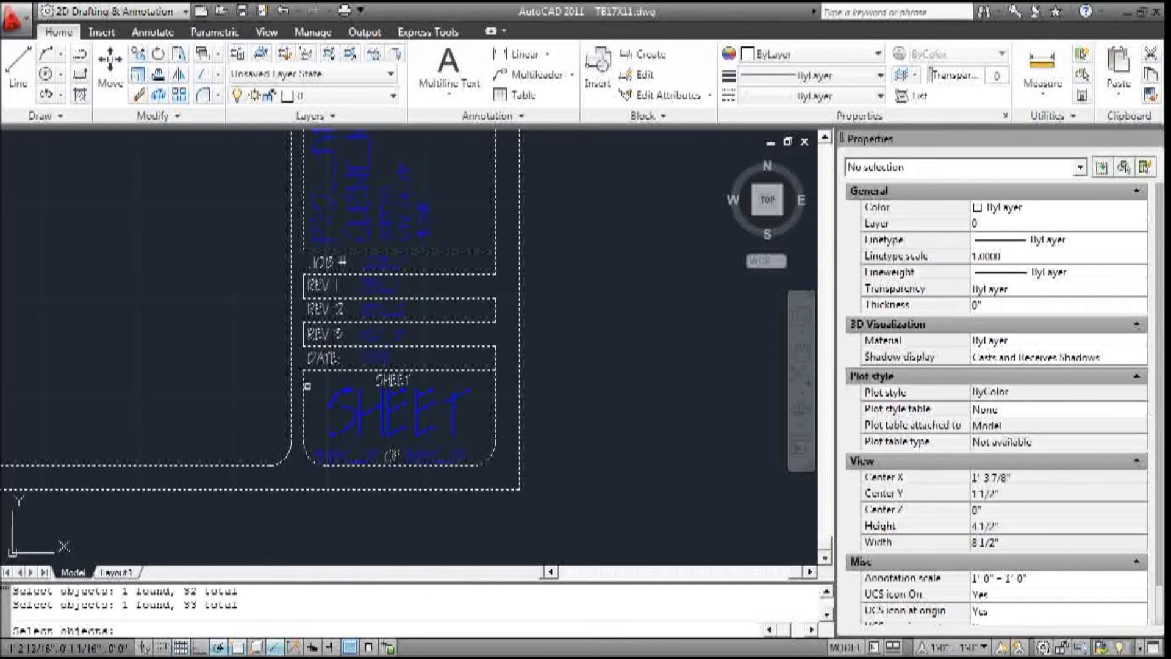
{"action": "left_click", "coordinate": [321, 381]}
{"action": "left_click", "coordinate": [259, 250]}
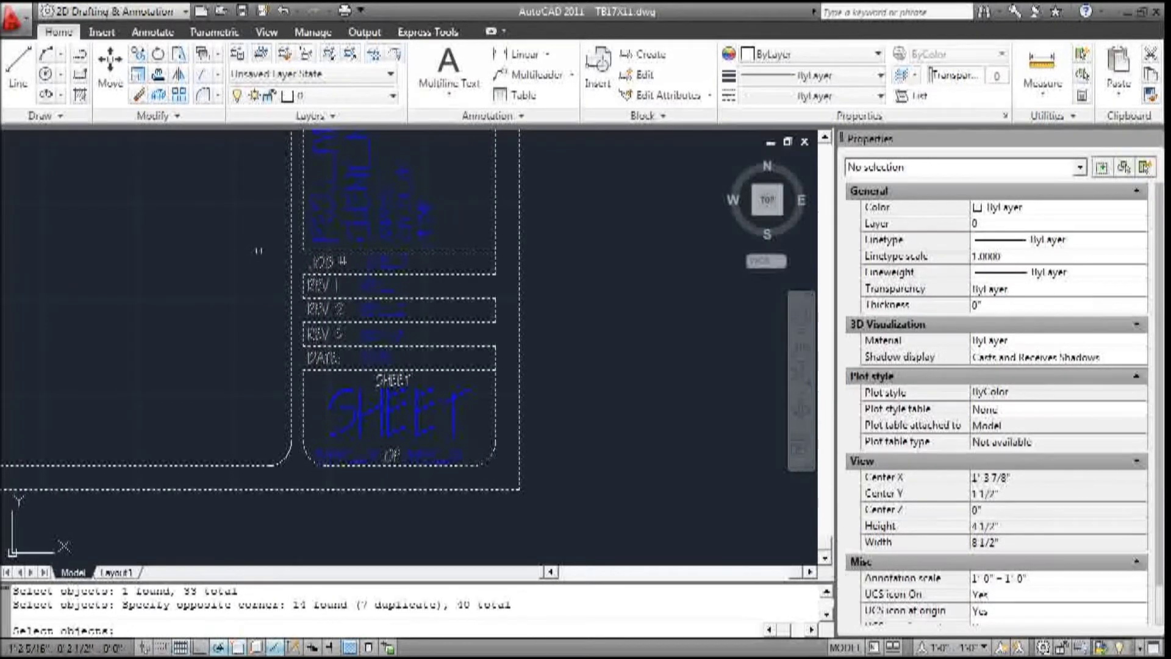
{"action": "left_click", "coordinate": [408, 379]}
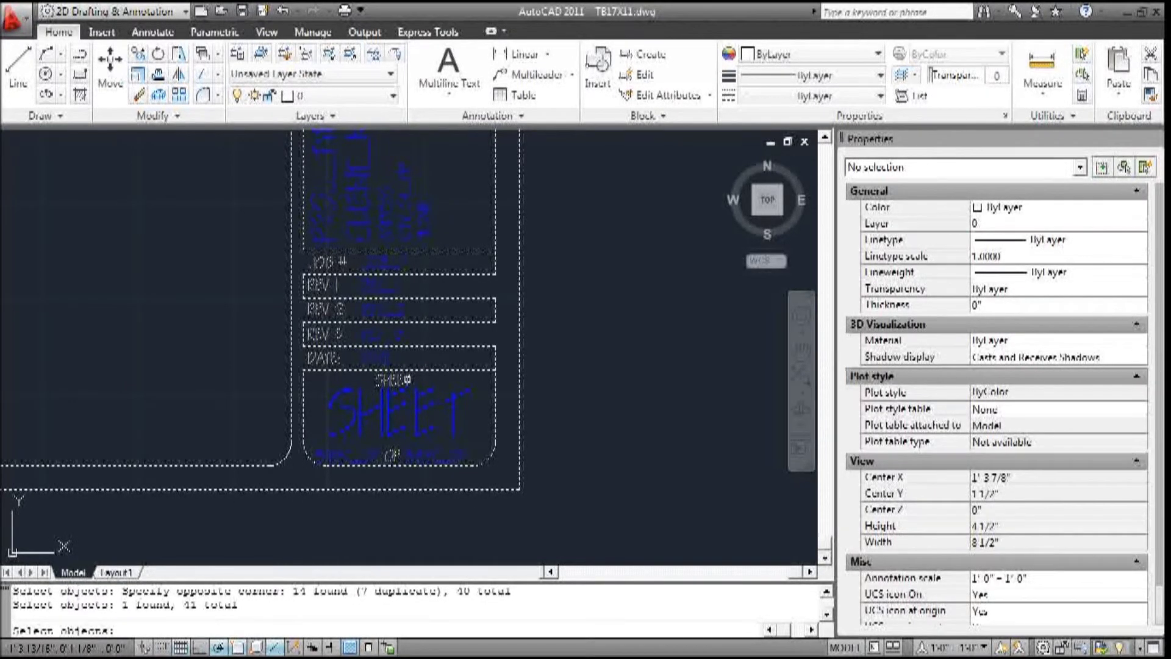
{"action": "scroll", "coordinate": [301, 346], "scroll_direction": "up", "scroll_amount": 3}
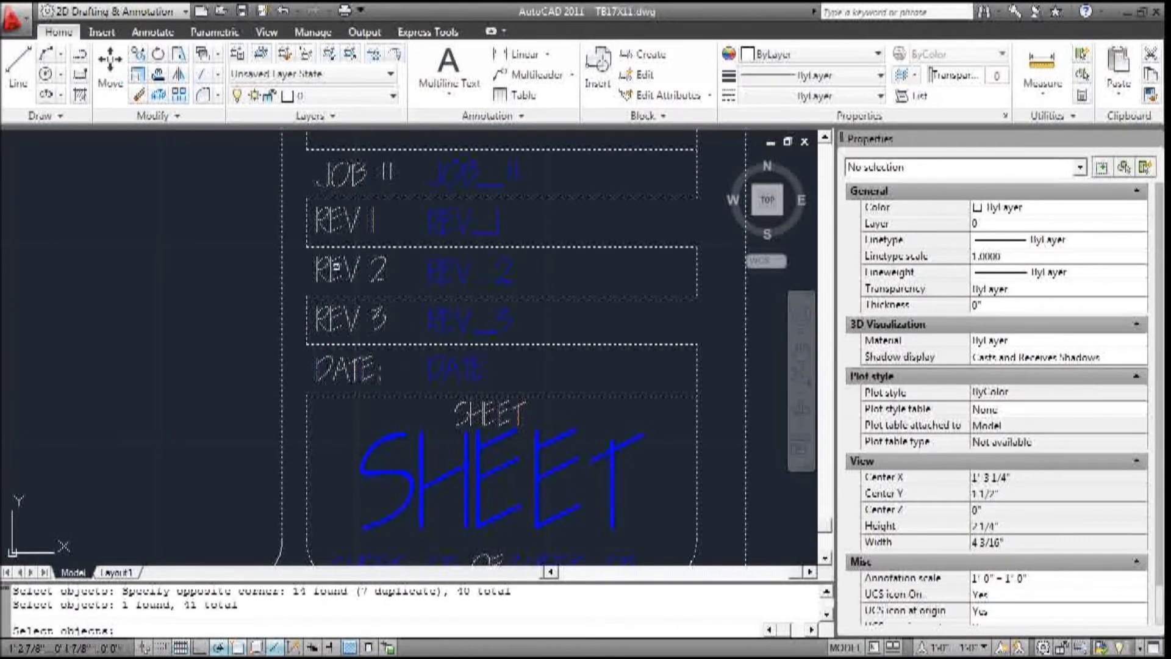
{"action": "scroll", "coordinate": [357, 390], "scroll_direction": "down", "scroll_amount": 10}
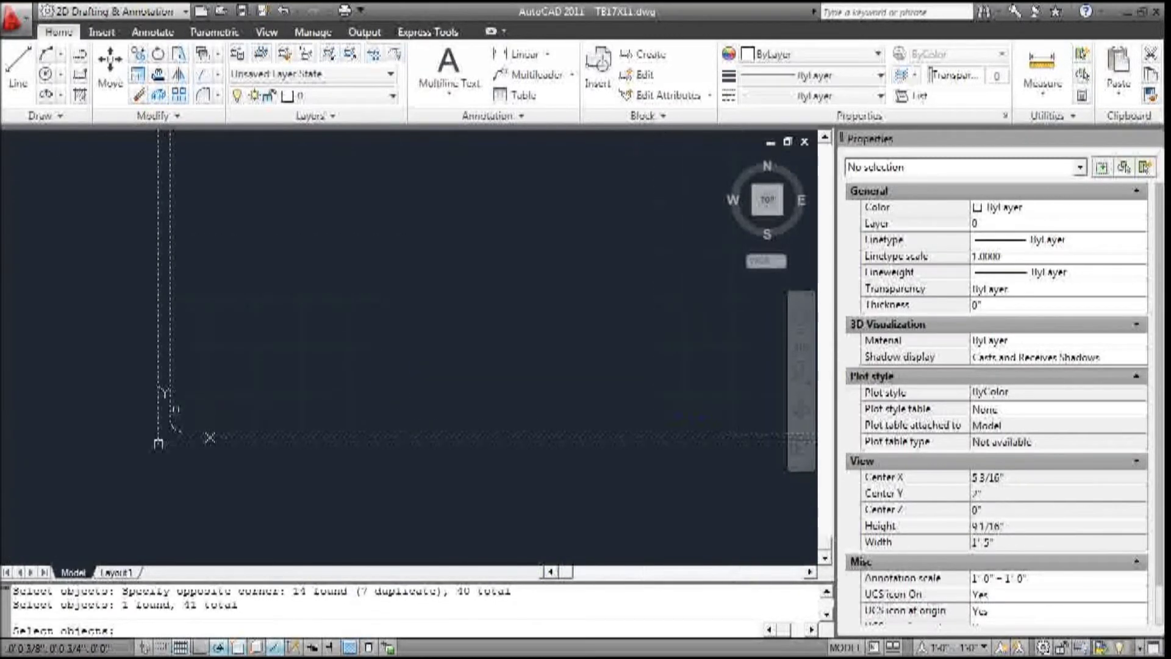
{"action": "scroll", "coordinate": [175, 409], "scroll_direction": "down", "scroll_amount": 5}
{"action": "scroll", "coordinate": [492, 332], "scroll_direction": "up", "scroll_amount": 6}
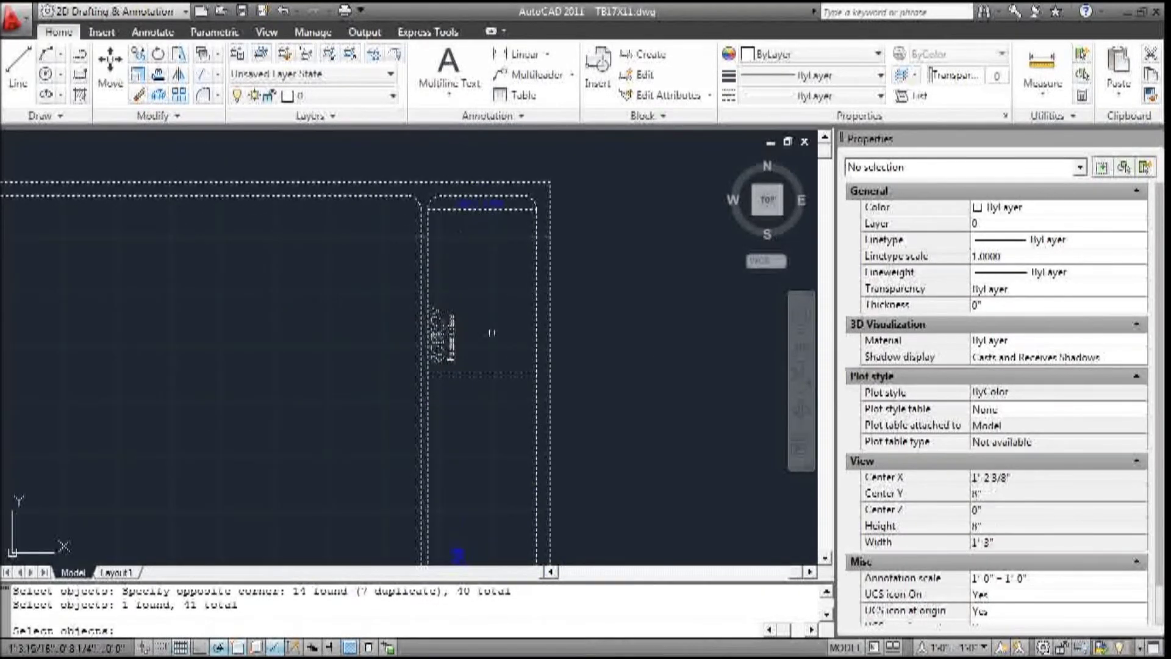
Add the PRO_L_NAME, PRO_L_TYPE, client and address attributes to the selection
{"action": "scroll", "coordinate": [545, 178], "scroll_direction": "up", "scroll_amount": 5}
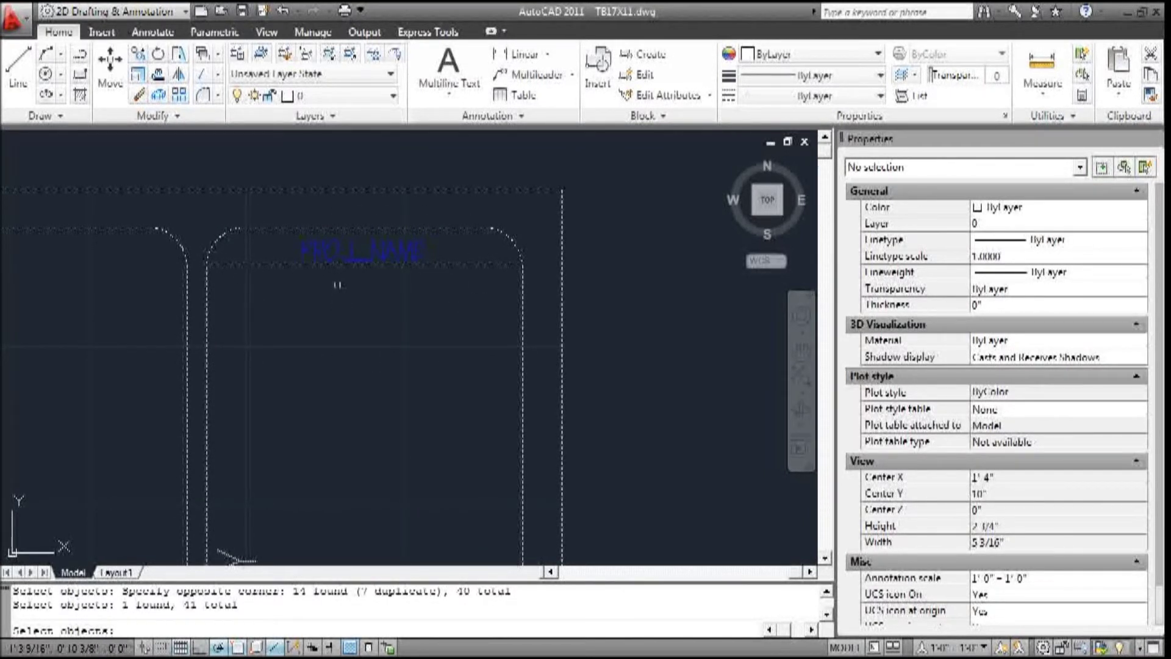
{"action": "left_click", "coordinate": [322, 251]}
{"action": "scroll", "coordinate": [365, 269], "scroll_direction": "down", "scroll_amount": 5}
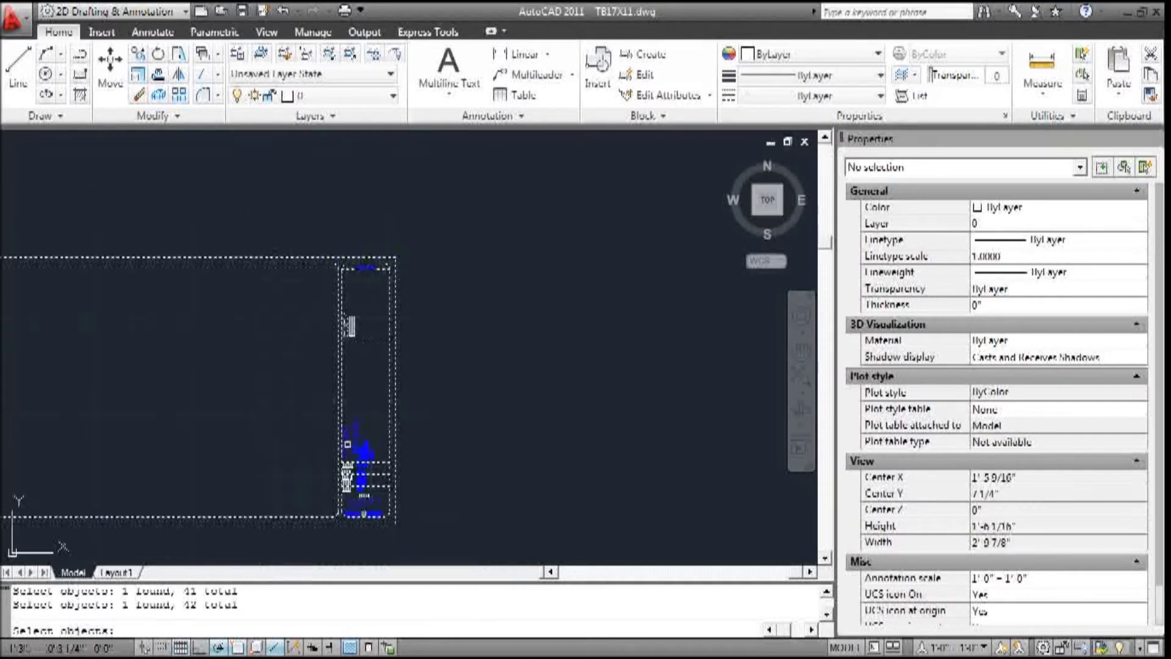
{"action": "scroll", "coordinate": [341, 366], "scroll_direction": "up", "scroll_amount": 5}
{"action": "left_click", "coordinate": [335, 325]}
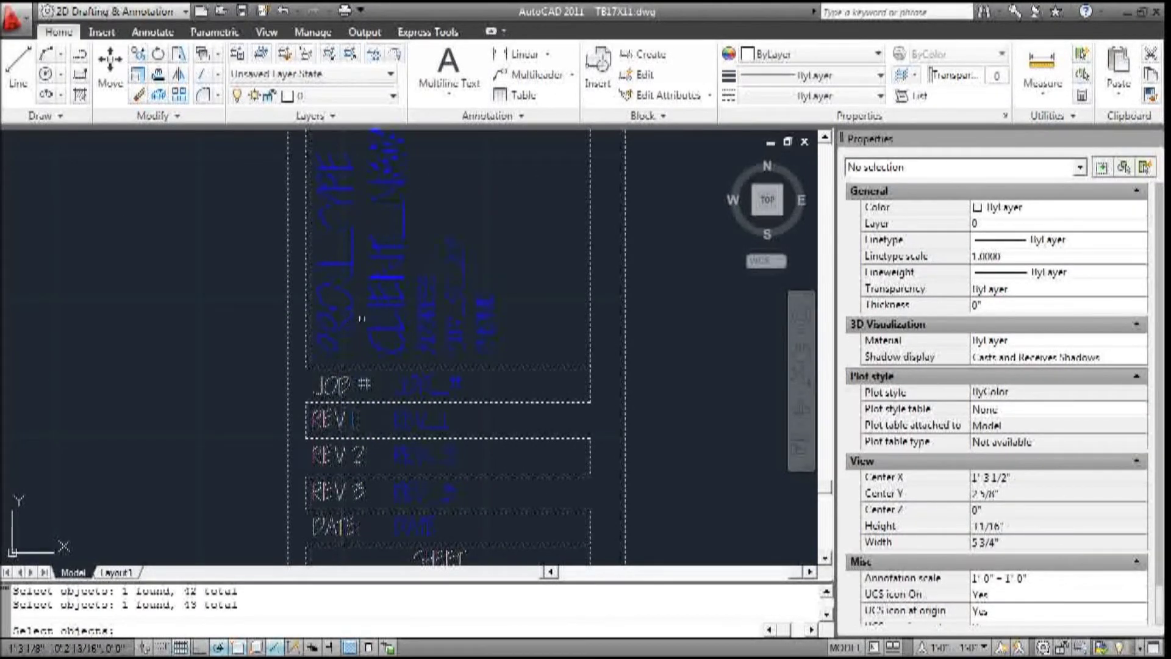
{"action": "left_click", "coordinate": [407, 324]}
{"action": "left_click", "coordinate": [422, 325]}
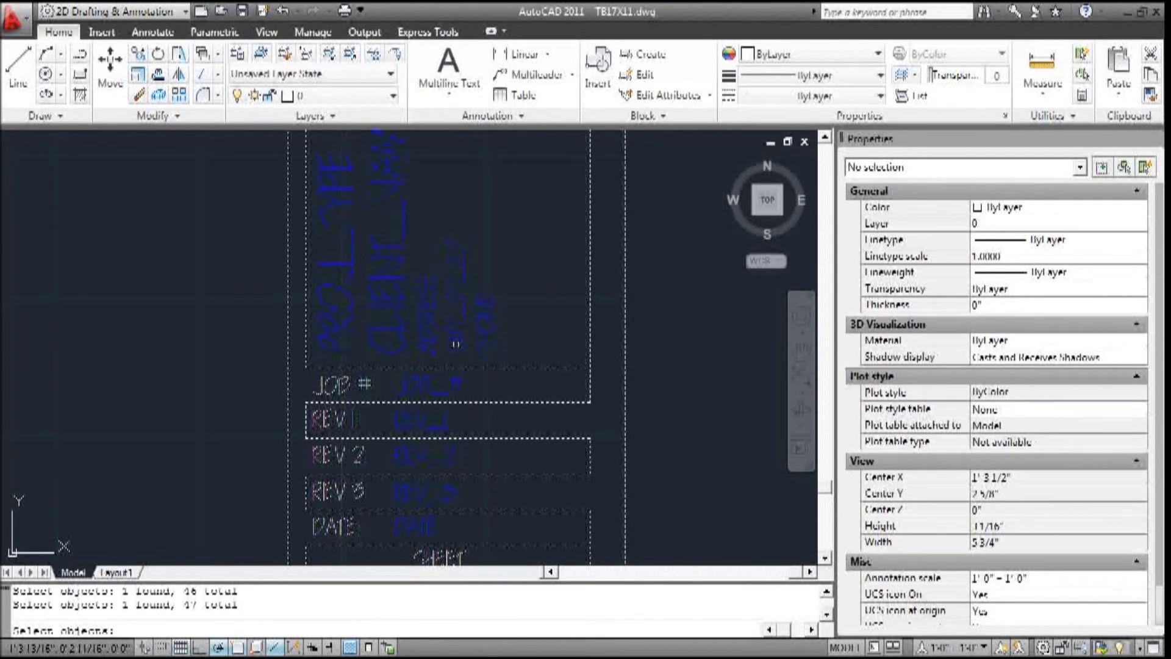
Add the REV_1, REV_2, REV_3 and sheet-number attributes, bringing the selection to 55 objects
{"action": "left_click", "coordinate": [418, 417]}
{"action": "left_click", "coordinate": [414, 453]}
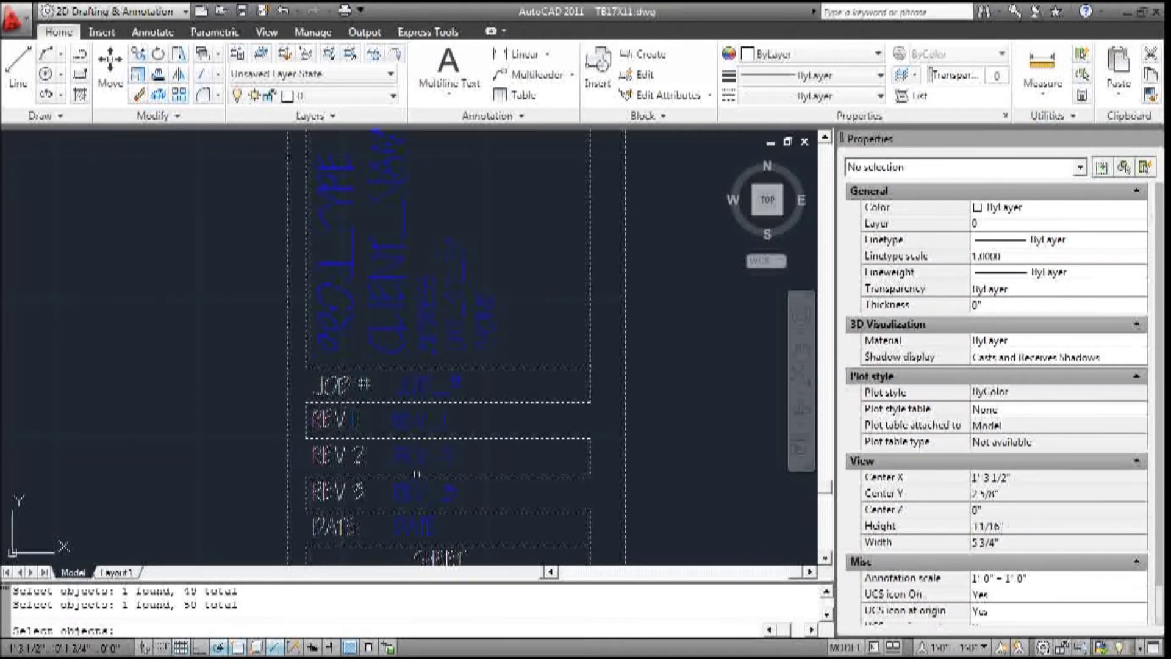
{"action": "left_click", "coordinate": [413, 491]}
{"action": "left_click", "coordinate": [411, 525]}
{"action": "scroll", "coordinate": [411, 427], "scroll_direction": "down", "scroll_amount": 3}
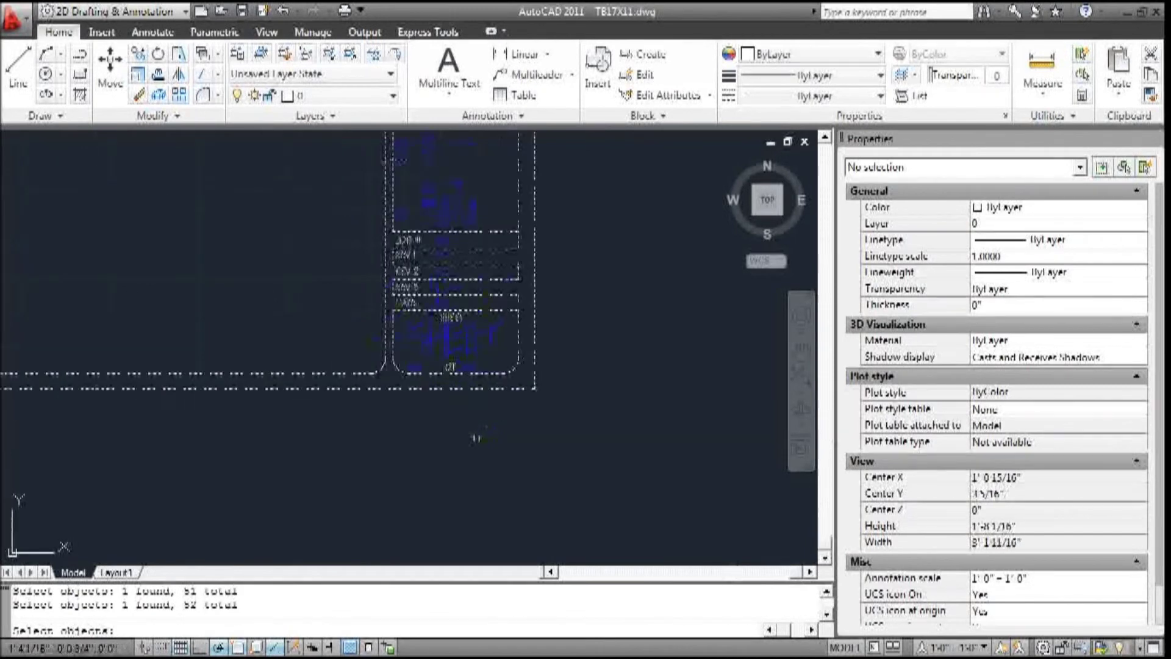
{"action": "left_click", "coordinate": [410, 340]}
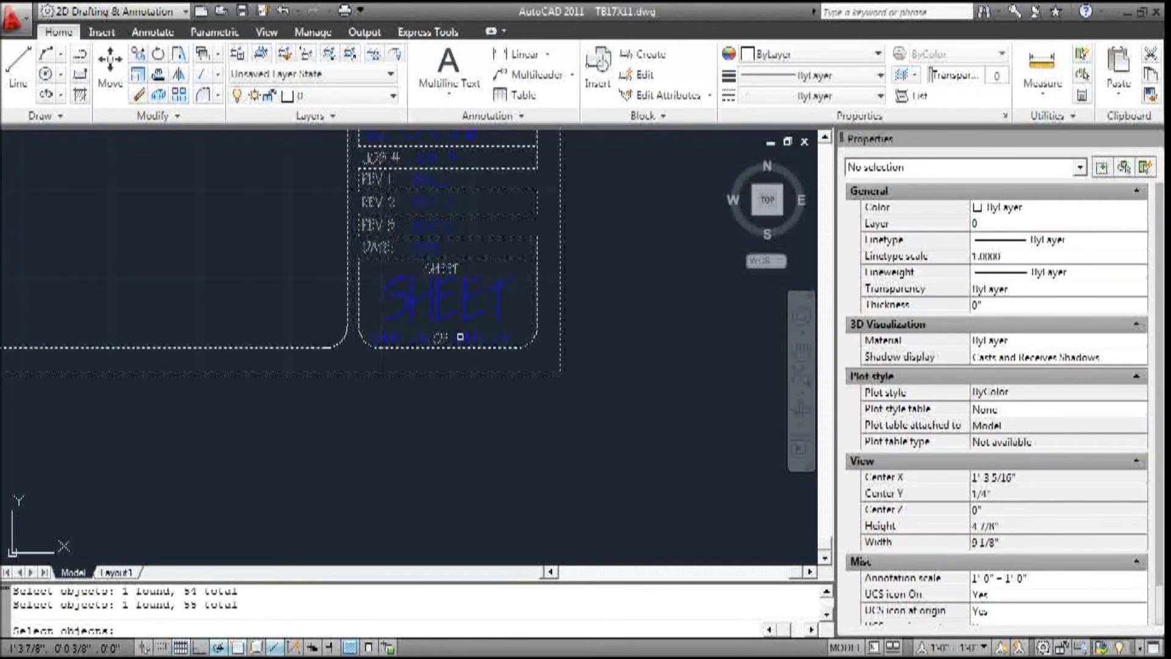
{"action": "scroll", "coordinate": [488, 397], "scroll_direction": "down", "scroll_amount": 3}
End the selection and confirm Write Block to save the 55 objects as a new drawing
{"action": "key", "text": "Return"}
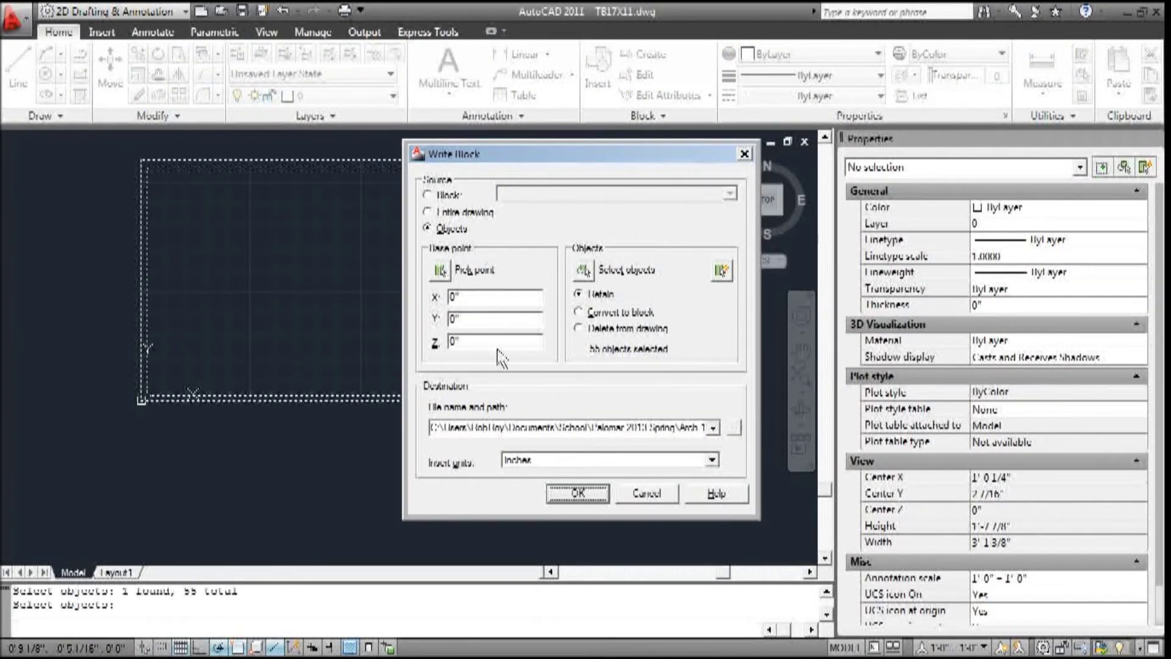
{"action": "left_click", "coordinate": [577, 495]}
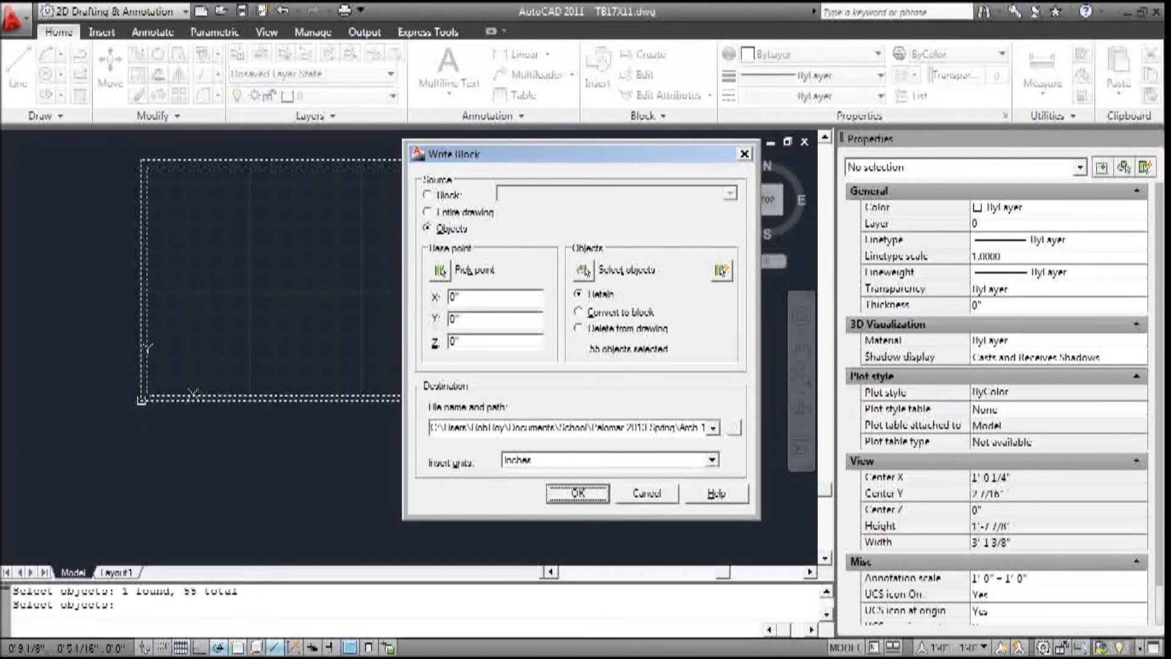
{"action": "left_click", "coordinate": [578, 494]}
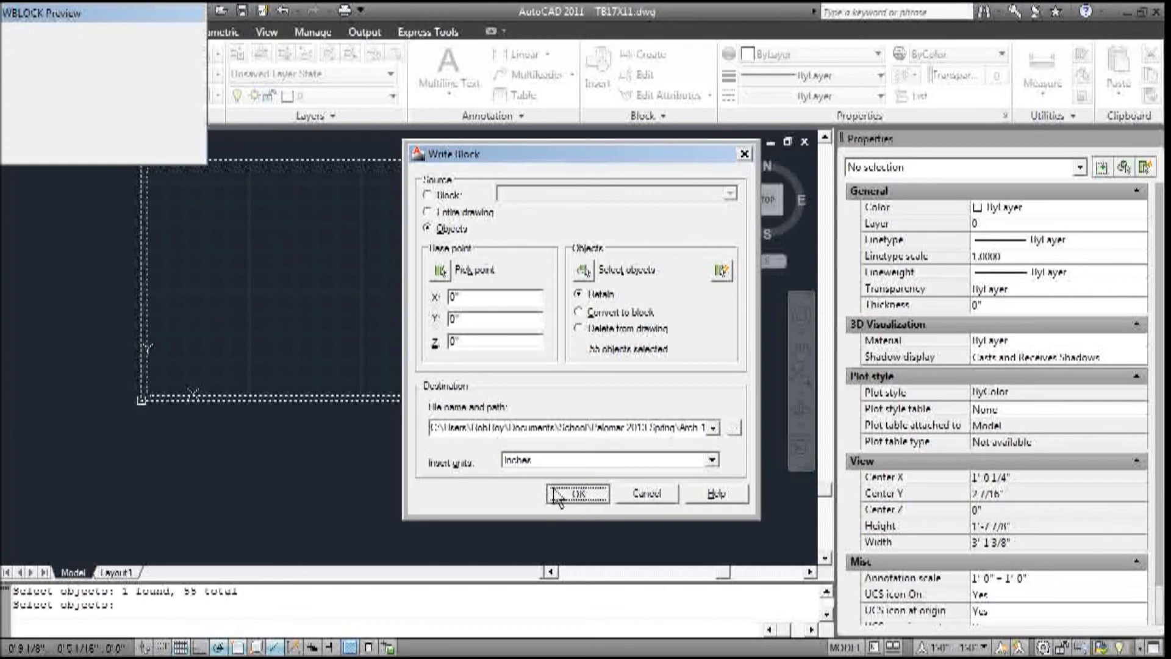